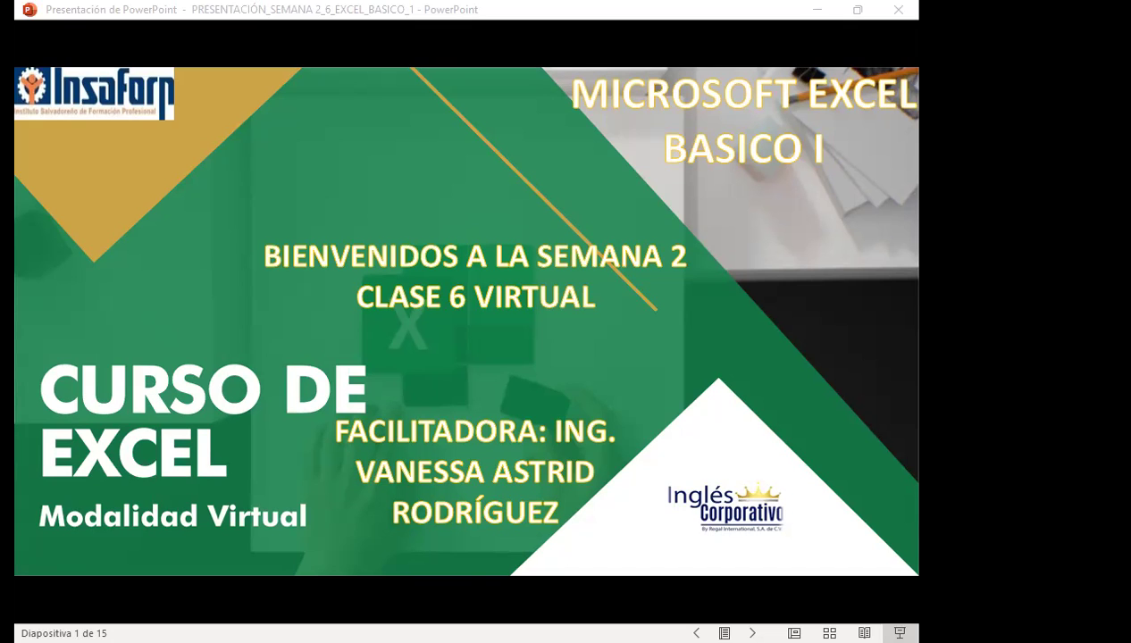
# Switch from the PowerPoint title slide to the Firefox window showing the EXCEL1 course outline.
pyautogui.hotkey('alt', 'Tab')
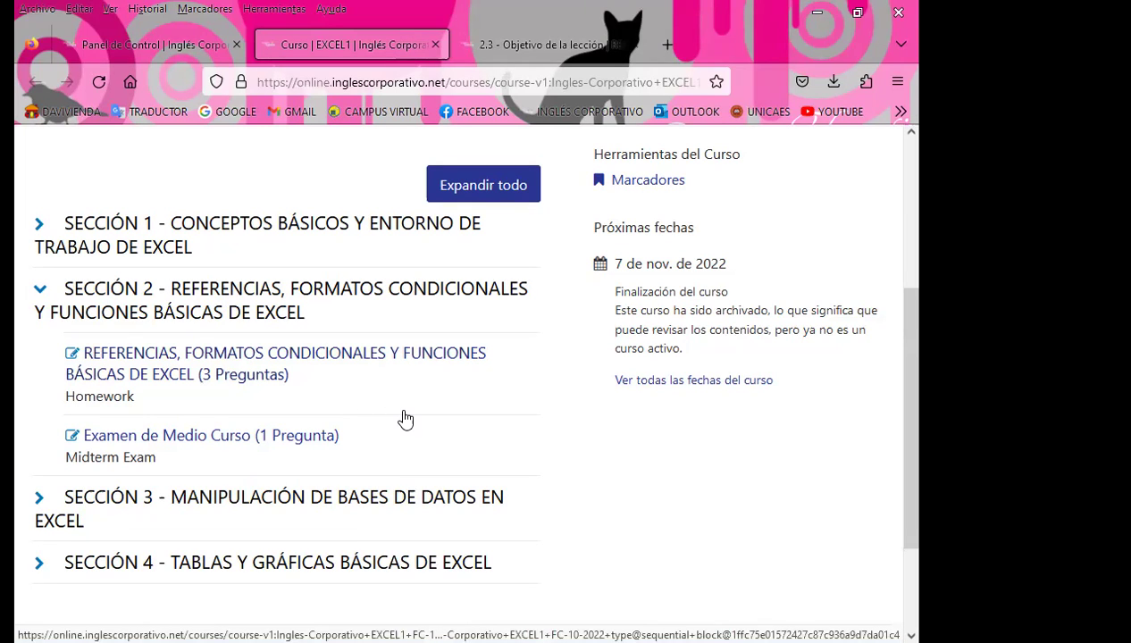
# Glance at lesson 2.3, then return to the outline and expand and collapse Sección 4.
pyautogui.click(488, 46)
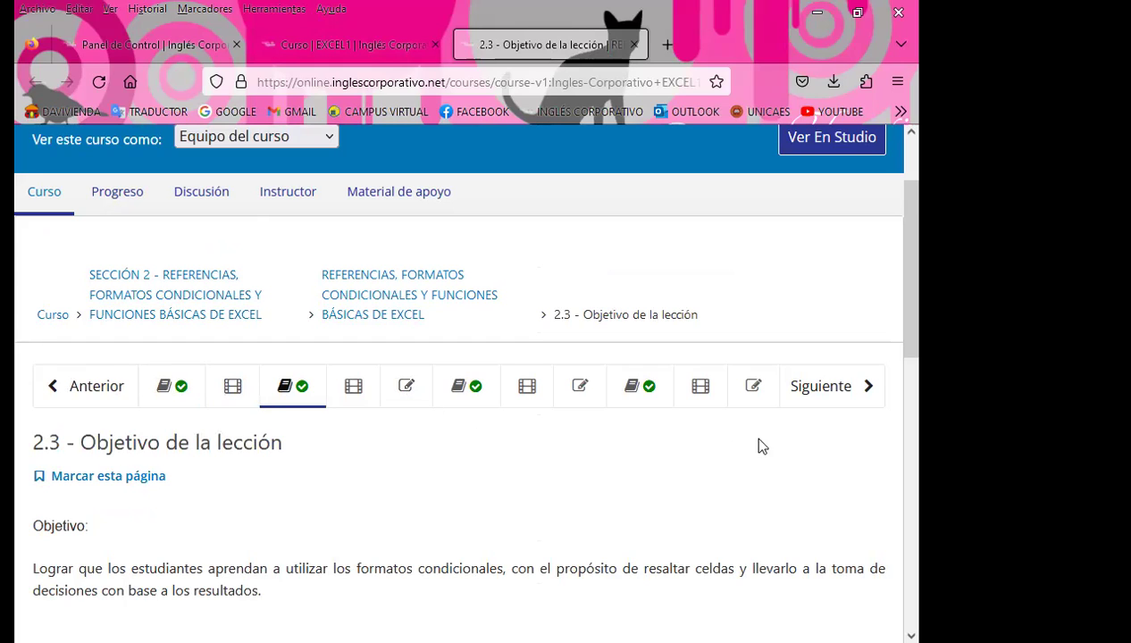
pyautogui.click(291, 48)
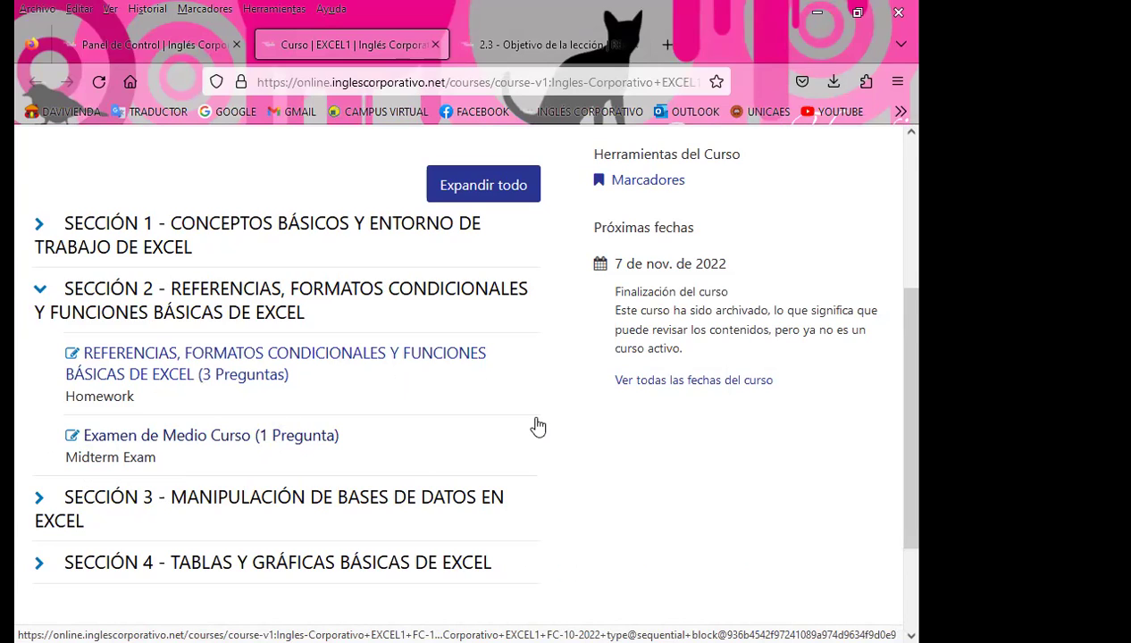
pyautogui.scroll(-2, 25, 459)
pyautogui.click(41, 421)
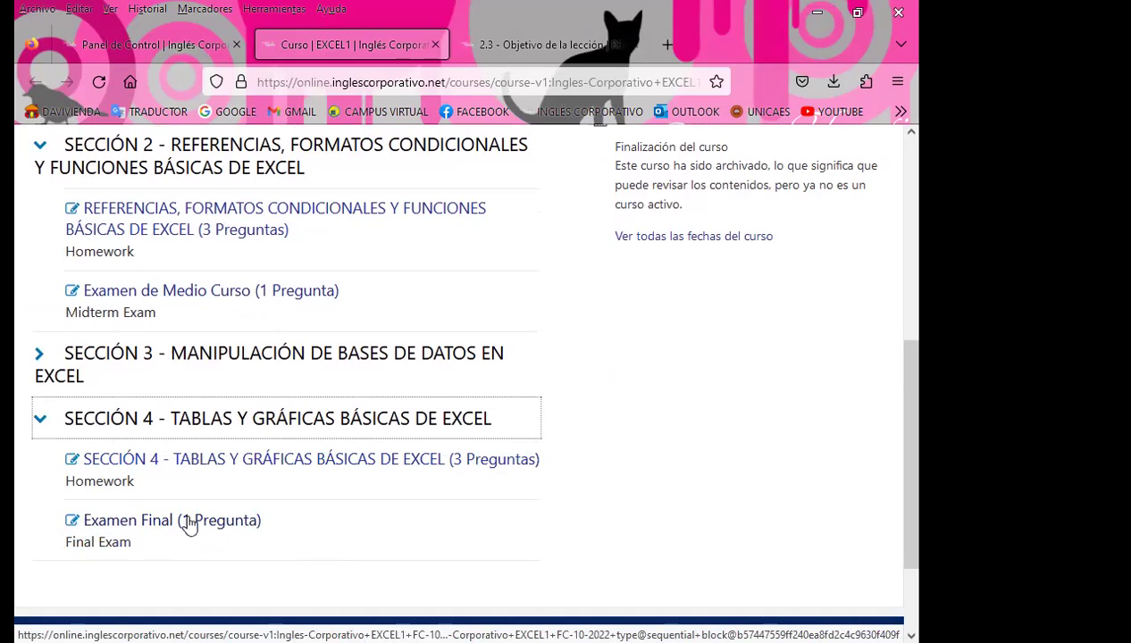
pyautogui.click(40, 423)
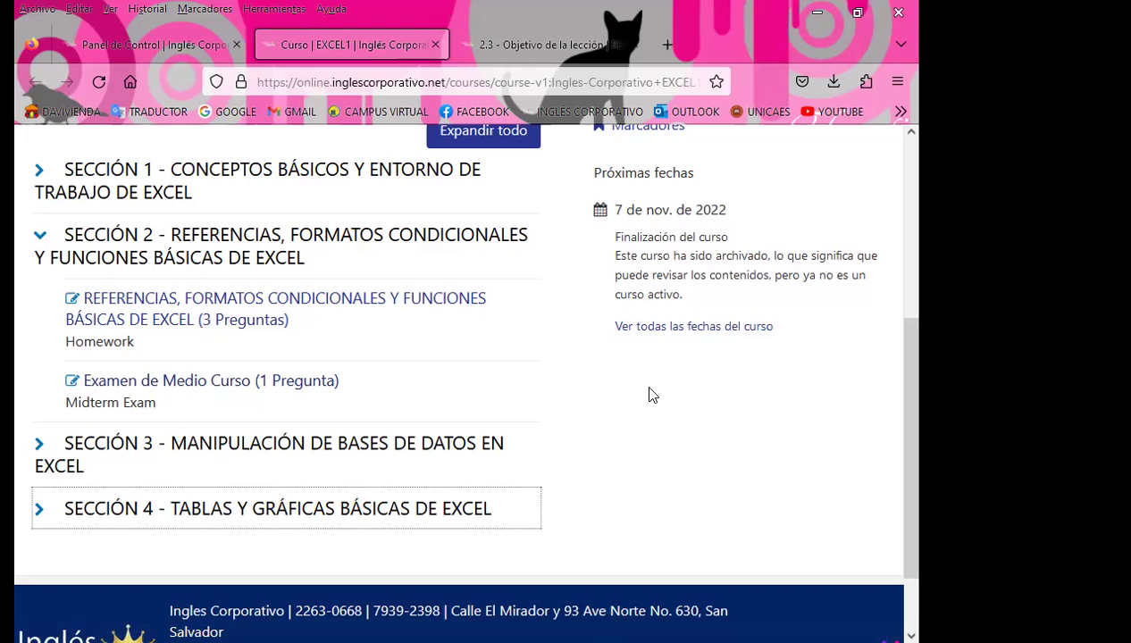
# Return to lesson 2.3 and scroll down to its Formato Condicional explanation.
pyautogui.click(526, 45)
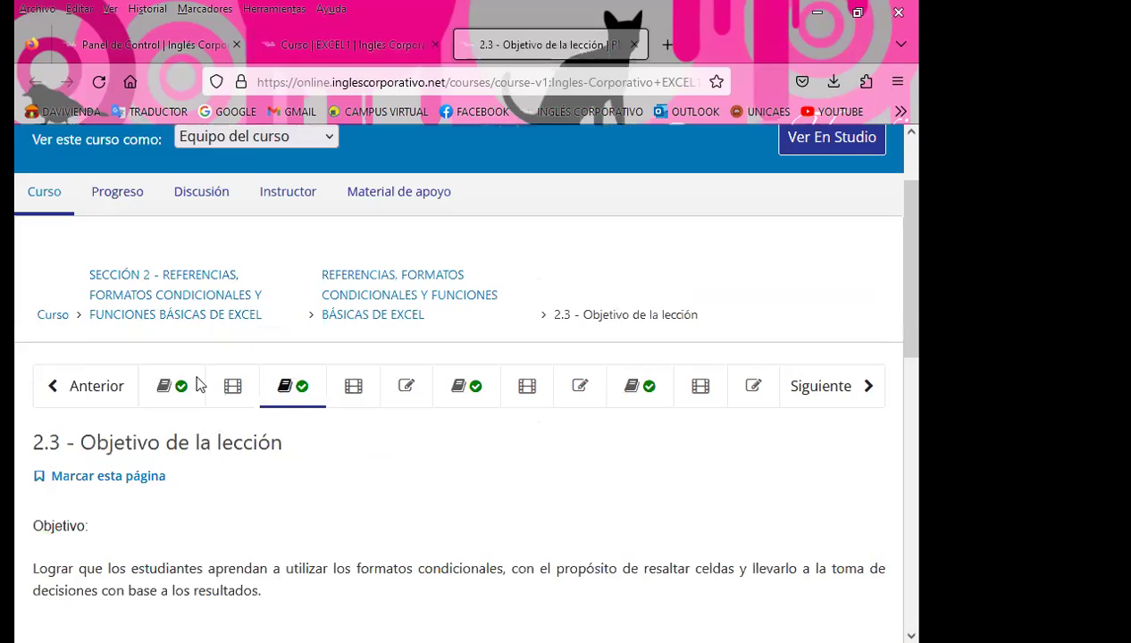
pyautogui.scroll(-2, 394, 437)
pyautogui.scroll(-2, 394, 437)
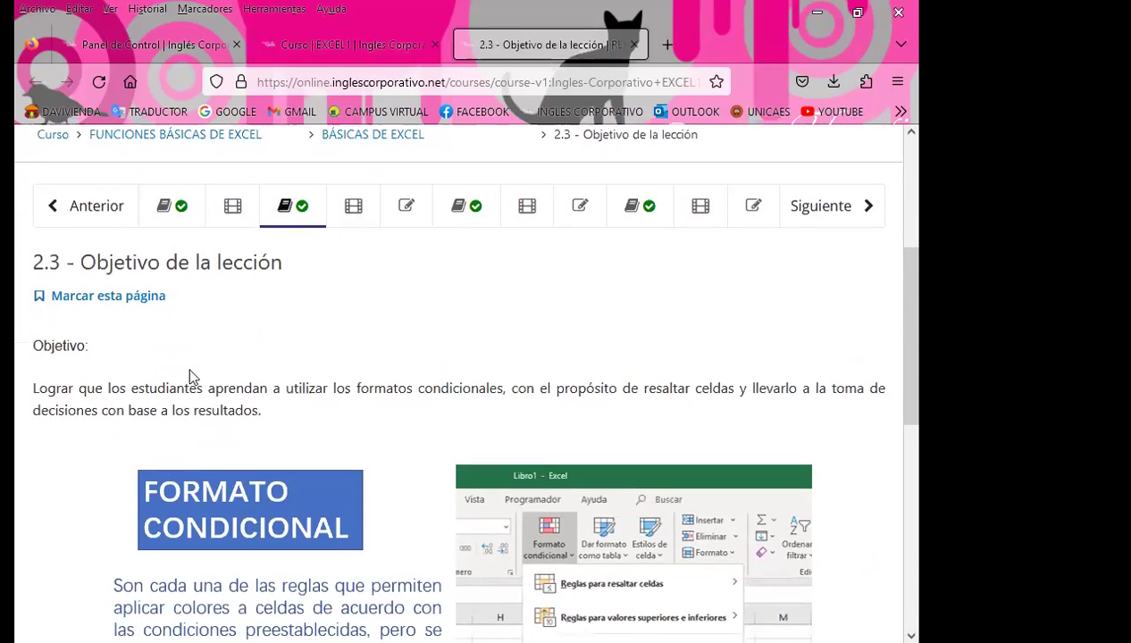
pyautogui.scroll(-2, 348, 455)
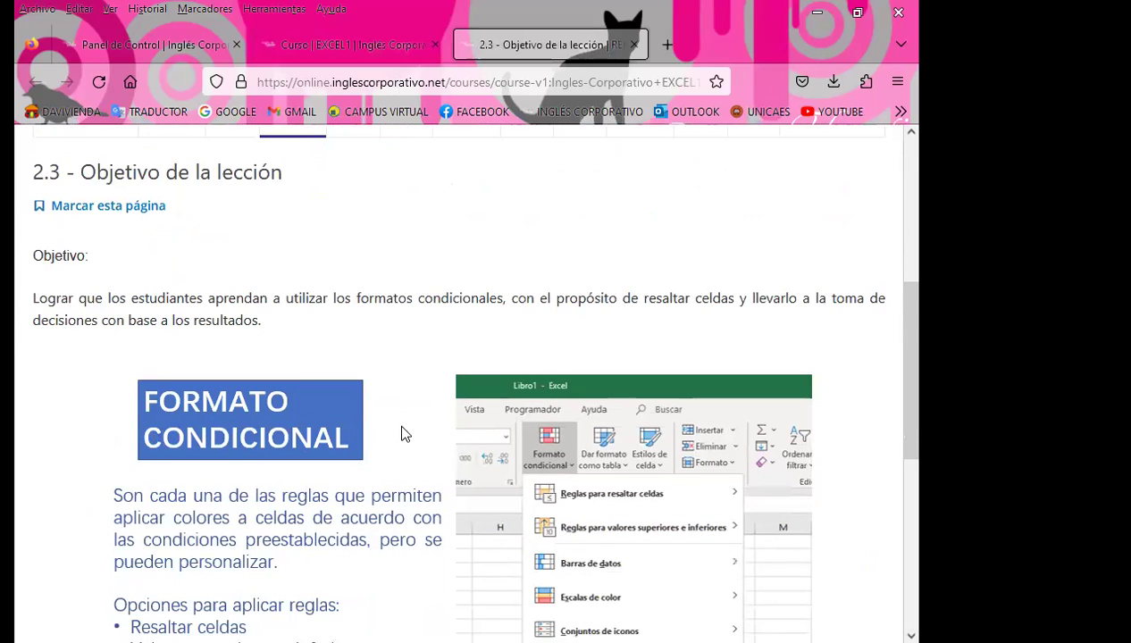
pyautogui.scroll(-3, 401, 433)
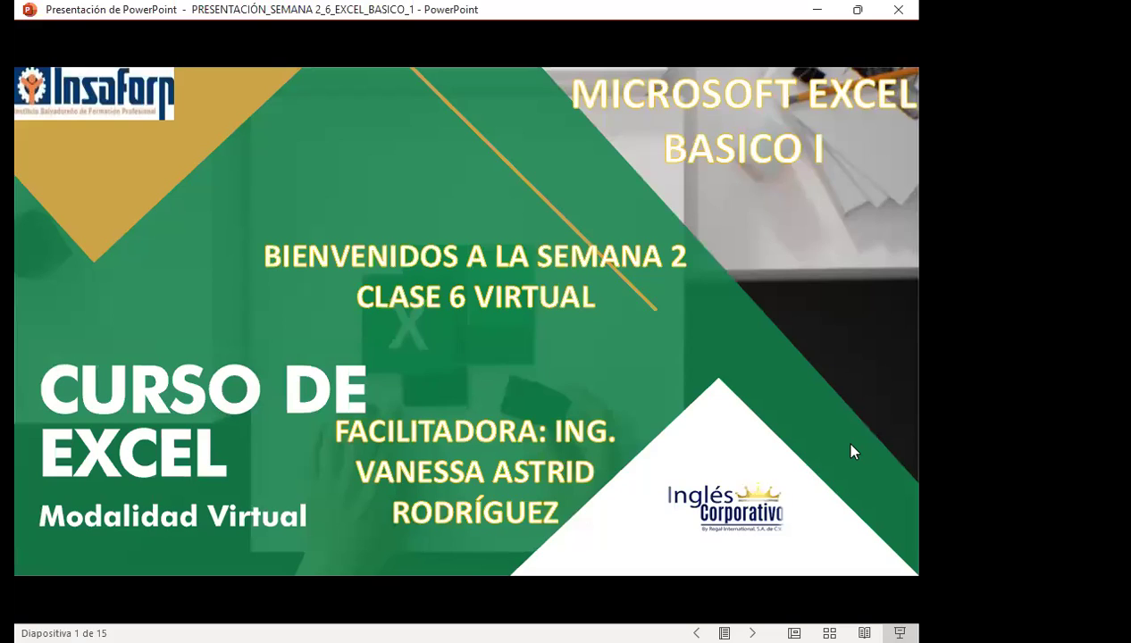
# Advance through the SESIÓN 6, AGENDA and objective slides, then switch to the Excel workbook.
pyautogui.click(852, 446)
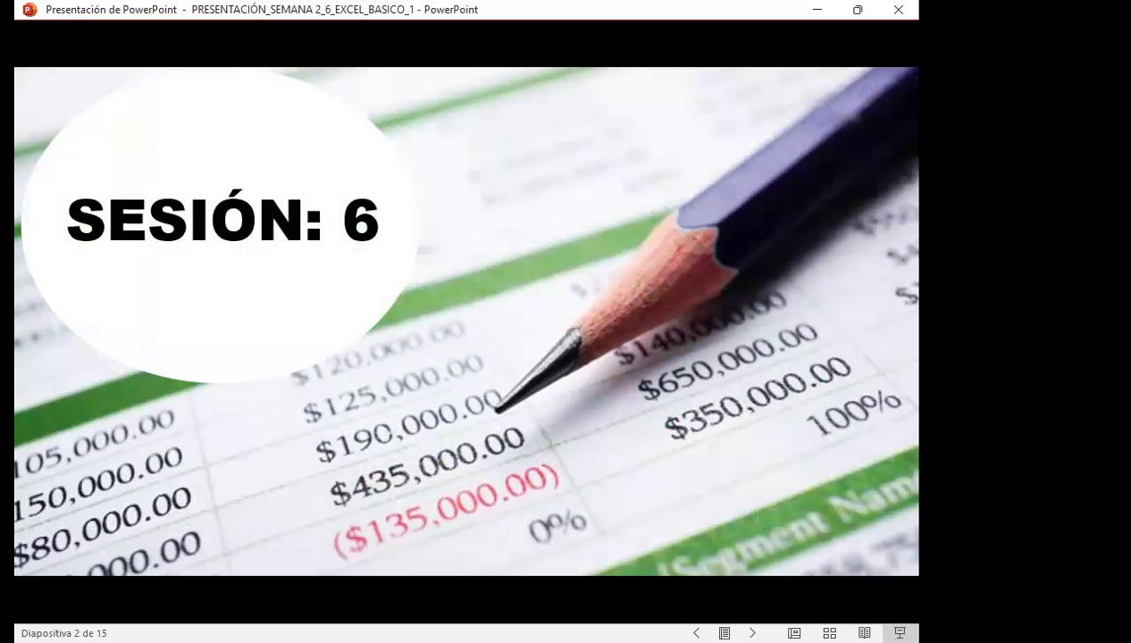
pyautogui.press('Right')
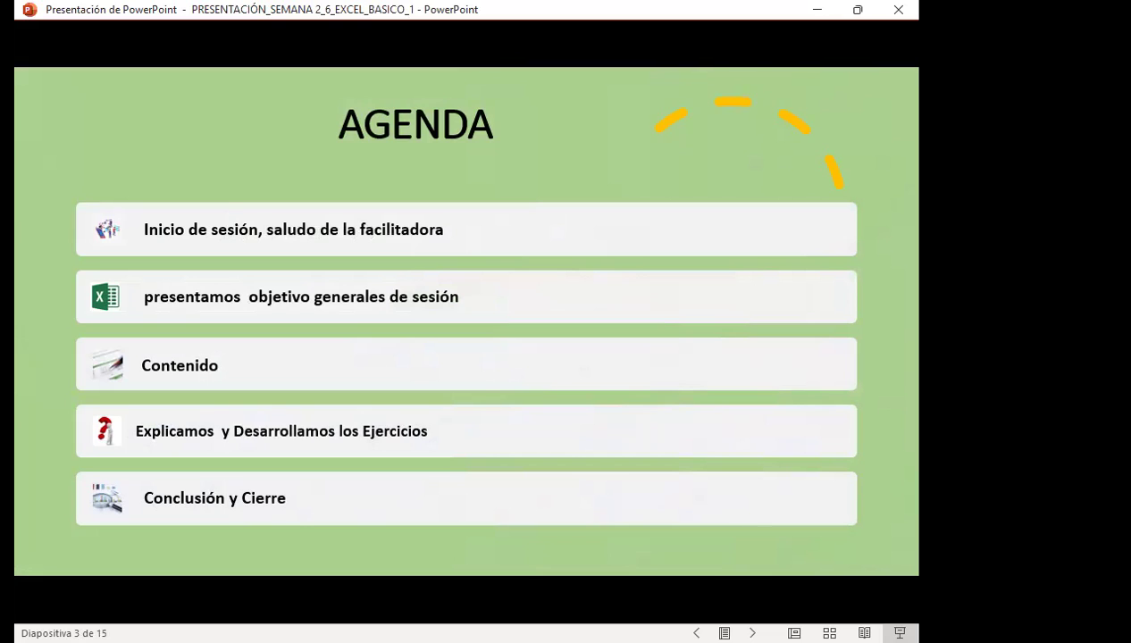
pyautogui.press('Right')
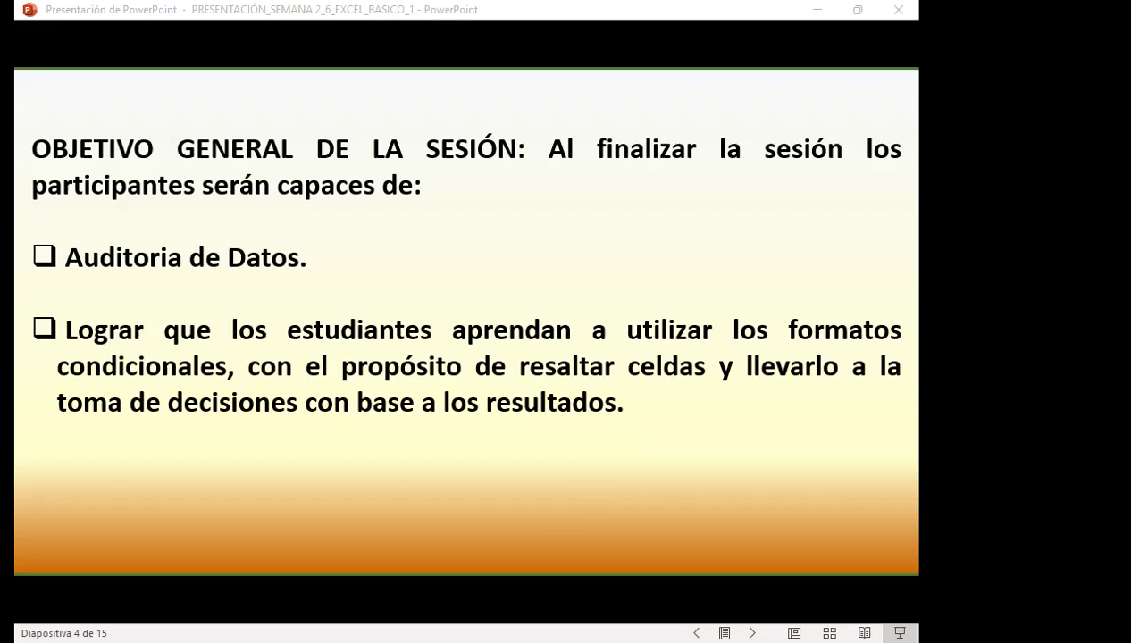
pyautogui.hotkey('alt', 'Tab')
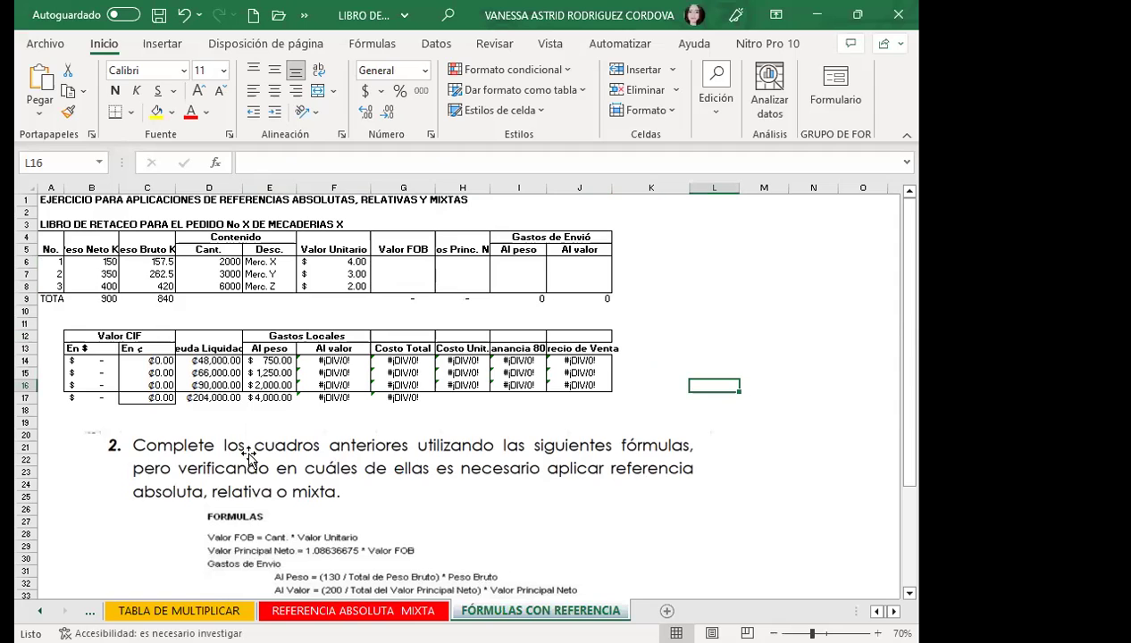
pyautogui.scroll(-2, 251, 458)
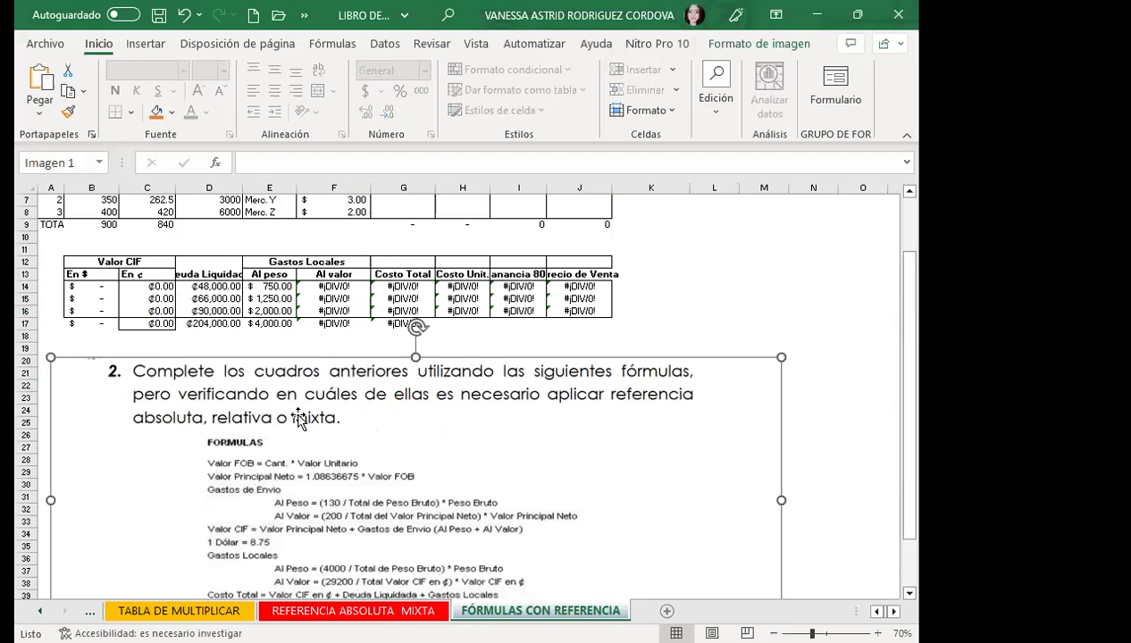
pyautogui.scroll(2, 397, 296)
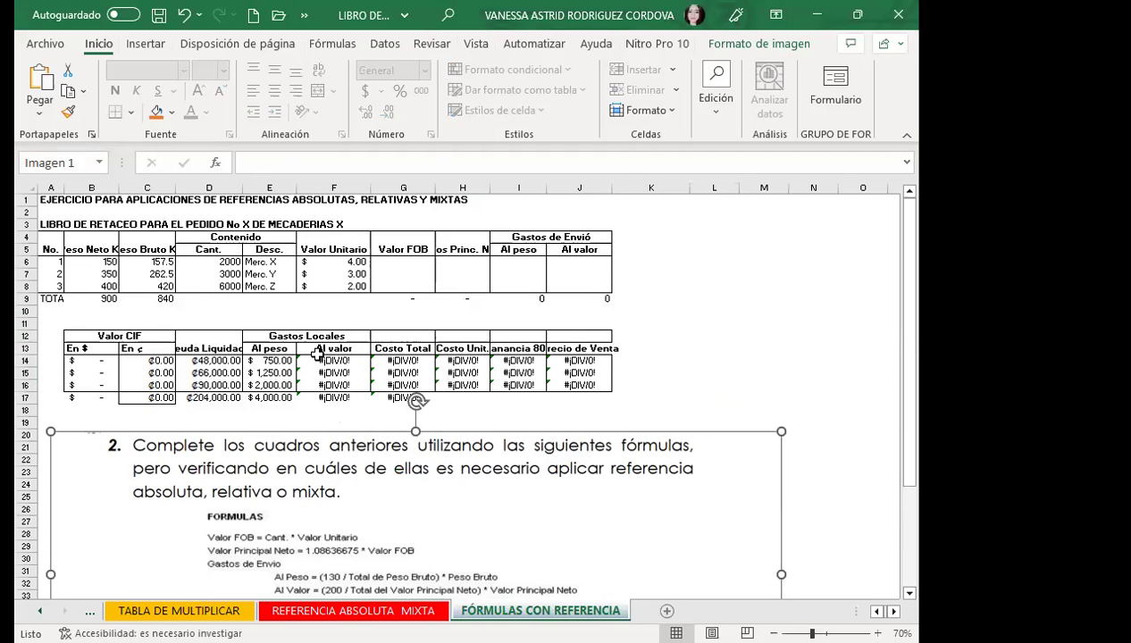
pyautogui.moveTo(317, 360); pyautogui.dragTo(572, 385)
pyautogui.press('Delete')
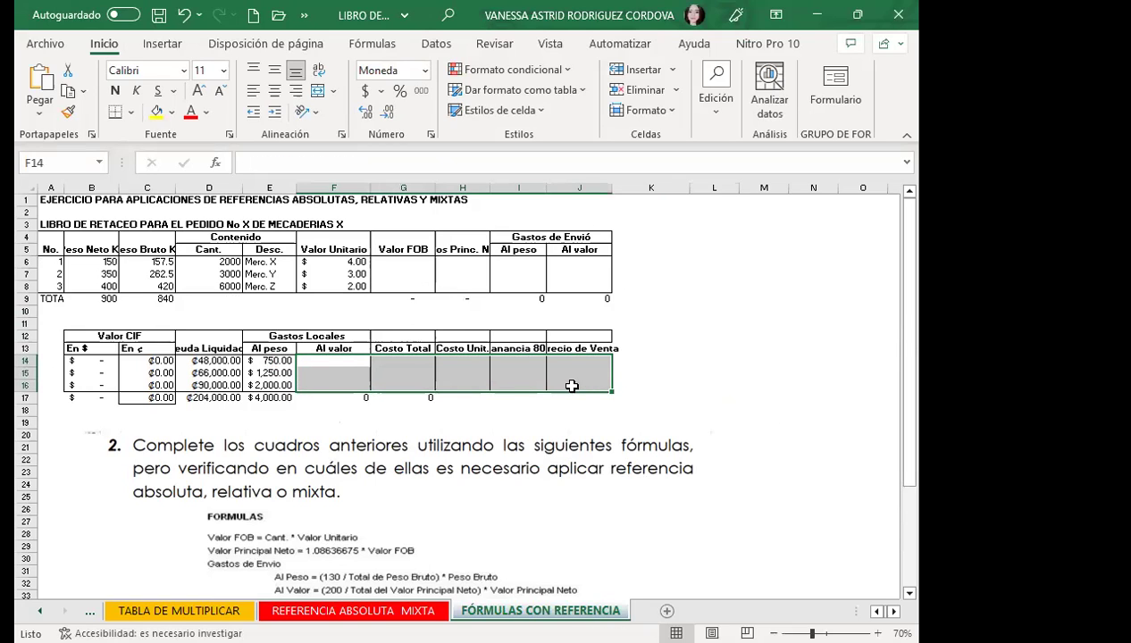
pyautogui.hotkey('ctrl', 'z')
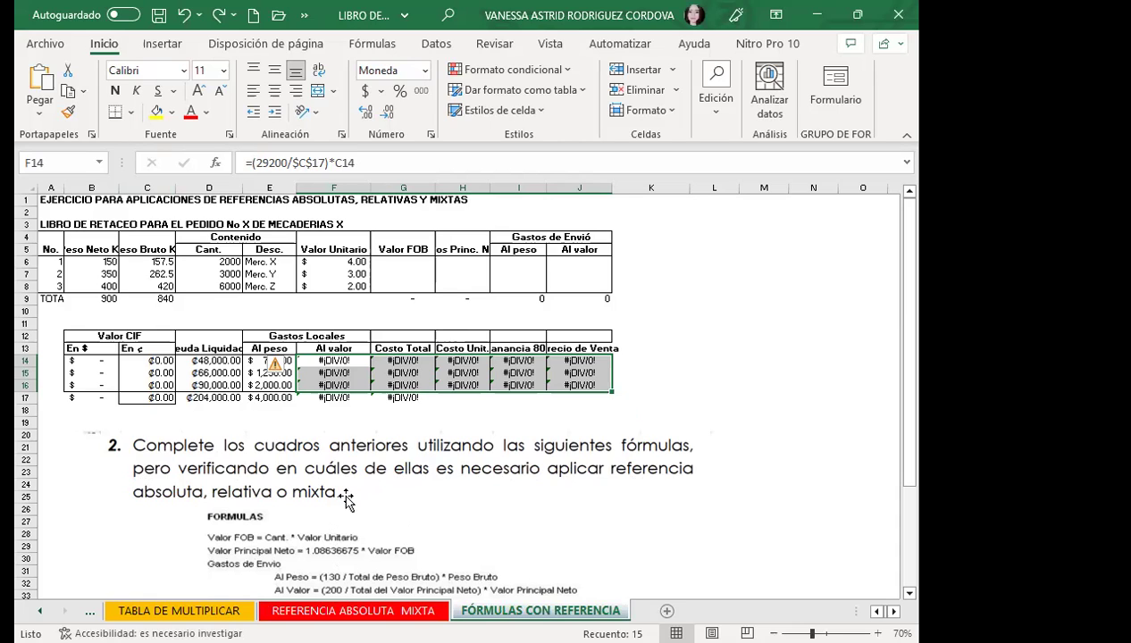
pyautogui.scroll(-2, 349, 496)
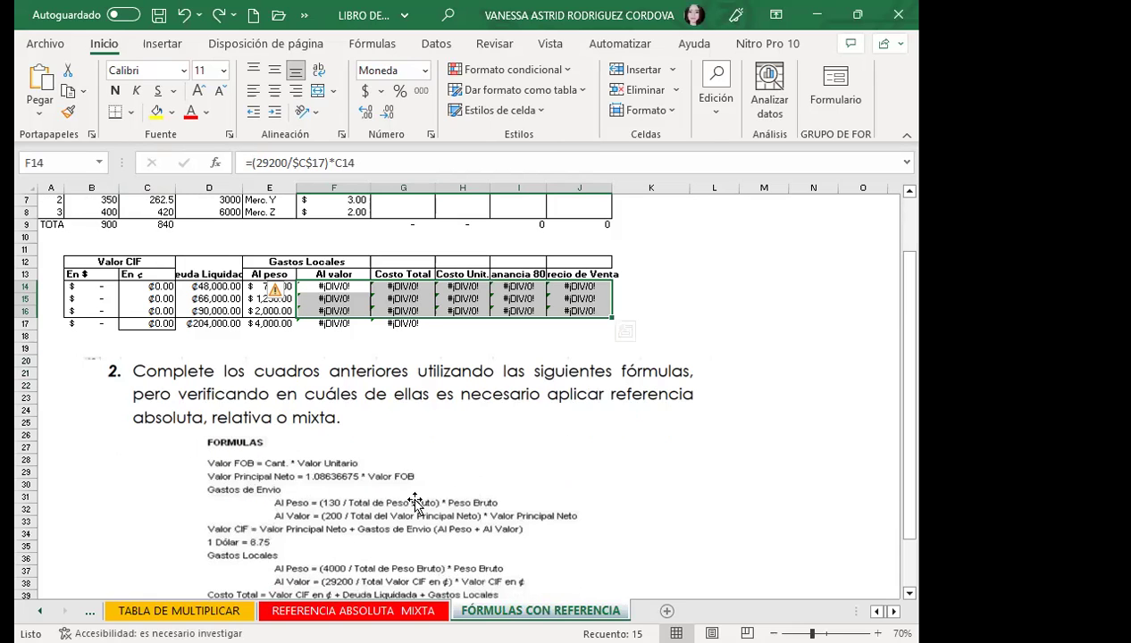
pyautogui.click(151, 480)
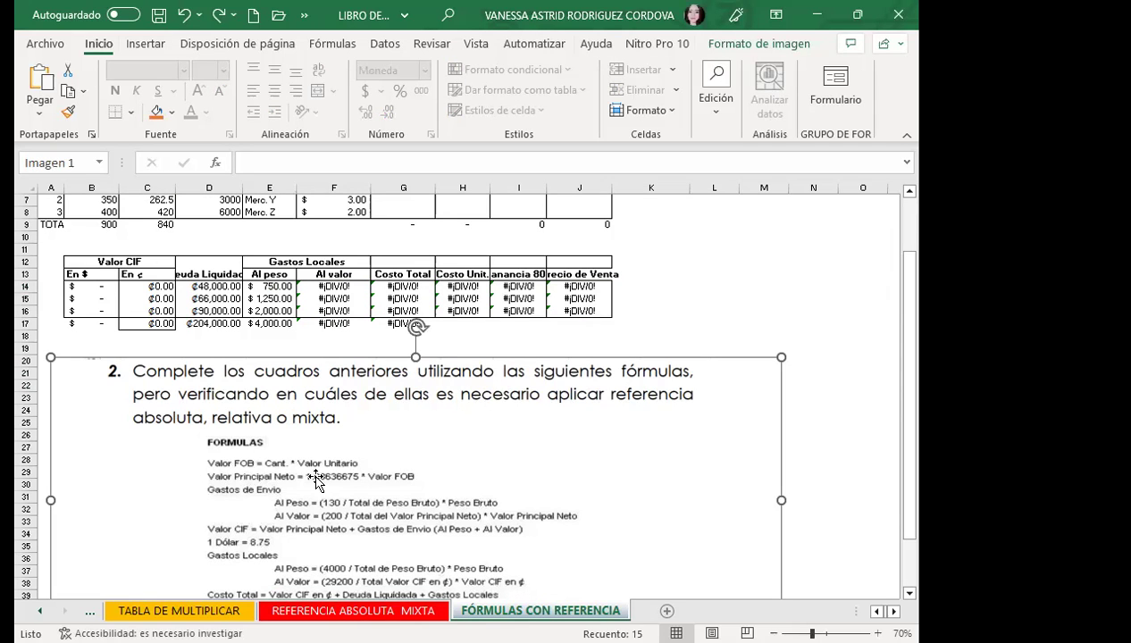
pyautogui.scroll(2, 482, 466)
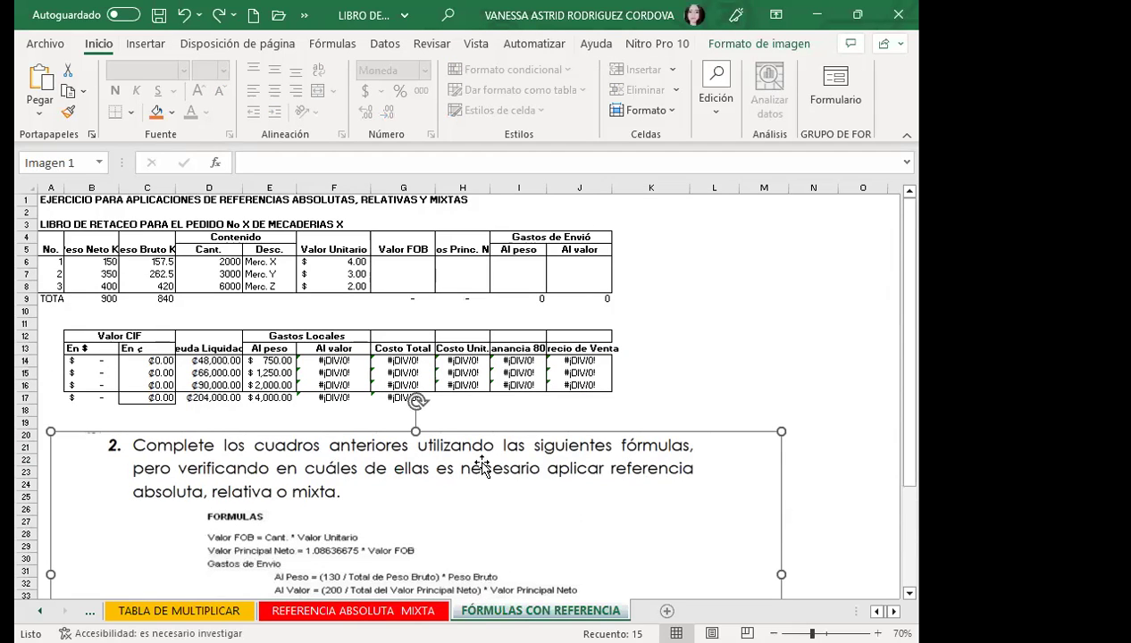
pyautogui.click(668, 339)
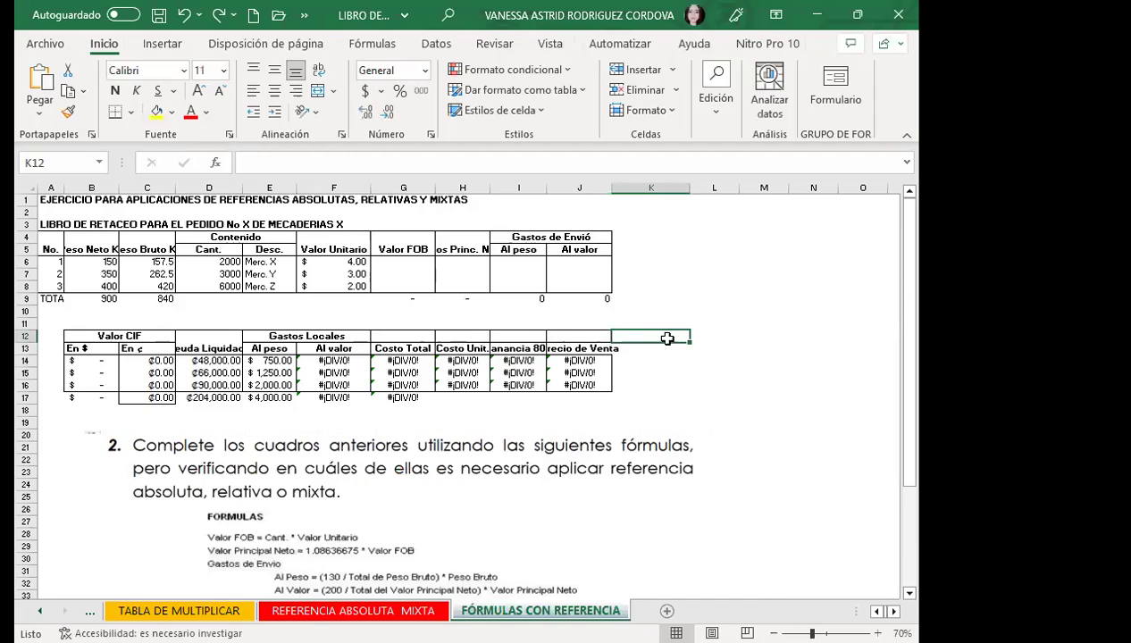
# Enter =D6*F6 in G6 to compute the first Valor FOB of 8,000.
pyautogui.click(399, 249)
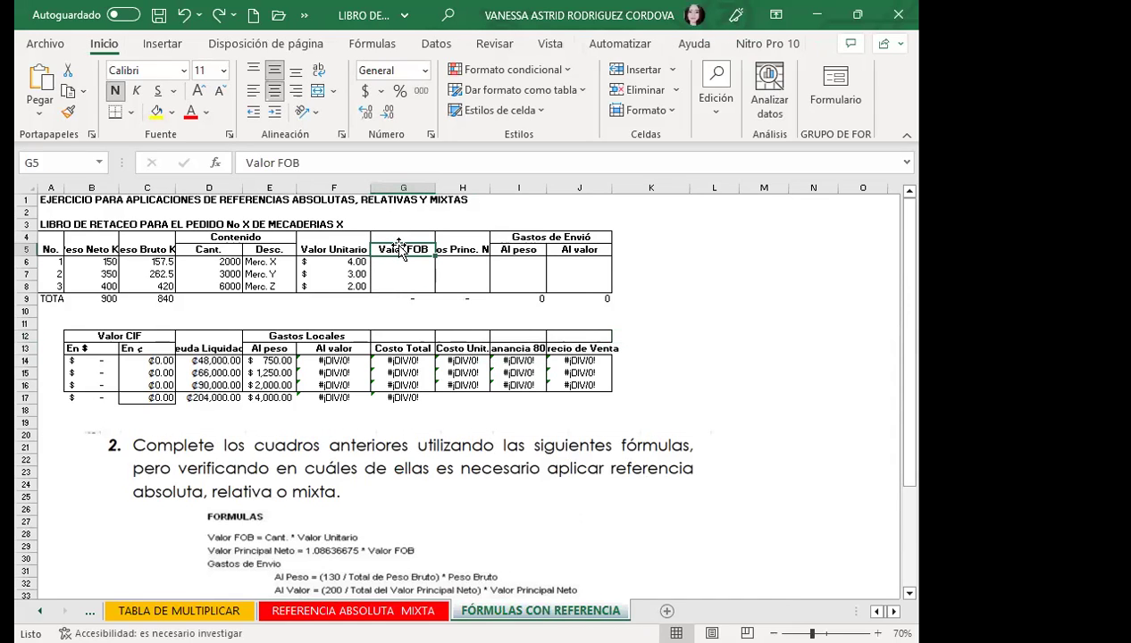
pyautogui.click(394, 265)
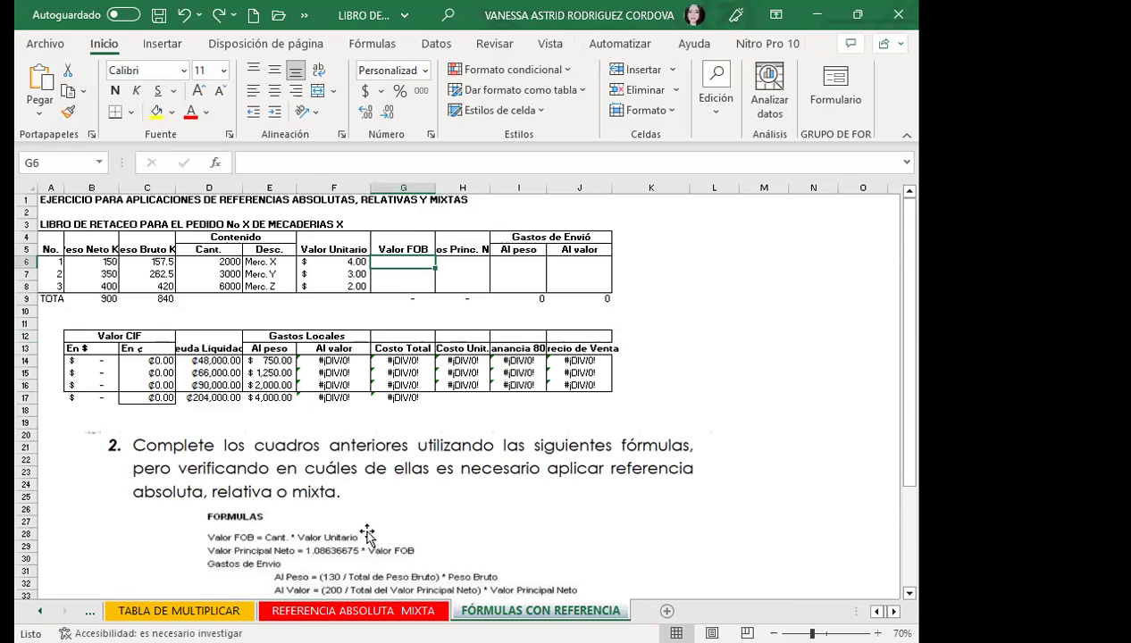
pyautogui.write('=')
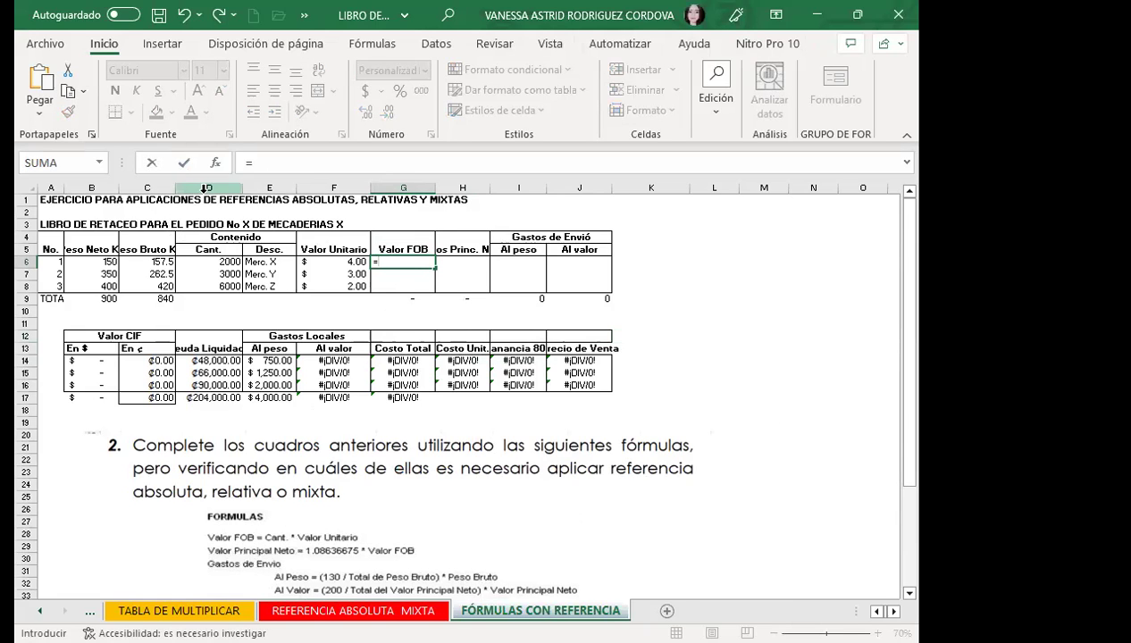
pyautogui.click(206, 266)
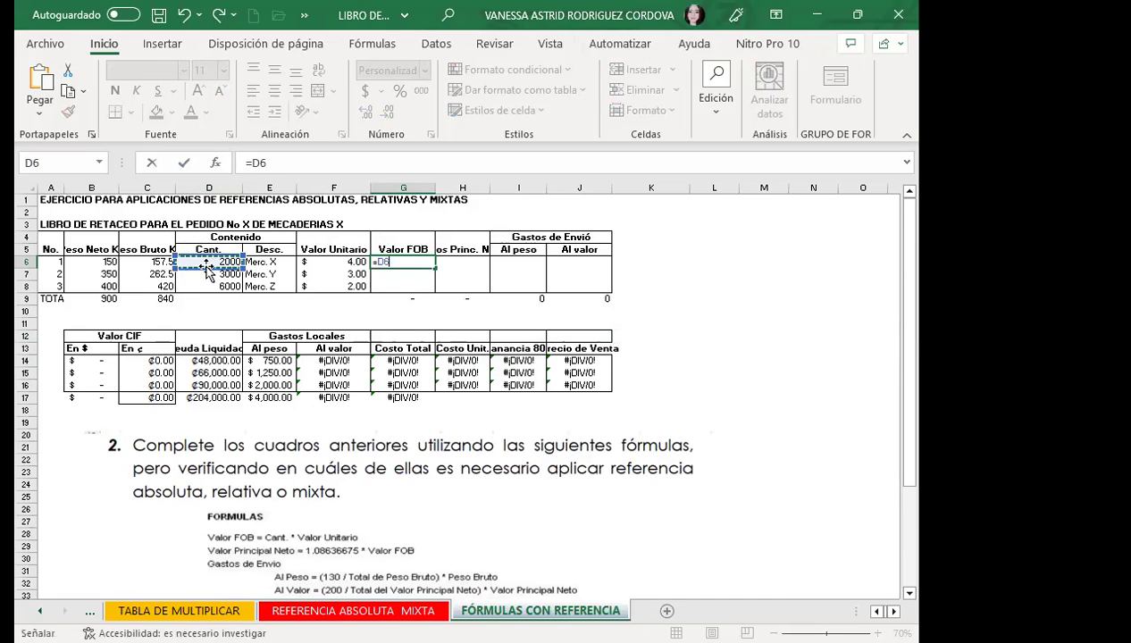
pyautogui.write('*')
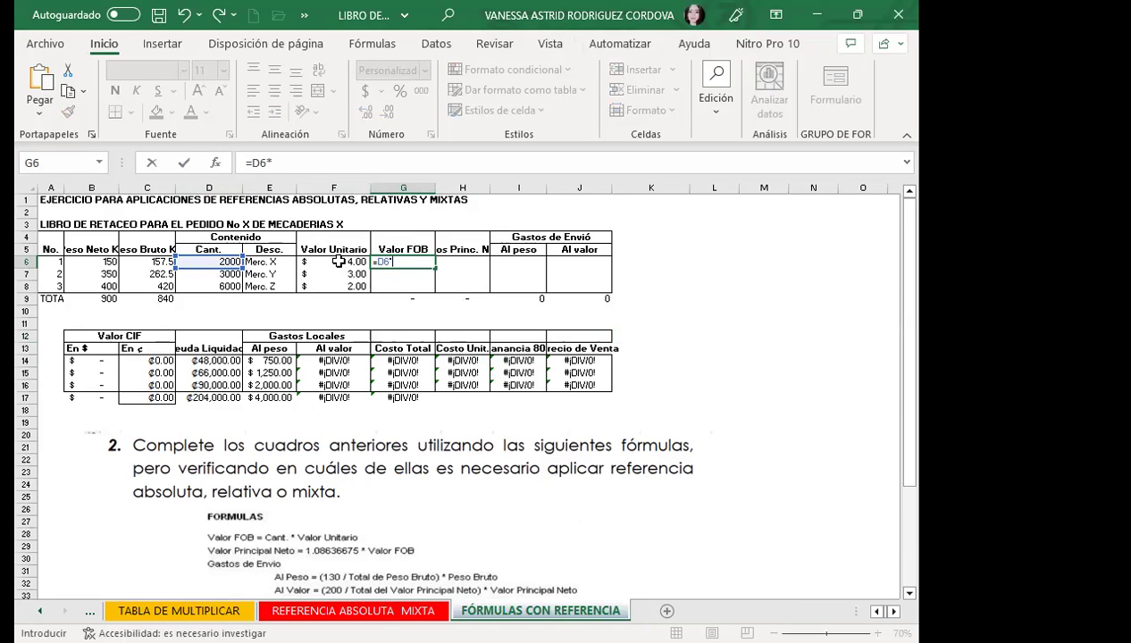
pyautogui.click(338, 261)
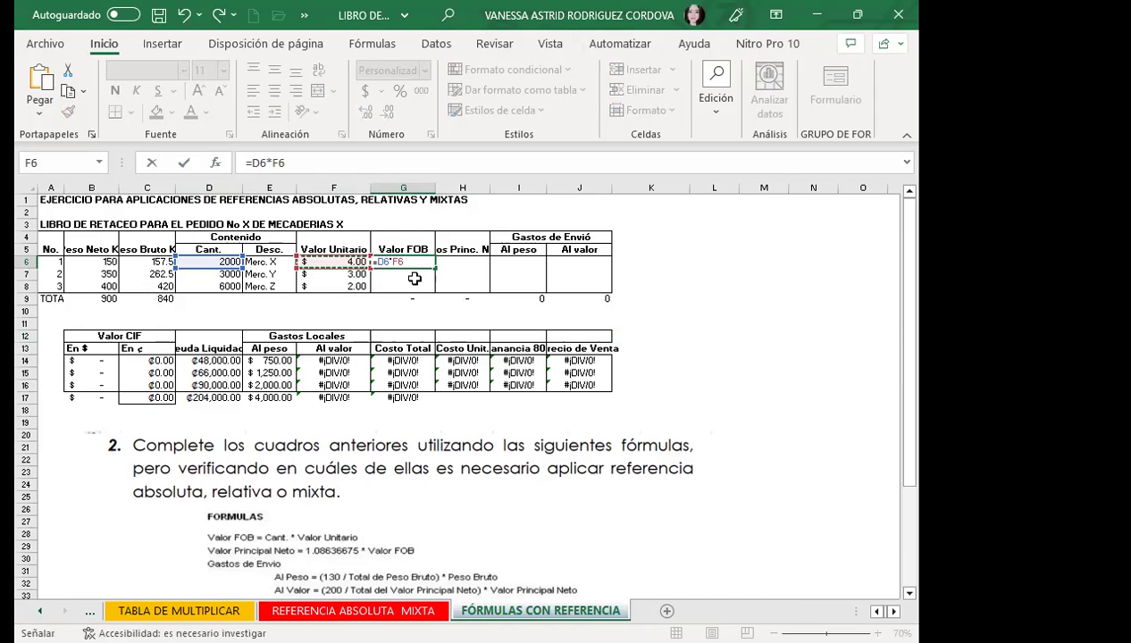
pyautogui.press('Return')
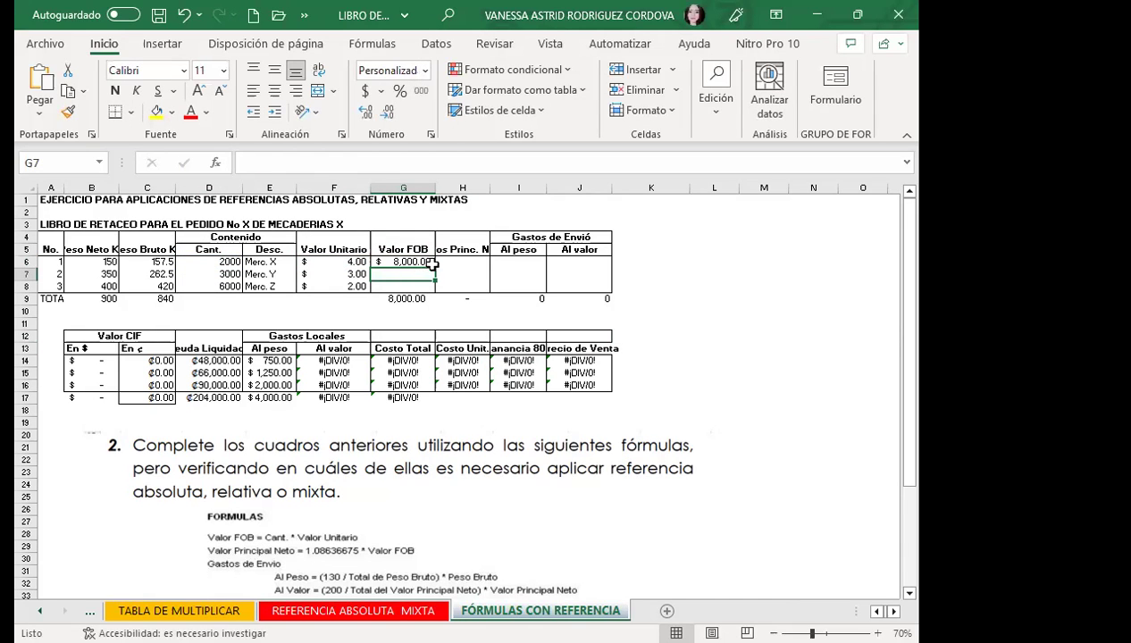
# Fill the G6 formula down to G8 and check the D6 and F6 inputs.
pyautogui.click(426, 264)
pyautogui.moveTo(435, 268); pyautogui.dragTo(435, 289)
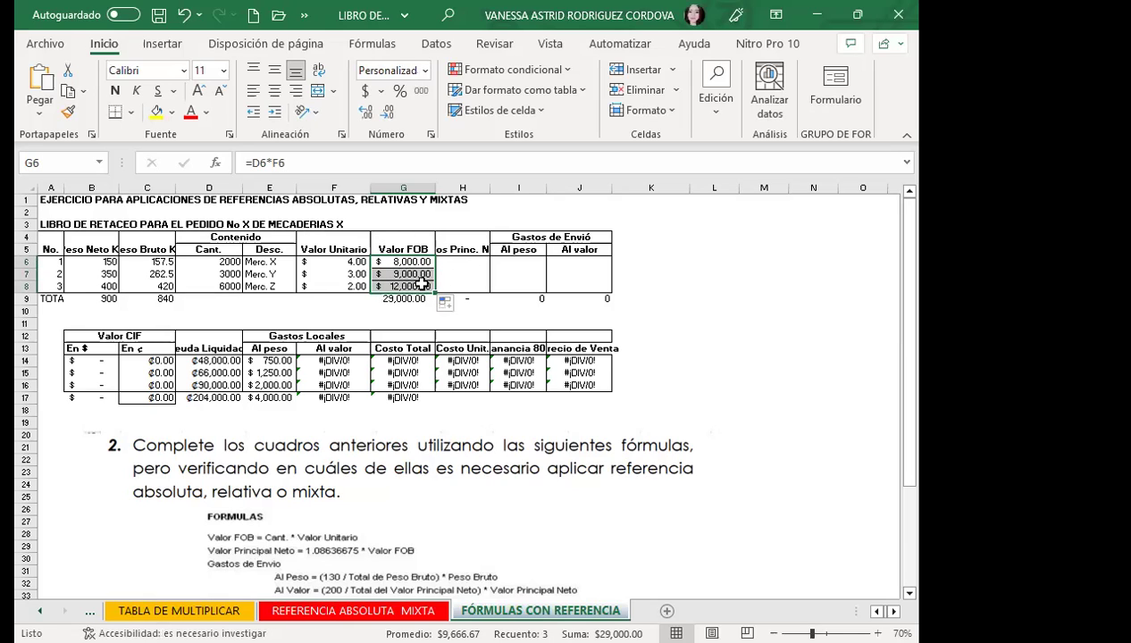
pyautogui.click(220, 261)
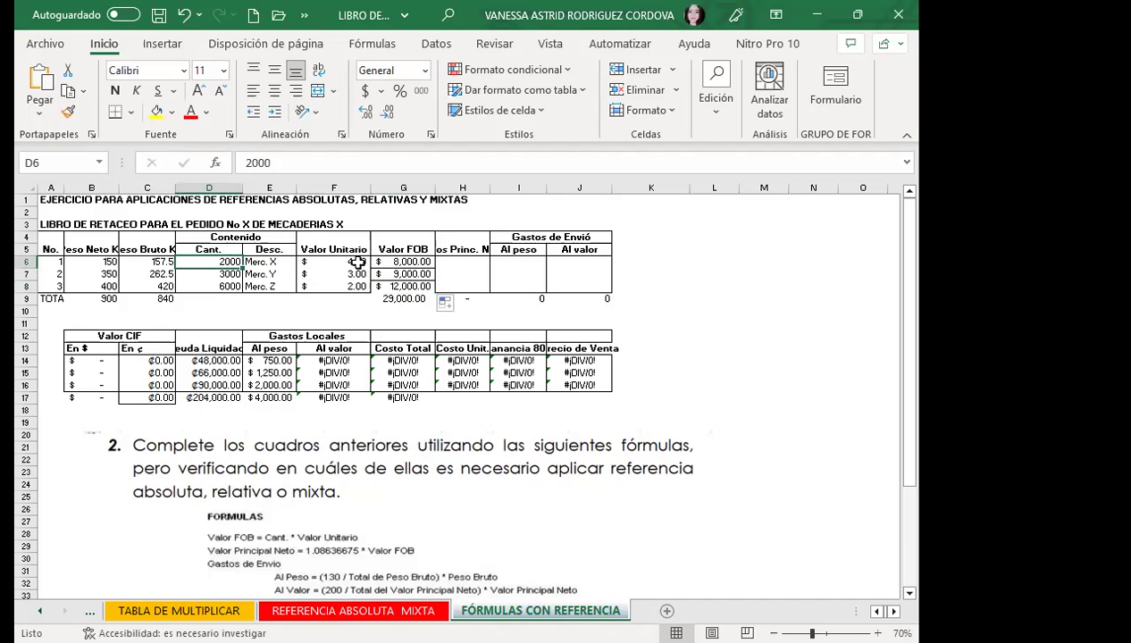
pyautogui.click(357, 262)
pyautogui.click(210, 261)
pyautogui.click(359, 262)
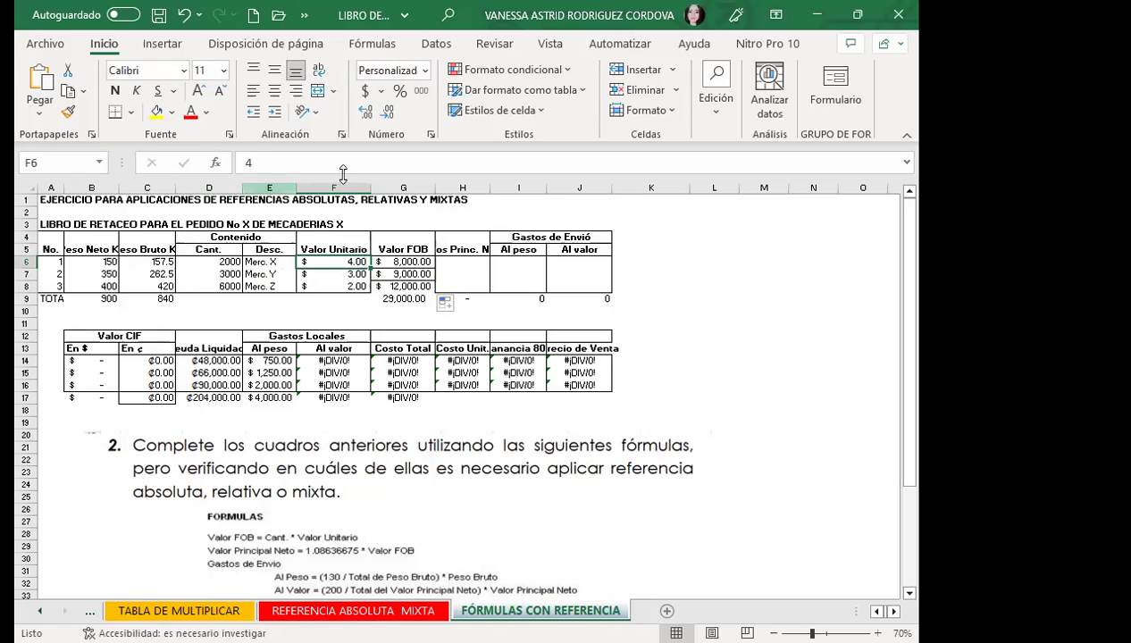
# Apply Wrap Text to the Valos Princ. Neto header in H5.
pyautogui.click(450, 254)
pyautogui.click(317, 70)
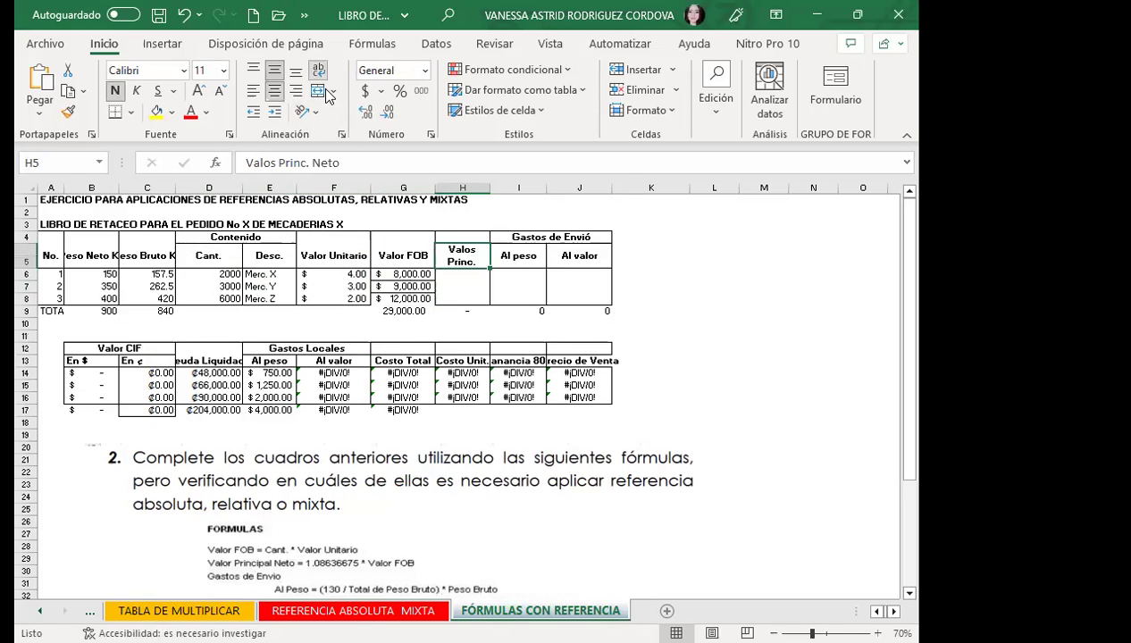
pyautogui.click(448, 275)
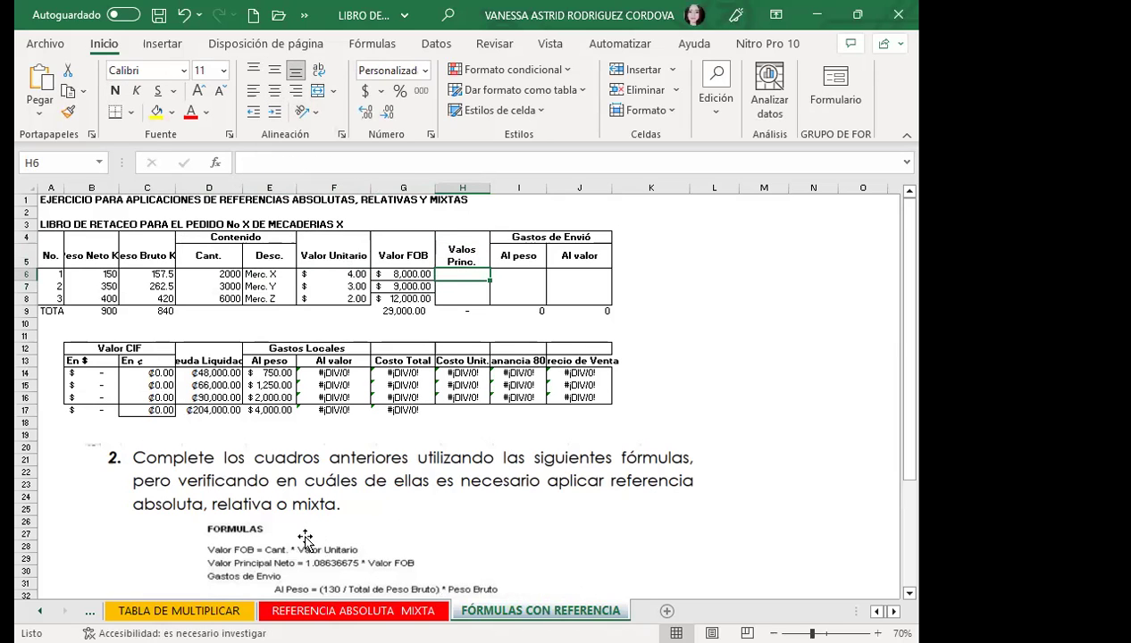
pyautogui.scroll(-1, 304, 539)
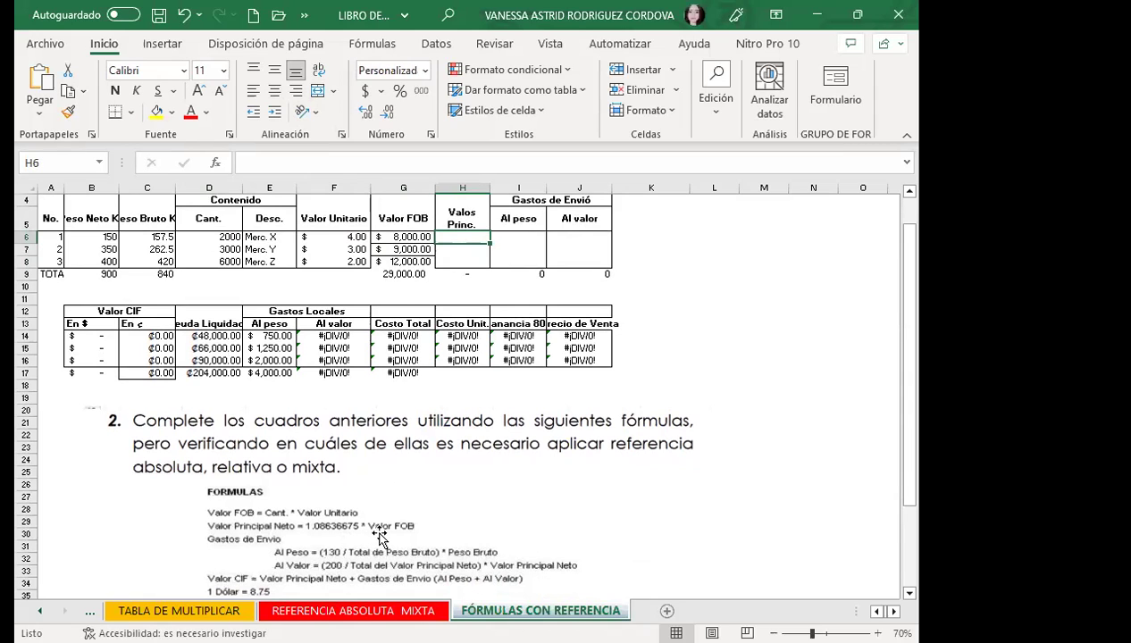
pyautogui.scroll(1, 626, 413)
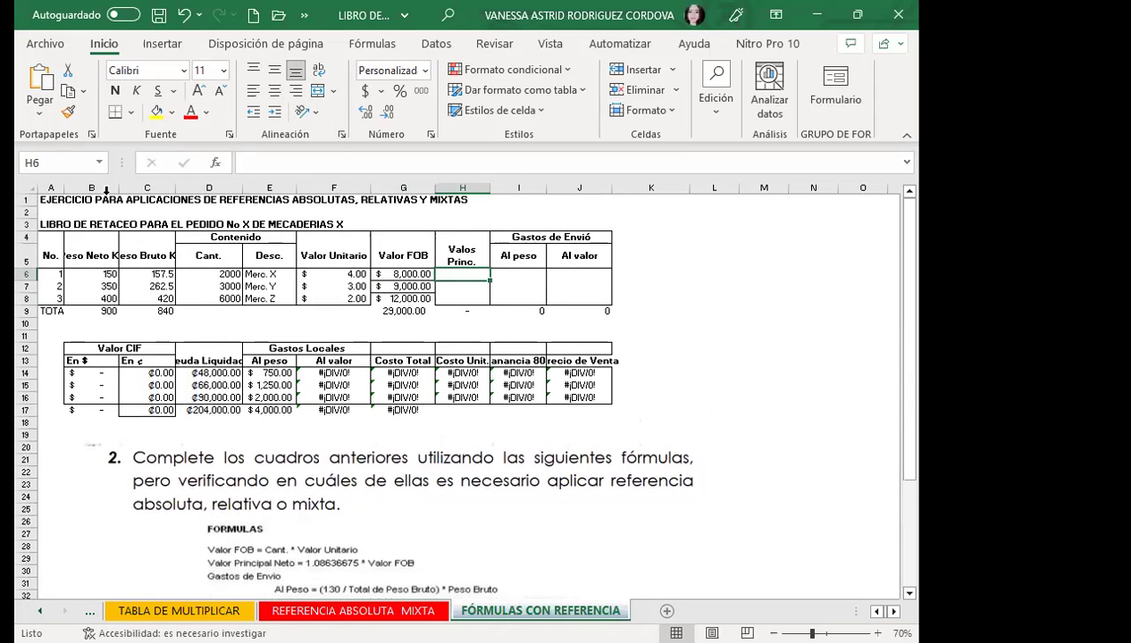
pyautogui.scroll(-2, 340, 483)
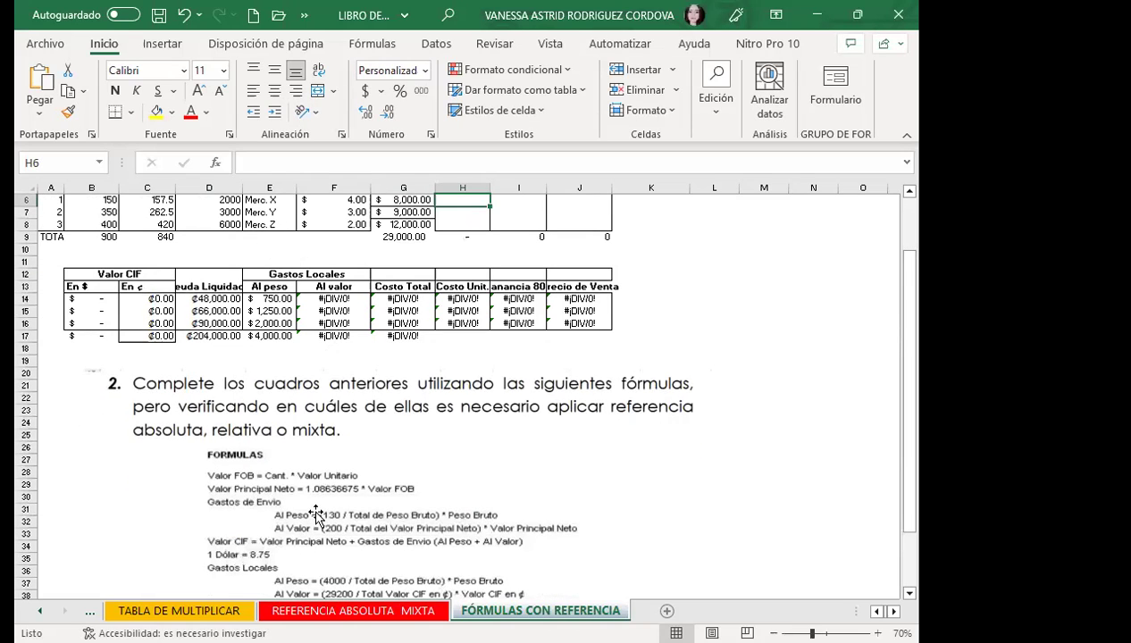
# Enter =1.08636675*G6 in H6 for the first Valos Princ. Neto value.
pyautogui.write('=1.086')
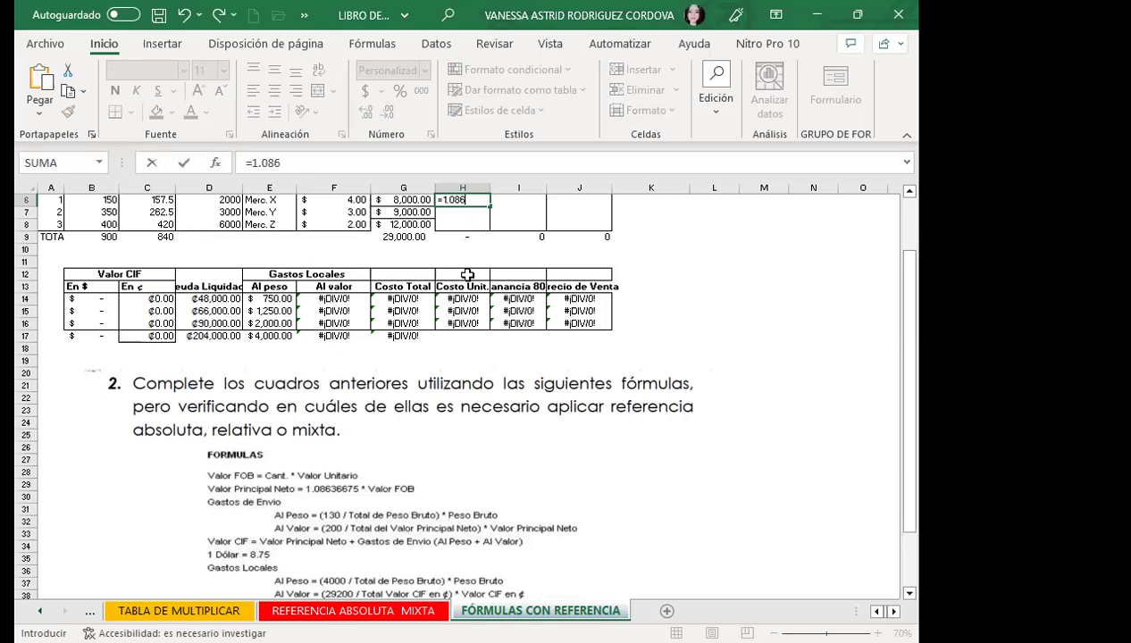
pyautogui.write('36675*')
pyautogui.scroll(2, 486, 301)
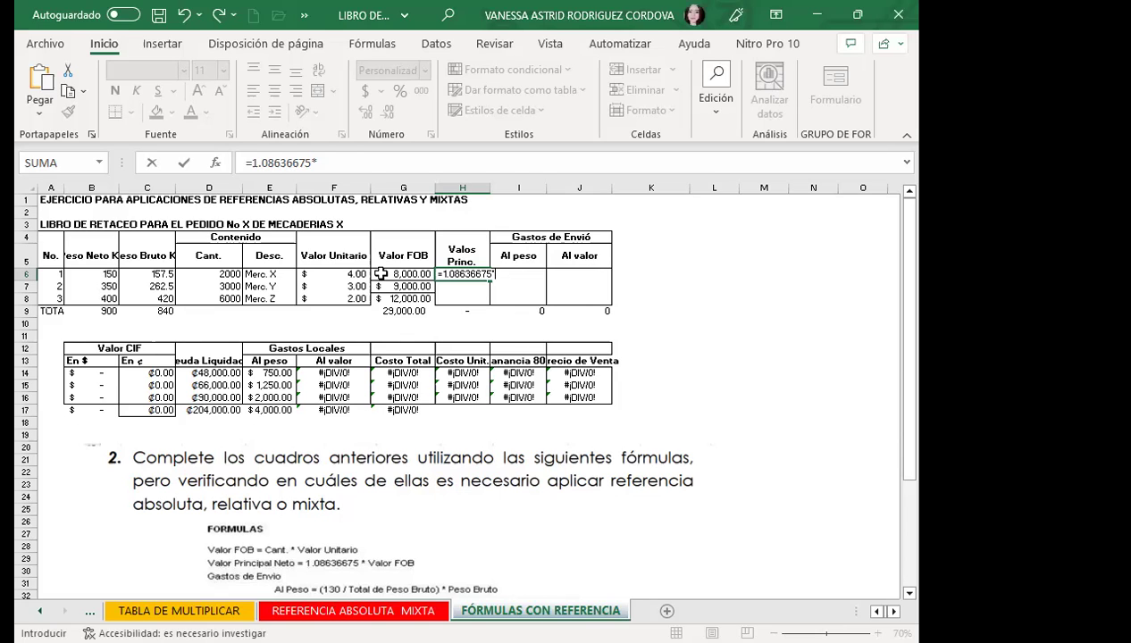
pyautogui.click(385, 275)
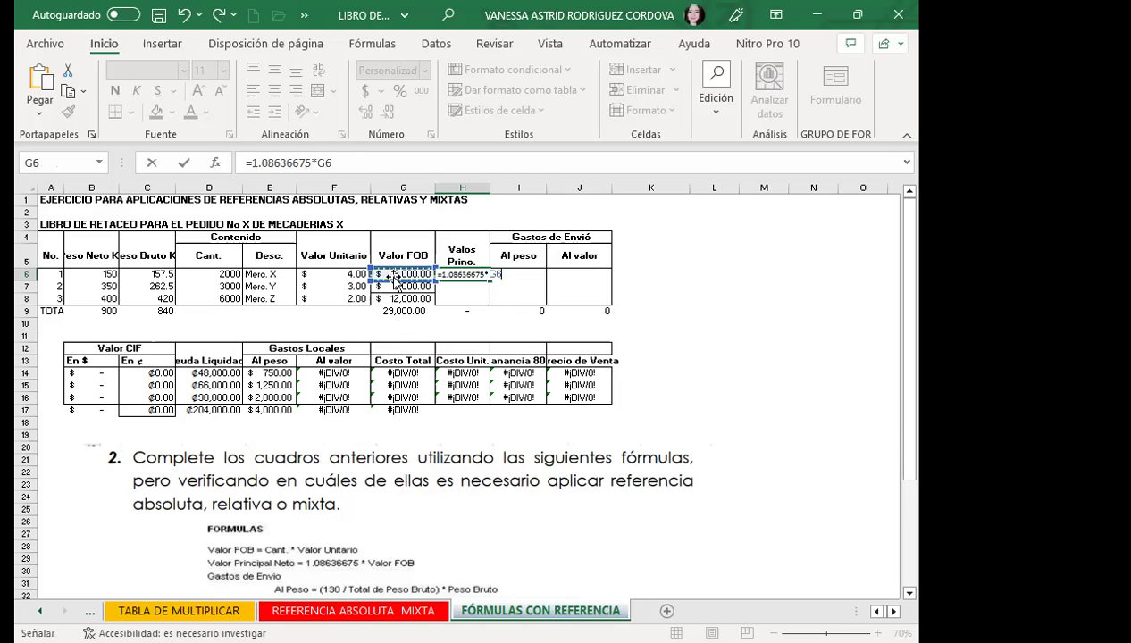
pyautogui.press('Return')
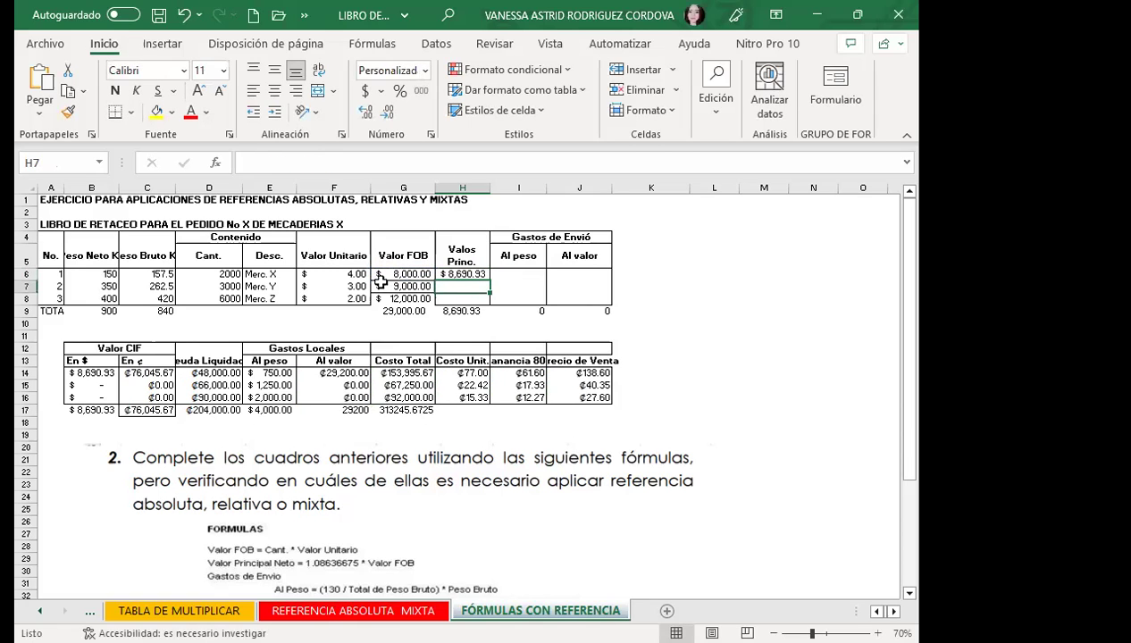
# Fill H6 down to H8 and autofit column H to show the 31,504.64 total.
pyautogui.click(478, 272)
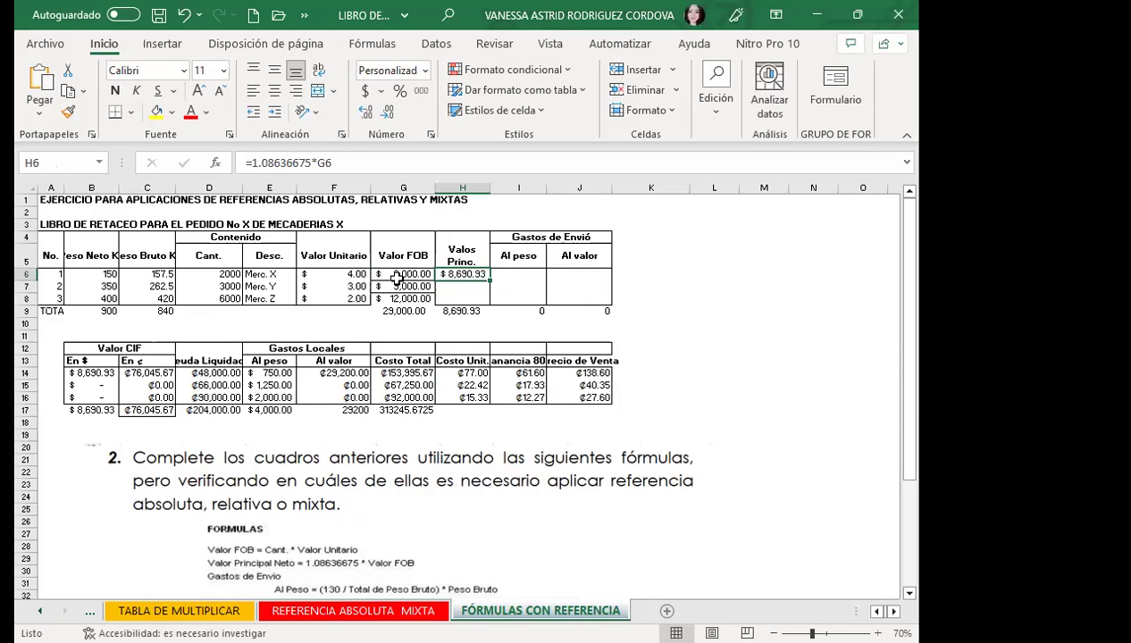
pyautogui.moveTo(490, 280); pyautogui.dragTo(489, 304)
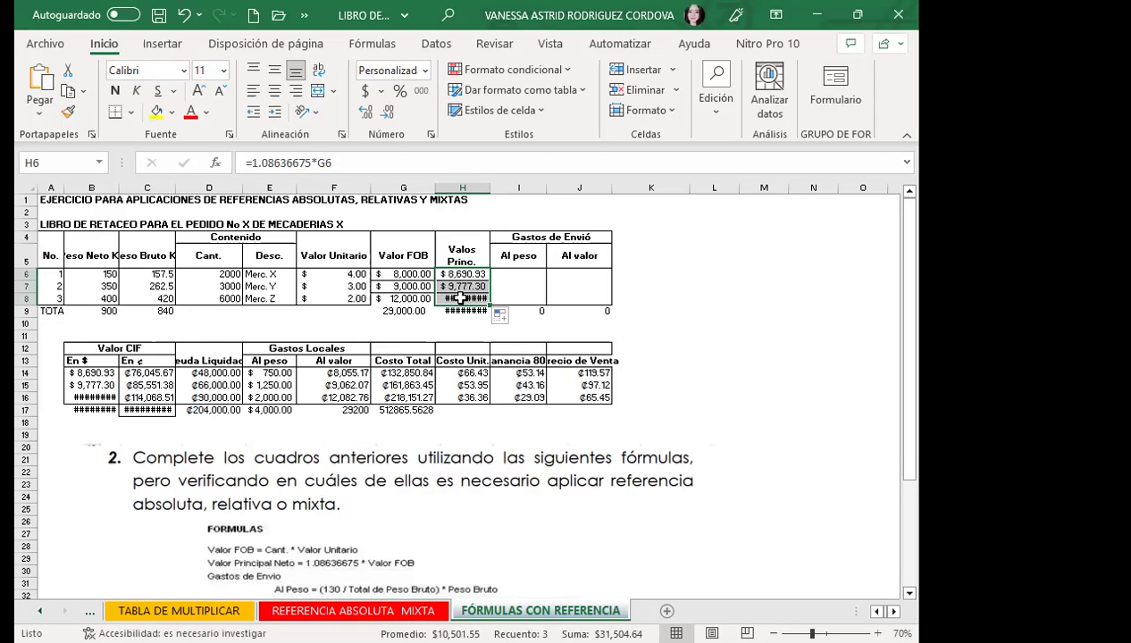
pyautogui.doubleClick(490, 189)
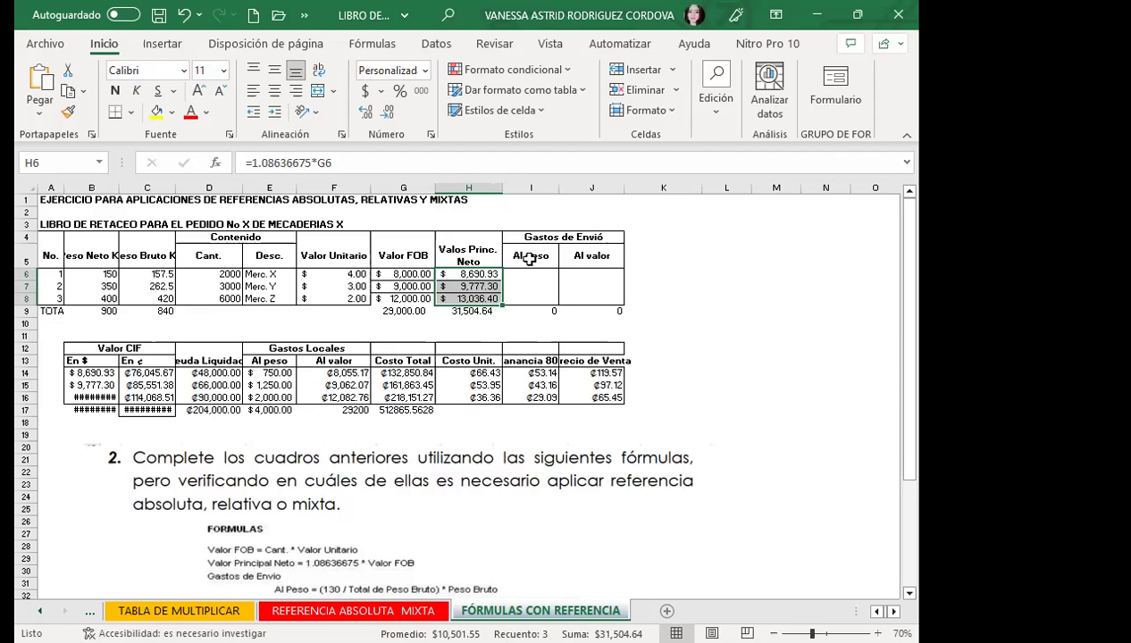
pyautogui.click(555, 238)
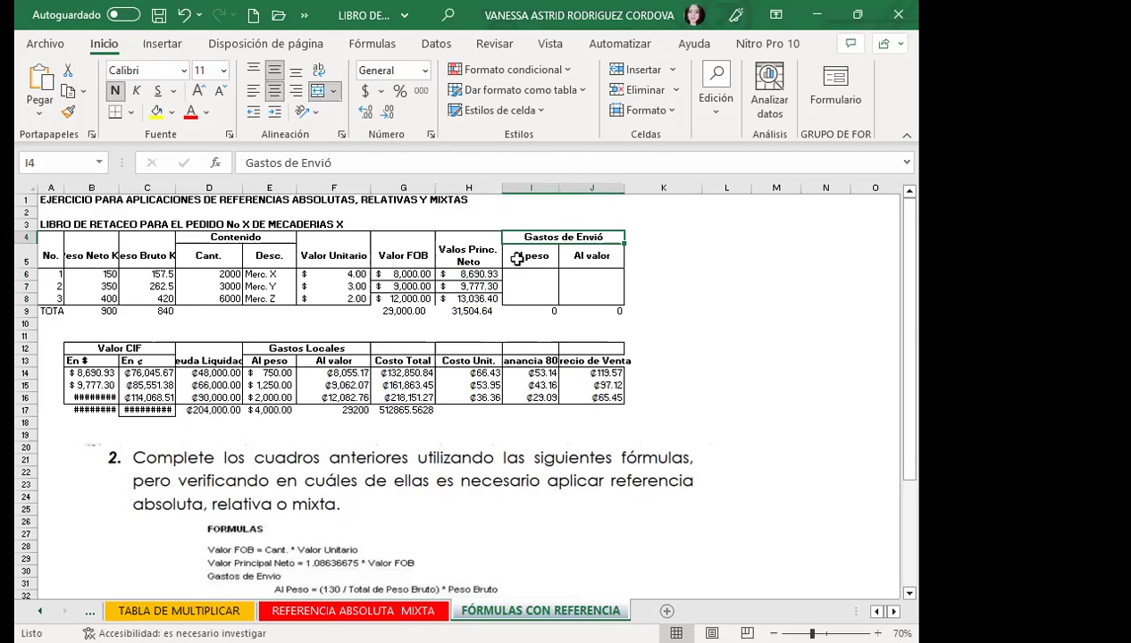
pyautogui.click(607, 257)
pyautogui.scroll(-1, 305, 539)
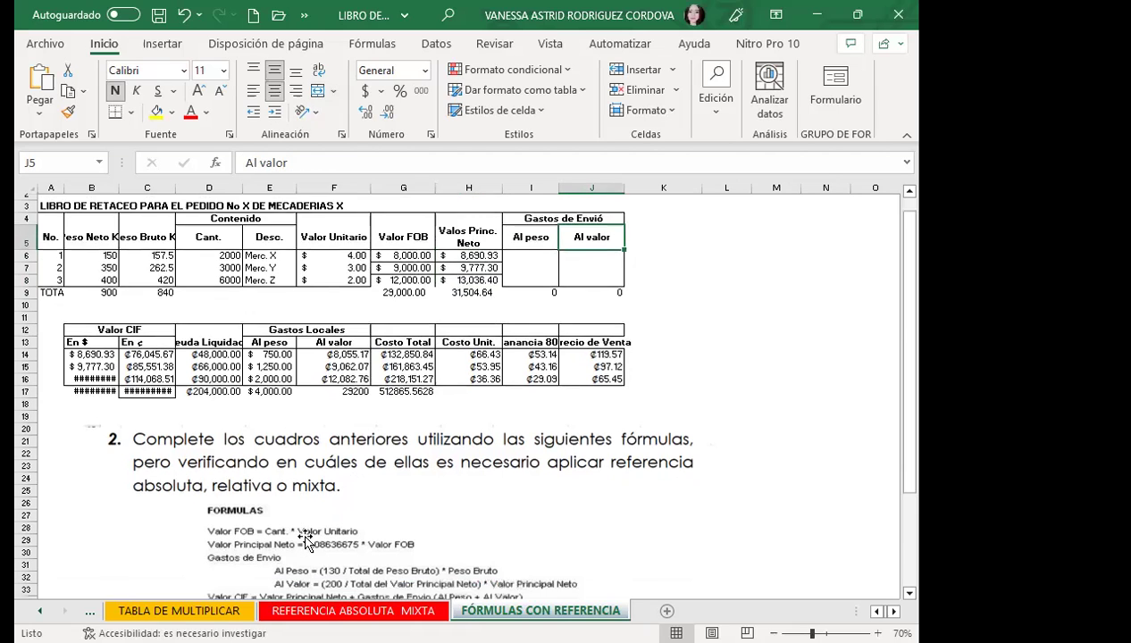
pyautogui.scroll(-2, 305, 540)
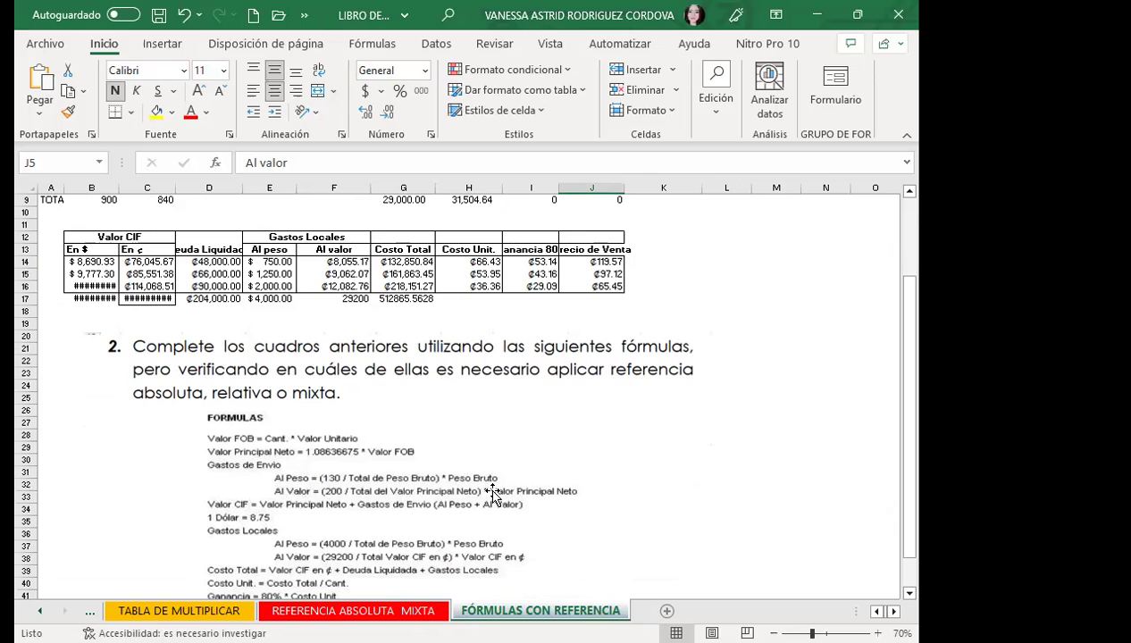
pyautogui.scroll(1, 607, 482)
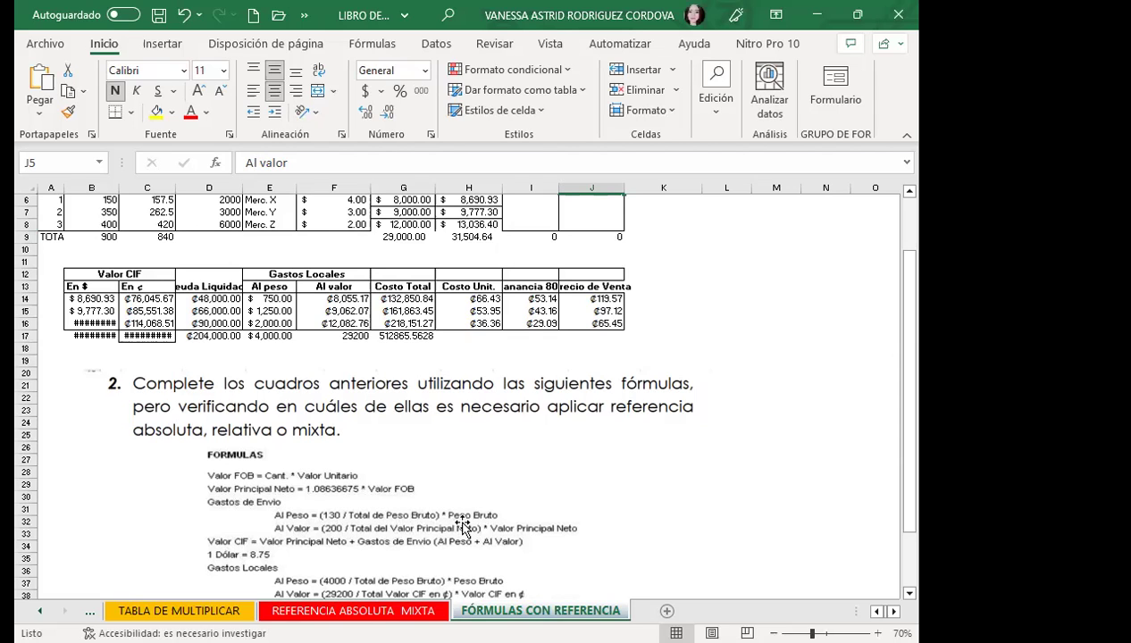
pyautogui.scroll(1, 532, 506)
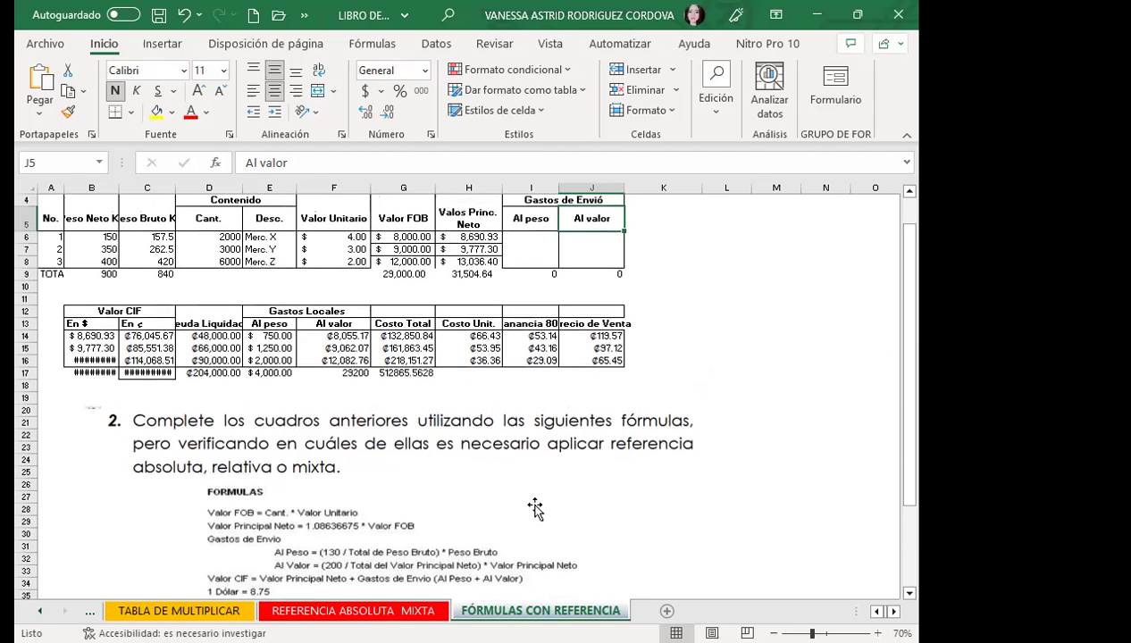
# Begin the Al peso formula in I6 with =(.
pyautogui.click(526, 237)
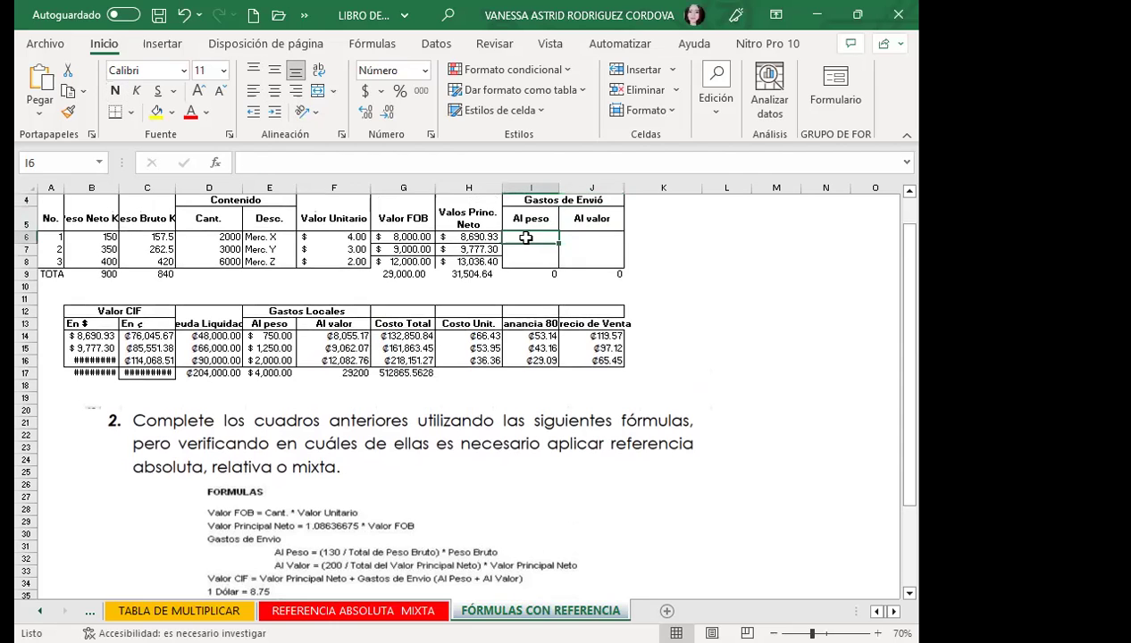
pyautogui.write('=')
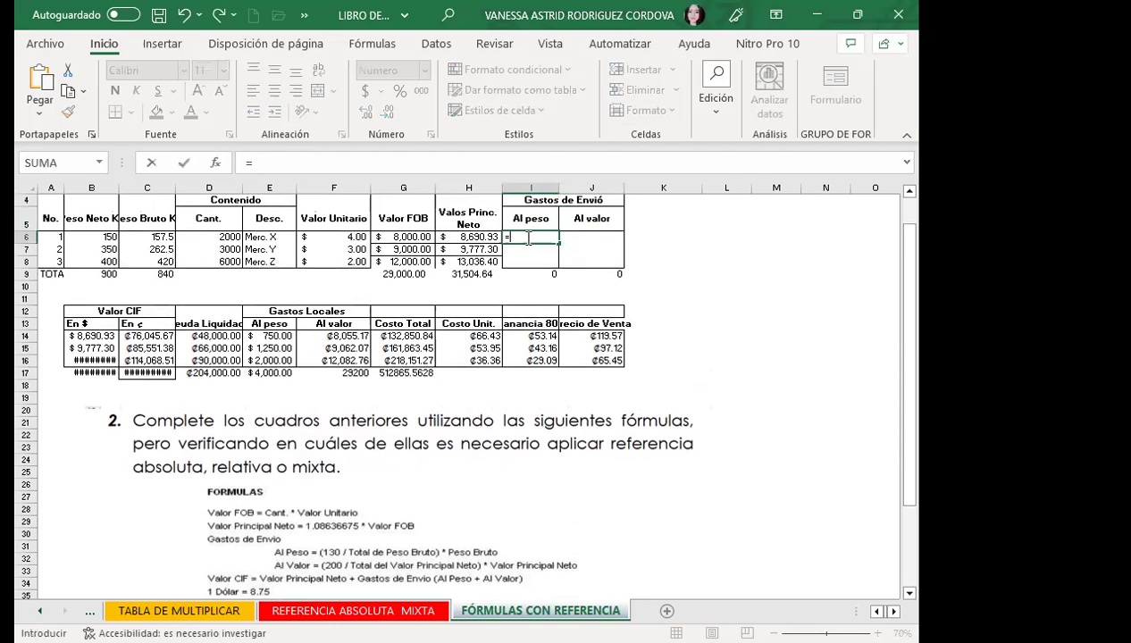
pyautogui.write('(')
# Abandon the I6 formula and type a practice bracketed expression into L5.
pyautogui.press('Escape')
pyautogui.click(706, 225)
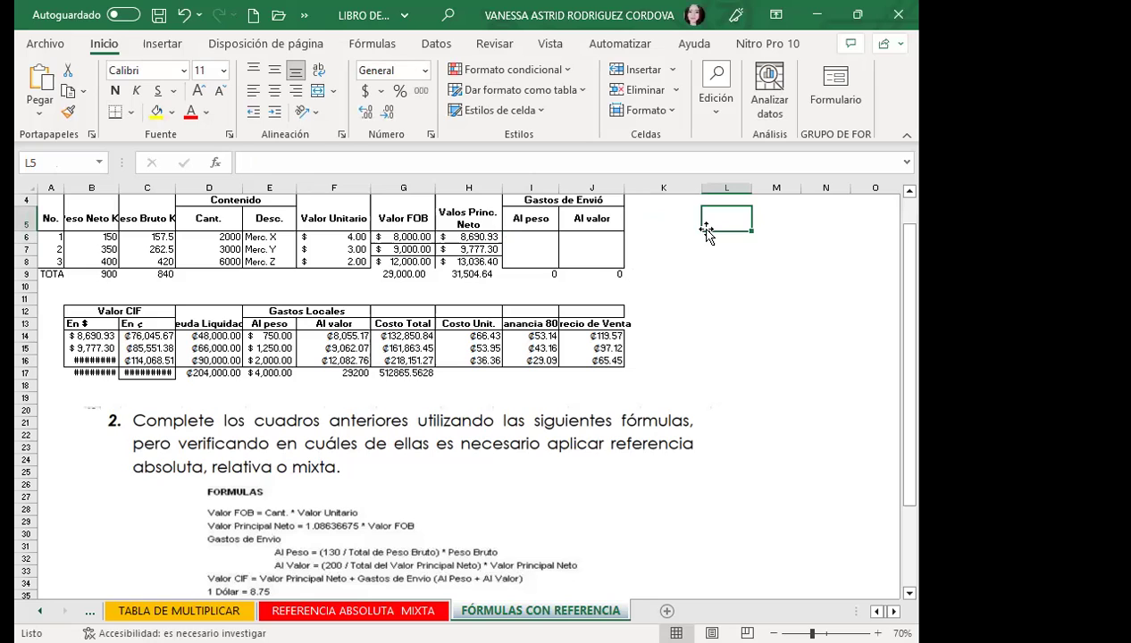
pyautogui.write('12+')
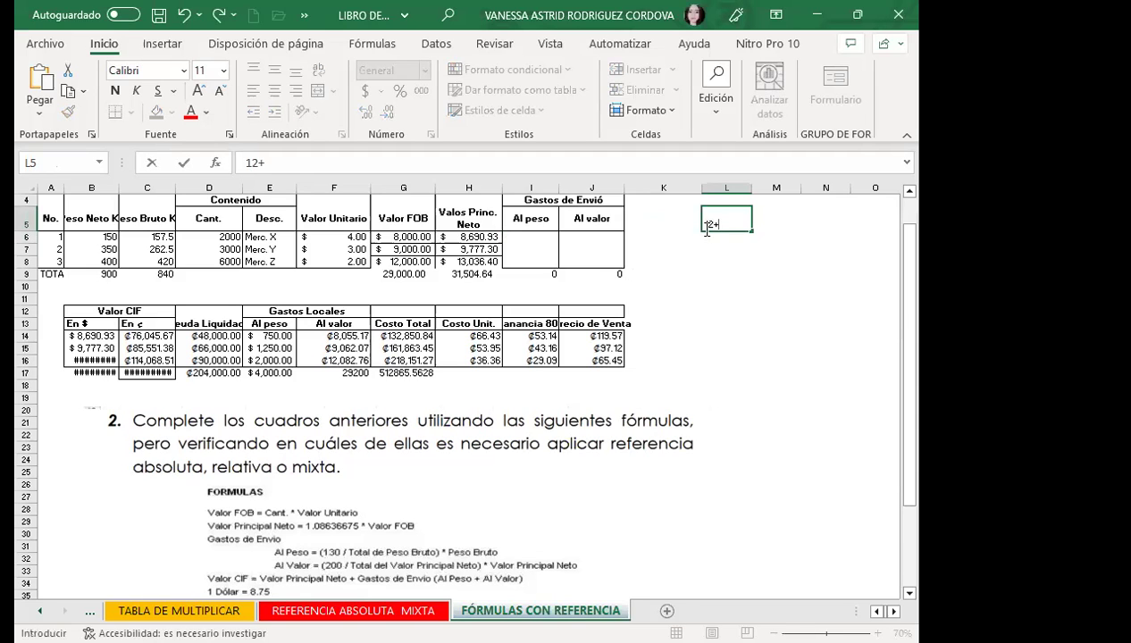
pyautogui.write('18*')
pyautogui.write('(')
pyautogui.write('10-')
pyautogui.write('(5-')
pyautogui.press('BackSpace')
pyautogui.write('10-5')
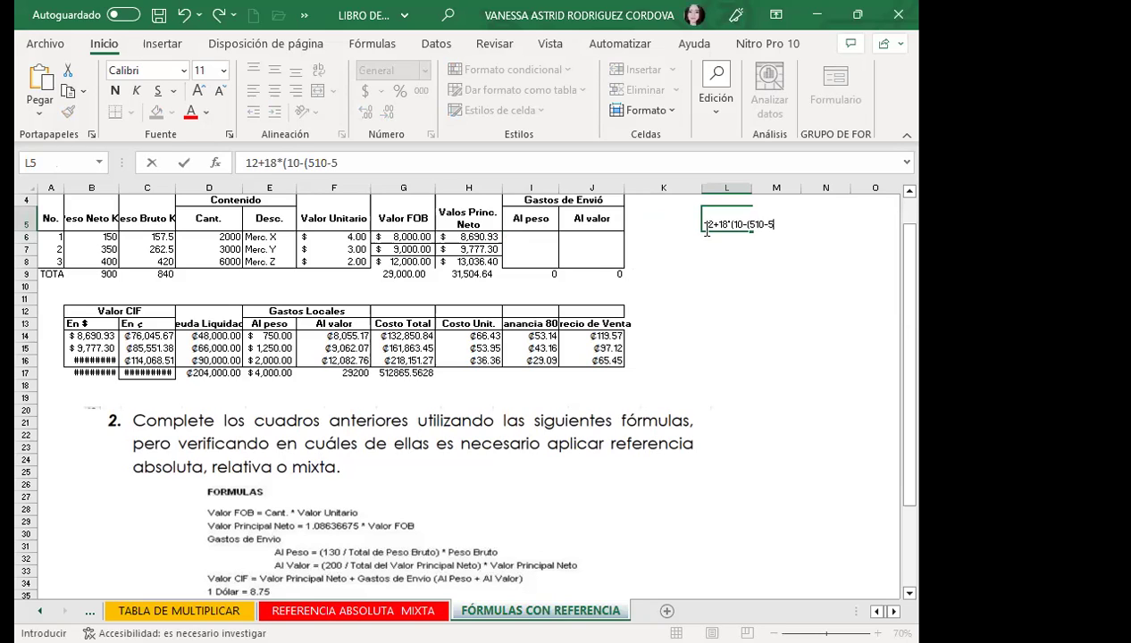
pyautogui.write('))')
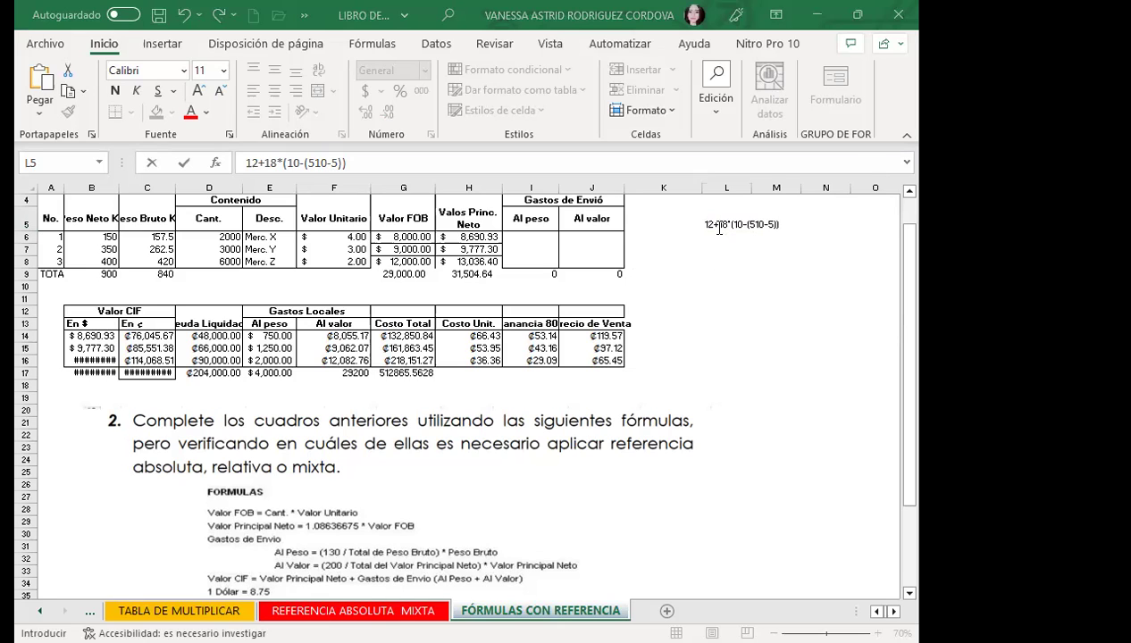
pyautogui.click(725, 261)
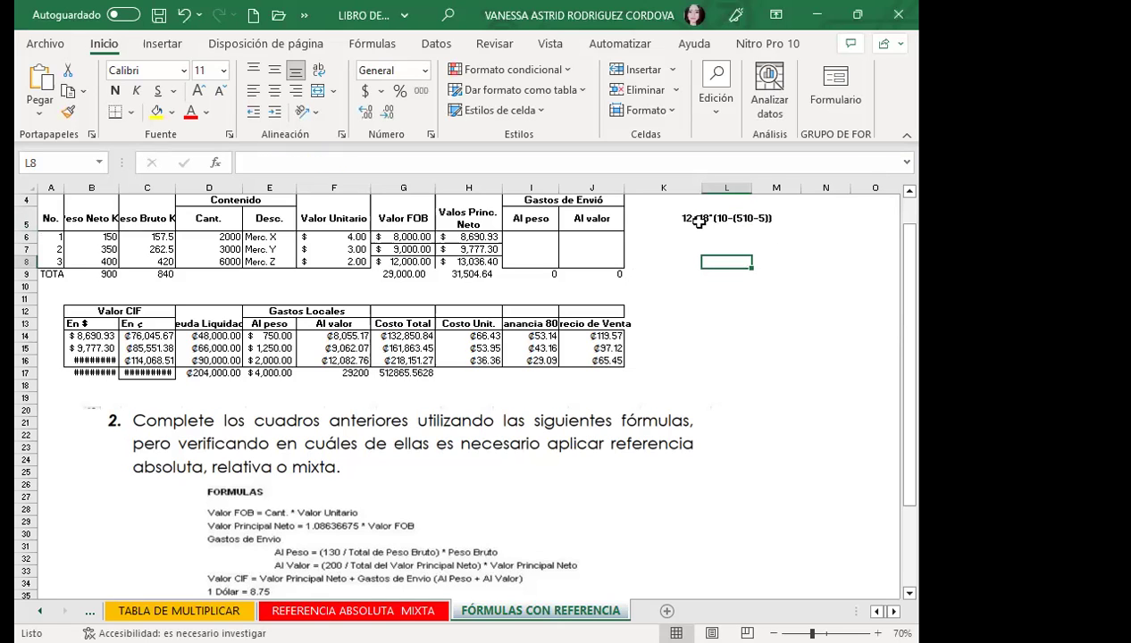
# Remove the stray 5 so L5 reads 12+18*(10-(10-5)).
pyautogui.click(719, 236)
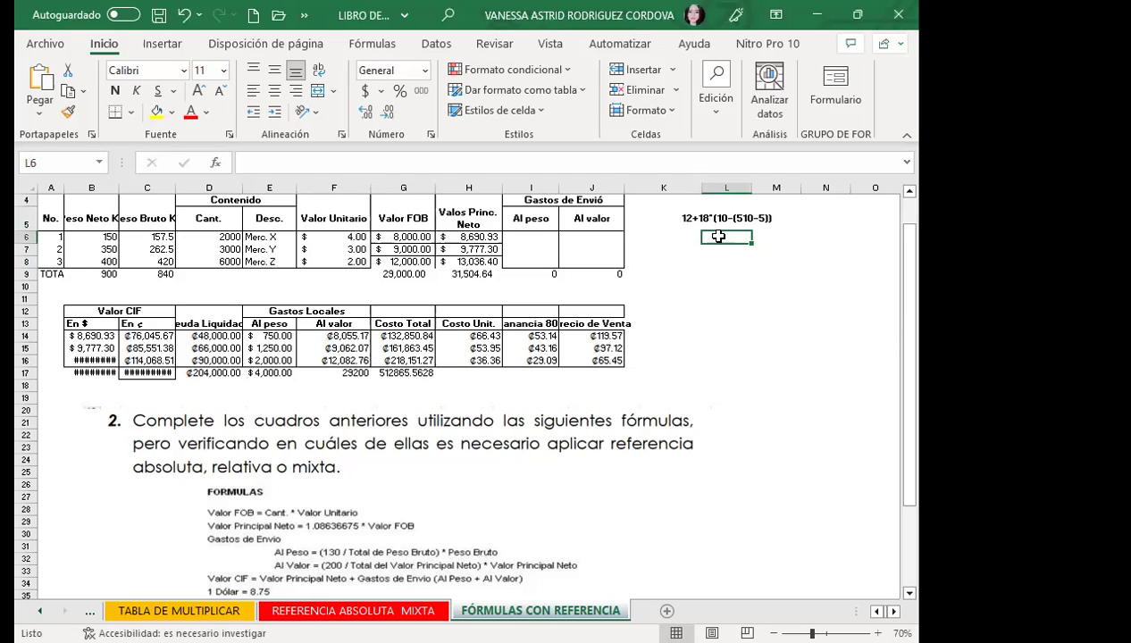
pyautogui.doubleClick(746, 217)
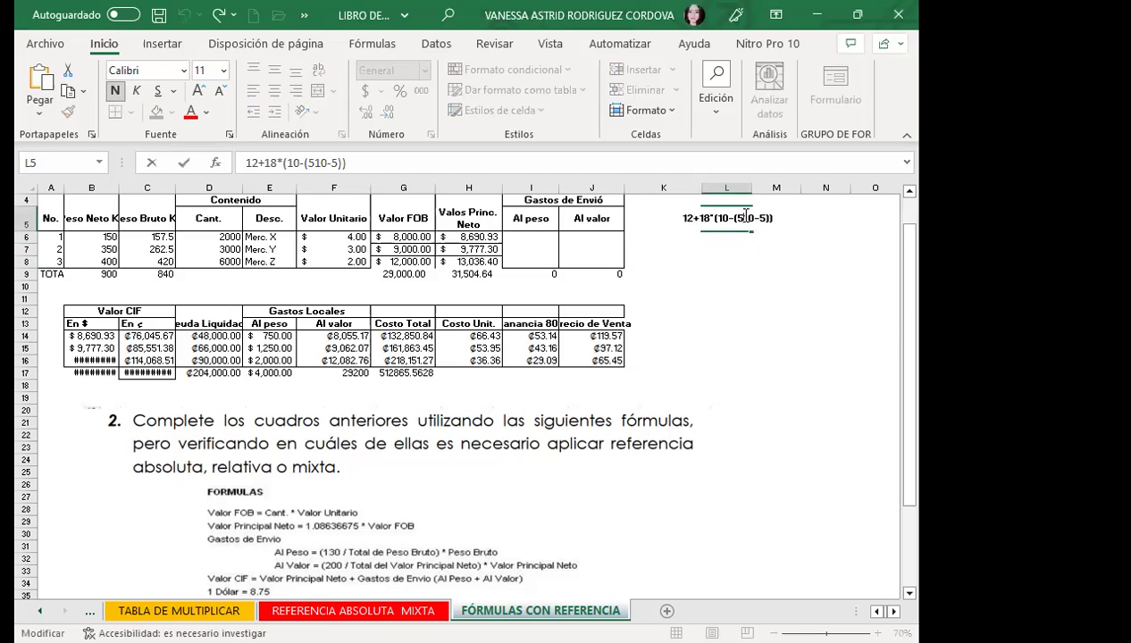
pyautogui.press('BackSpace')
pyautogui.click(720, 268)
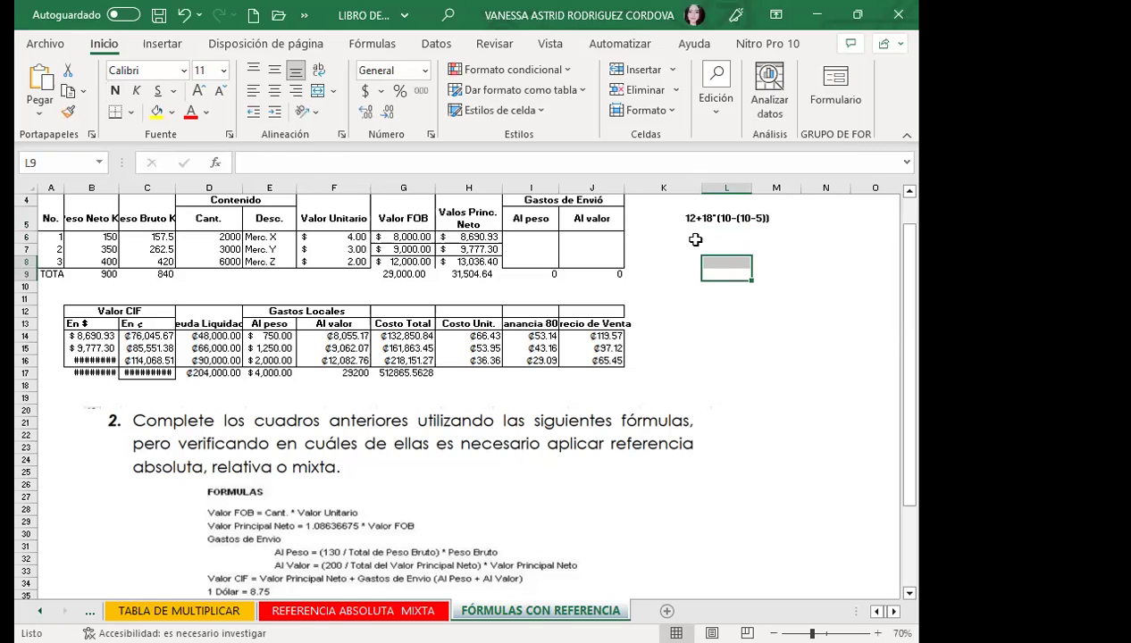
pyautogui.click(694, 236)
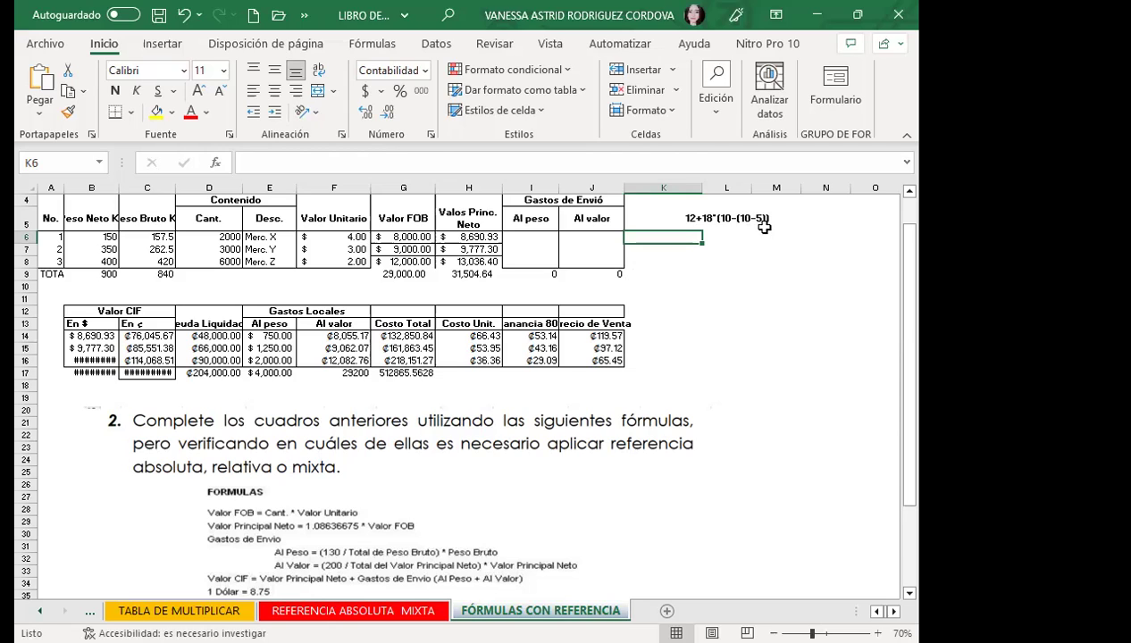
# Enter the steps 12+18*(10-5) in L6 and 12+18*5 in L7.
pyautogui.click(727, 235)
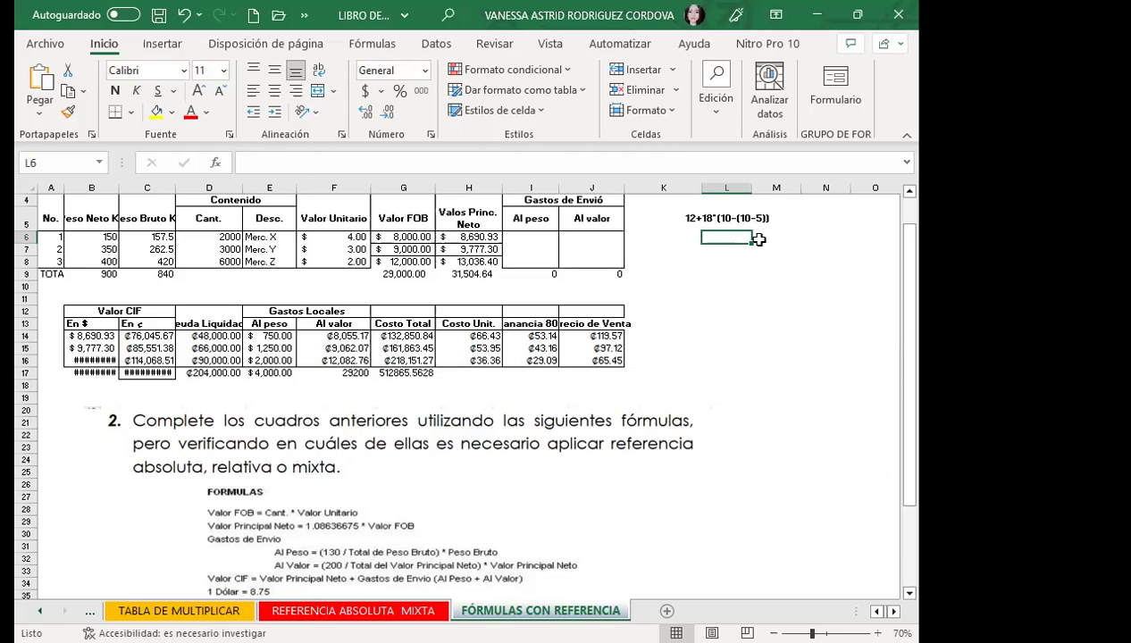
pyautogui.write('12+18*')
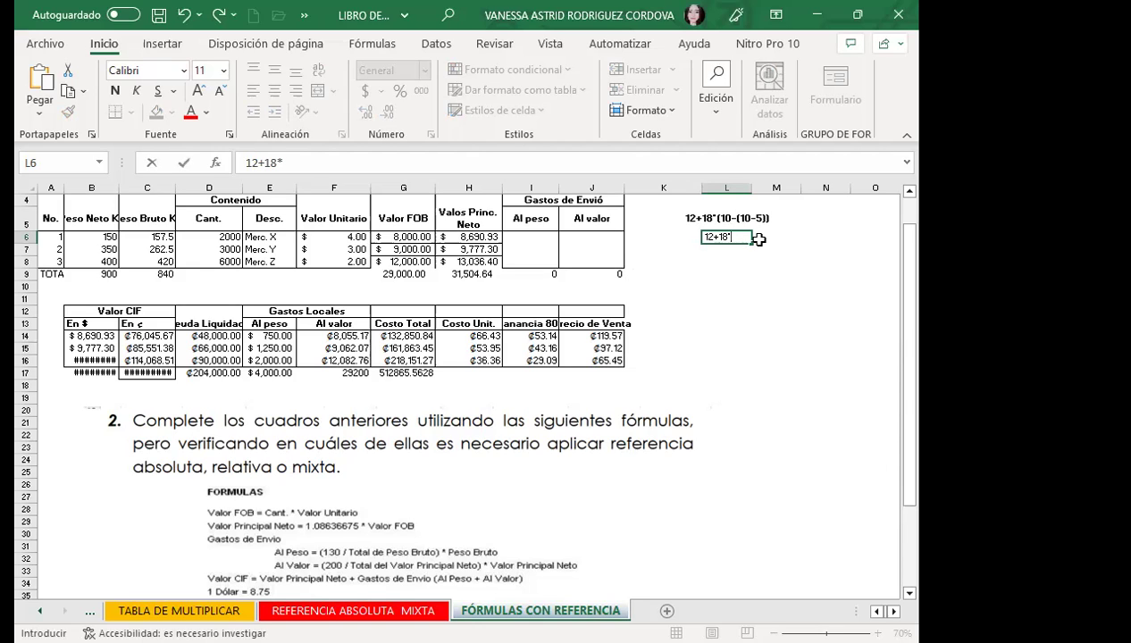
pyautogui.write(')')
pyautogui.write('10')
pyautogui.write('-5)')
pyautogui.press('BackSpace')
pyautogui.press('BackSpace')
pyautogui.press('BackSpace')
pyautogui.press('BackSpace')
pyautogui.press('BackSpace')
pyautogui.press('BackSpace')
pyautogui.write('(10-5')
pyautogui.press('Return')
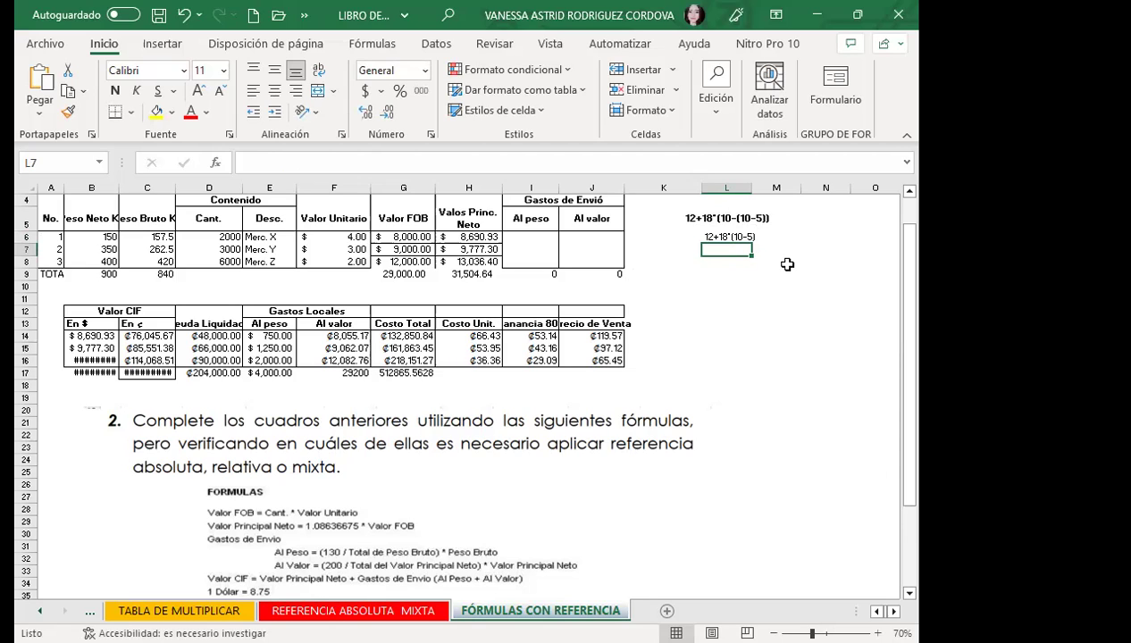
pyautogui.write('12+')
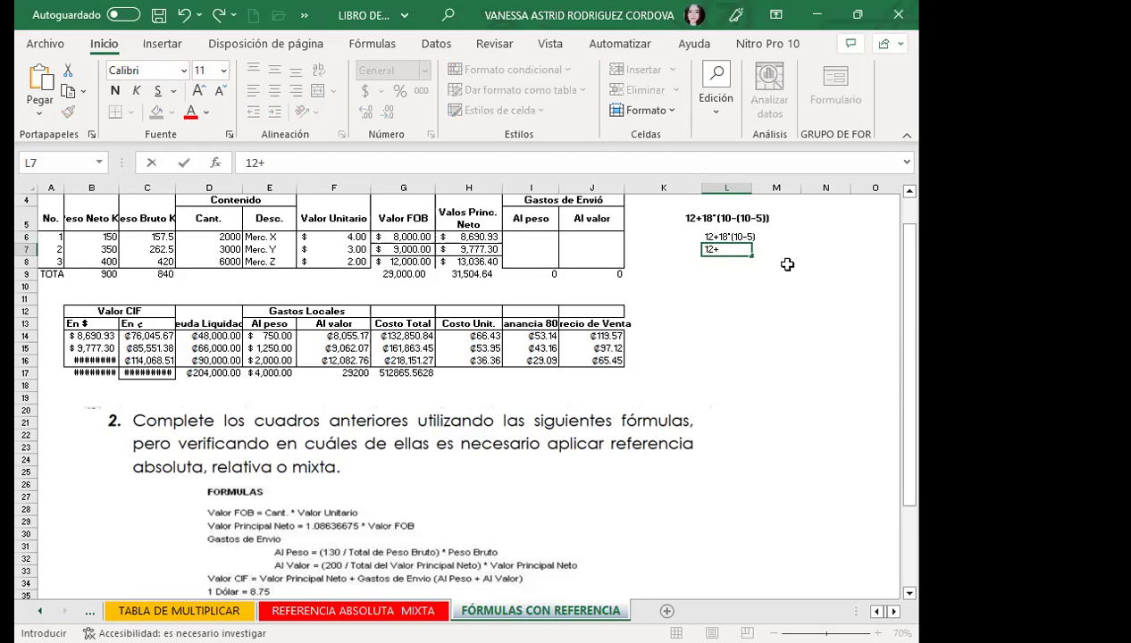
pyautogui.write('18*')
pyautogui.write('5')
pyautogui.press('Return')
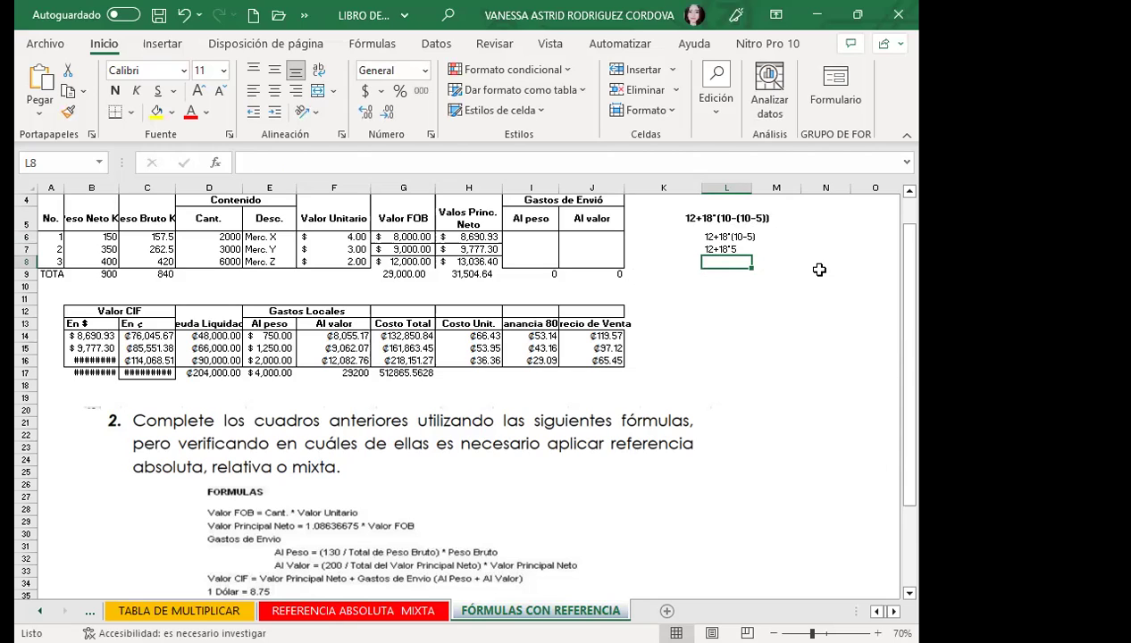
# Enter 12+90 in L8 and the final result 102 in L9.
pyautogui.write('12')
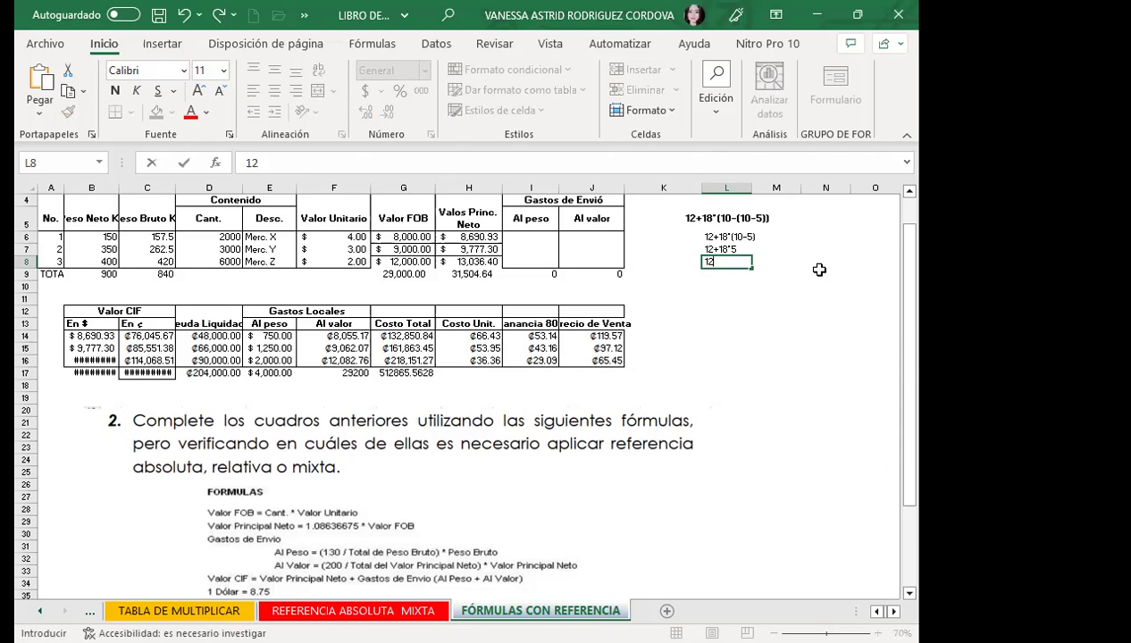
pyautogui.write('+')
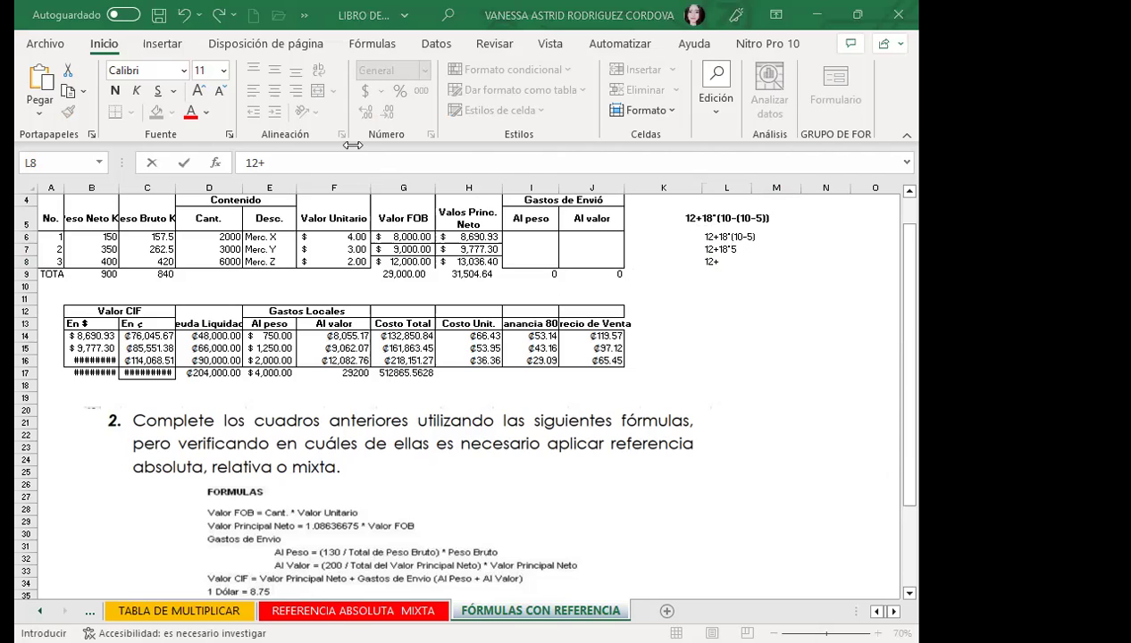
pyautogui.doubleClick(729, 261)
pyautogui.write('90')
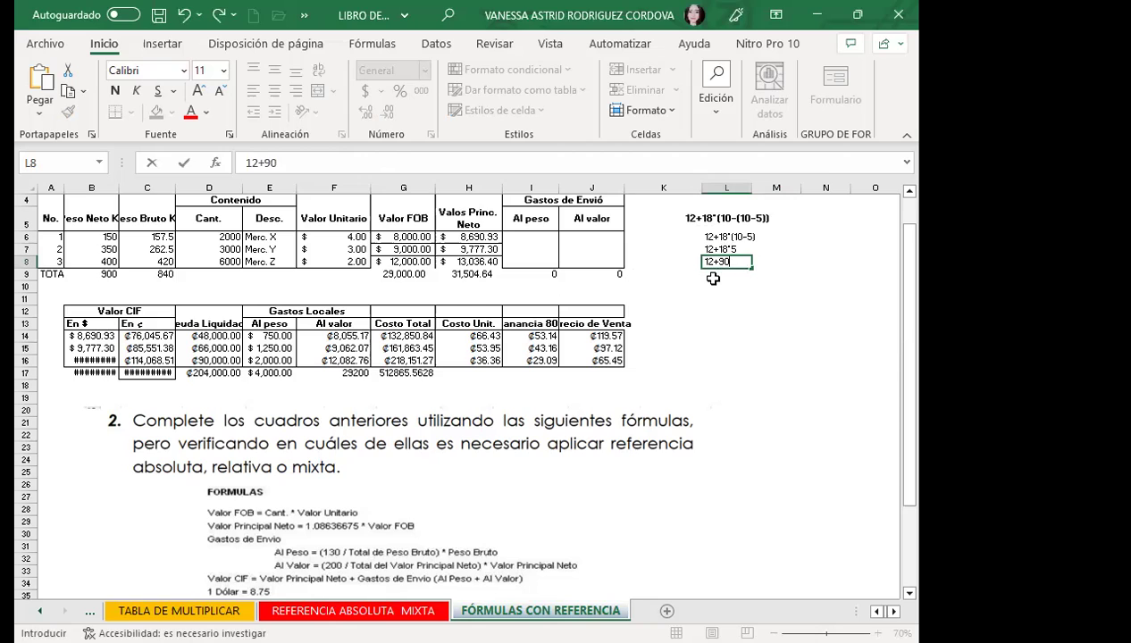
pyautogui.press('Return')
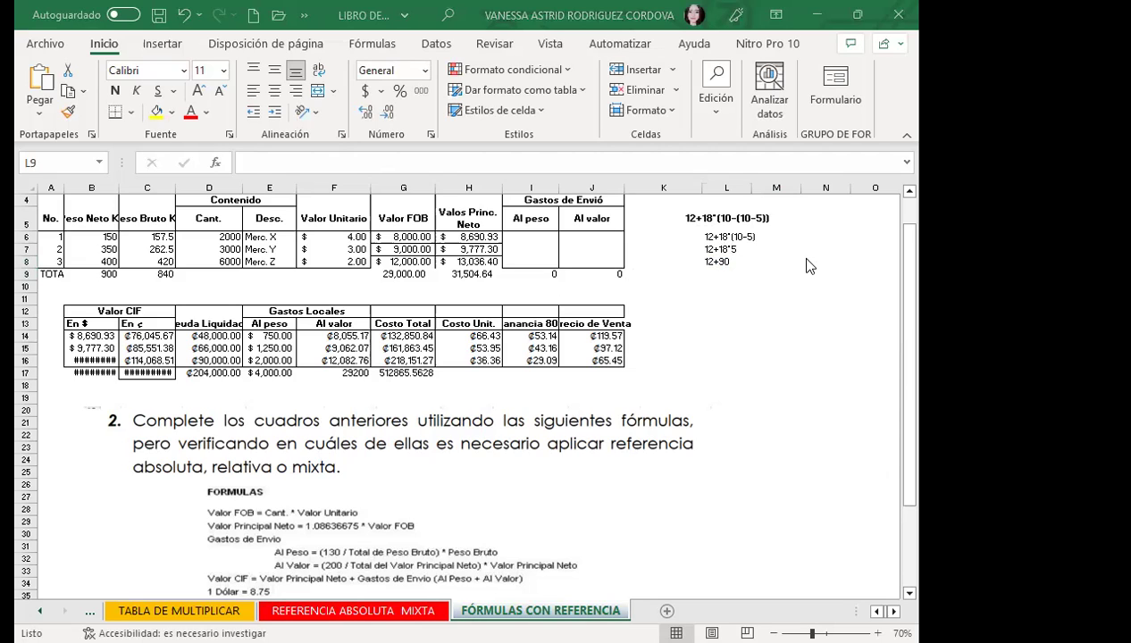
pyautogui.write('10')
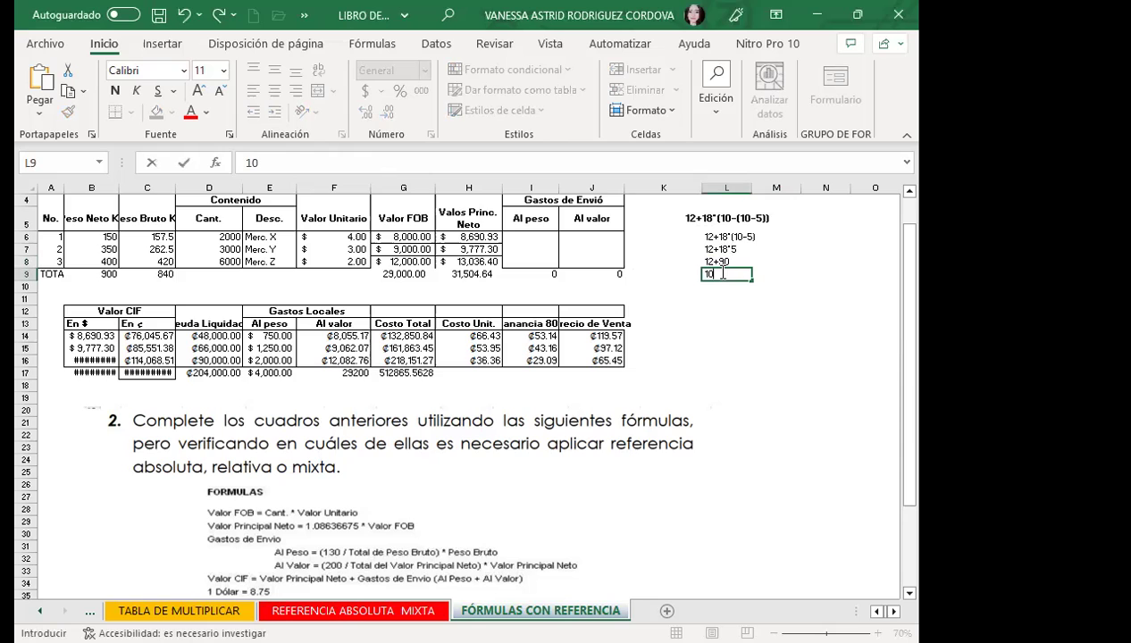
pyautogui.write('2')
pyautogui.click(712, 309)
pyautogui.click(729, 275)
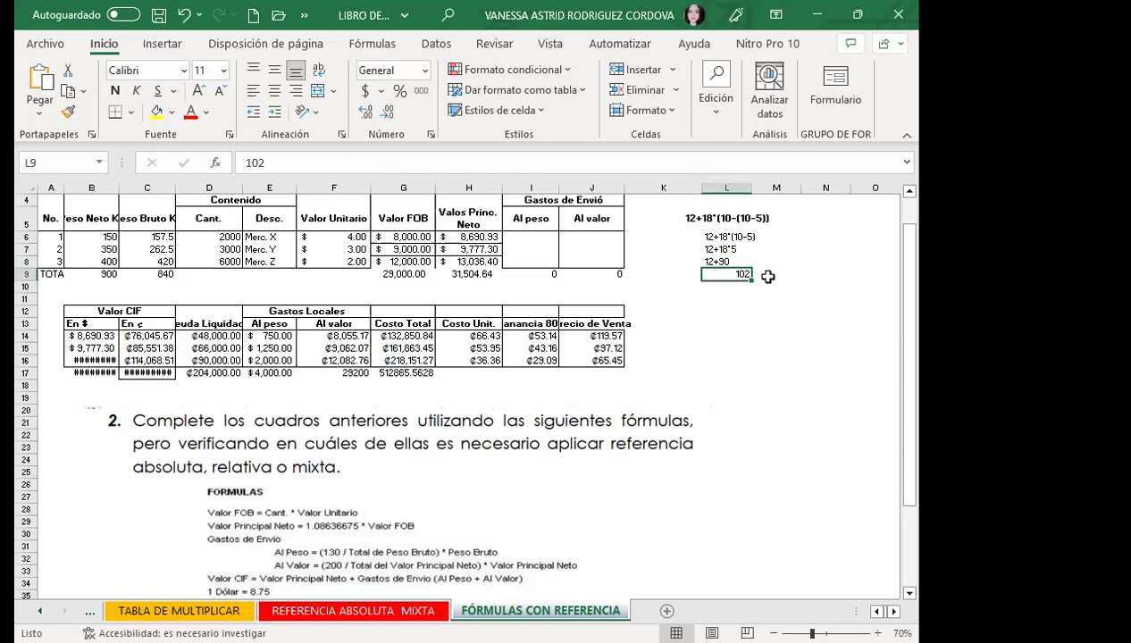
pyautogui.click(706, 237)
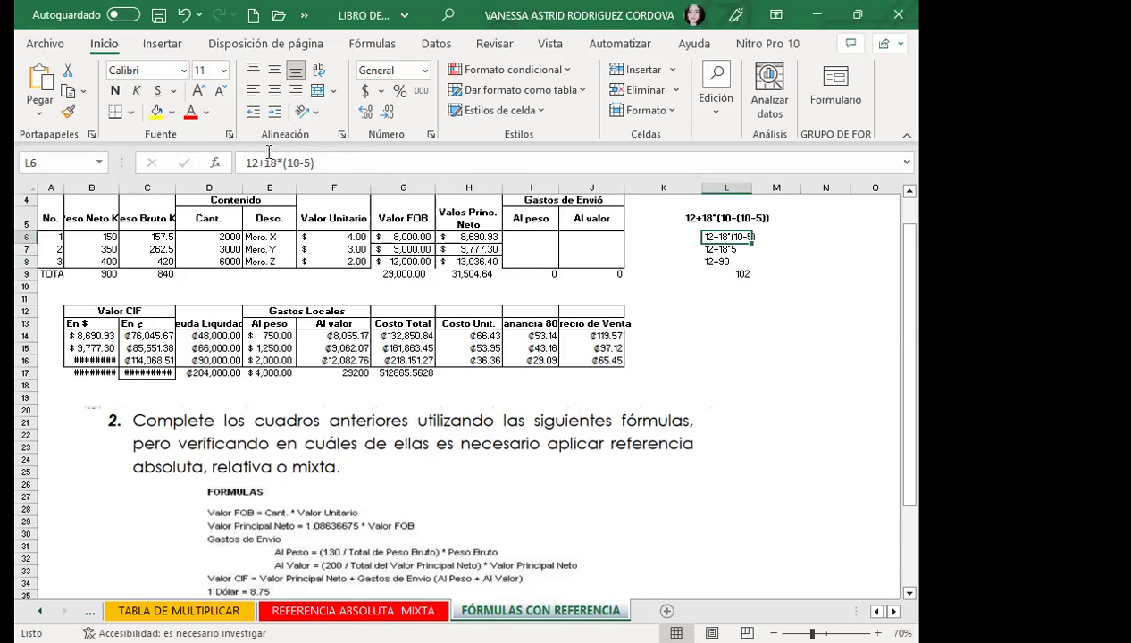
# Prefix L6 with = so it calculates =12+18*(10-5).
pyautogui.click(268, 157)
pyautogui.write('=')
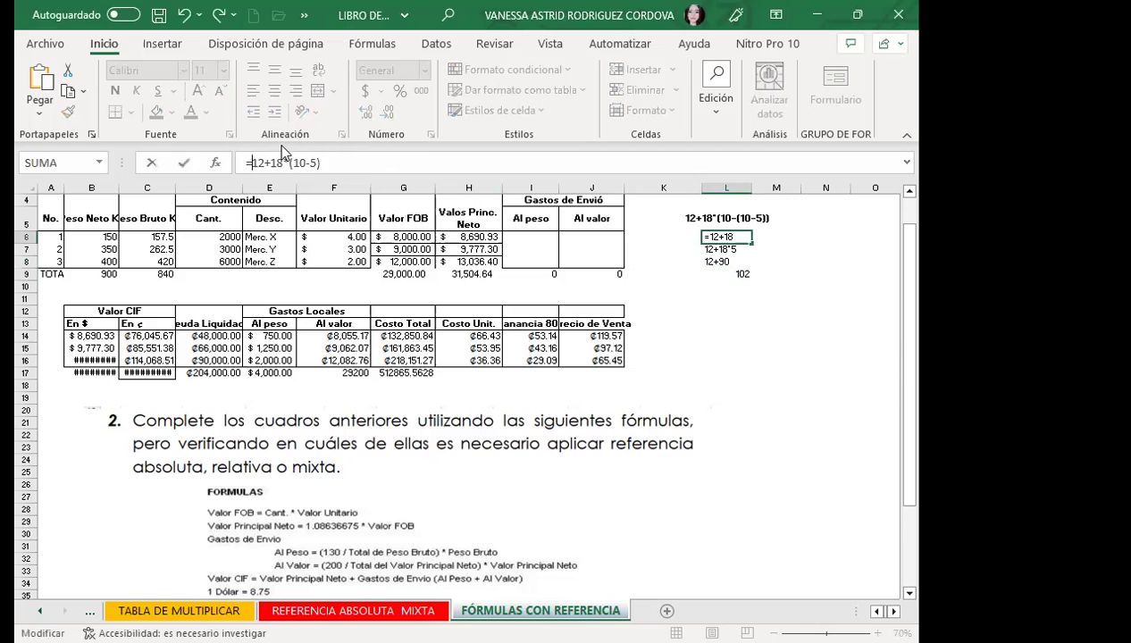
pyautogui.press('Return')
pyautogui.click(710, 234)
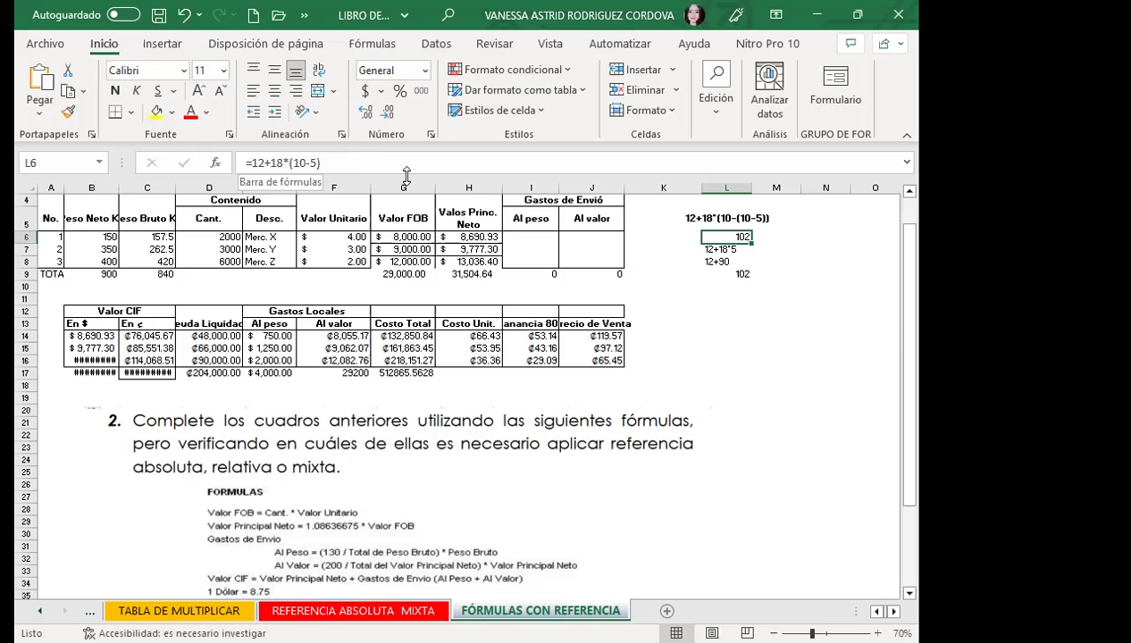
# Compare L6's 102 with the L9 result and select the worked example L5:L9.
pyautogui.click(776, 247)
pyautogui.click(726, 237)
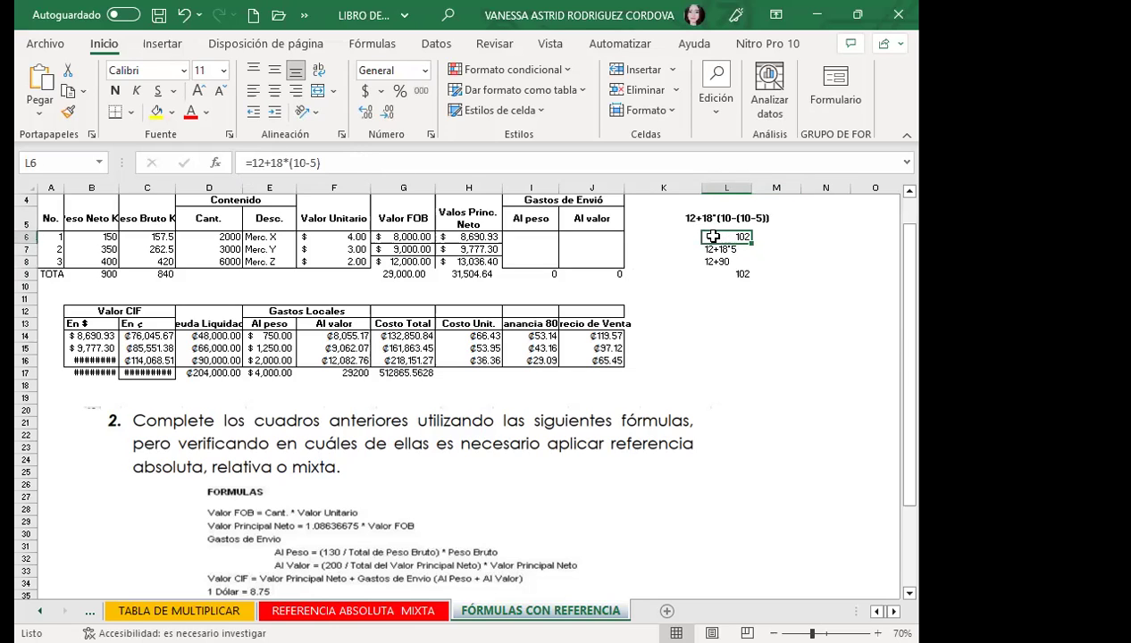
pyautogui.click(725, 274)
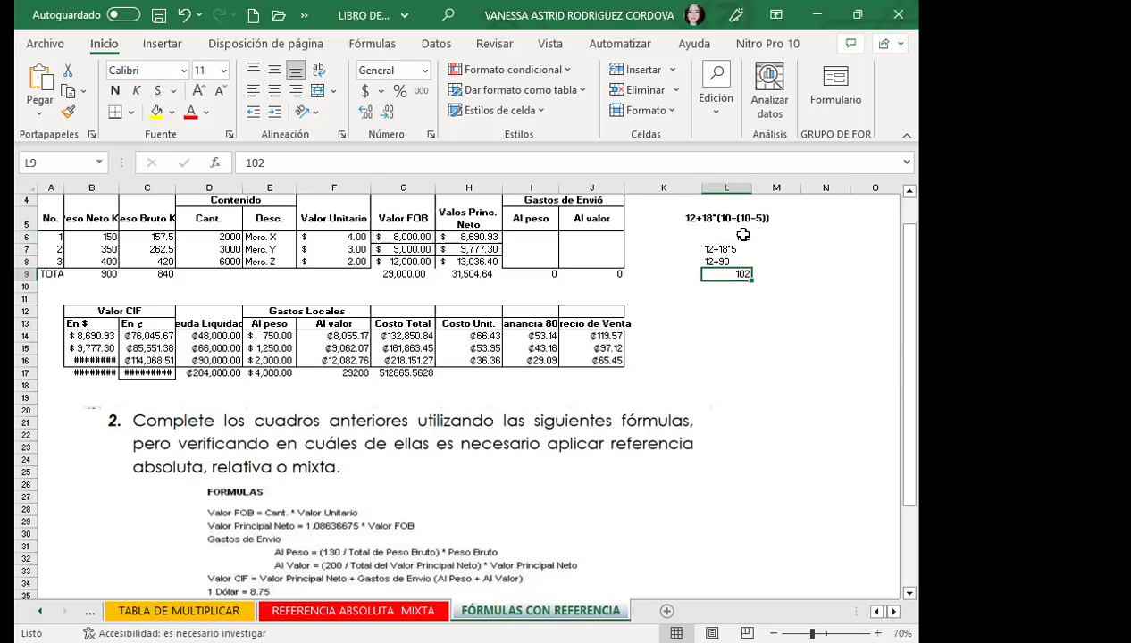
pyautogui.click(740, 235)
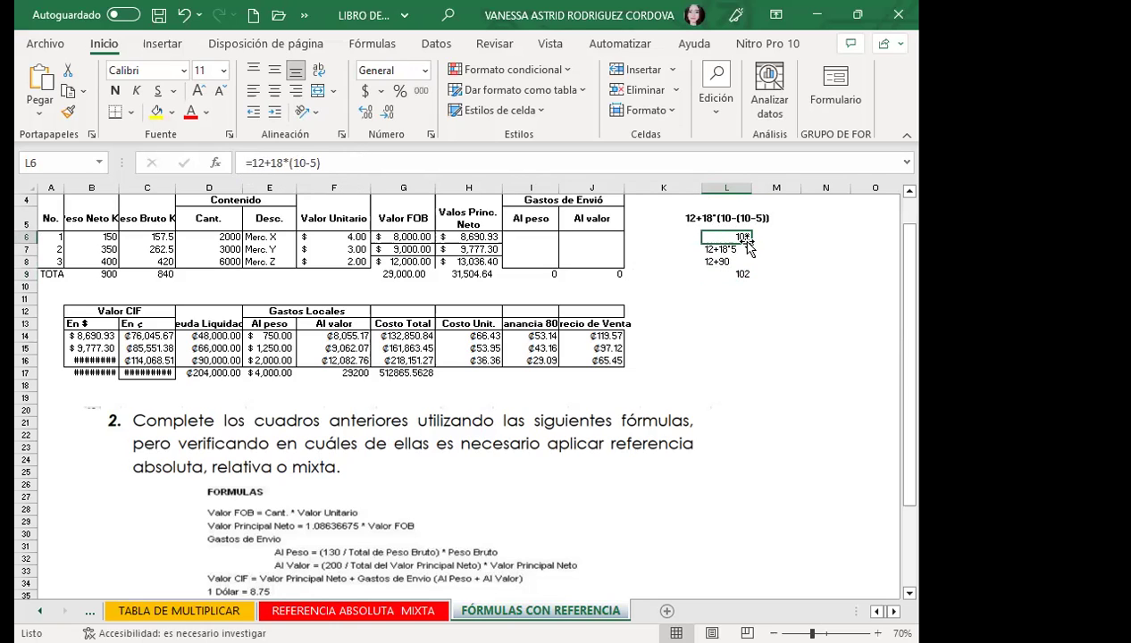
pyautogui.click(728, 272)
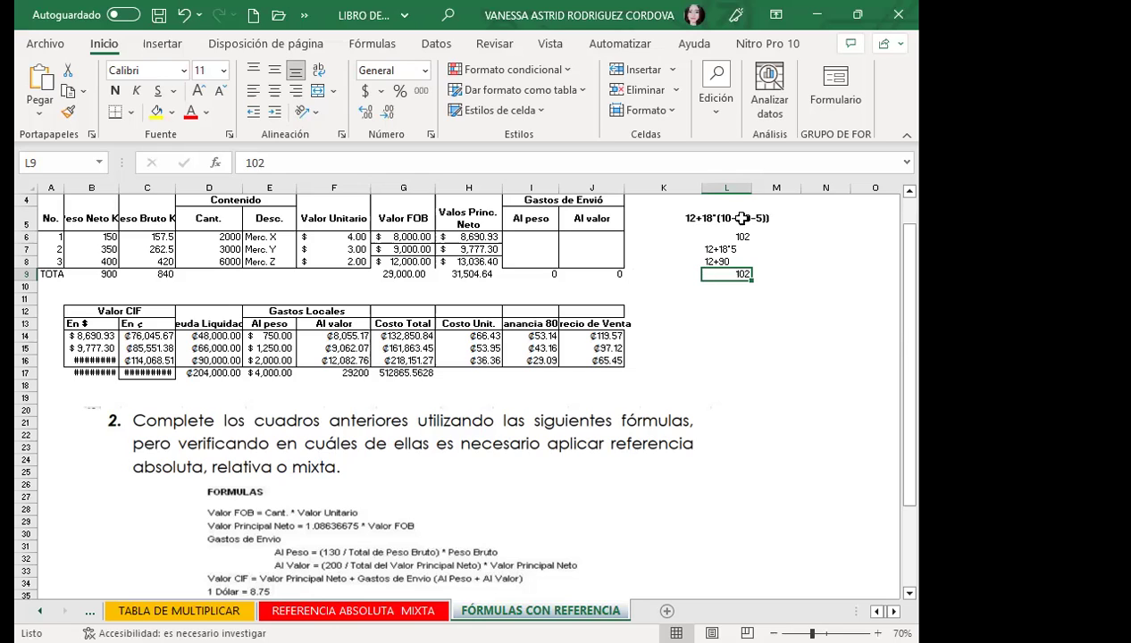
pyautogui.moveTo(706, 214); pyautogui.dragTo(720, 277)
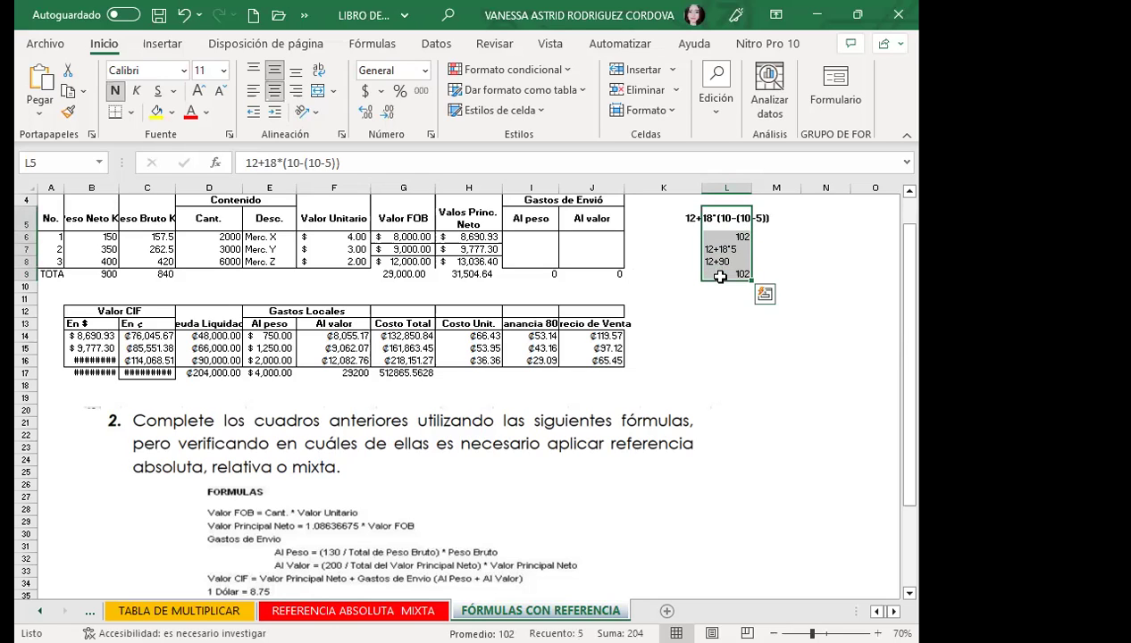
# Clear the worked example from L5:L9, discard I6's unfinished =(130/ formula, and select B5:C5.
pyautogui.press('Delete')
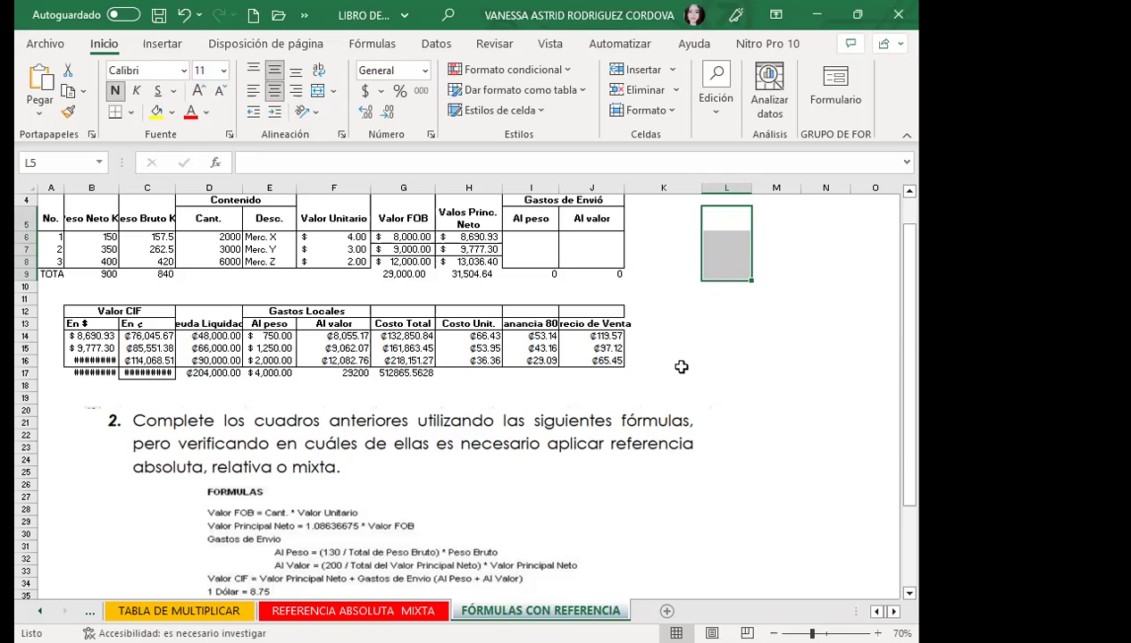
pyautogui.click(519, 237)
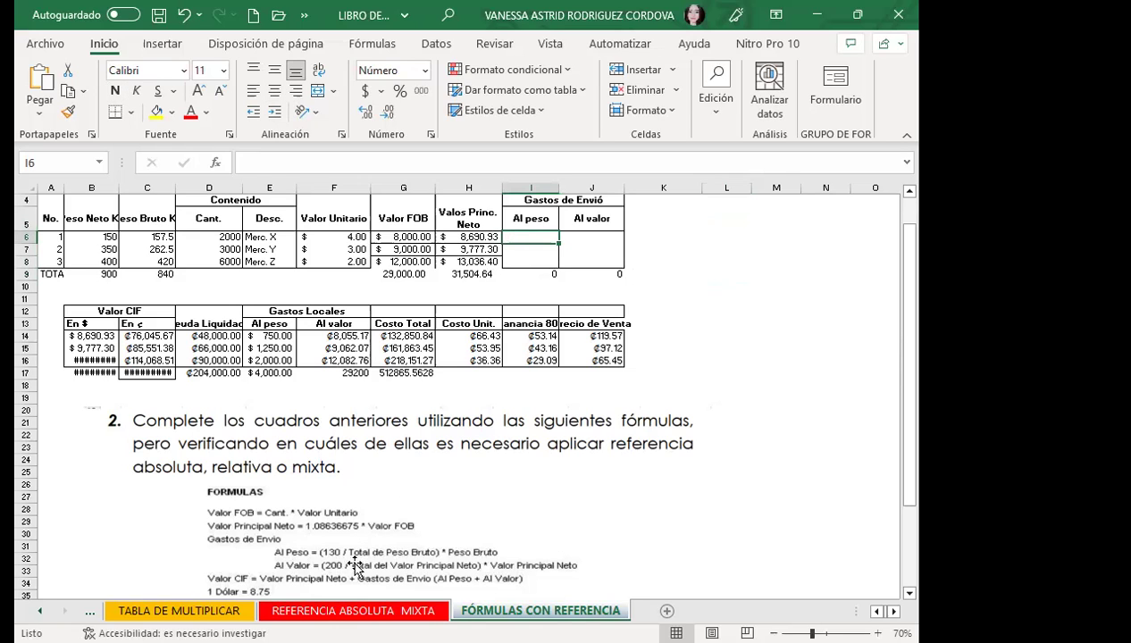
pyautogui.write('=')
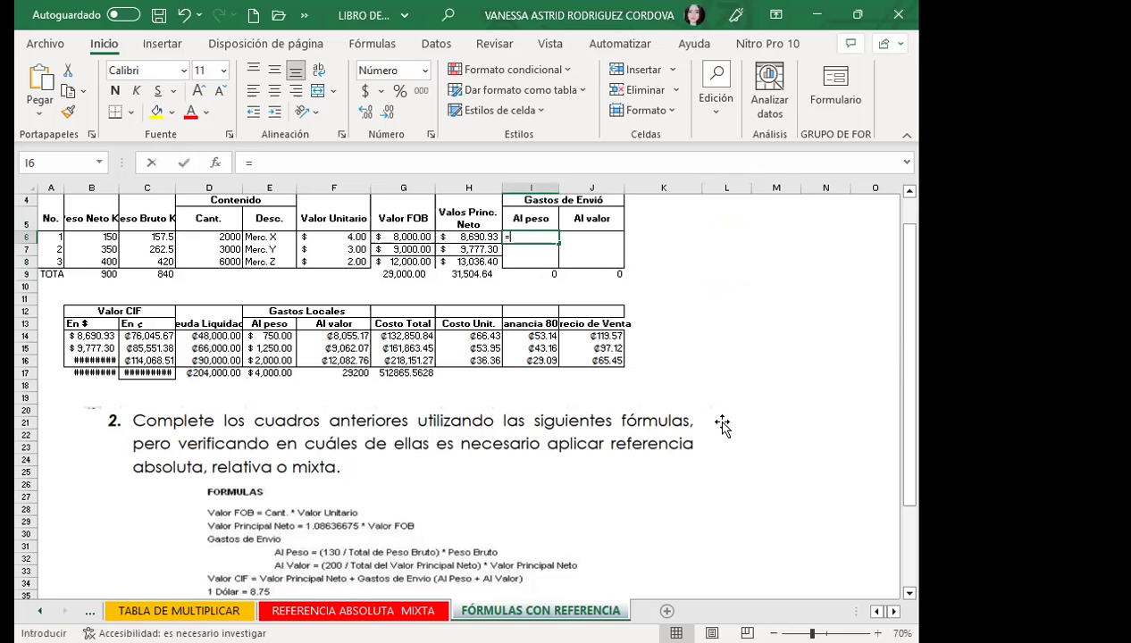
pyautogui.write('(')
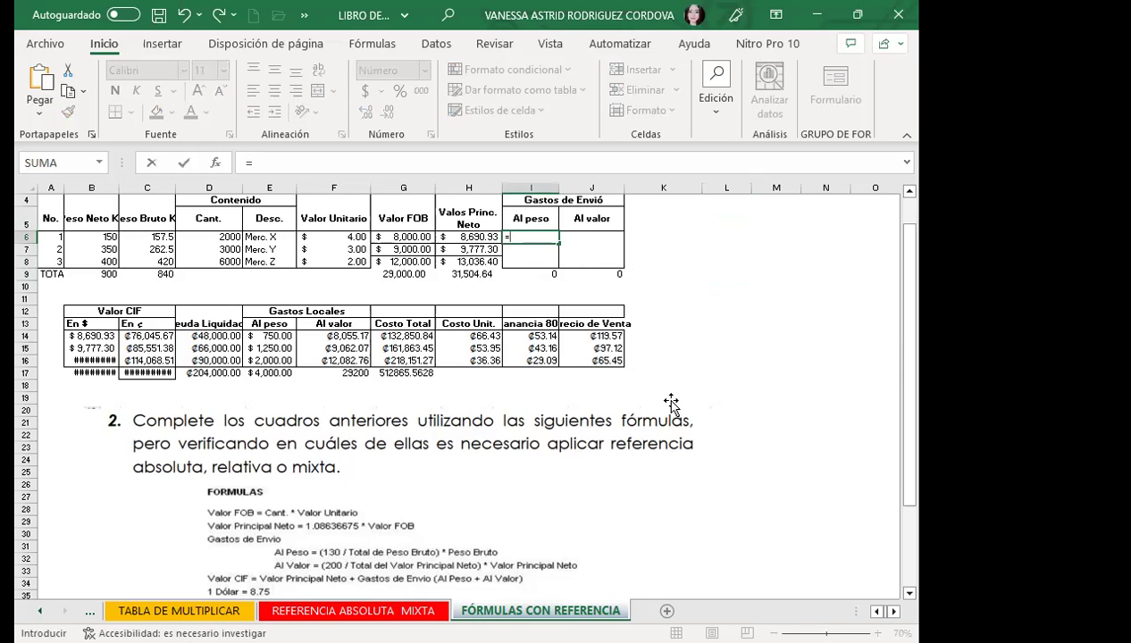
pyautogui.write('130/')
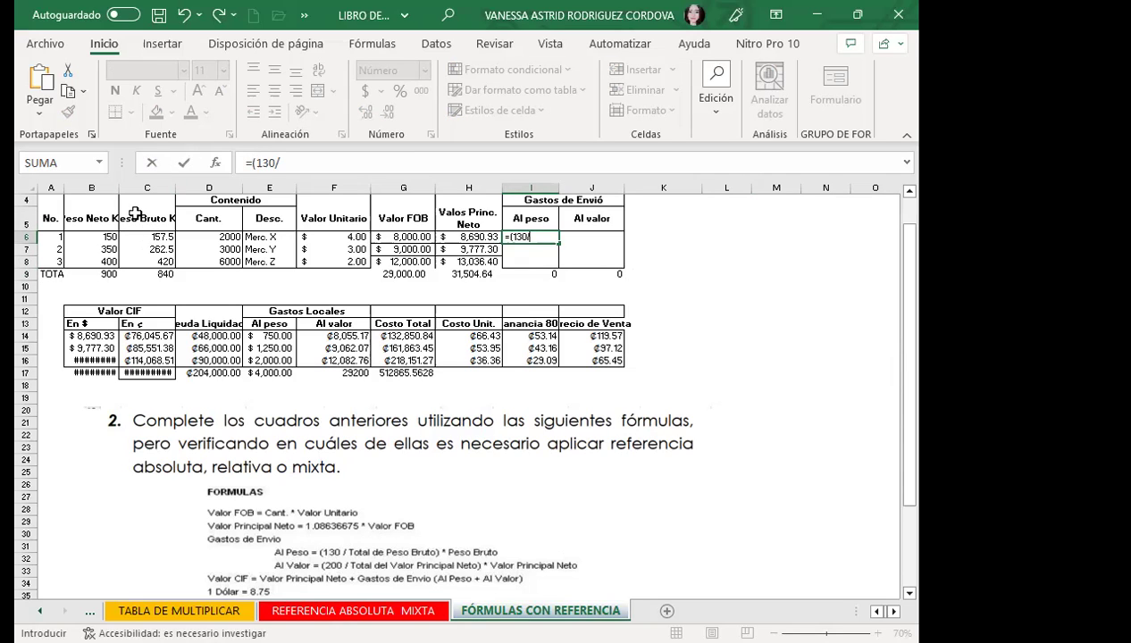
pyautogui.press('Escape')
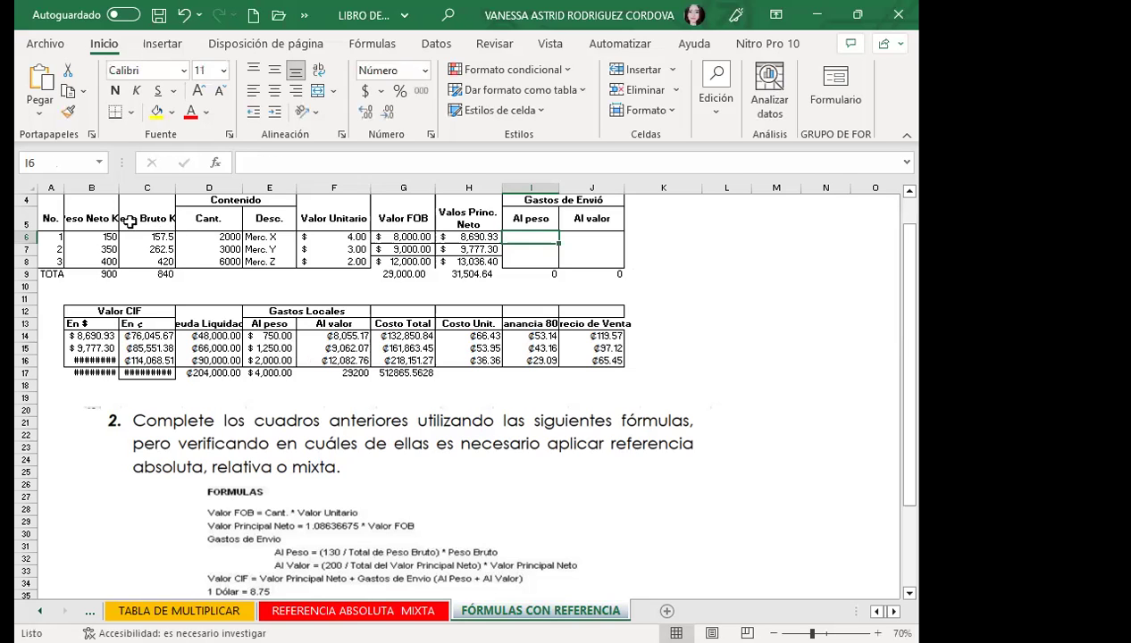
pyautogui.moveTo(93, 215); pyautogui.dragTo(148, 218)
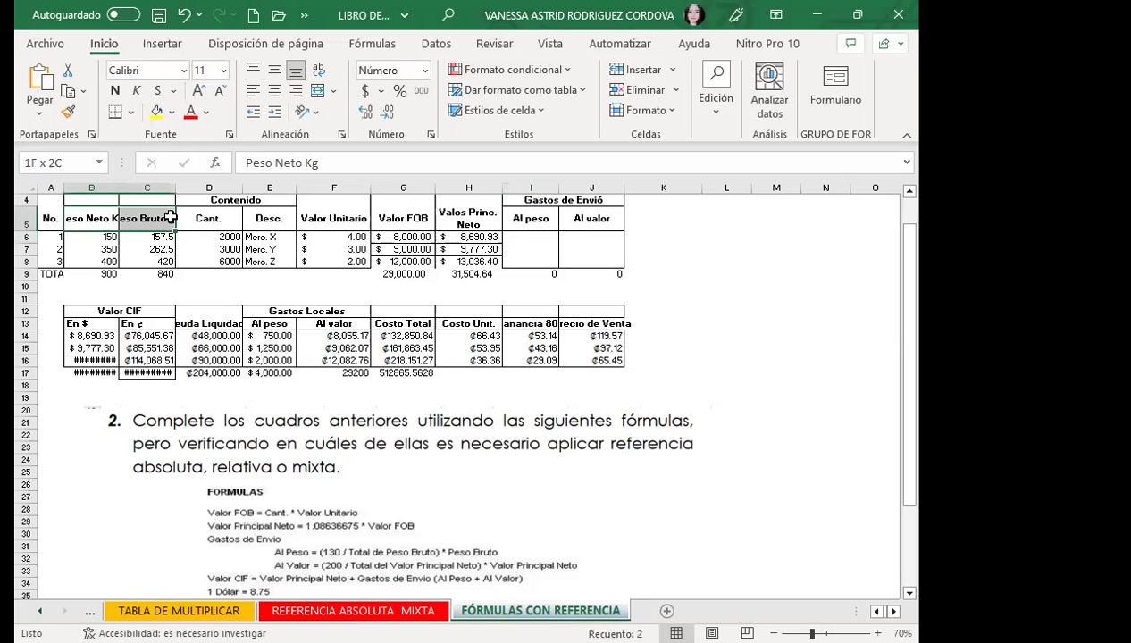
# Wrap the B5:C5 weight headers and start I6's formula as =(130/C9.
pyautogui.click(320, 71)
pyautogui.click(529, 236)
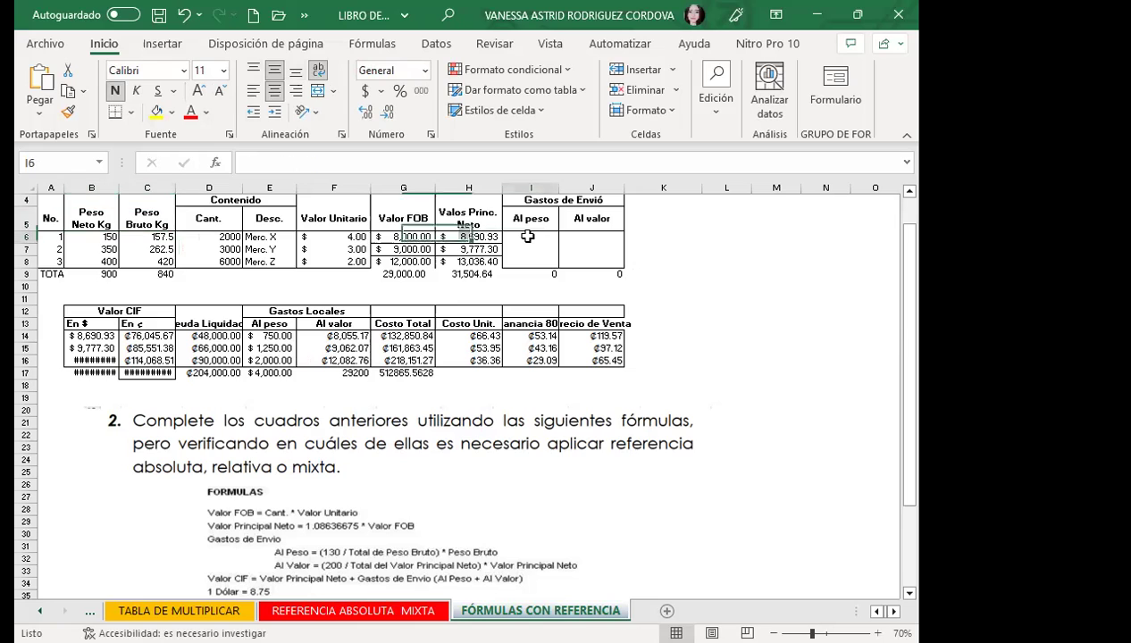
pyautogui.write('=')
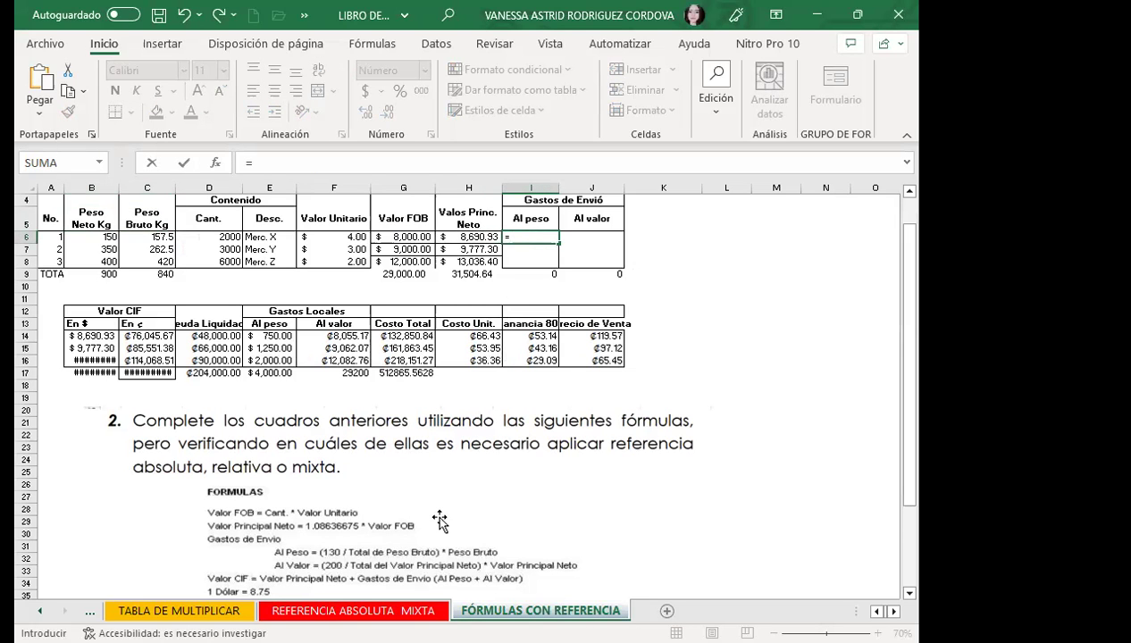
pyautogui.write('(')
pyautogui.write('130/')
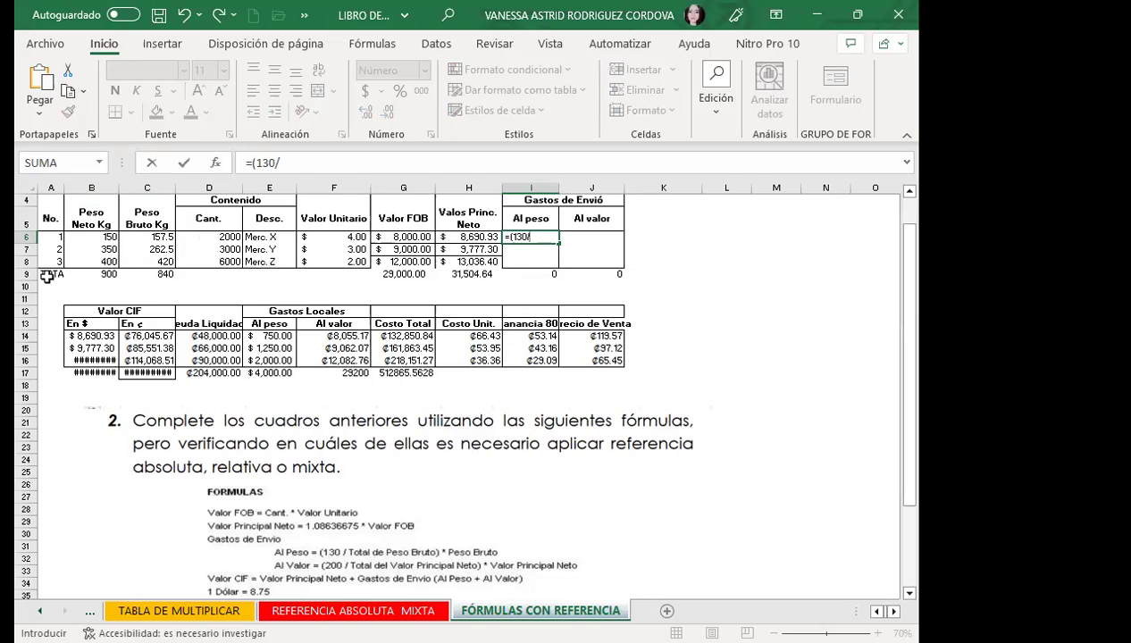
pyautogui.click(148, 274)
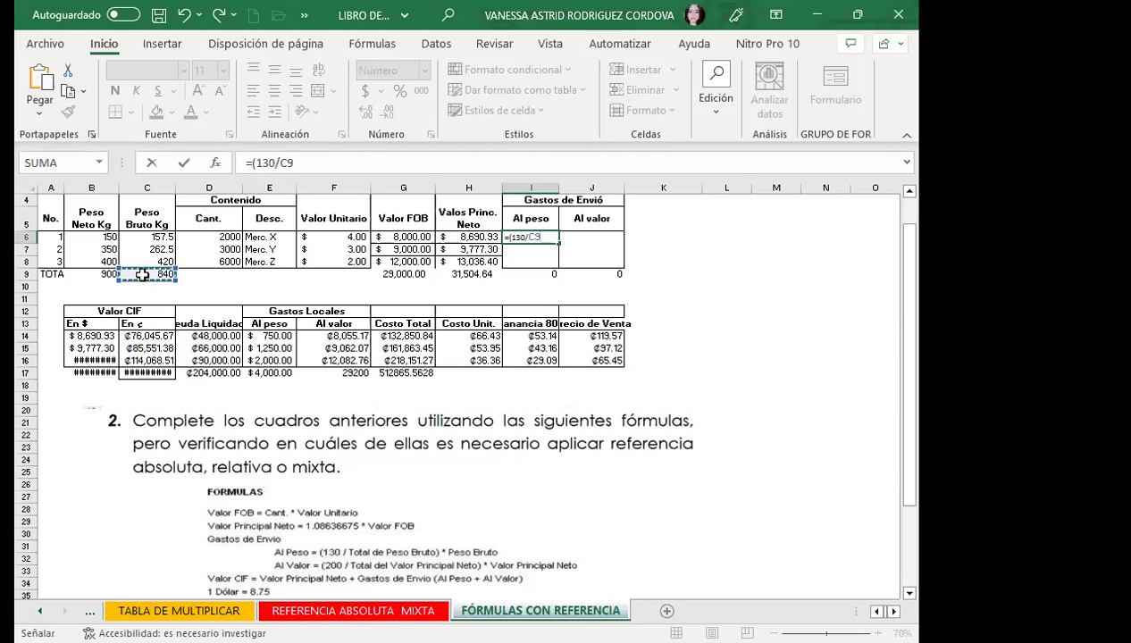
# Finish I6 as =(130/$C$9)*$C6, giving 24.38.
pyautogui.press('F4')
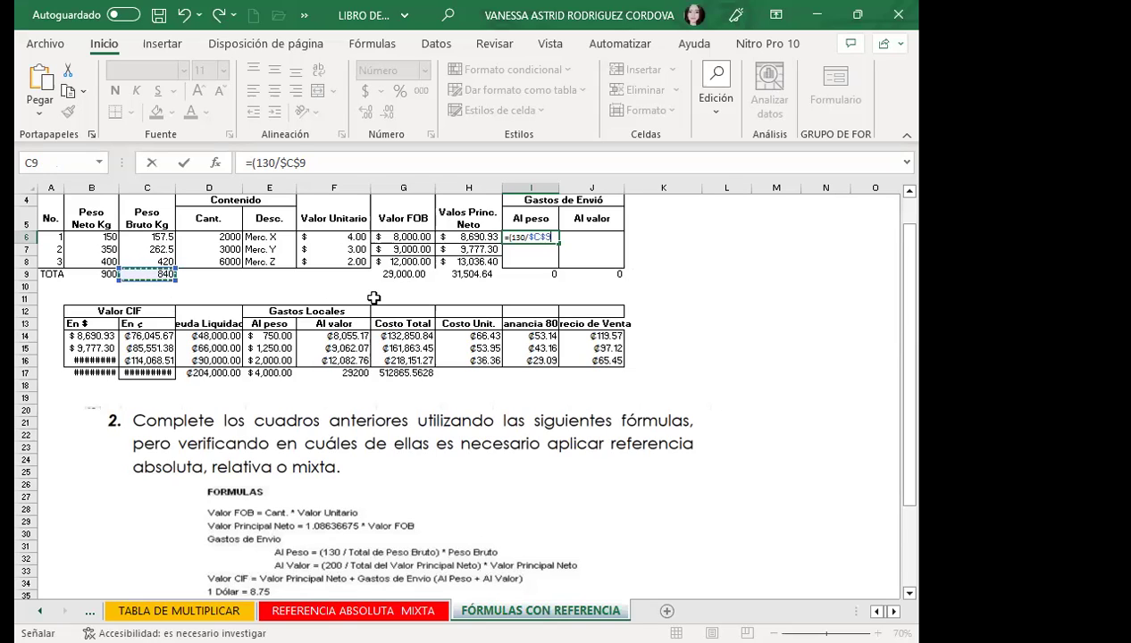
pyautogui.write(')')
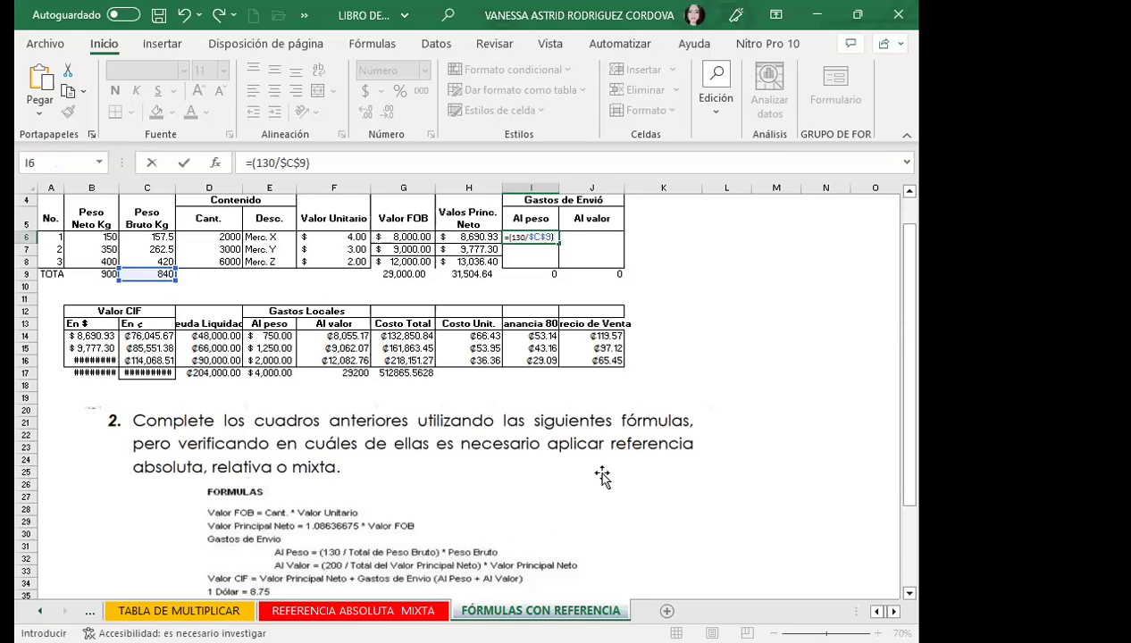
pyautogui.write('*')
pyautogui.click(139, 236)
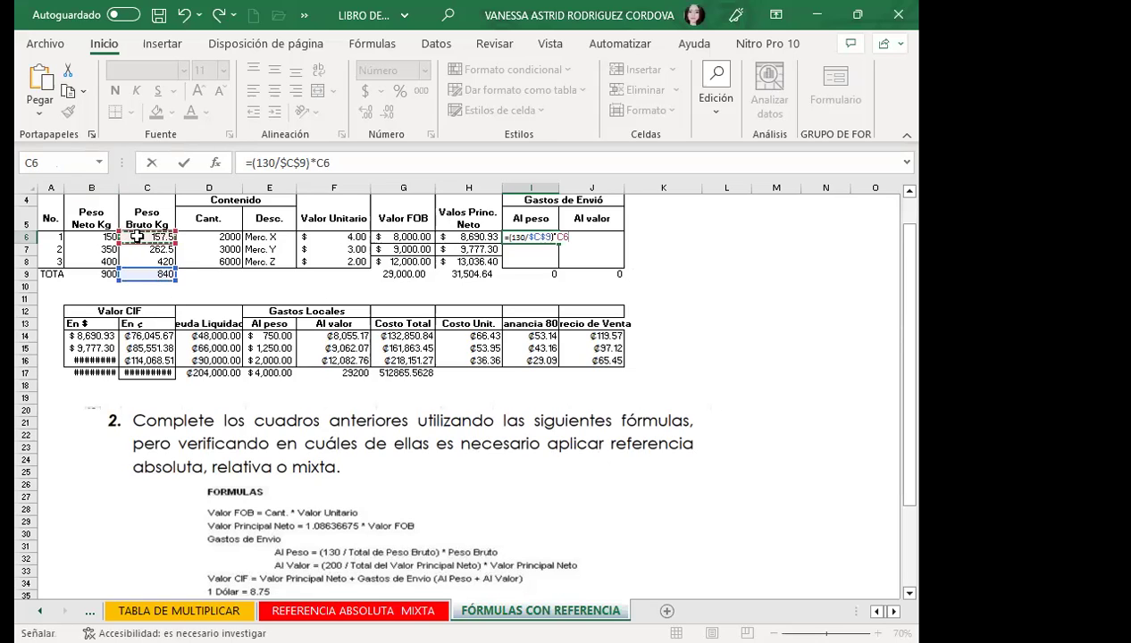
pyautogui.press('F4')
pyautogui.press('F4')
pyautogui.press('F4')
pyautogui.press('Return')
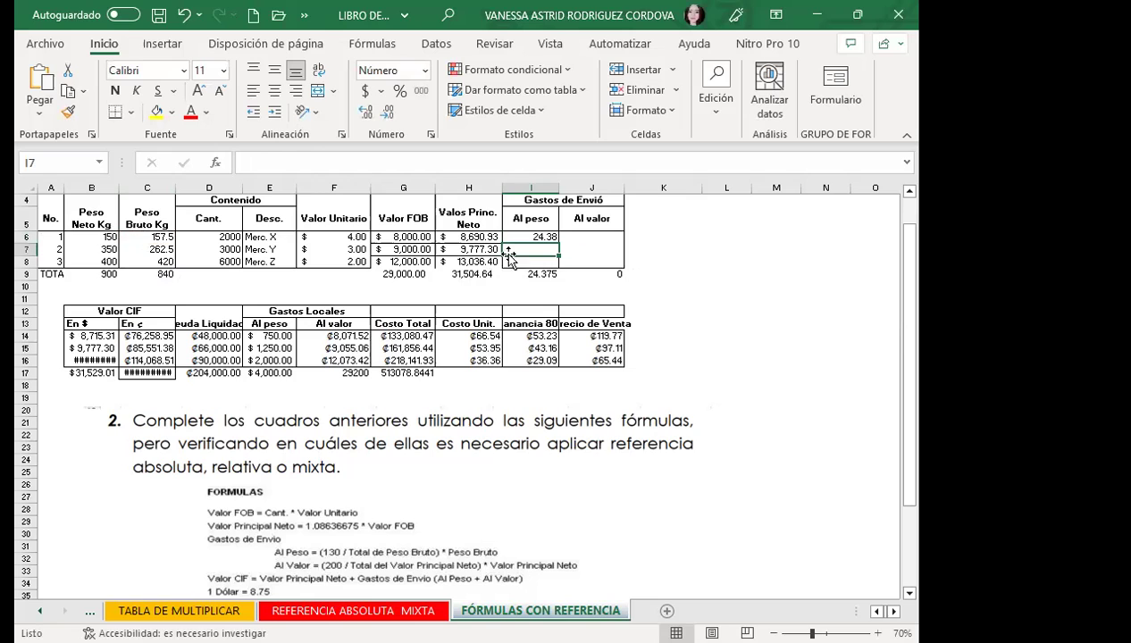
# Fill the Al peso formula from I6 down to I8, giving 40.63 and 65.00.
pyautogui.click(528, 234)
pyautogui.moveTo(559, 242); pyautogui.dragTo(558, 263)
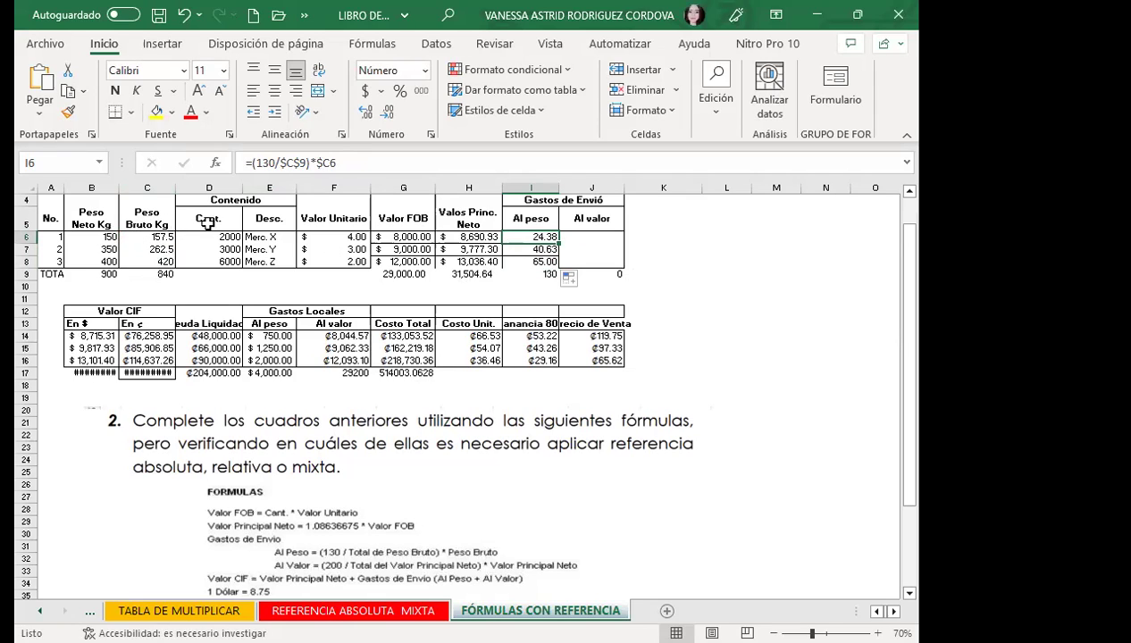
pyautogui.press('Down')
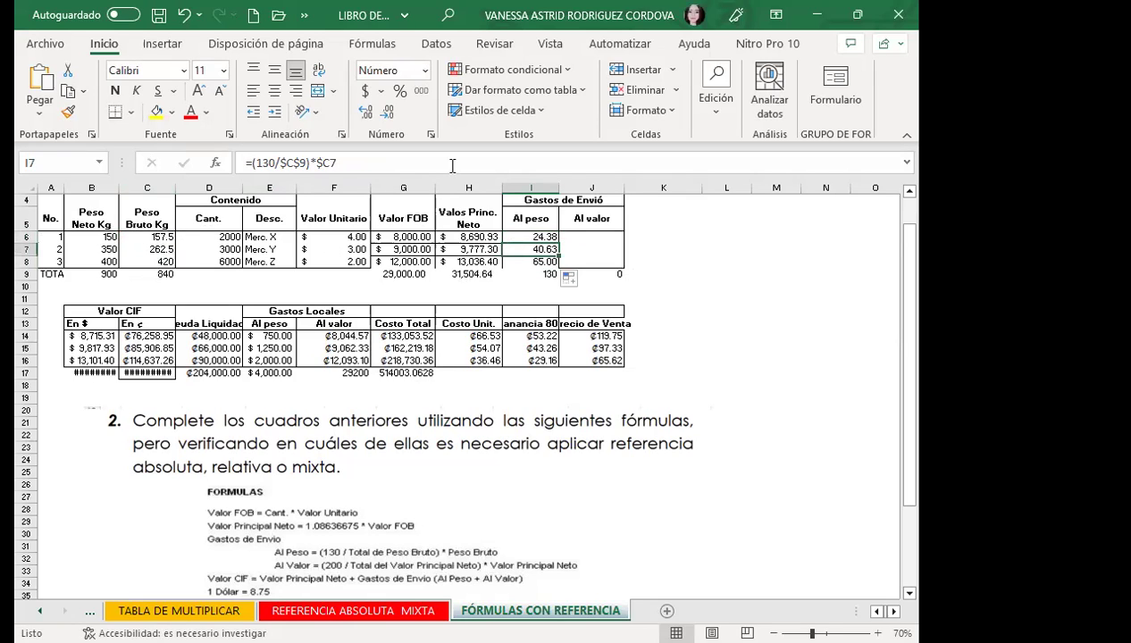
pyautogui.press('Down')
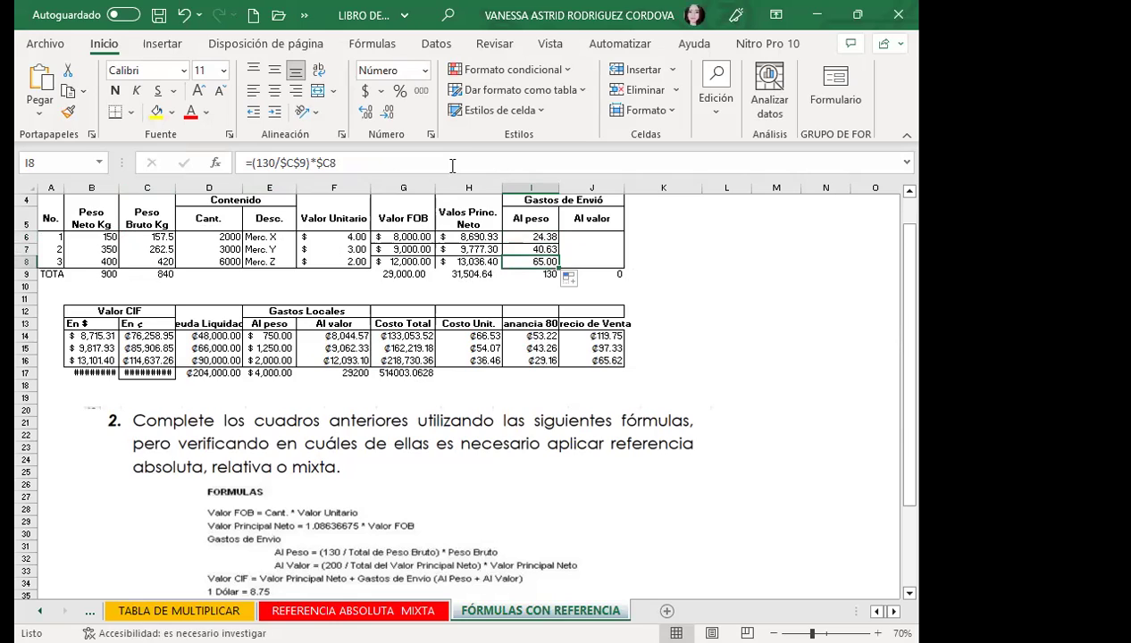
# Review the gross weights in C6:C8 and the Al peso formulas in I6:I8, then select J6:J8.
pyautogui.moveTo(147, 237); pyautogui.dragTo(144, 257)
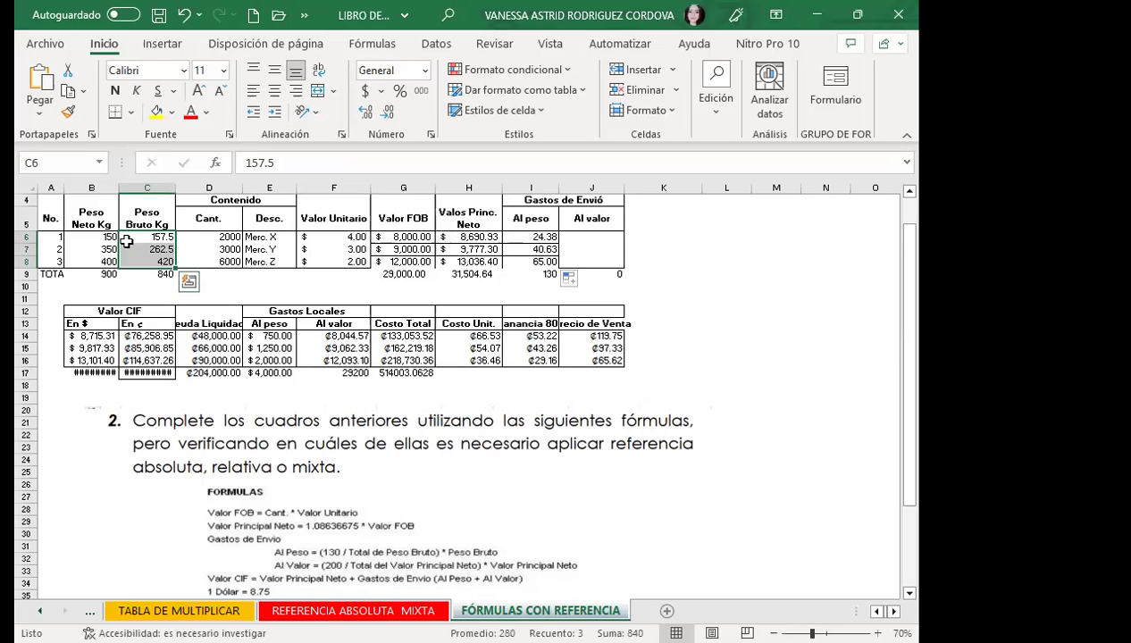
pyautogui.click(525, 236)
pyautogui.press('Down')
pyautogui.click(519, 261)
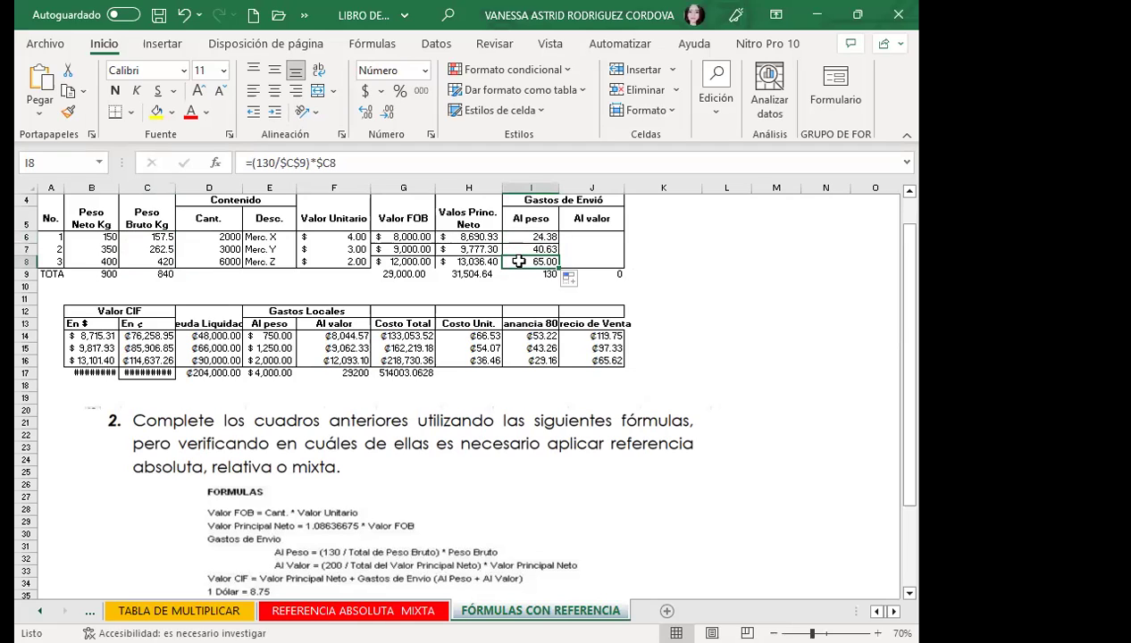
pyautogui.click(517, 235)
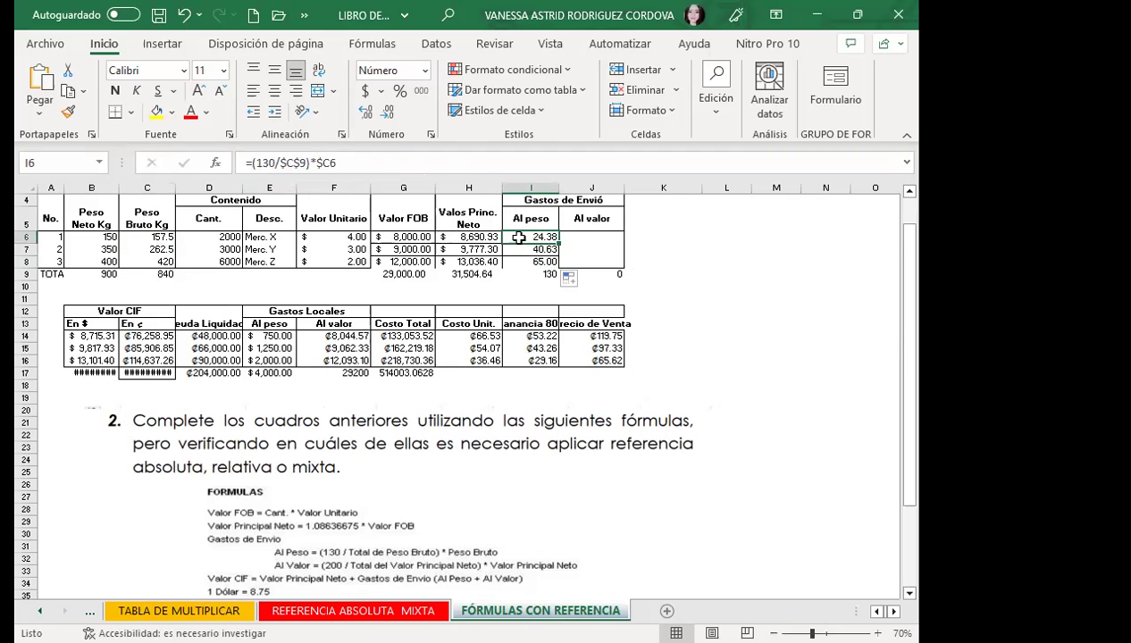
pyautogui.moveTo(518, 237); pyautogui.dragTo(525, 268)
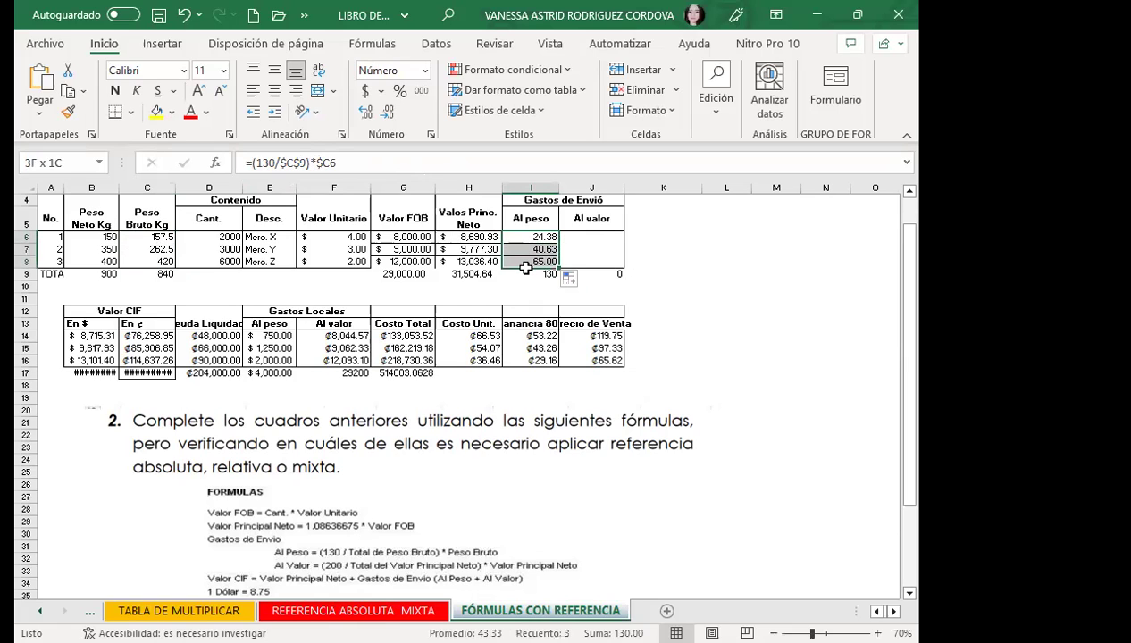
pyautogui.moveTo(594, 236); pyautogui.dragTo(597, 265)
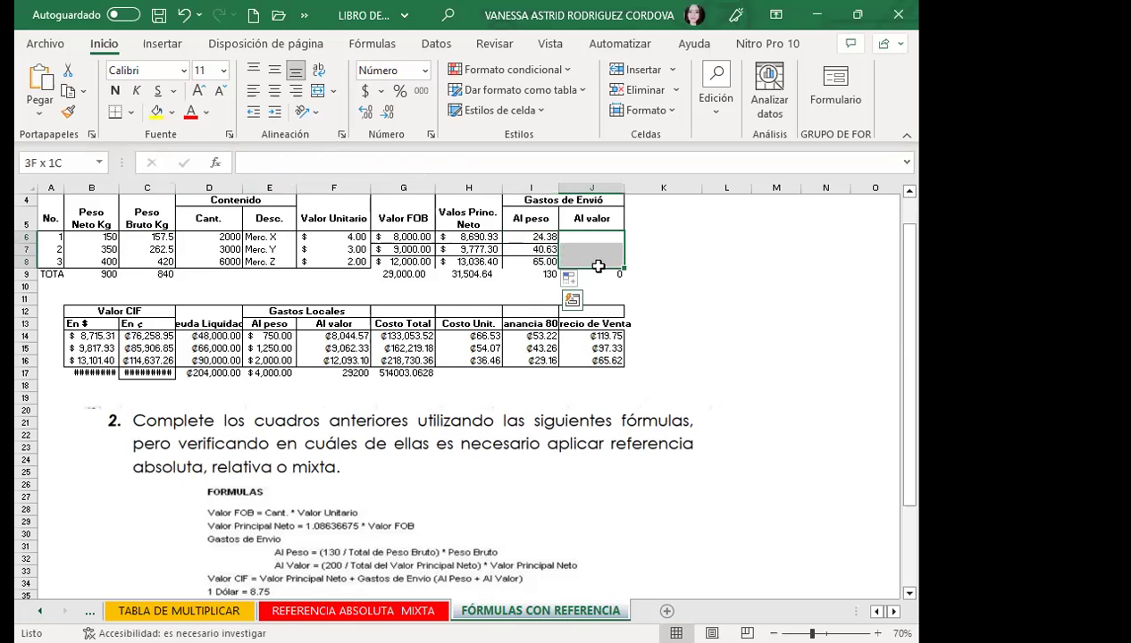
pyautogui.scroll(-1, 330, 529)
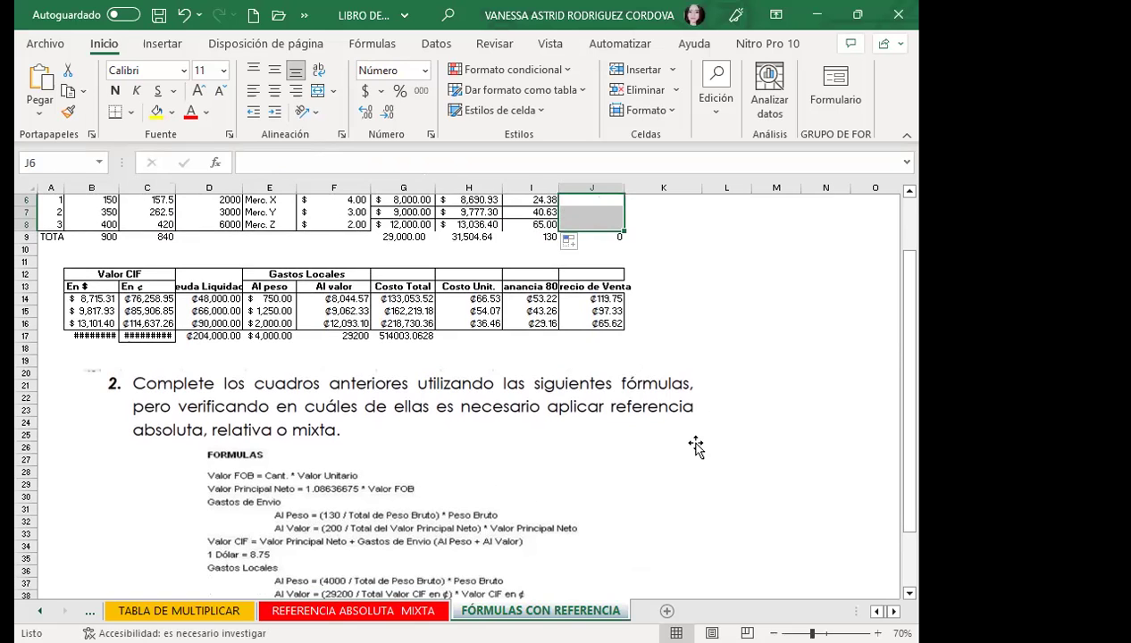
pyautogui.scroll(1, 714, 416)
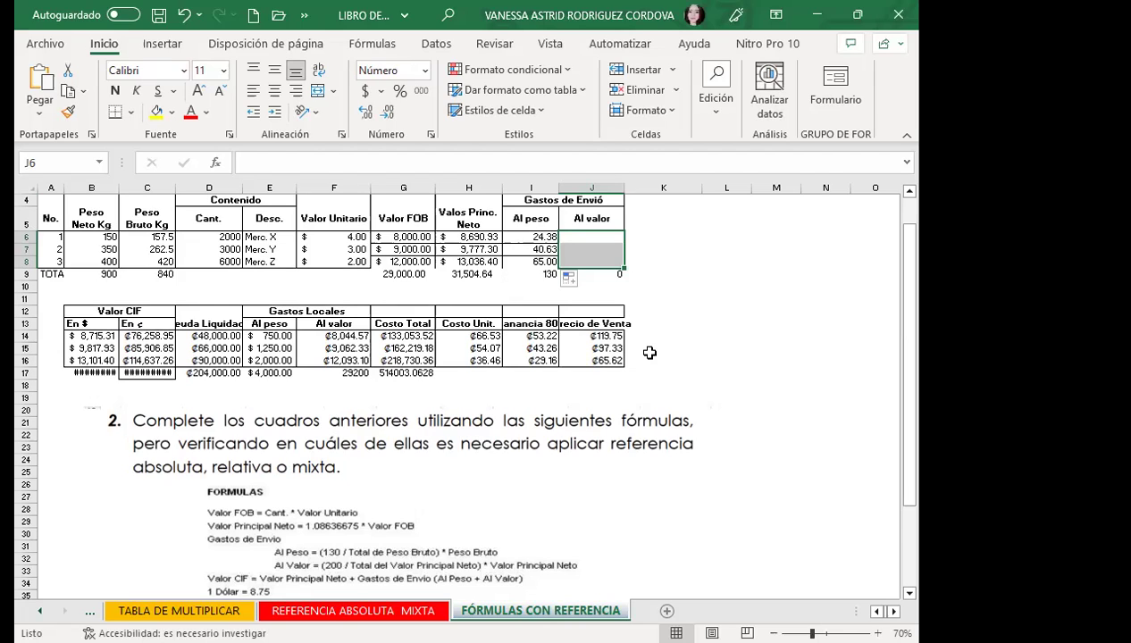
pyautogui.moveTo(518, 250); pyautogui.dragTo(557, 261)
pyautogui.press('Delete')
pyautogui.click(531, 236)
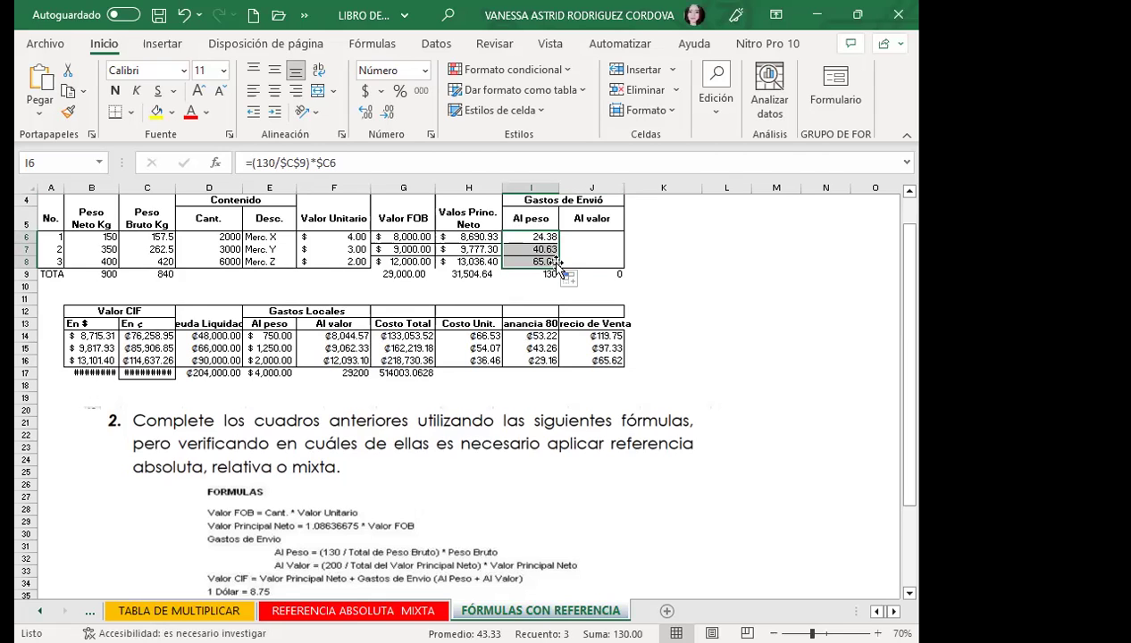
pyautogui.click(576, 237)
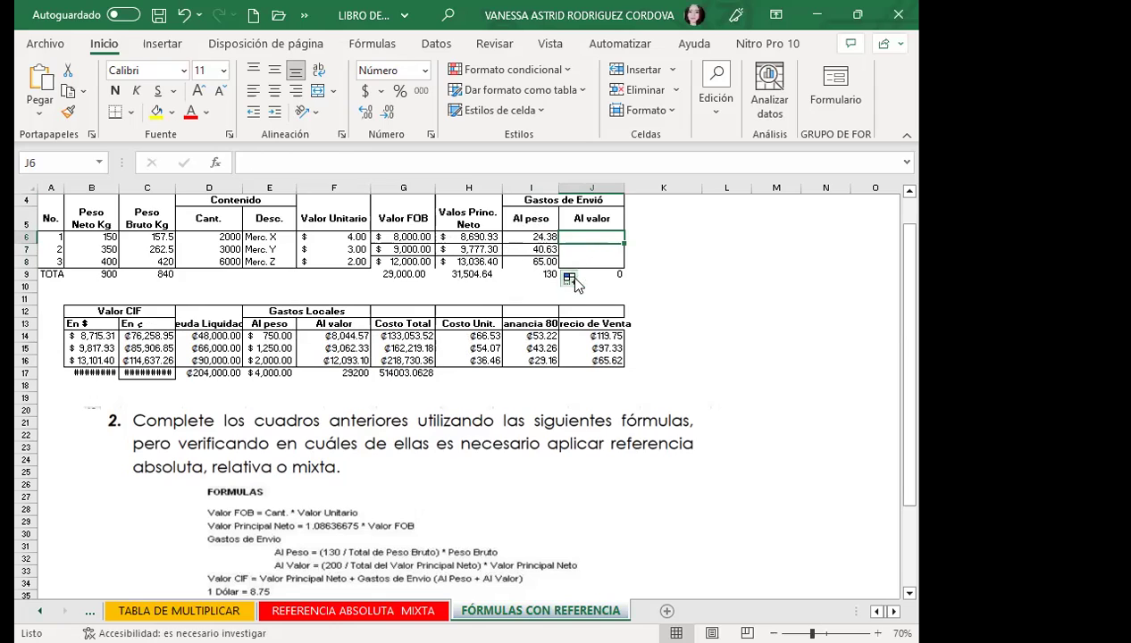
# Inspect the formulas in I9, H15, I15, J15, F15 and B14.
pyautogui.click(516, 279)
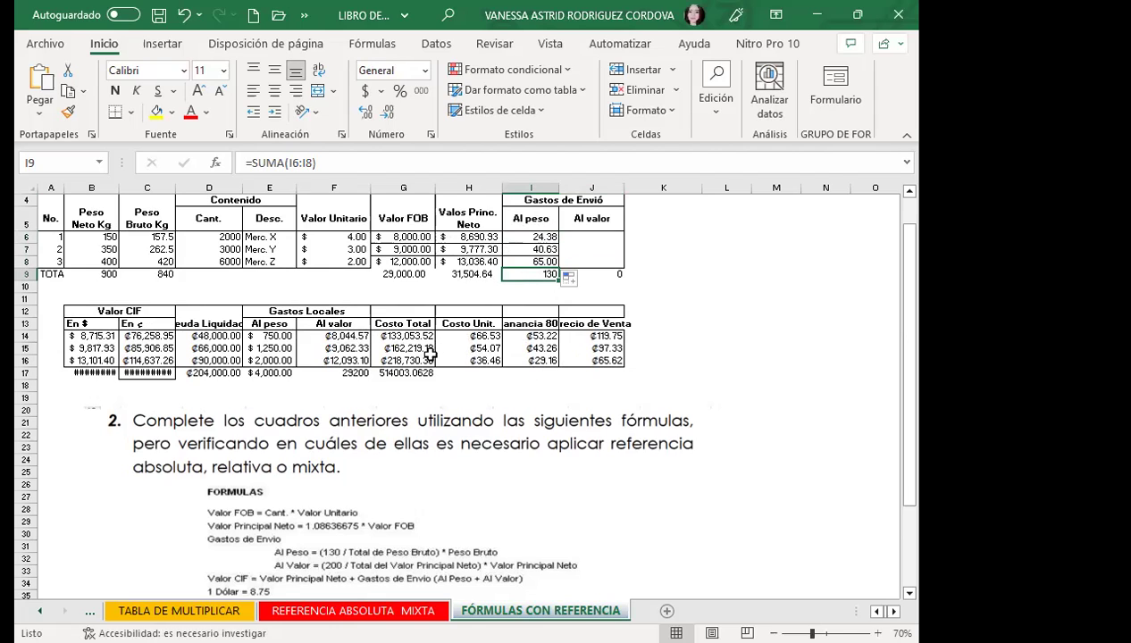
pyautogui.click(473, 347)
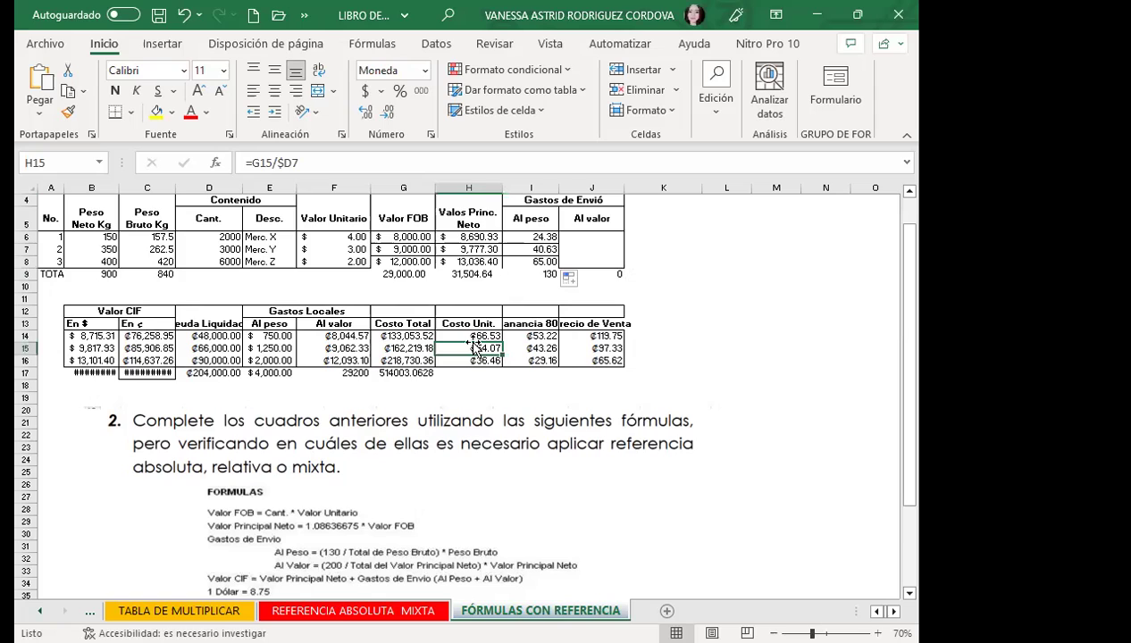
pyautogui.click(548, 348)
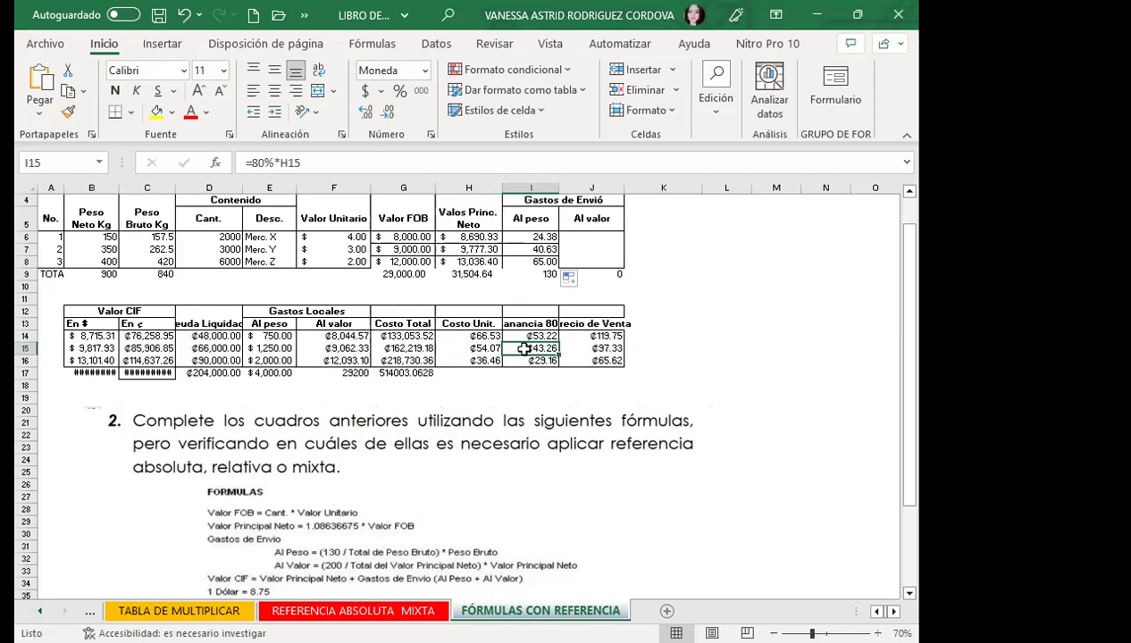
pyautogui.click(590, 349)
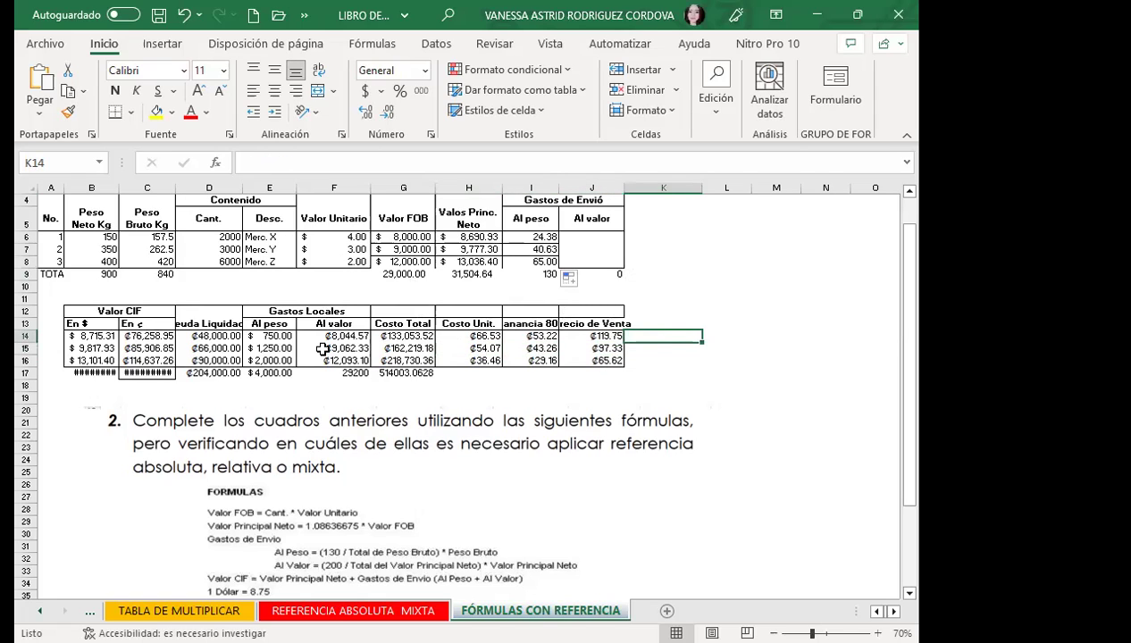
pyautogui.click(315, 347)
pyautogui.click(659, 310)
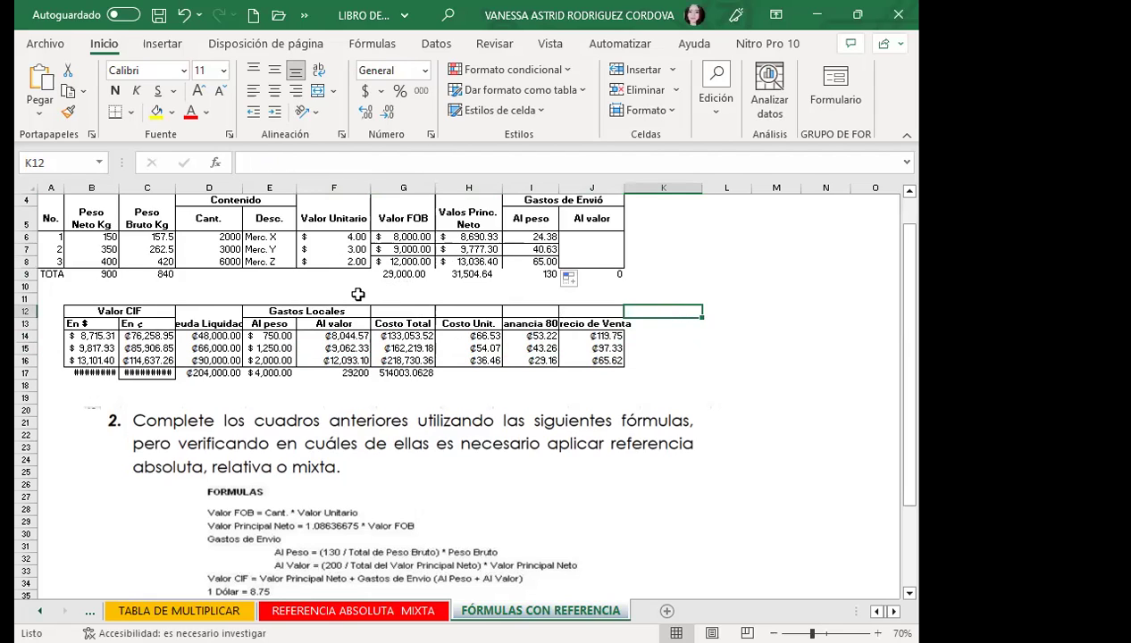
pyautogui.click(85, 334)
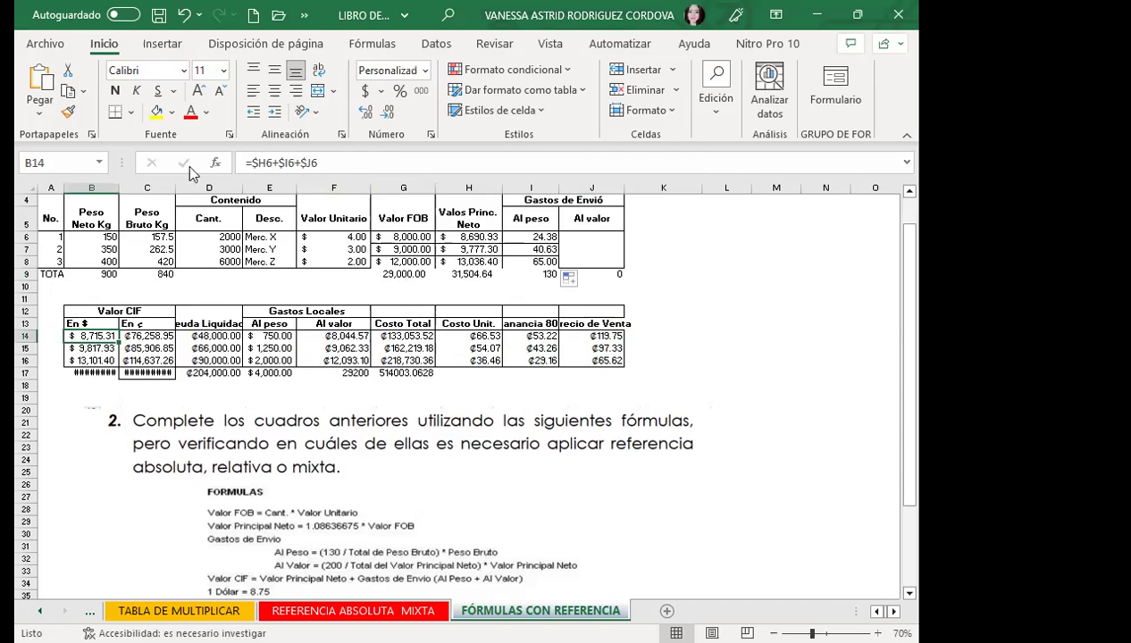
# Check the I6 and G6 formulas, then delete the SUMA total from C9.
pyautogui.click(519, 236)
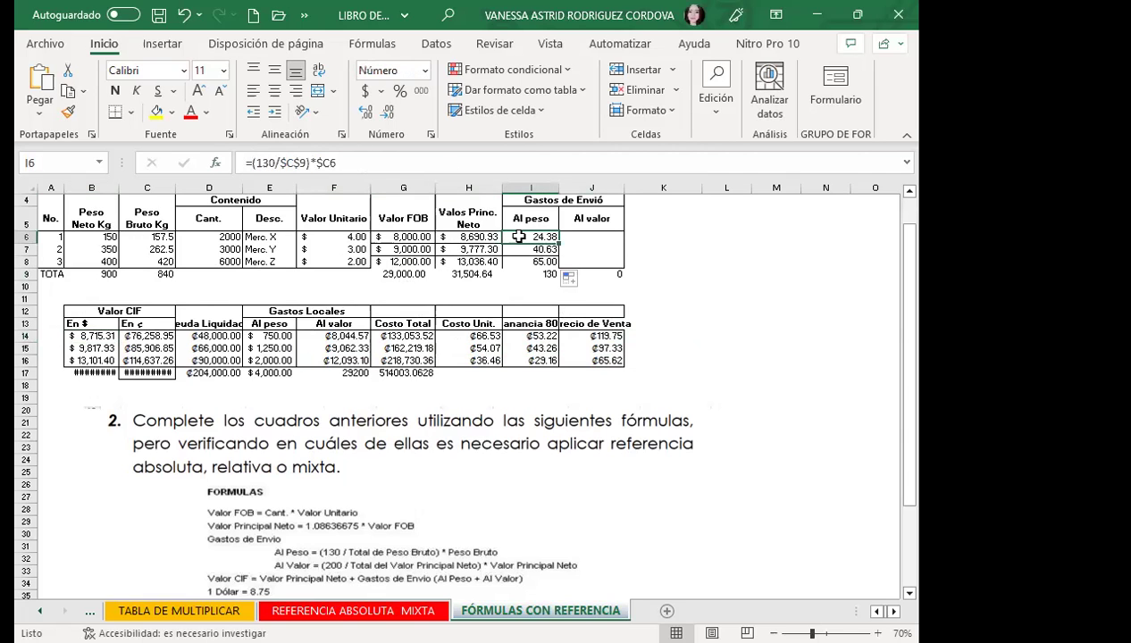
pyautogui.click(398, 235)
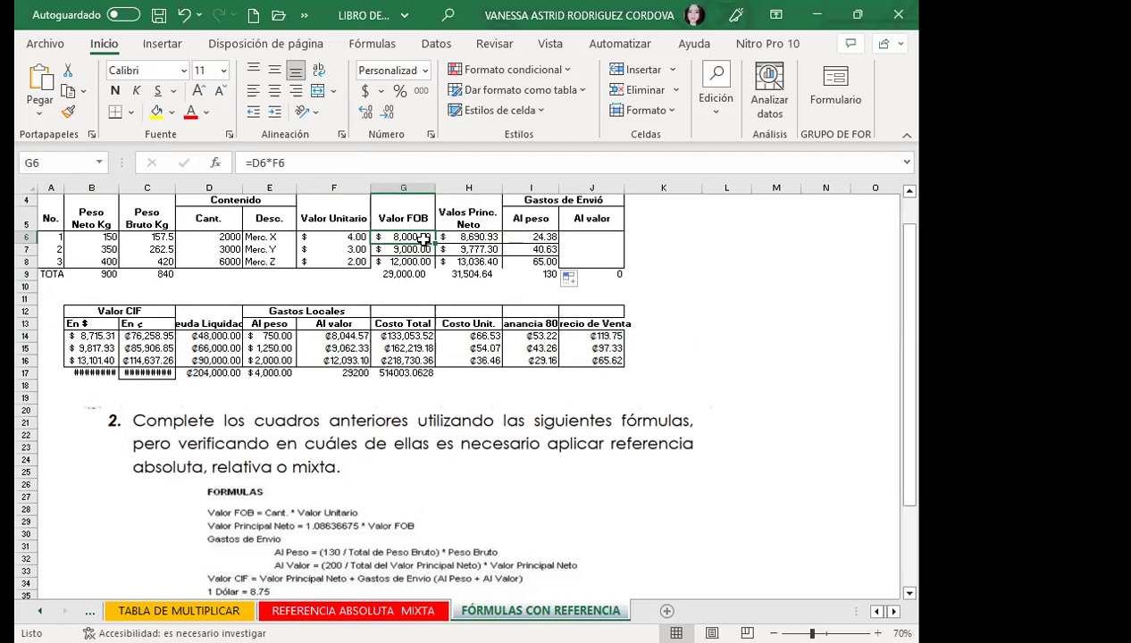
pyautogui.click(684, 336)
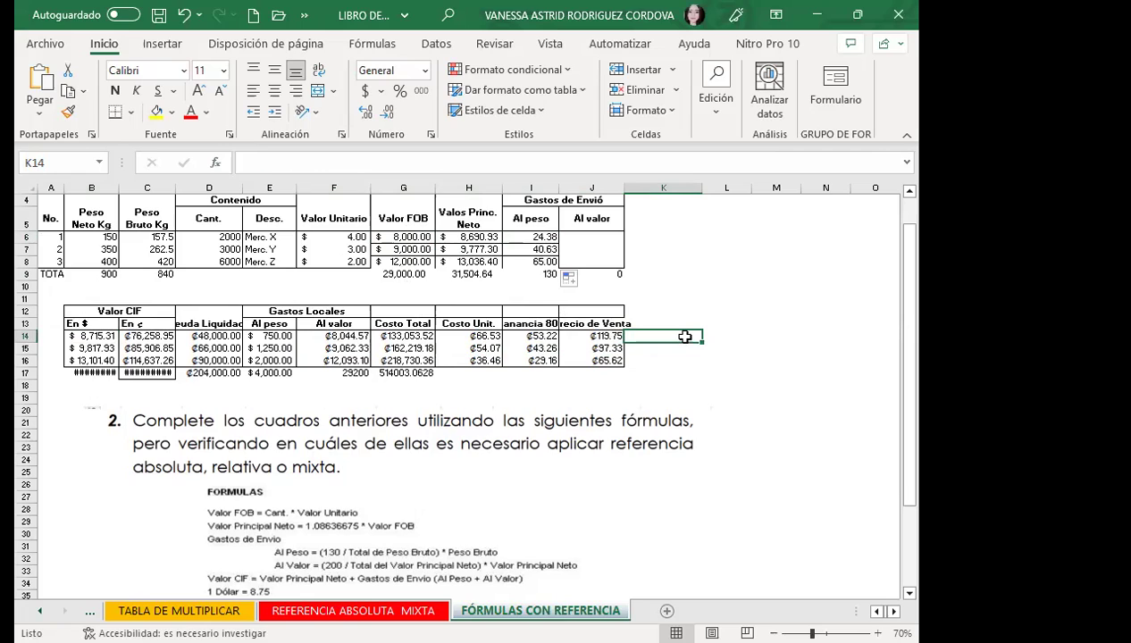
pyautogui.click(731, 384)
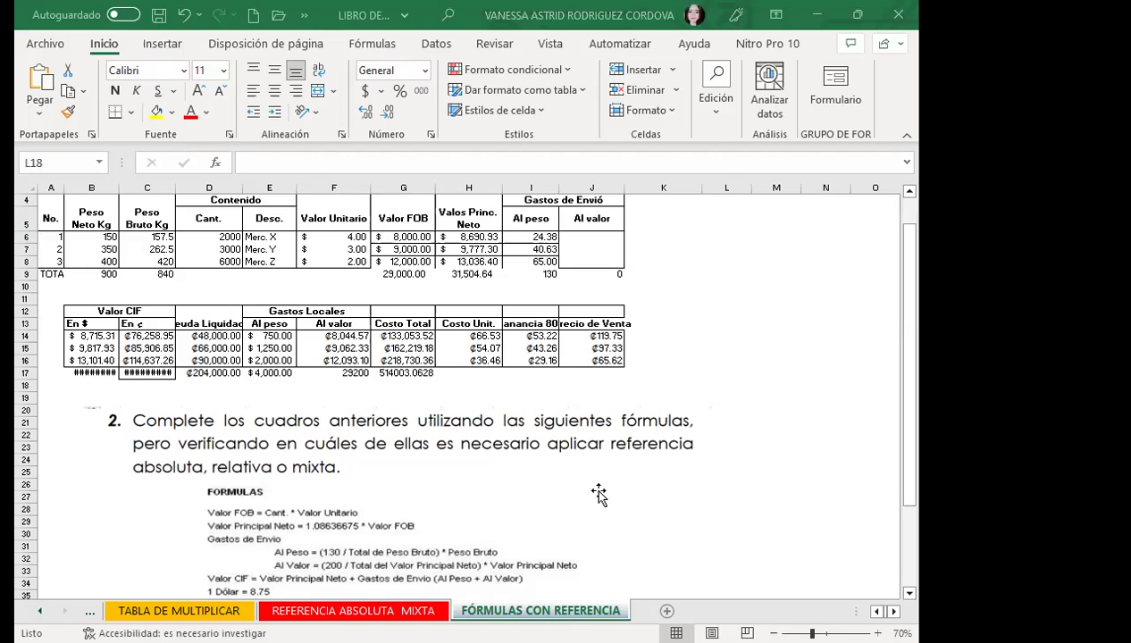
pyautogui.click(143, 275)
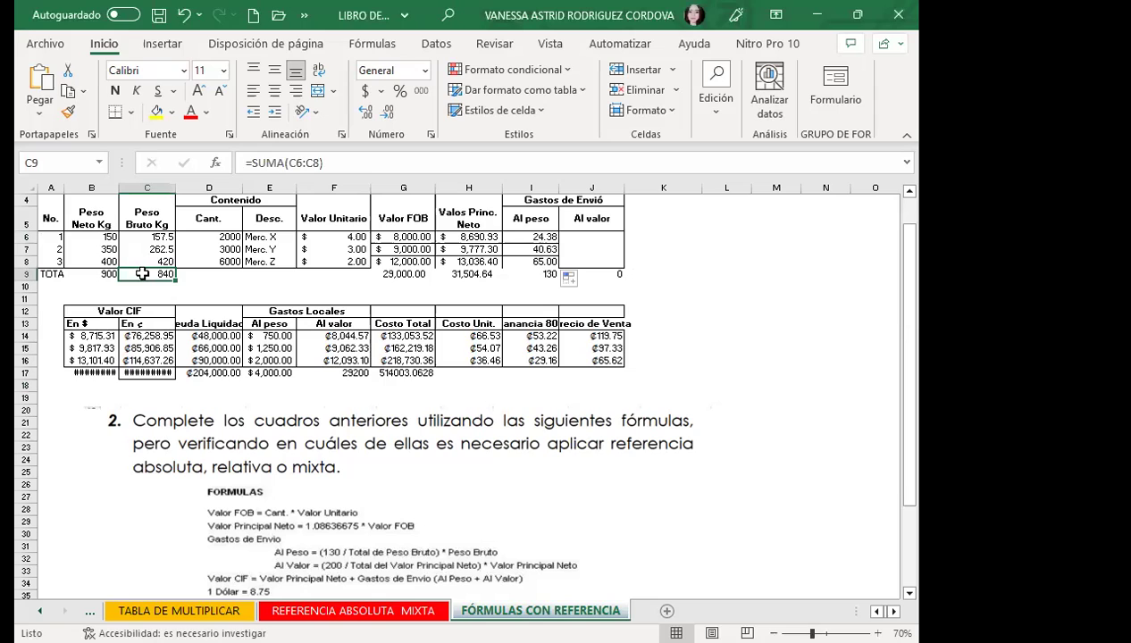
pyautogui.press('Delete')
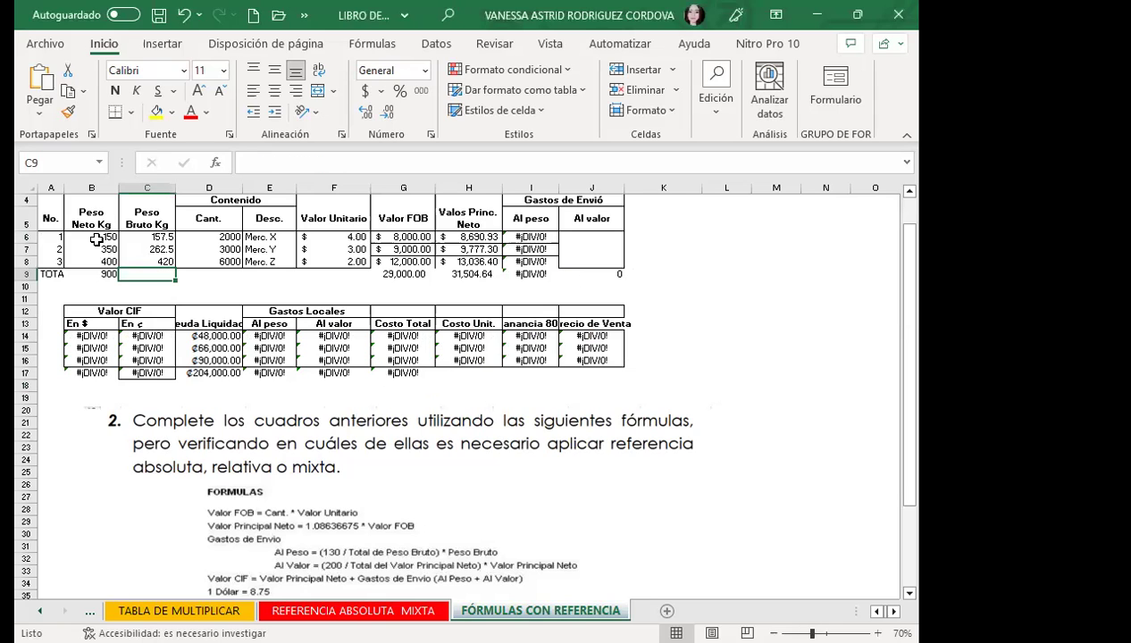
# Re-enter C9 as =SUMA(C6:C8) through the function dialog, giving 840.
pyautogui.click(215, 163)
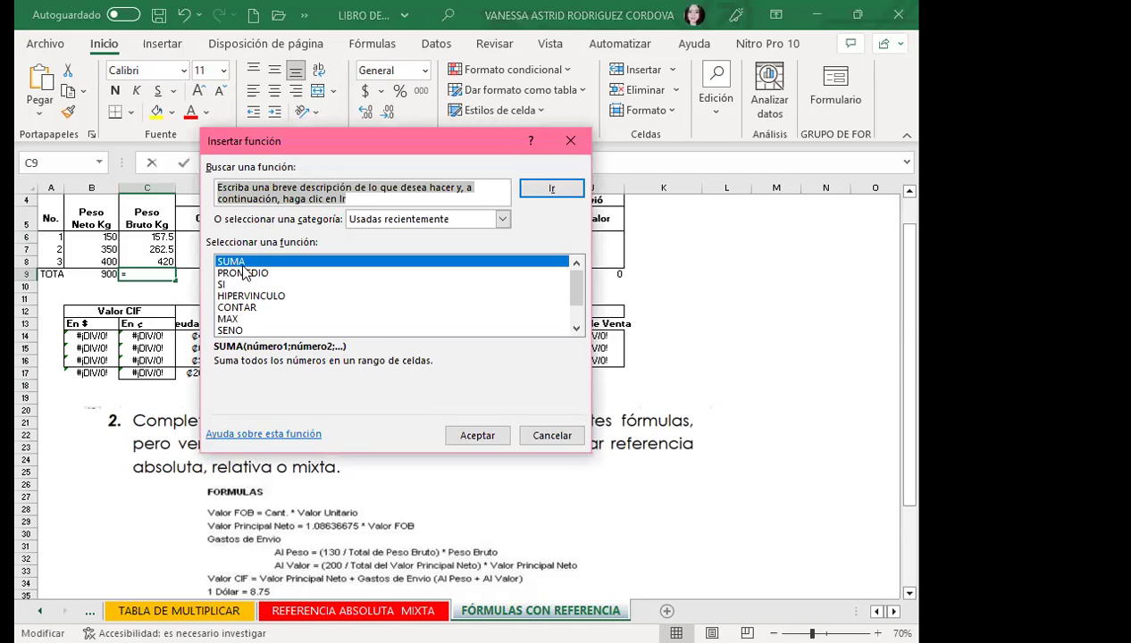
pyautogui.click(477, 435)
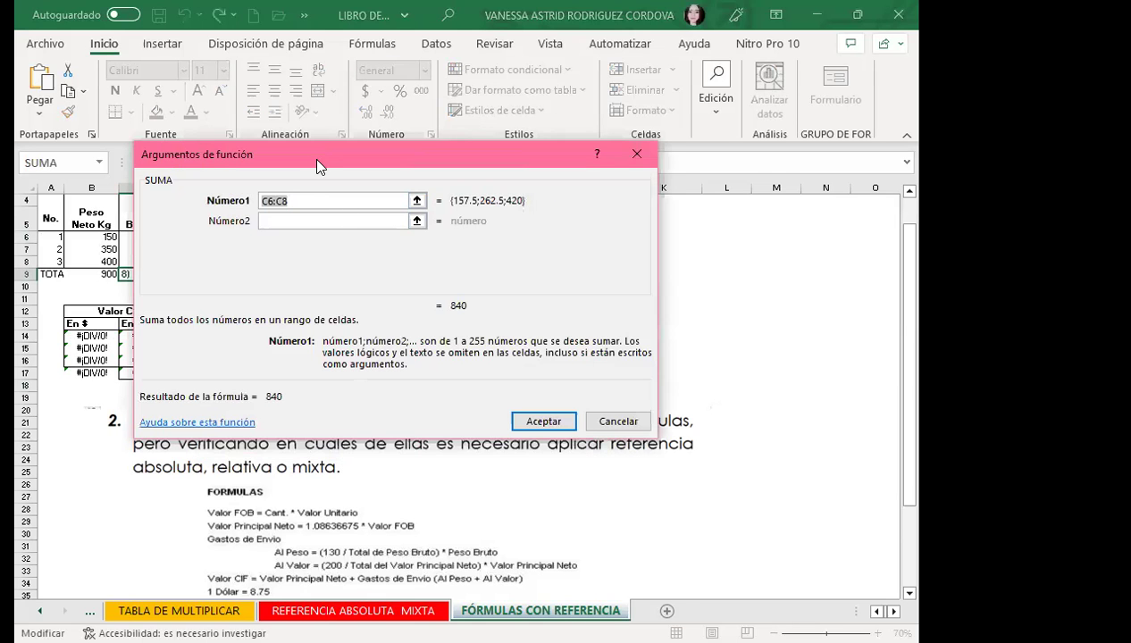
pyautogui.moveTo(318, 159); pyautogui.dragTo(601, 178)
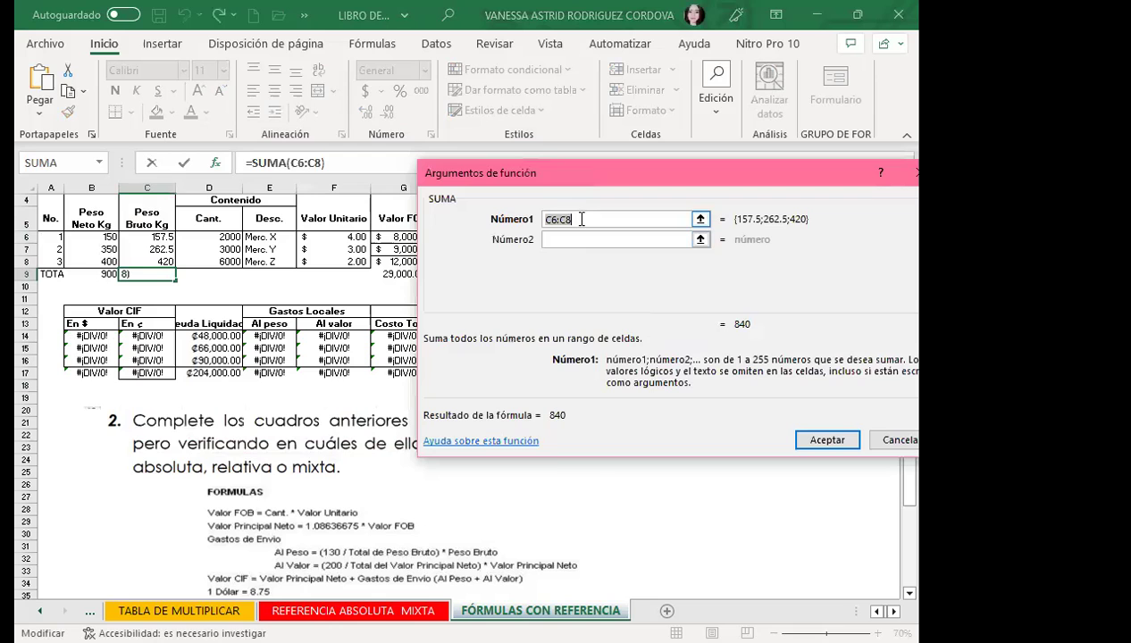
pyautogui.click(143, 235)
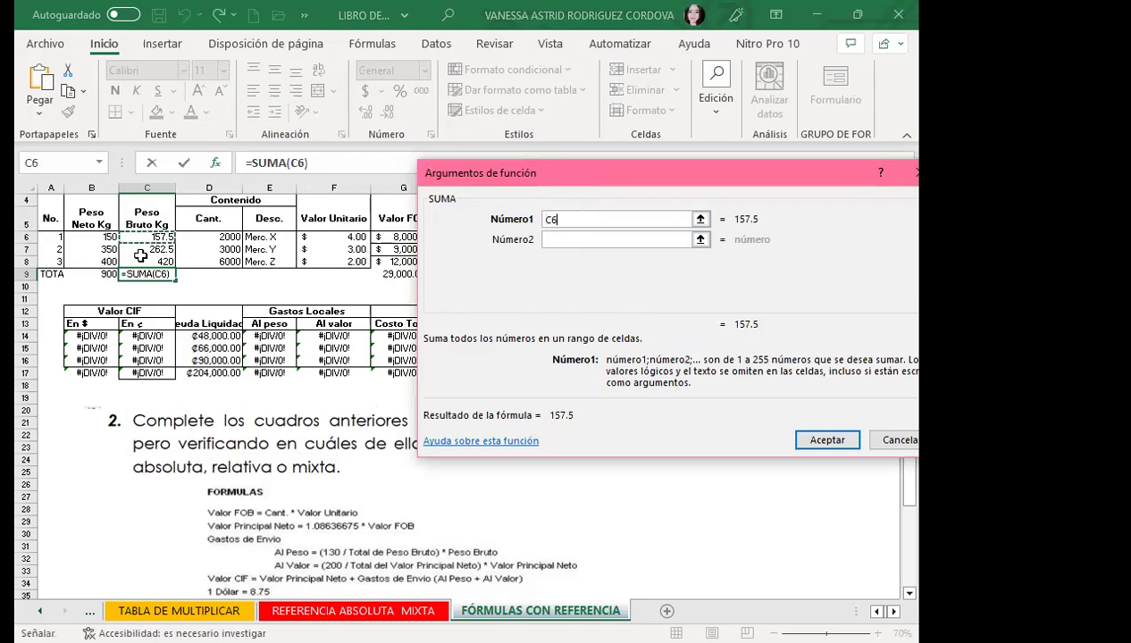
pyautogui.moveTo(143, 235); pyautogui.dragTo(140, 257)
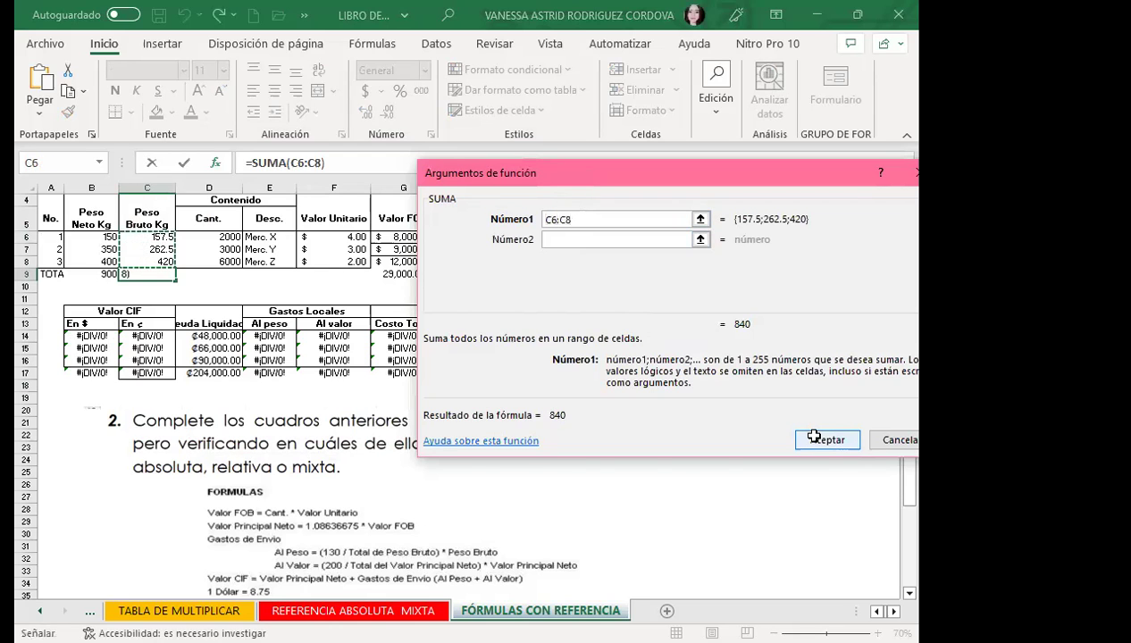
pyautogui.click(824, 438)
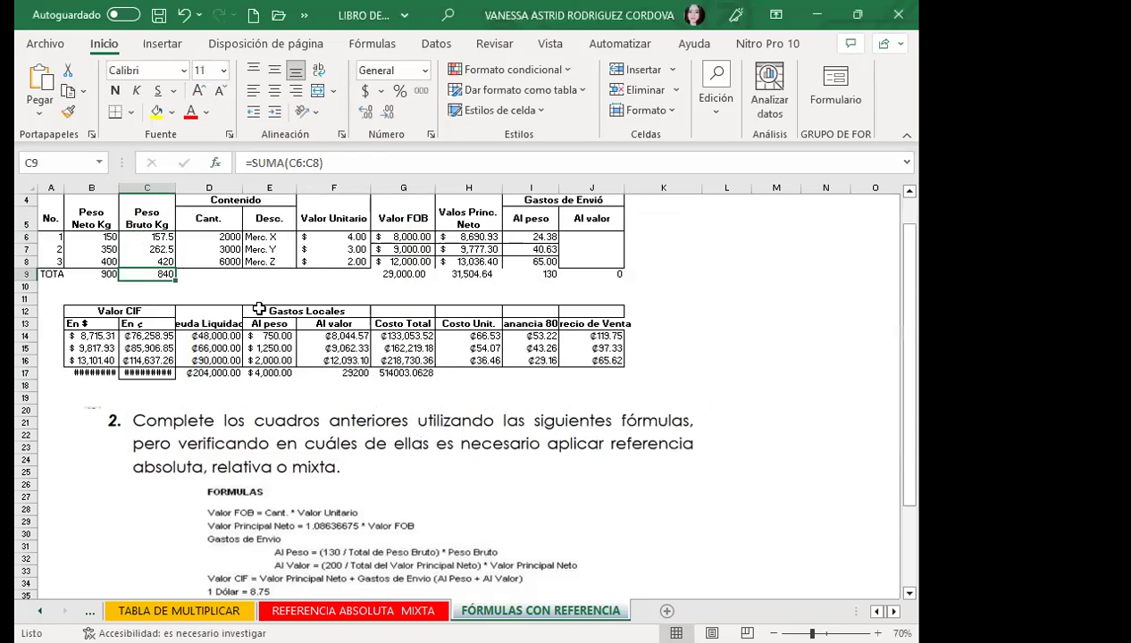
pyautogui.click(319, 276)
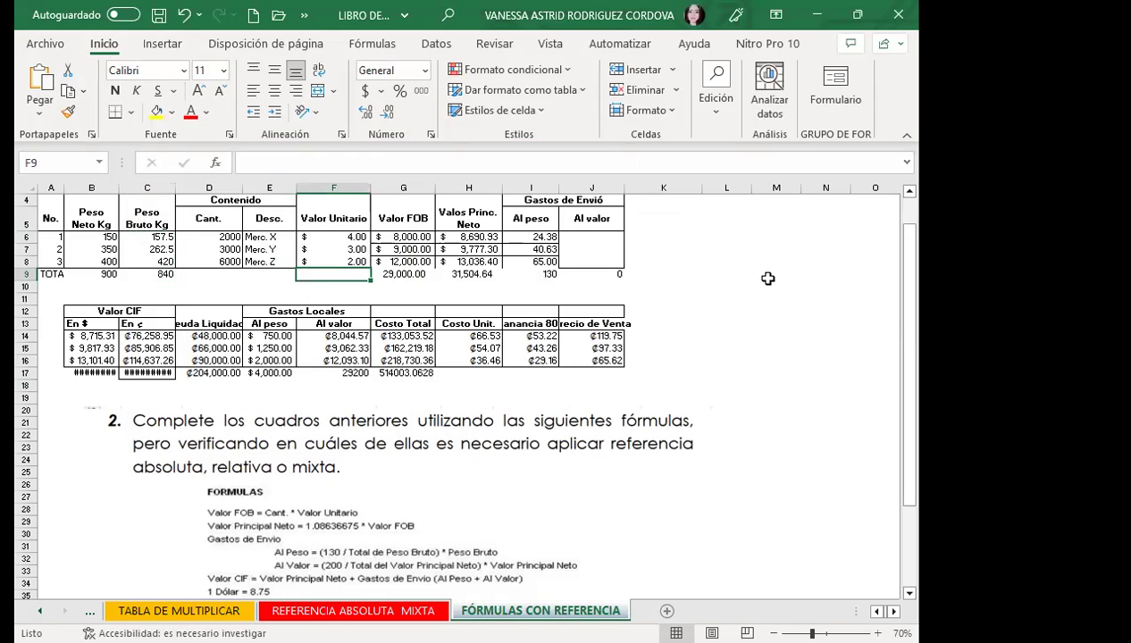
# Add an Autosuma total of $ 9.00 in F9.
pyautogui.click(719, 111)
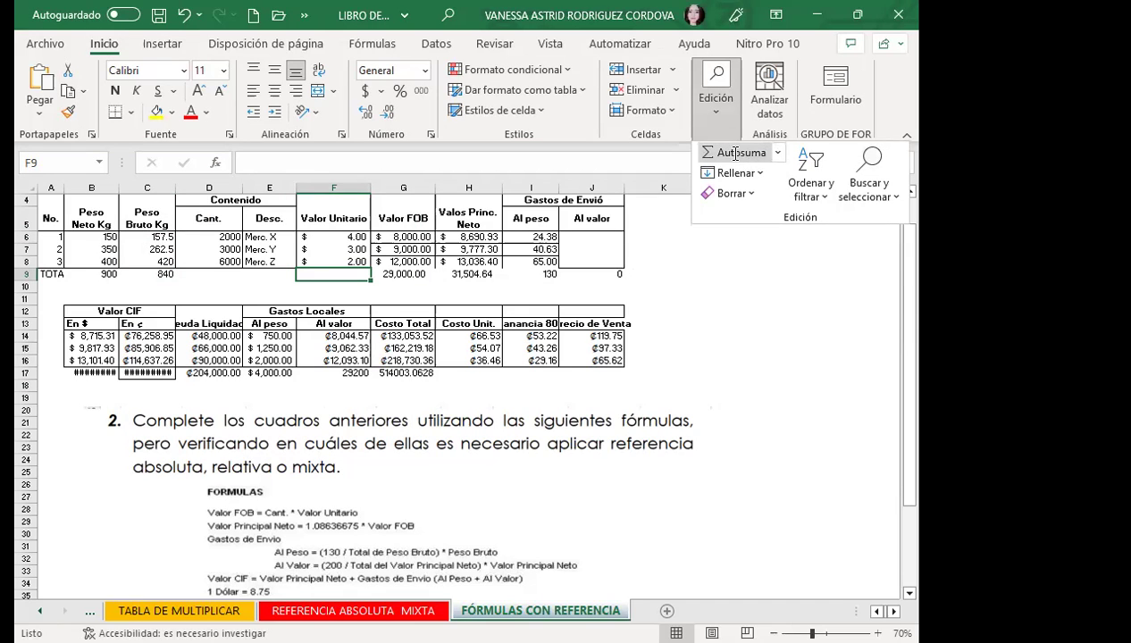
pyautogui.hotkey('alt', '=')
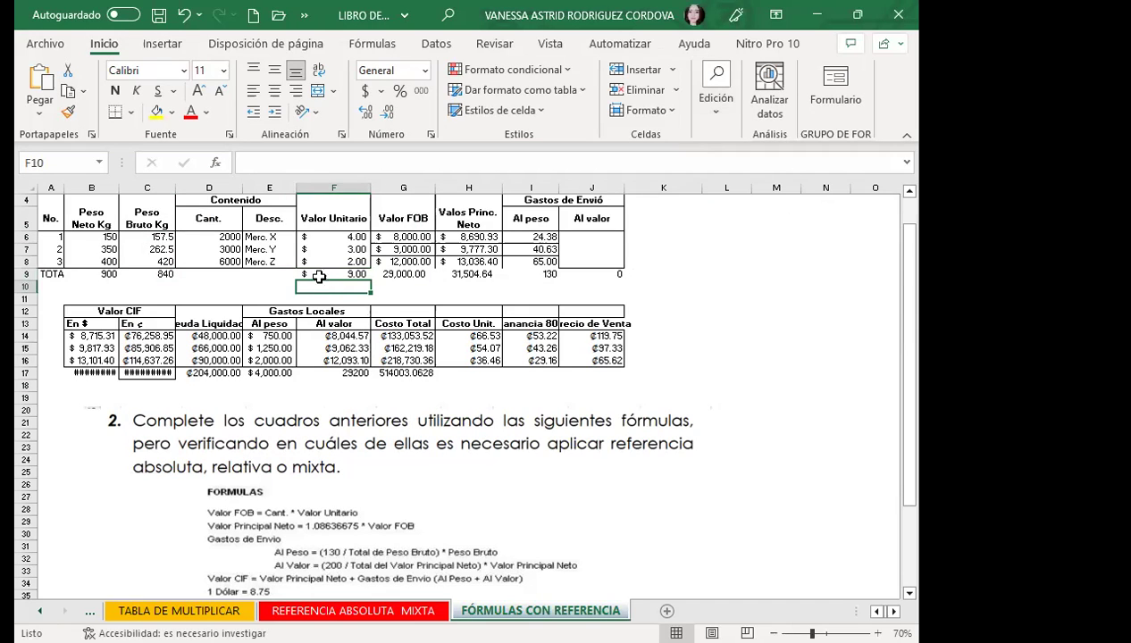
pyautogui.hotkey('ctrl', 'Return')
# Build the I9 total as =I6+I7+I8, showing 130.00.
pyautogui.click(527, 272)
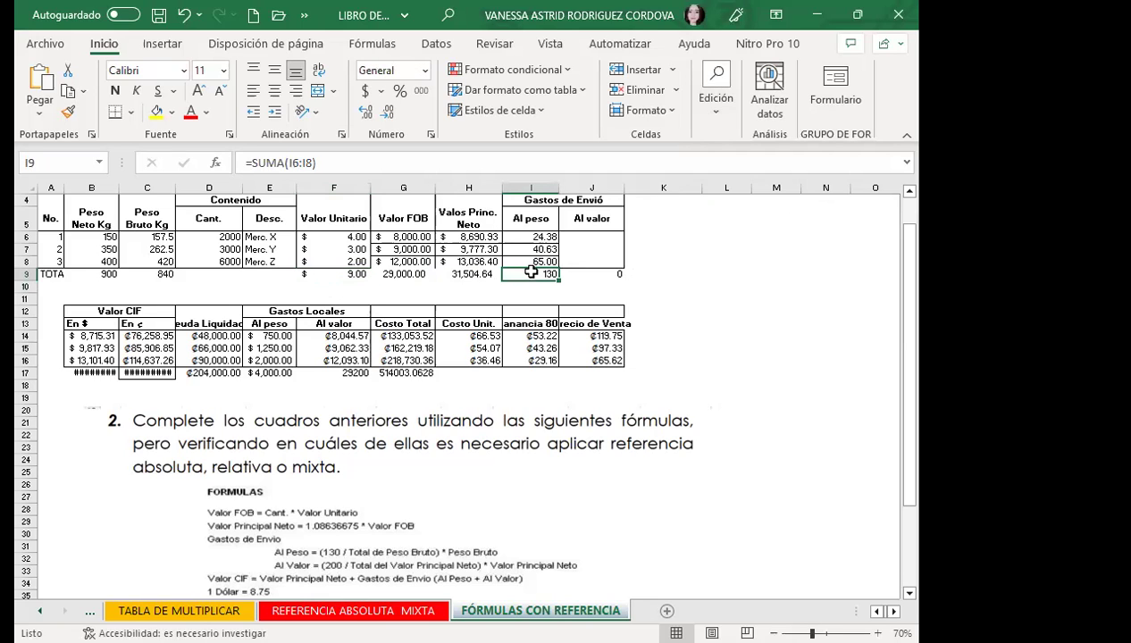
pyautogui.write('=')
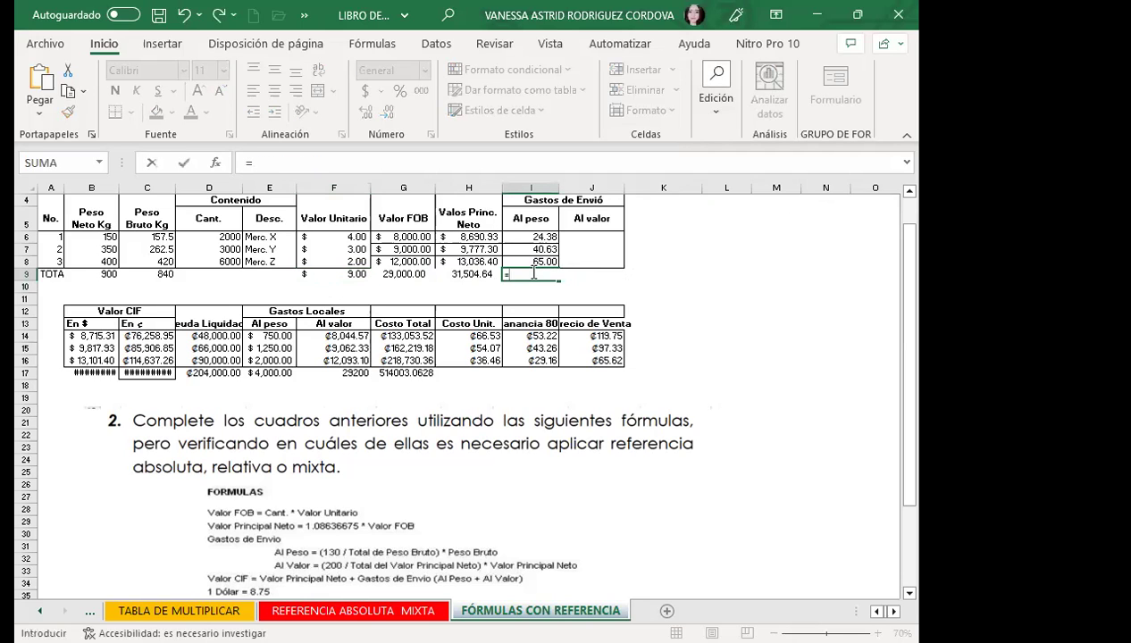
pyautogui.click(528, 237)
pyautogui.write('+')
pyautogui.click(524, 249)
pyautogui.write('+')
pyautogui.click(520, 261)
pyautogui.press('Return')
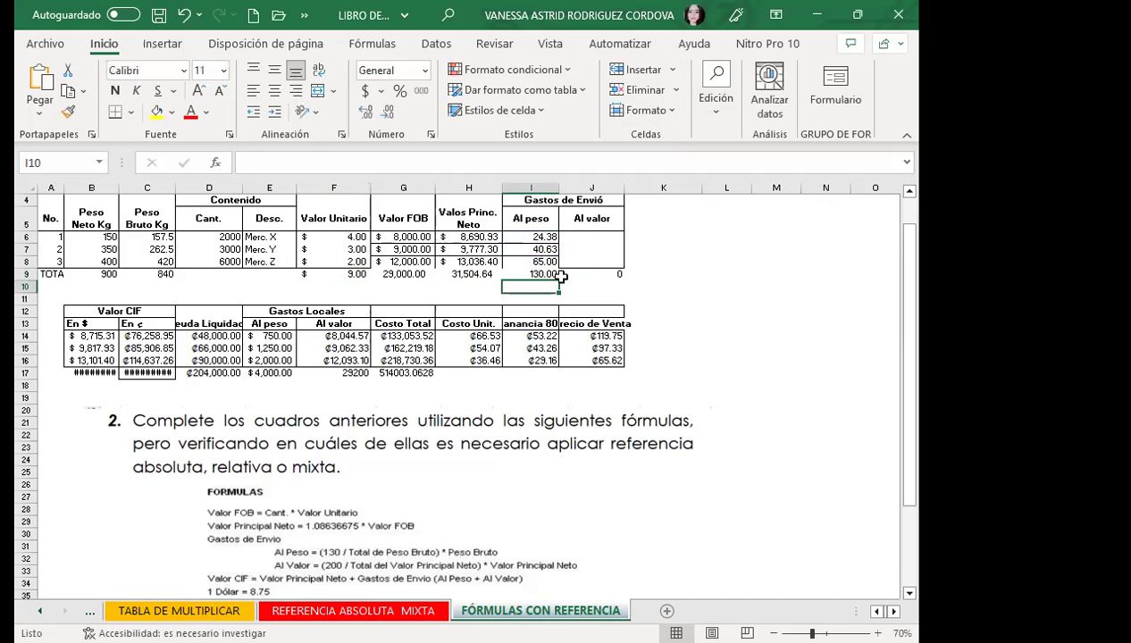
pyautogui.click(517, 275)
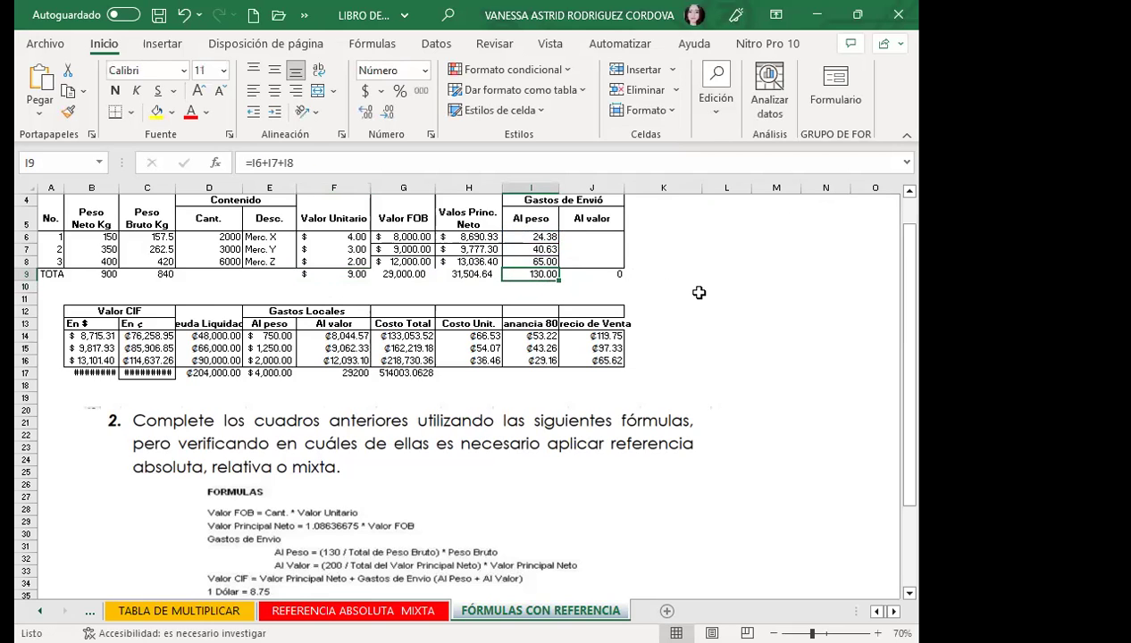
pyautogui.click(645, 274)
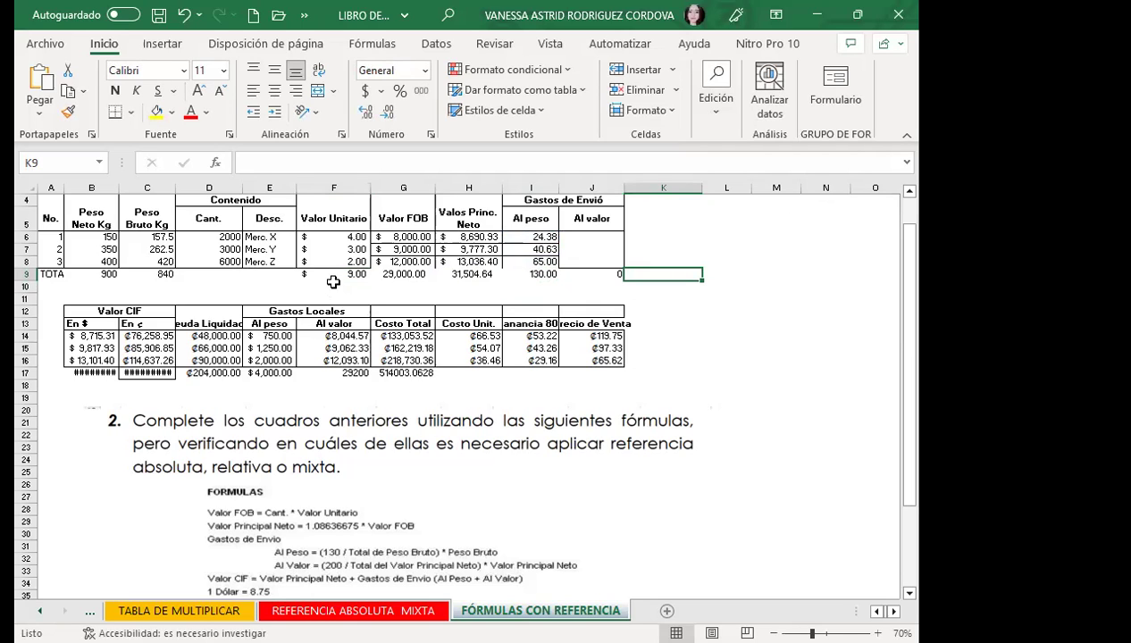
# Review F9's SUMA formula in the function arguments and cancel without changes.
pyautogui.click(331, 275)
pyautogui.click(217, 167)
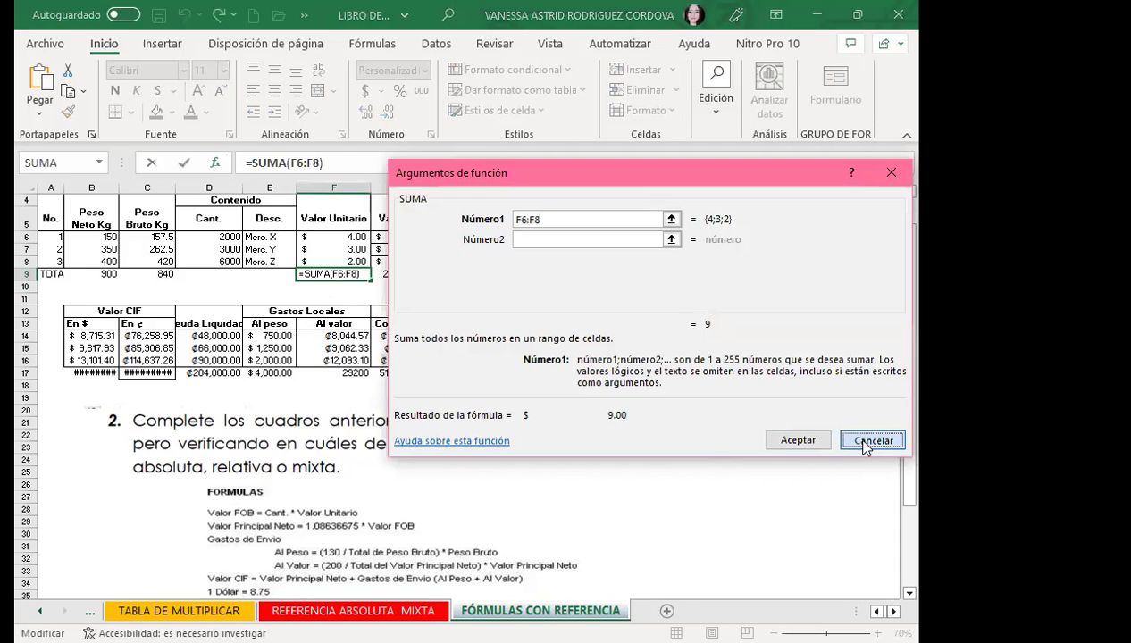
pyautogui.press('Escape')
pyautogui.click(259, 286)
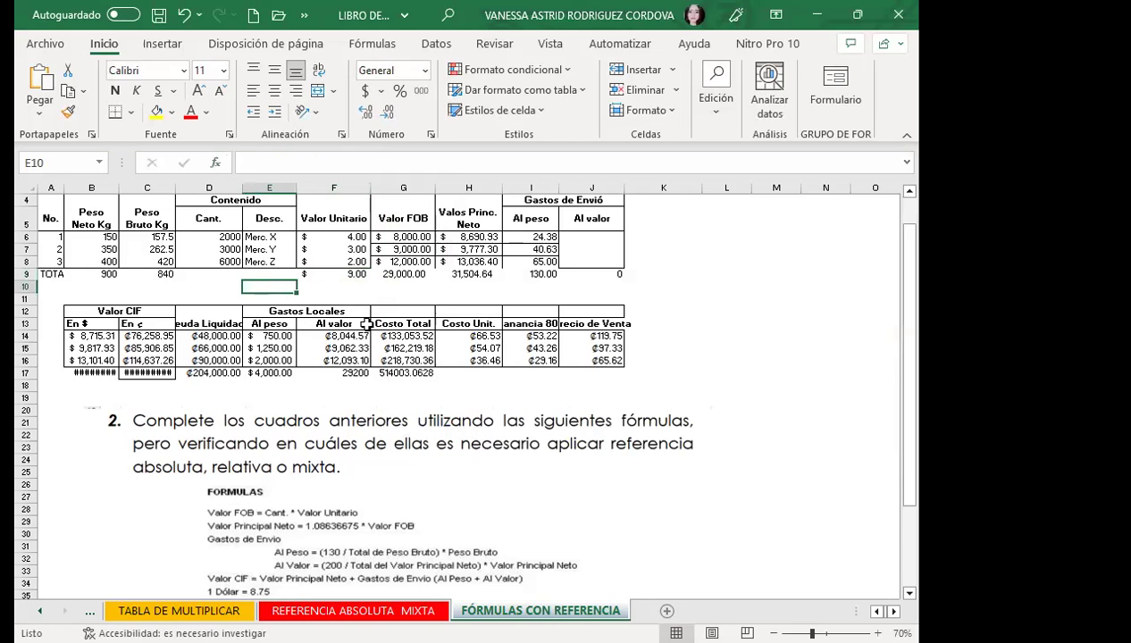
pyautogui.click(759, 370)
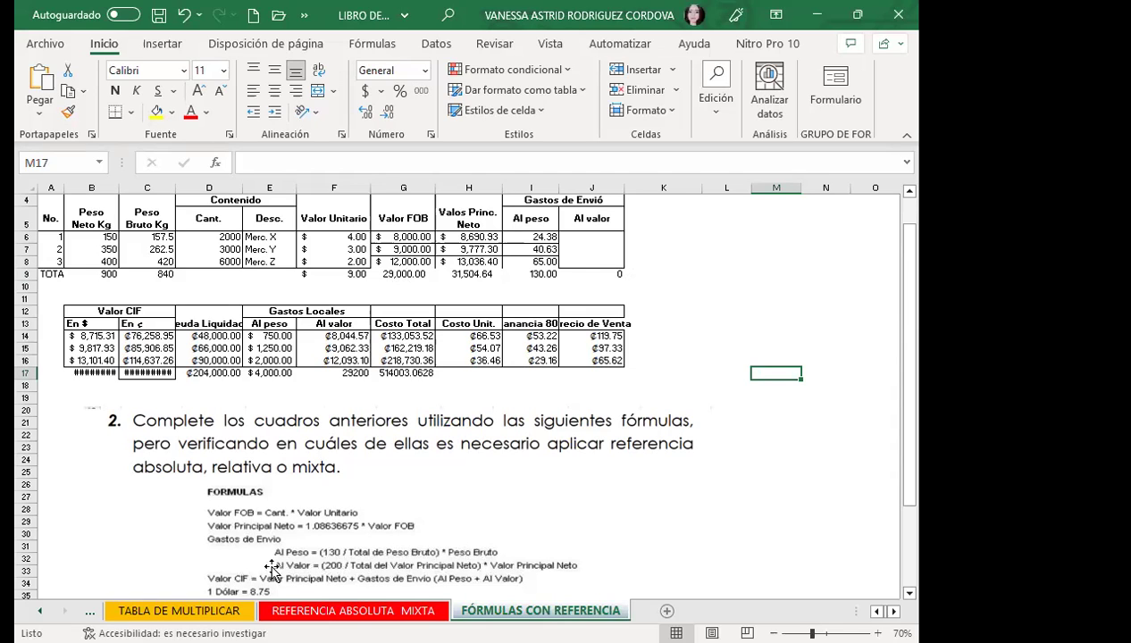
# Review the H6 formula on the sheet, then switch to the PowerPoint class slides.
pyautogui.scroll(-1, 238, 548)
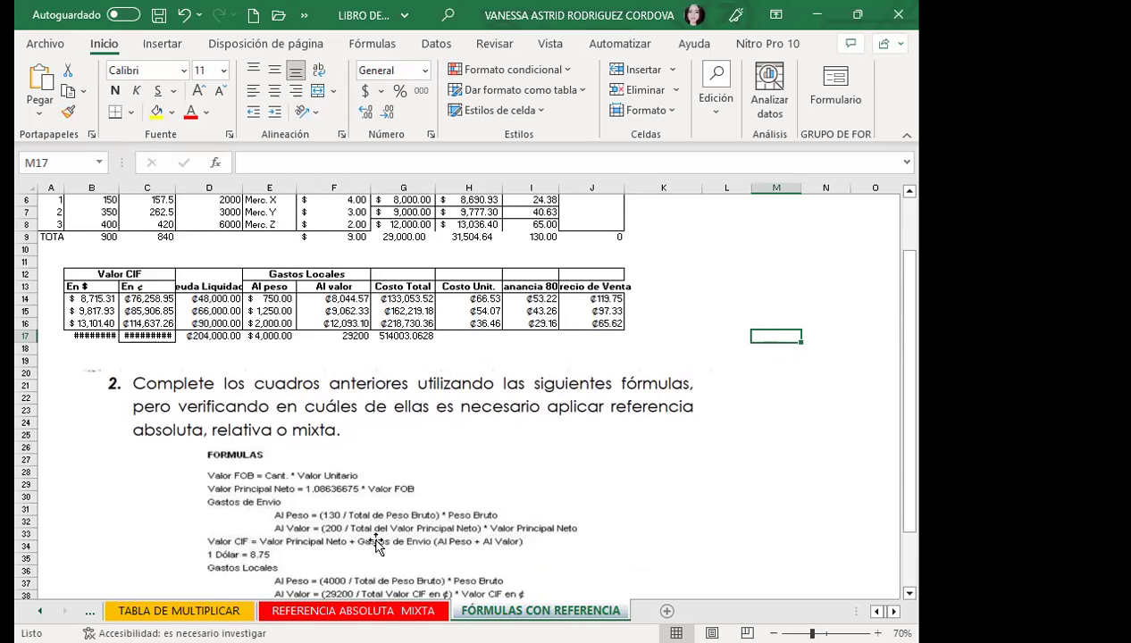
pyautogui.scroll(2, 489, 445)
pyautogui.click(453, 276)
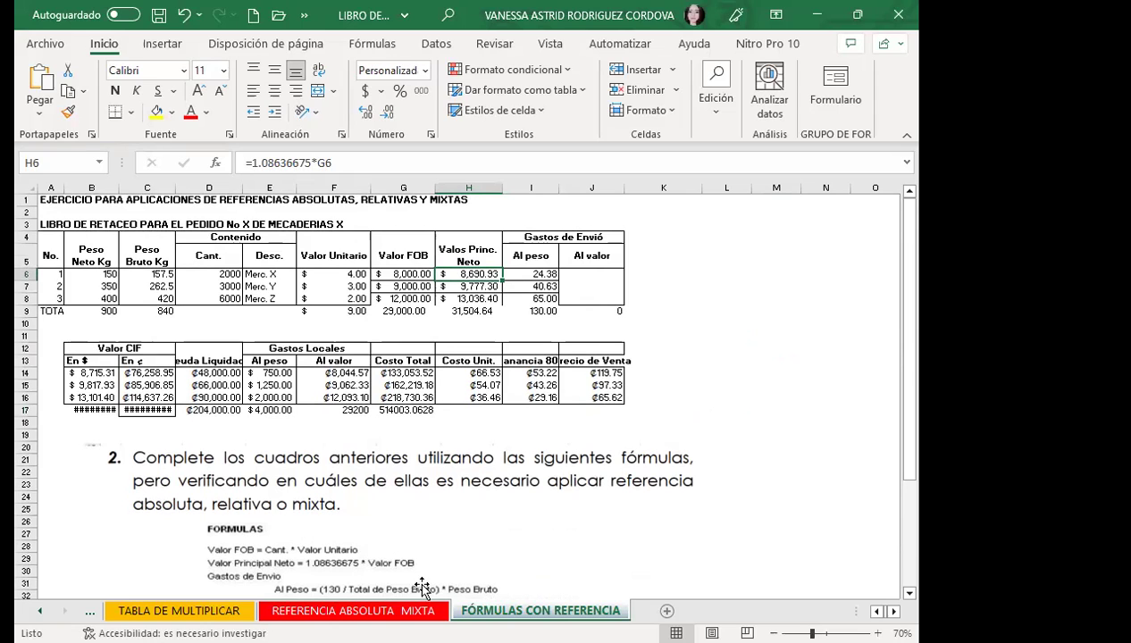
pyautogui.scroll(-2, 416, 554)
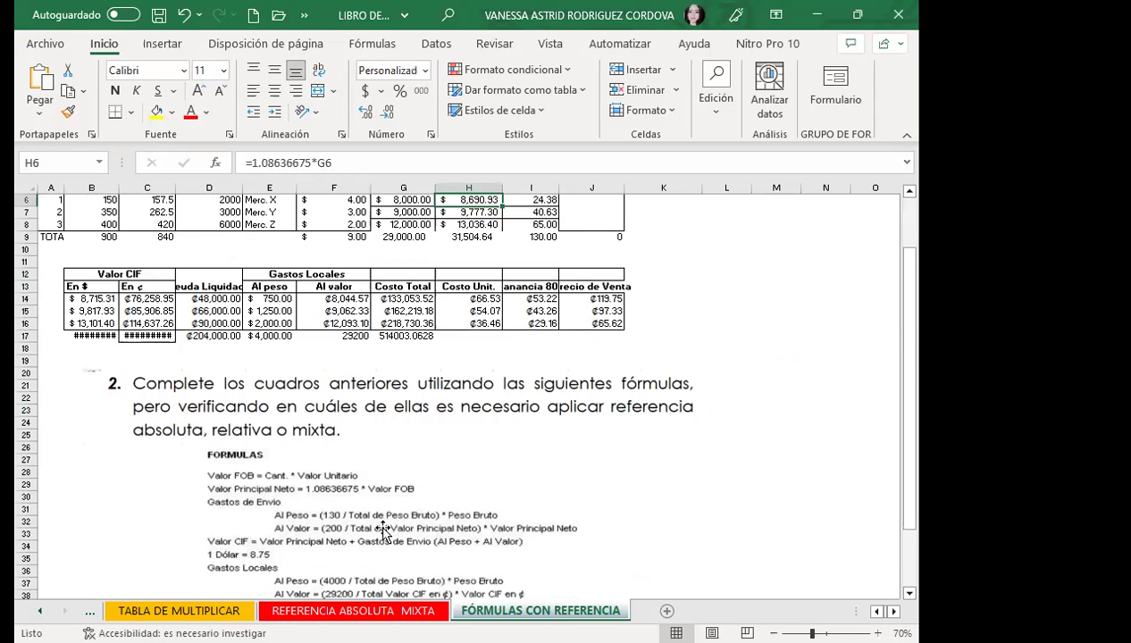
pyautogui.scroll(2, 427, 479)
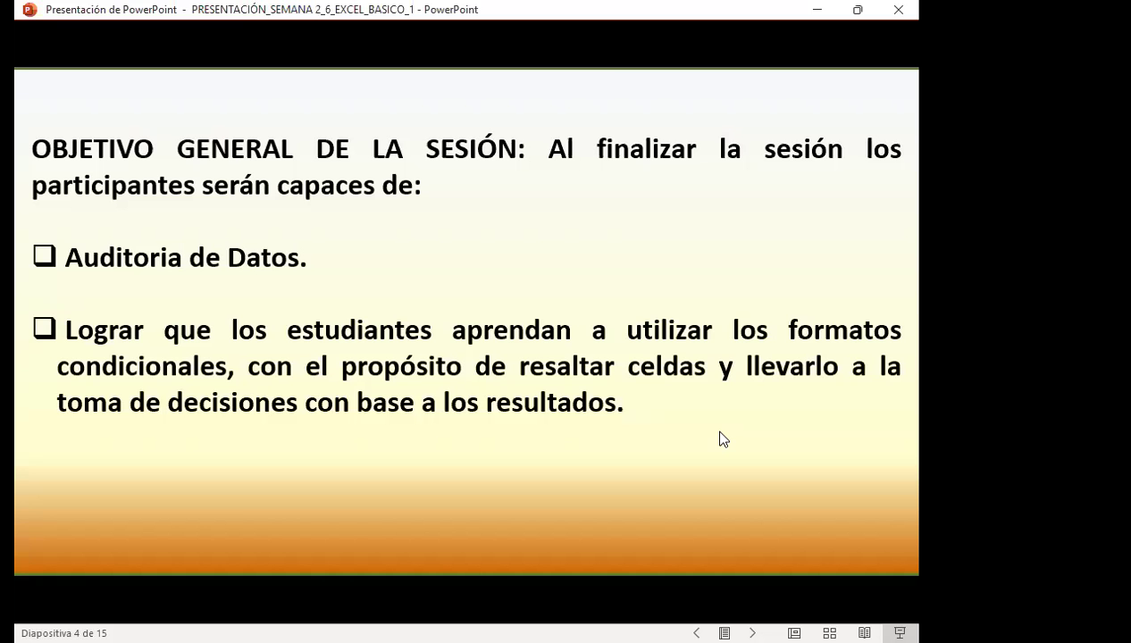
pyautogui.click(723, 439)
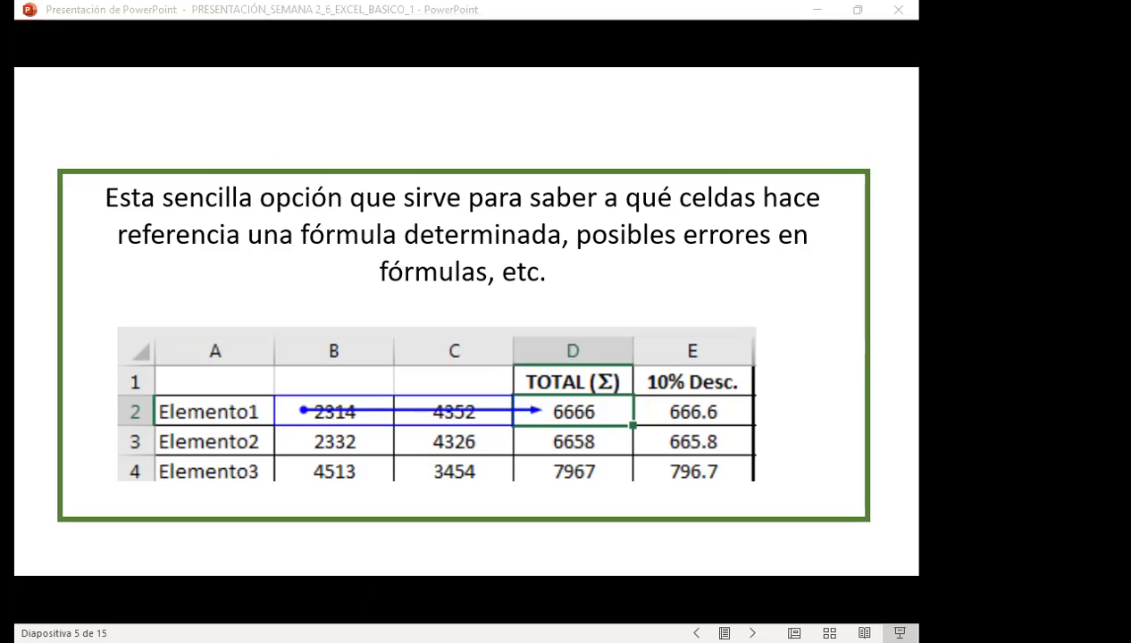
# Return from the slide to Excel's AUDITORIA DE DATOS sheet with Alt+Tab.
pyautogui.hotkey('alt', 'Tab')
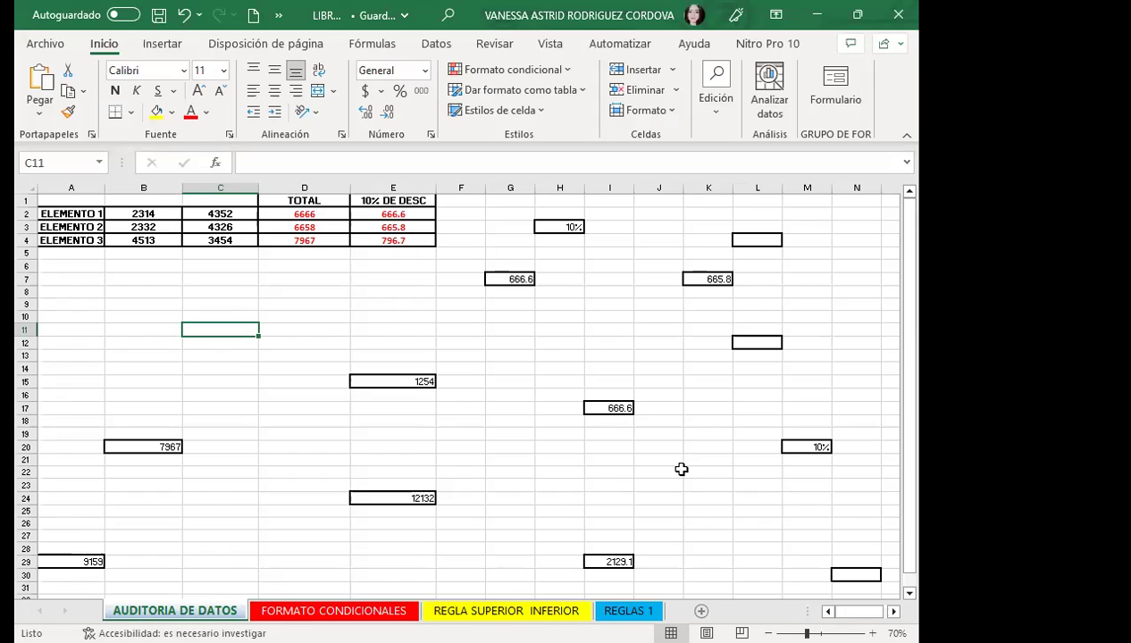
# Hide the formula bar by unchecking Barra de fórmulas under Vista > Mostrar.
pyautogui.click(464, 251)
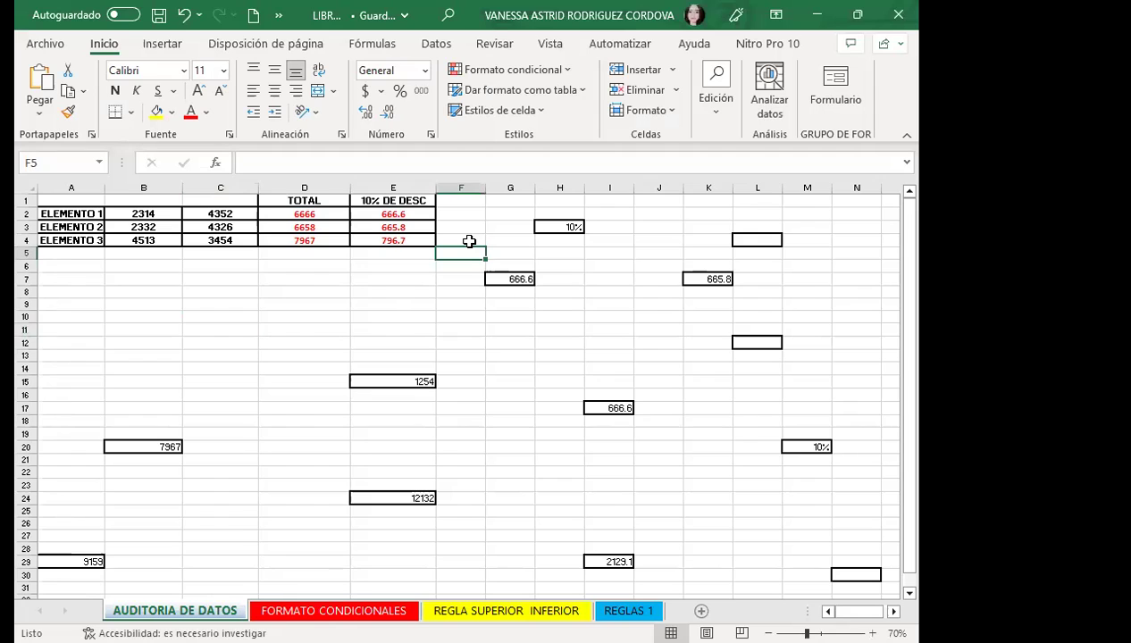
pyautogui.click(550, 43)
pyautogui.click(347, 111)
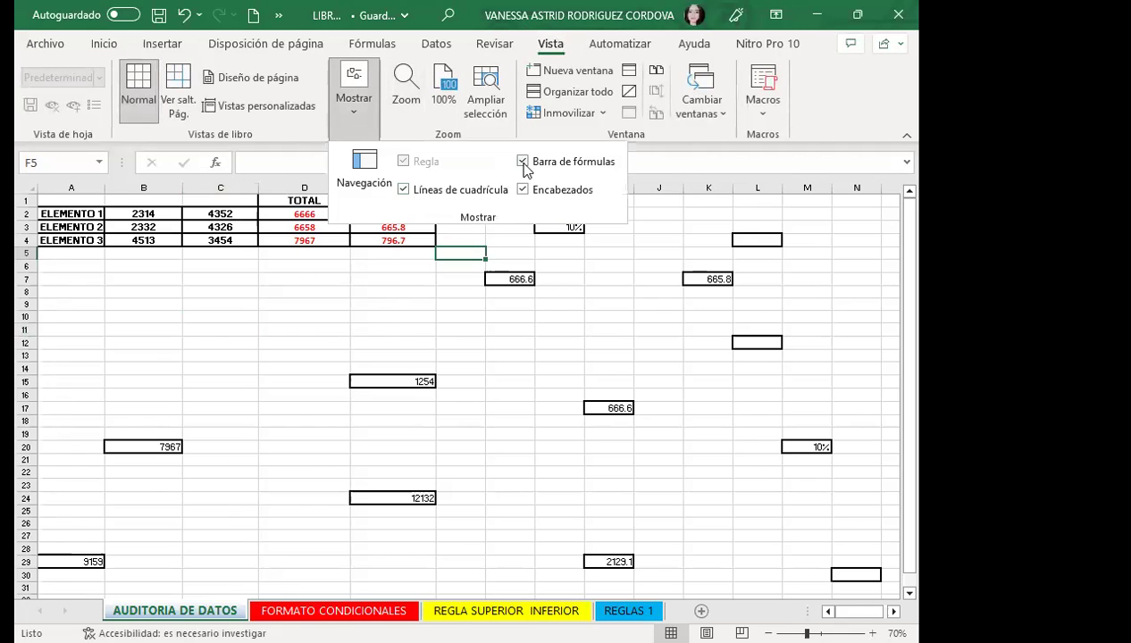
pyautogui.click(524, 163)
pyautogui.click(411, 291)
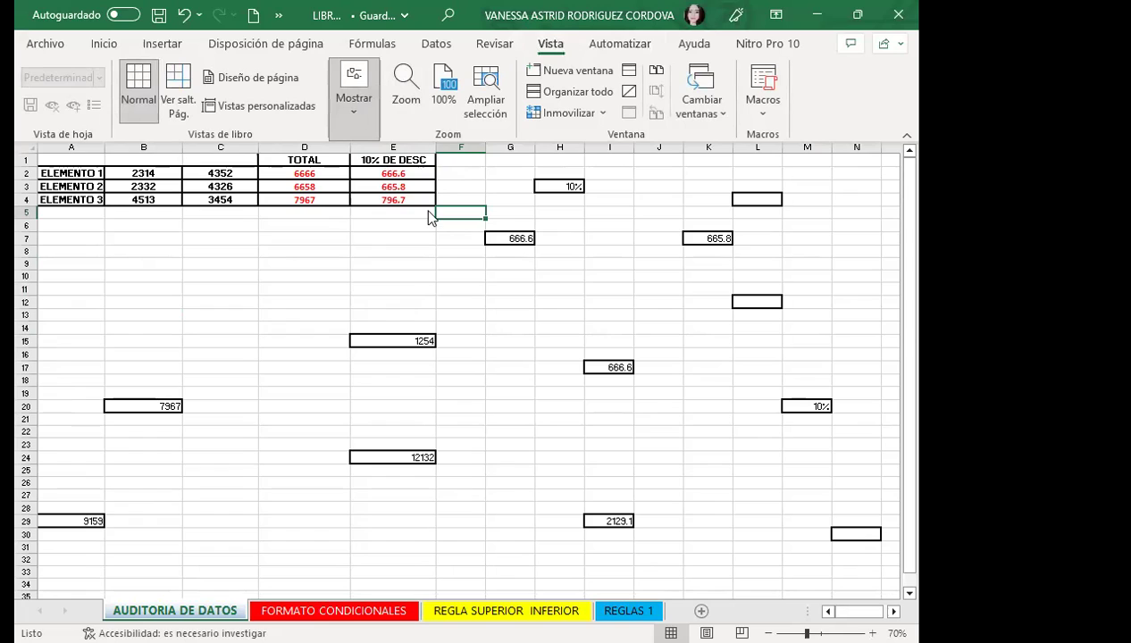
# Reopen and close the Mostrar list, then select cells D11 and E15.
pyautogui.click(355, 112)
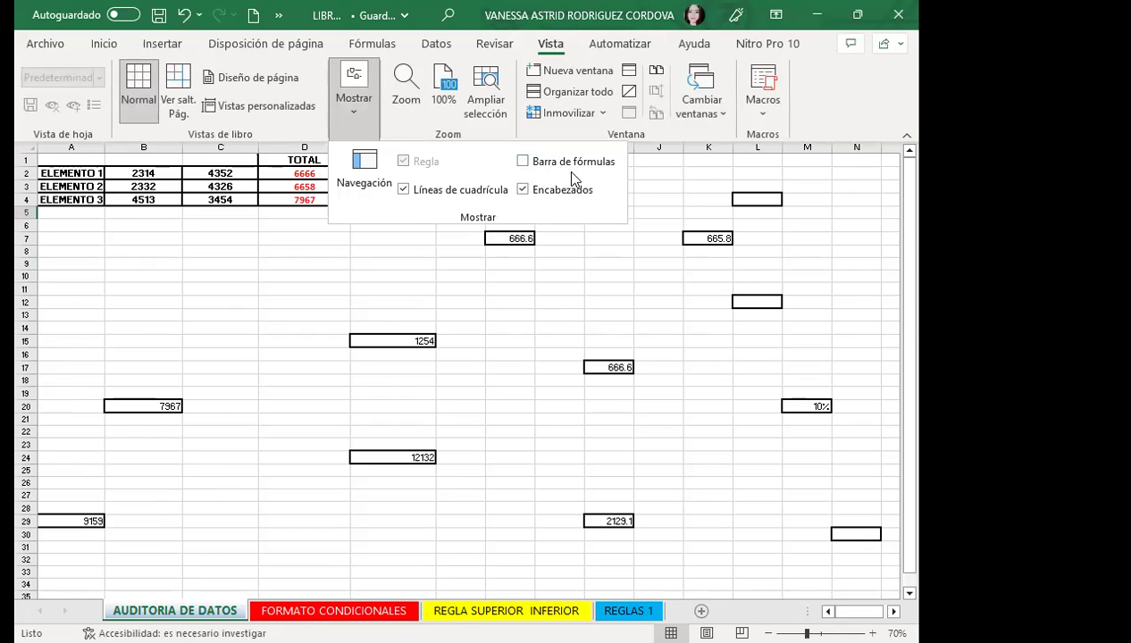
pyautogui.click(348, 285)
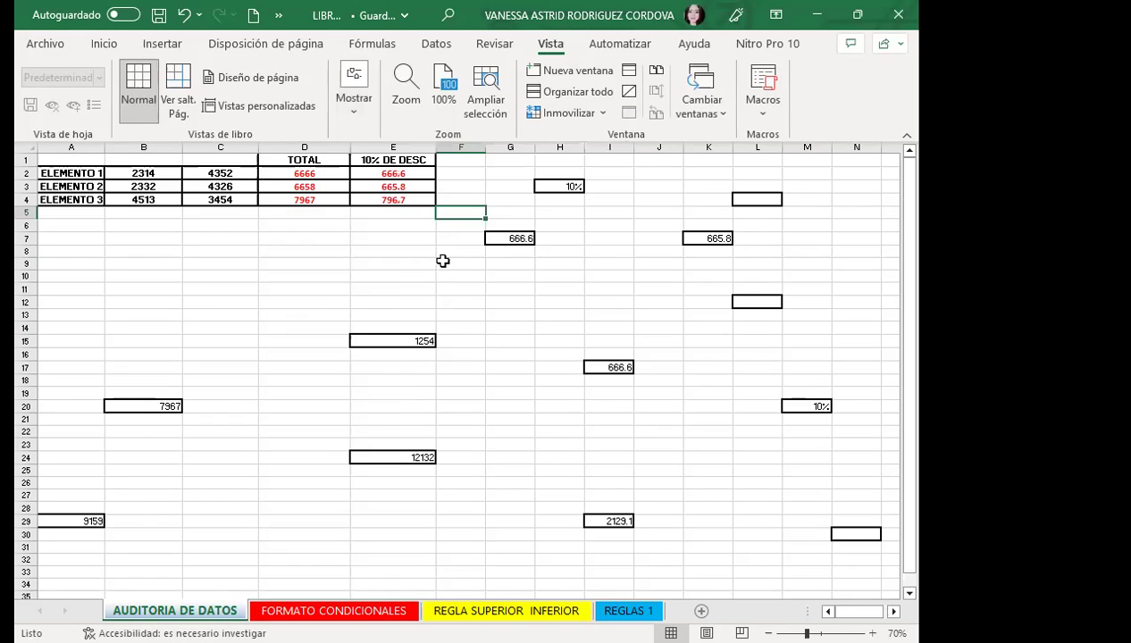
pyautogui.click(346, 286)
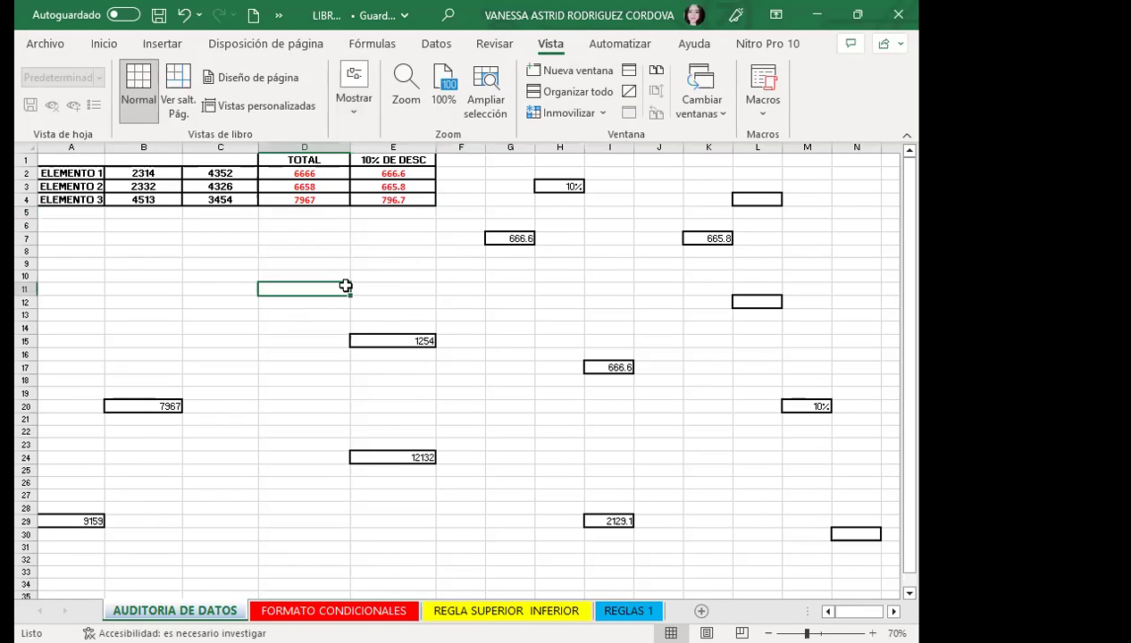
pyautogui.click(391, 338)
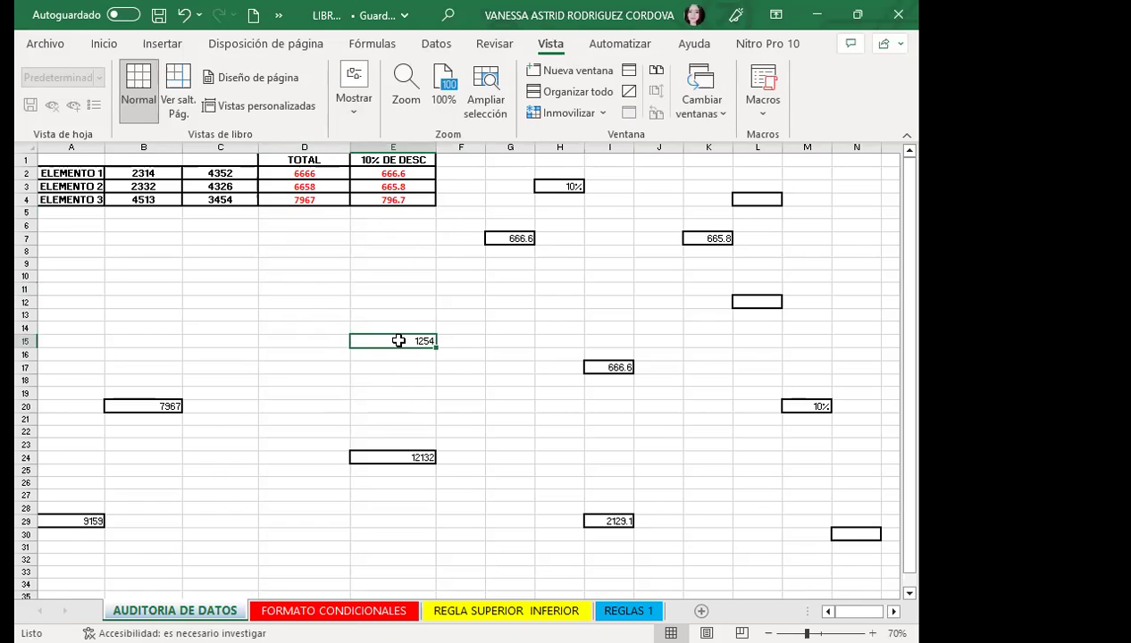
# Inspect E15, then add an I17 reference to G7's formula.
pyautogui.doubleClick(398, 340)
pyautogui.doubleClick(399, 341)
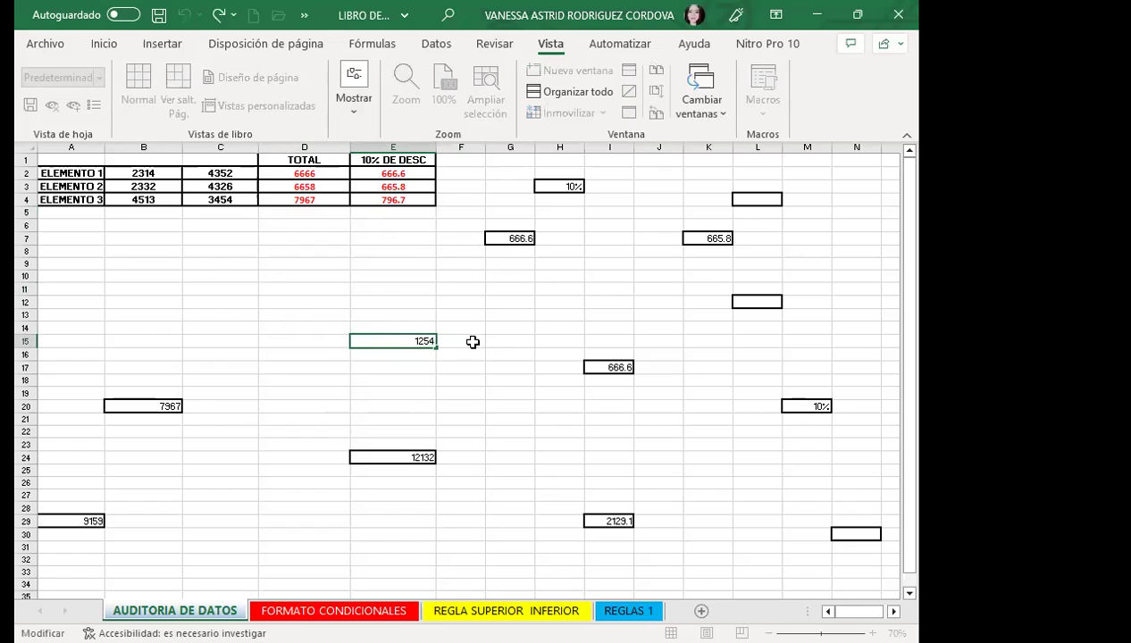
pyautogui.doubleClick(508, 238)
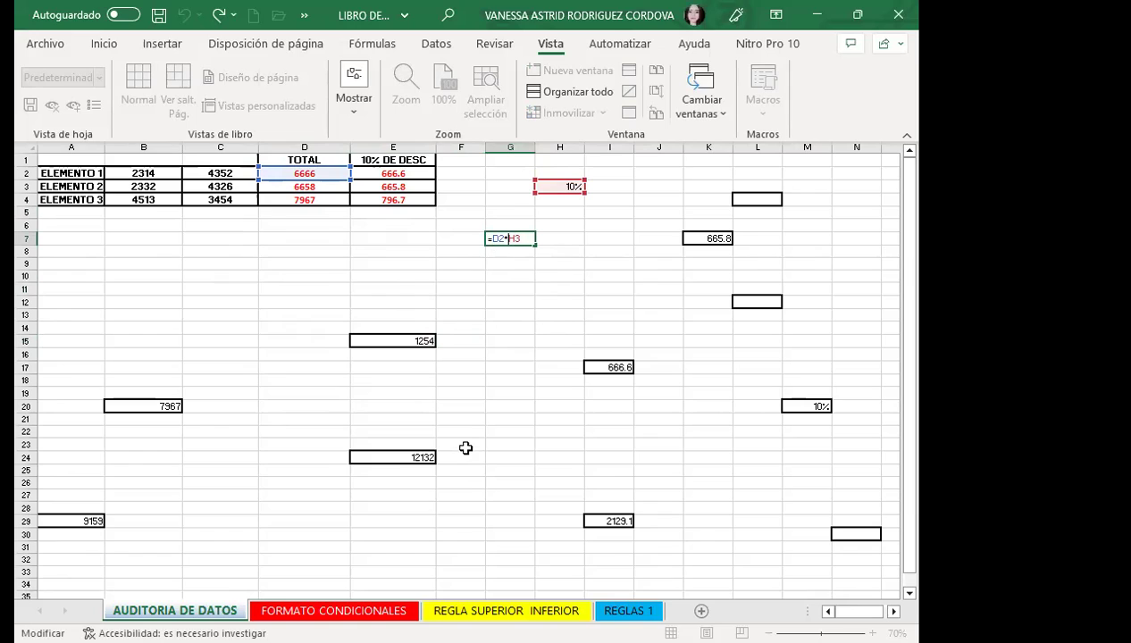
pyautogui.click(608, 367)
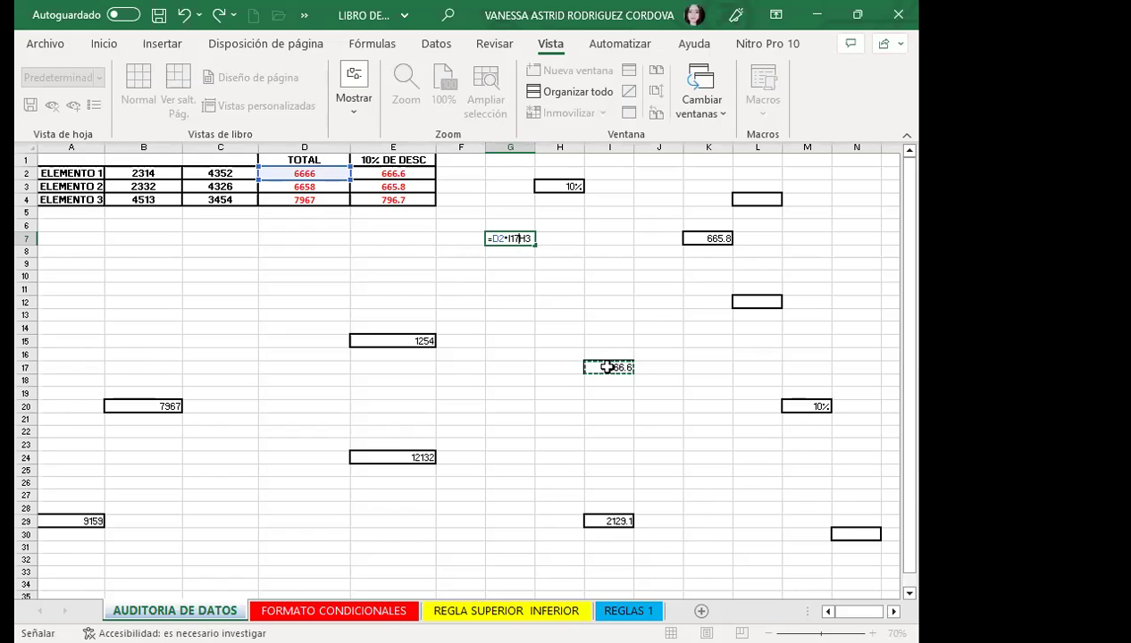
pyautogui.hotkey('ctrl', 'Return')
pyautogui.click(526, 369)
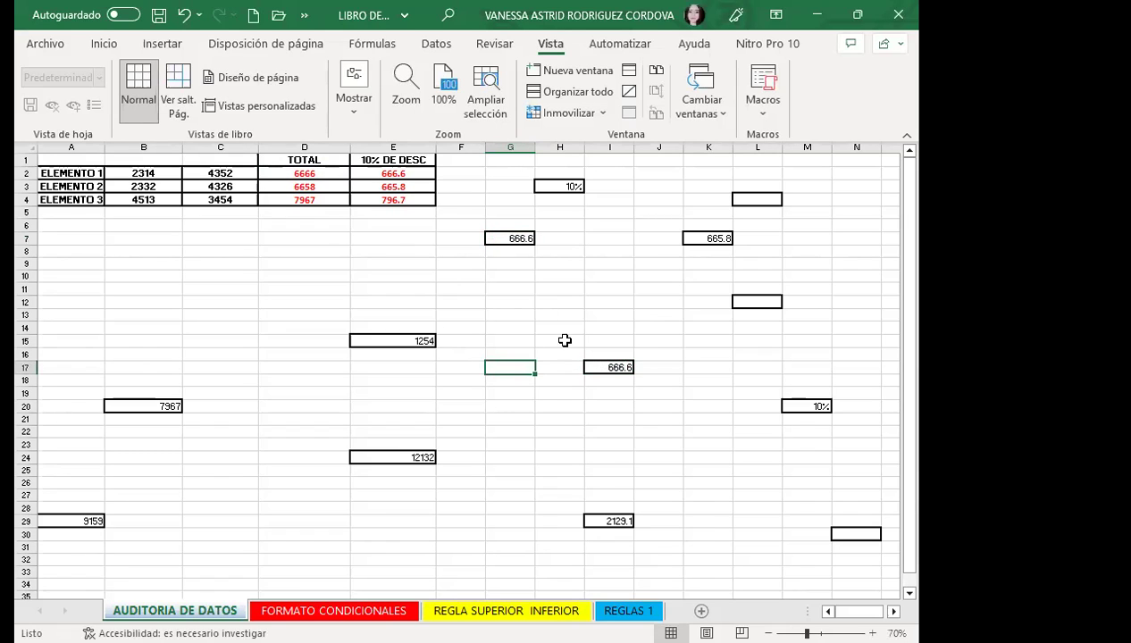
# Check the formulas in K7 (665.8) and E24 (12132), then bring up the Fórmulas auditing tools.
pyautogui.click(715, 239)
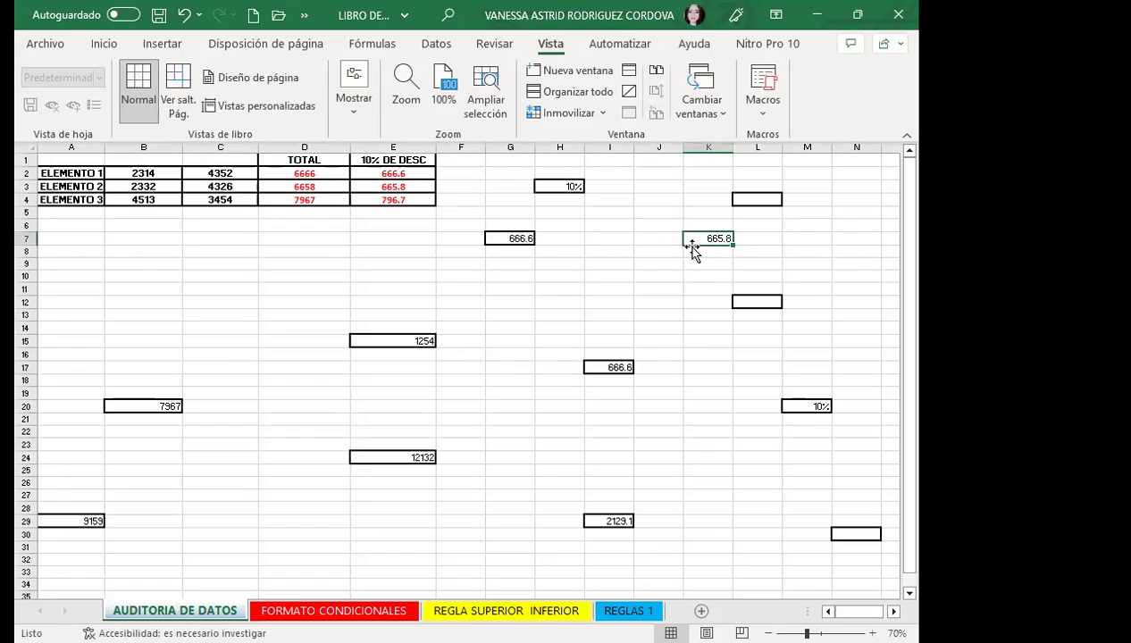
pyautogui.doubleClick(701, 238)
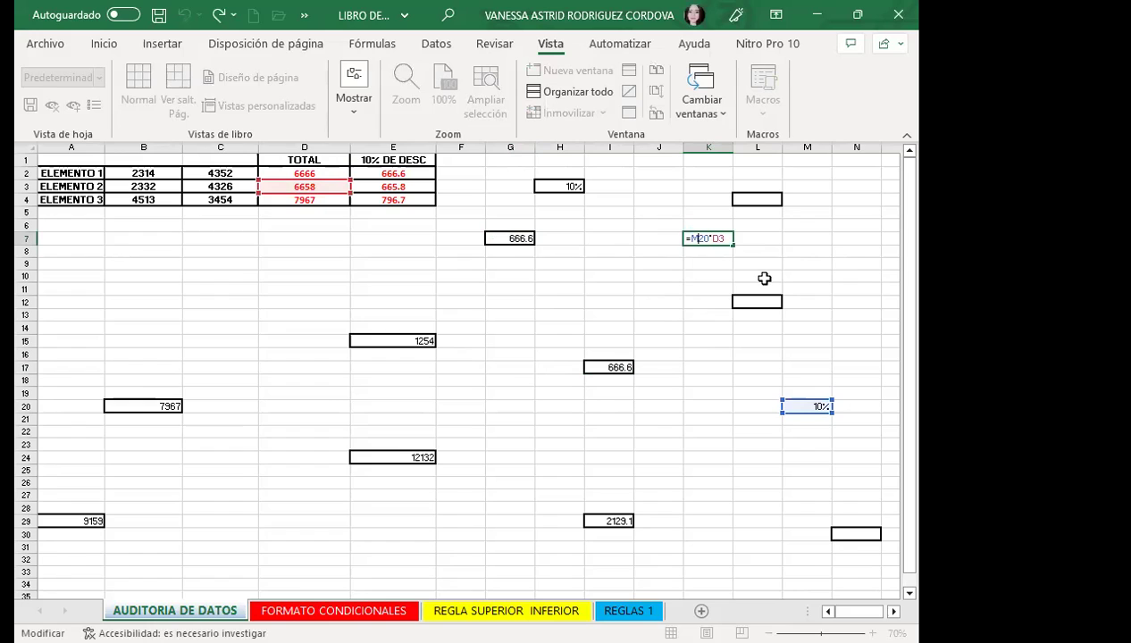
pyautogui.press('Return')
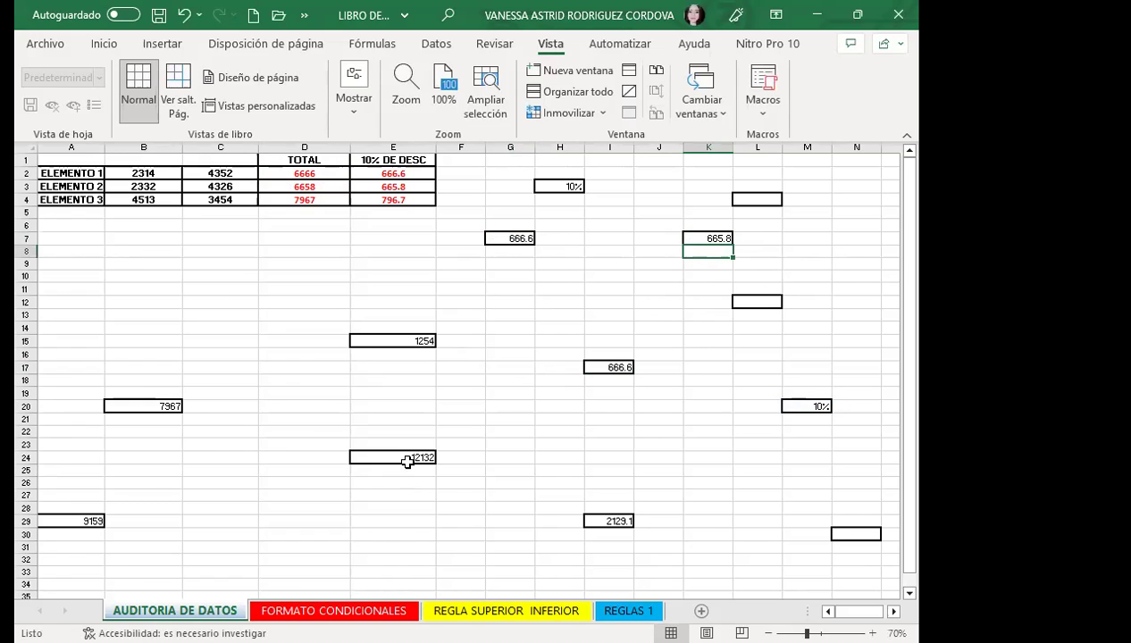
pyautogui.doubleClick(408, 461)
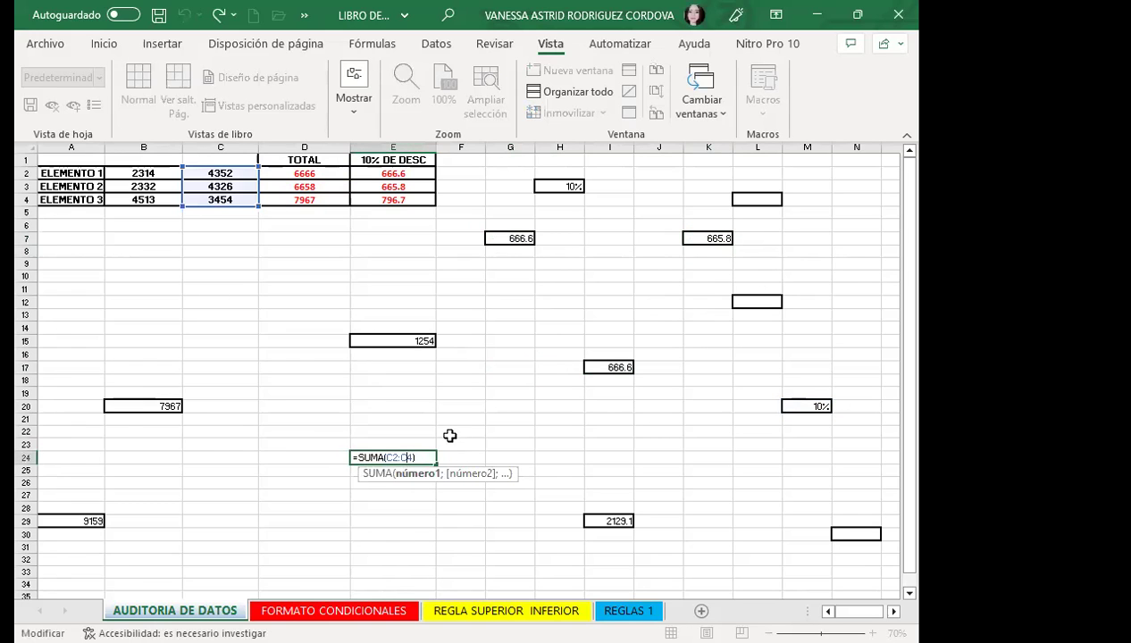
pyautogui.press('Return')
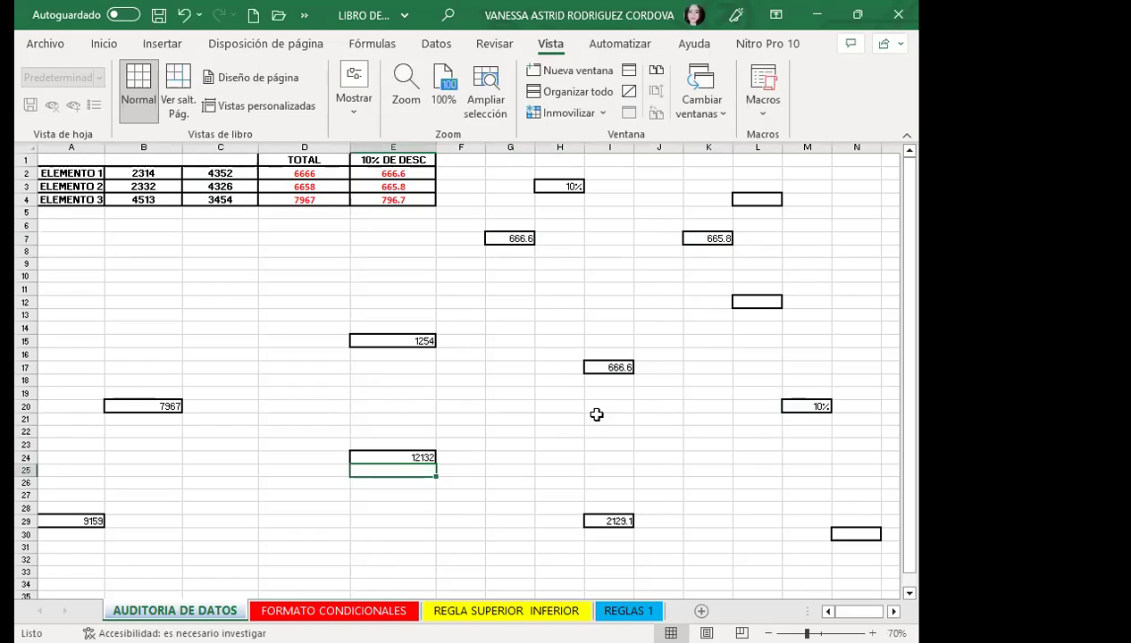
pyautogui.click(367, 454)
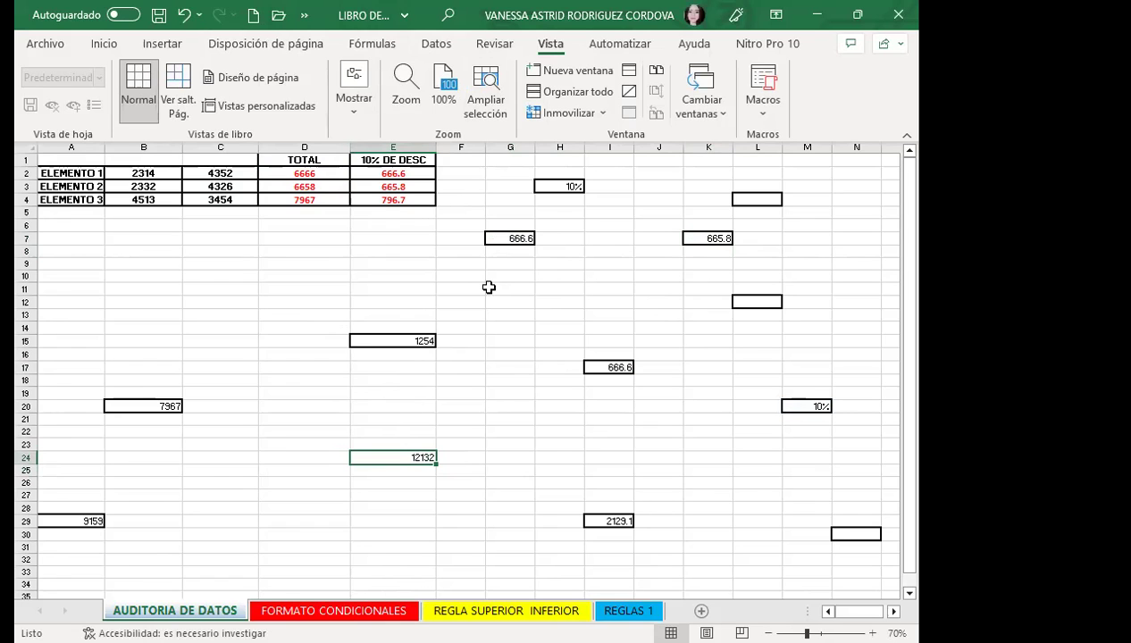
pyautogui.click(368, 43)
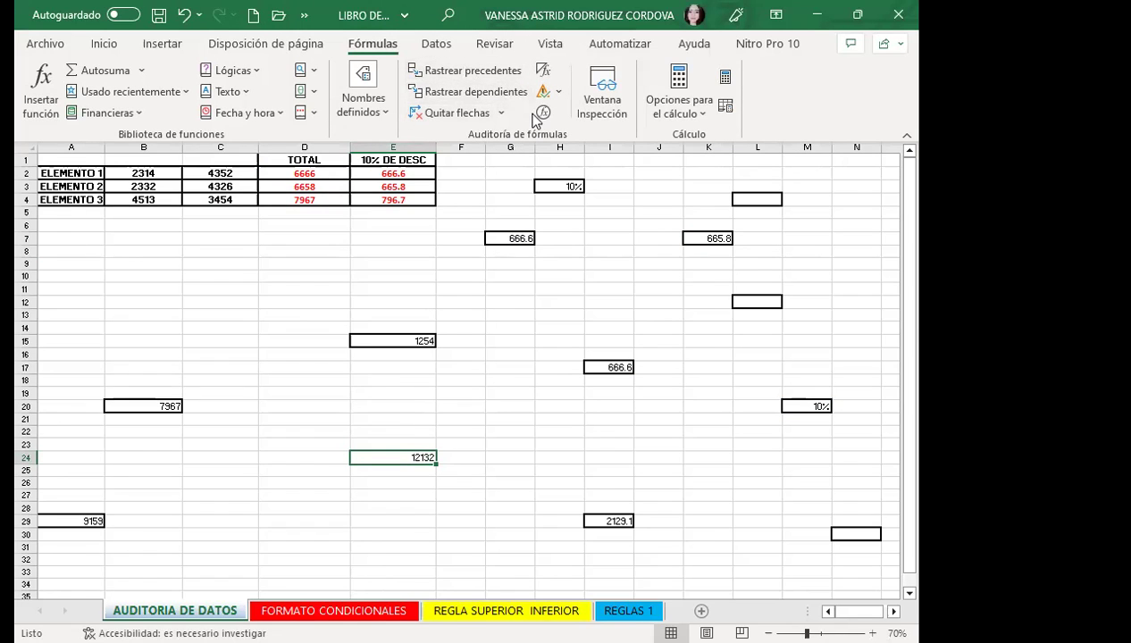
# Trace the dependents of D2, then remove all trace arrows.
pyautogui.click(292, 161)
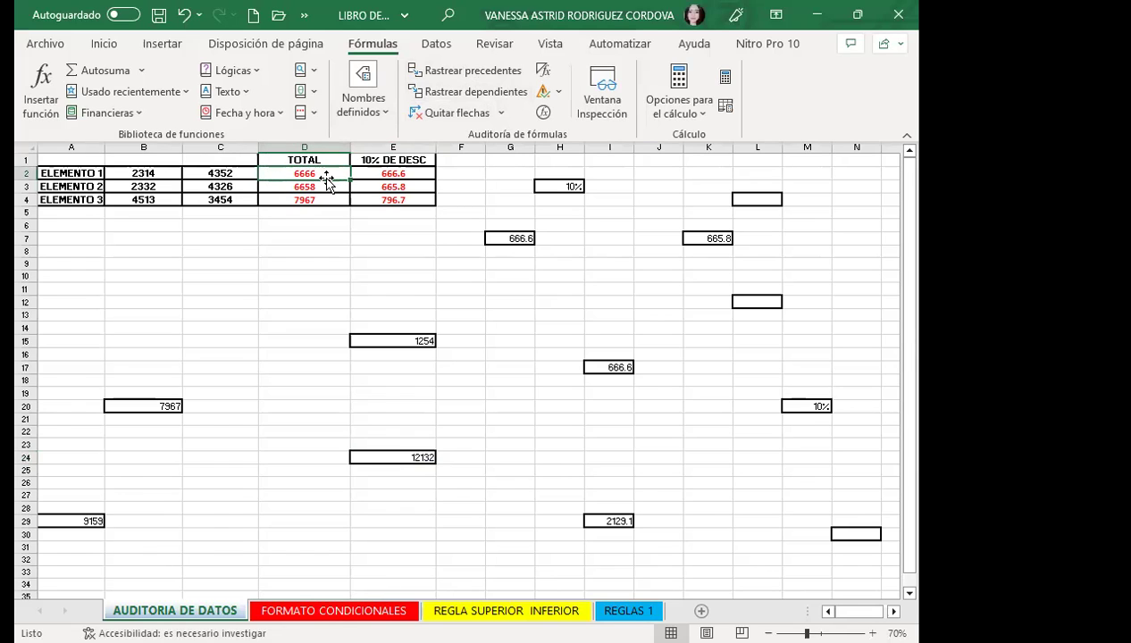
pyautogui.click(439, 95)
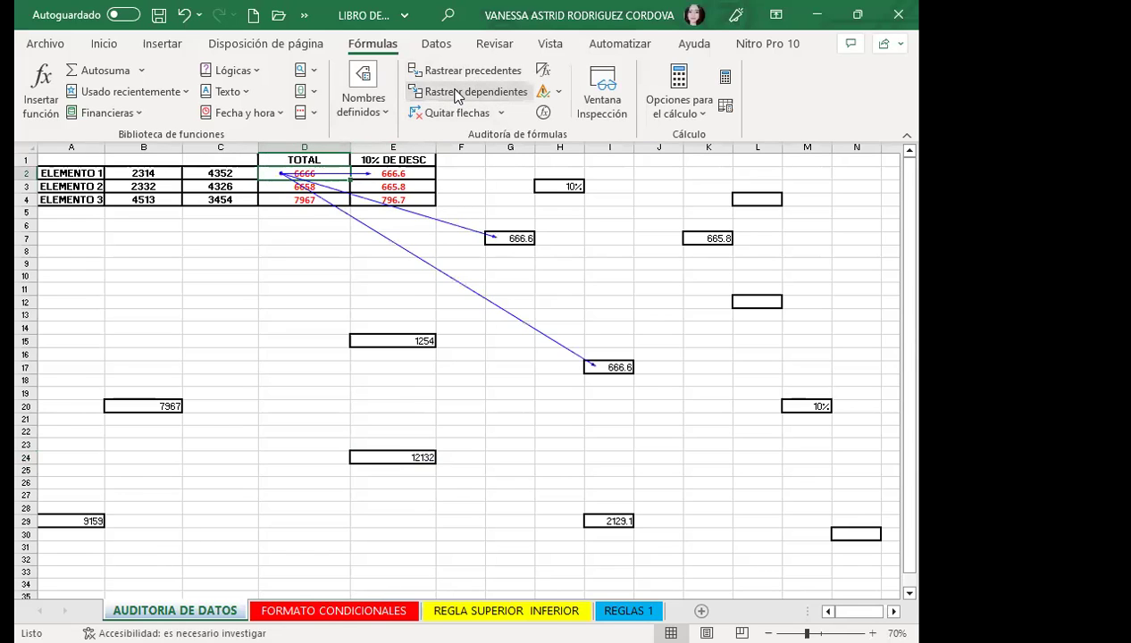
pyautogui.click(300, 238)
pyautogui.click(438, 114)
# Trace D2's precedents from B2 and C2 and its dependents again, then select K7.
pyautogui.click(296, 173)
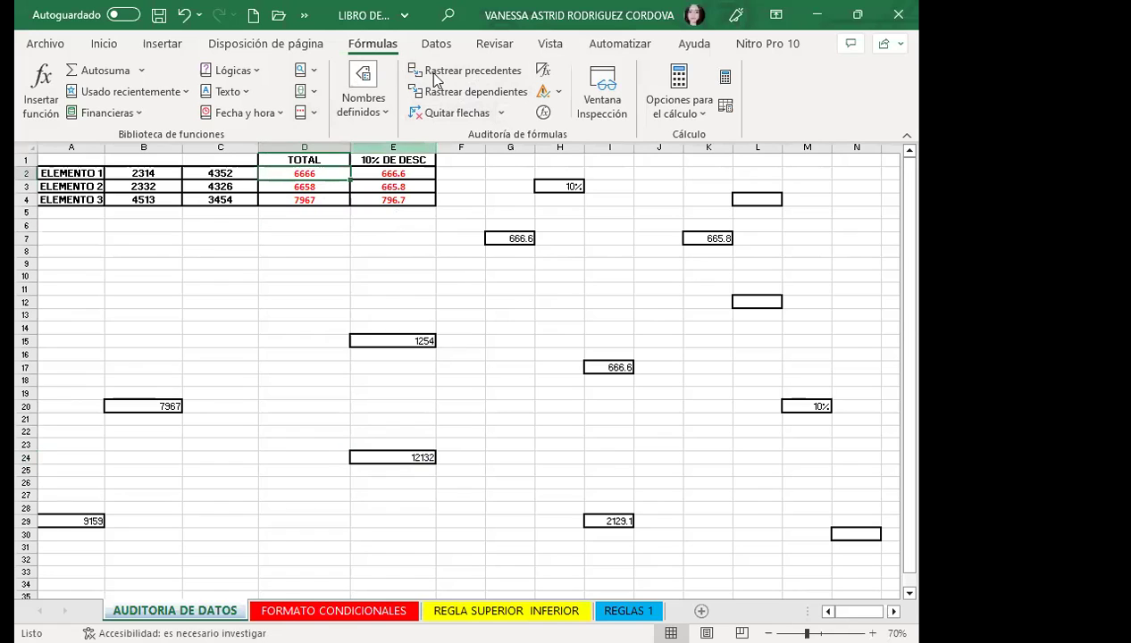
pyautogui.click(471, 79)
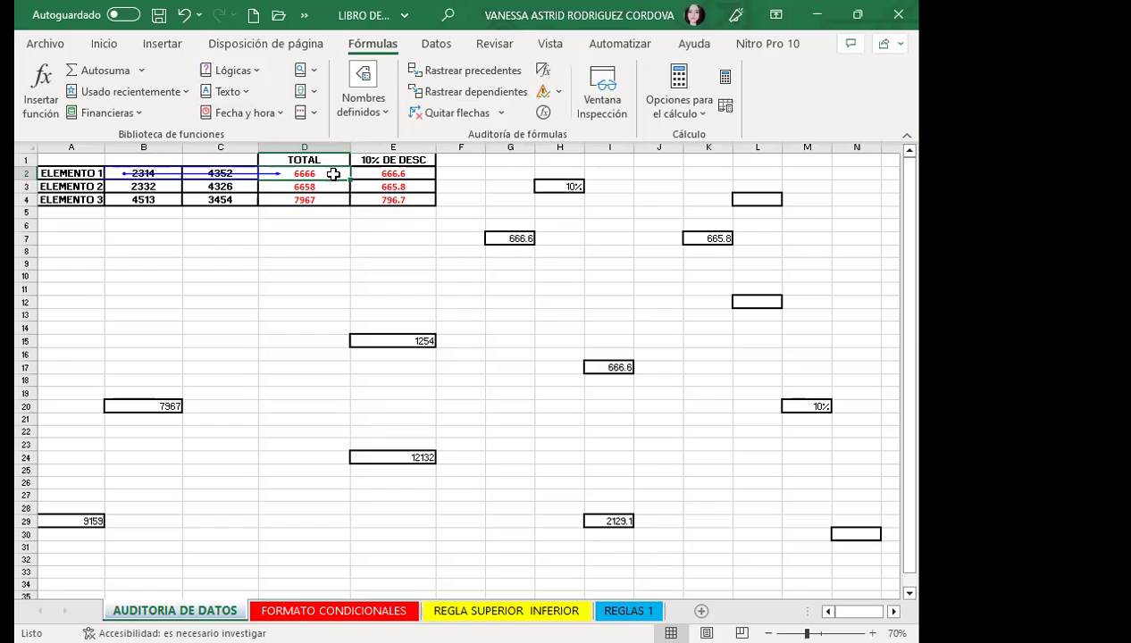
pyautogui.click(473, 92)
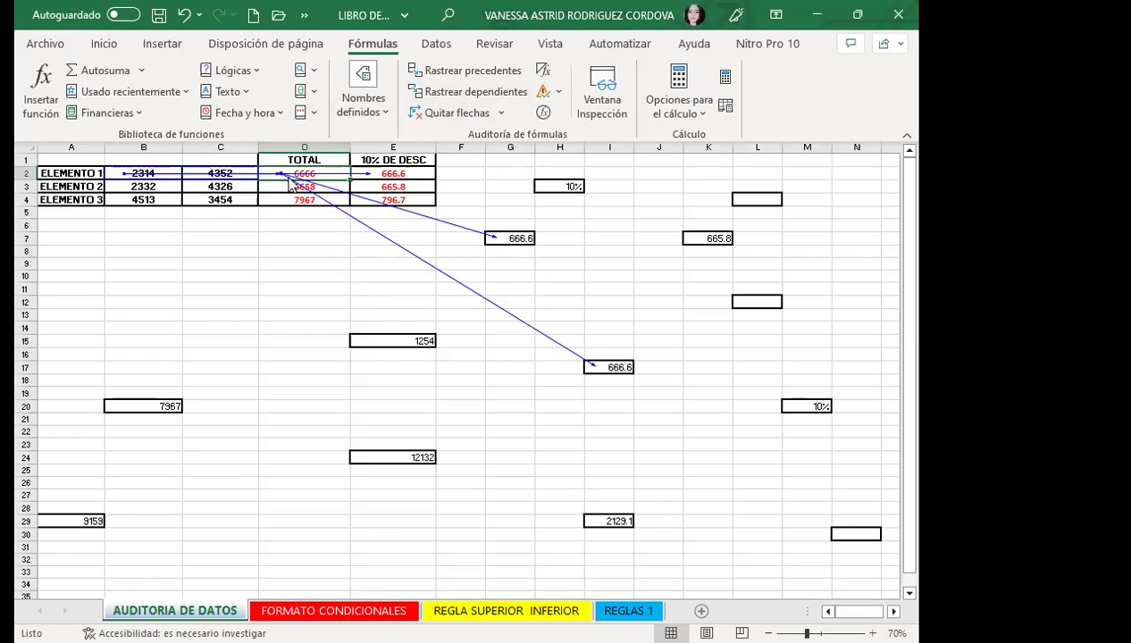
pyautogui.click(712, 240)
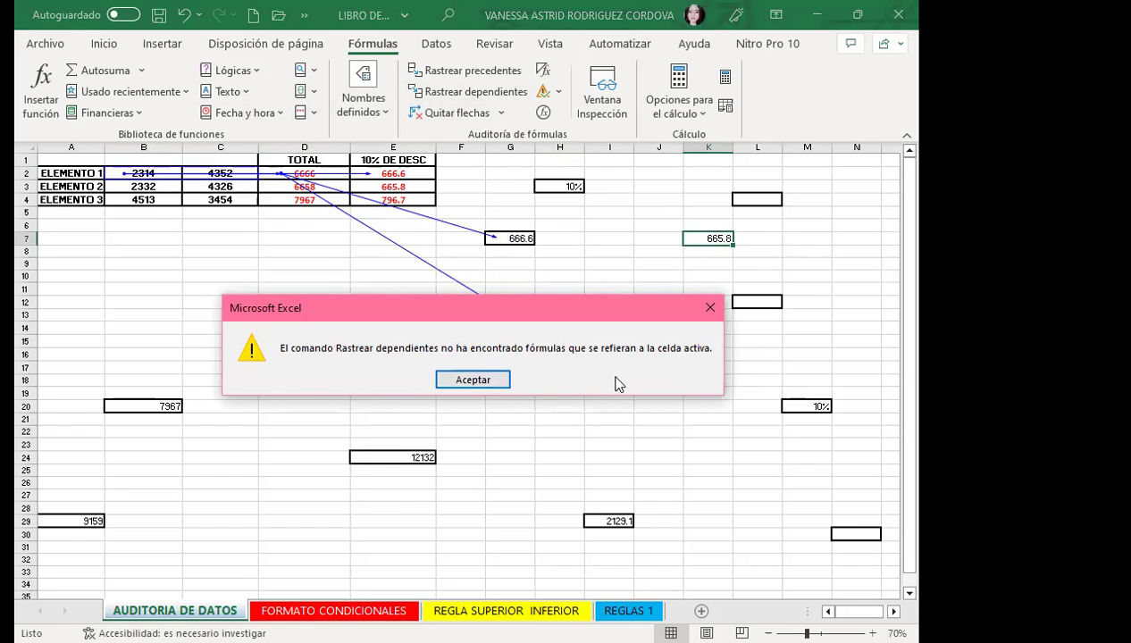
# Trace precedents of K7, B20 (7967), A29 (9159), E24 (12132) and I29 (2129.1).
pyautogui.click(710, 308)
pyautogui.click(473, 73)
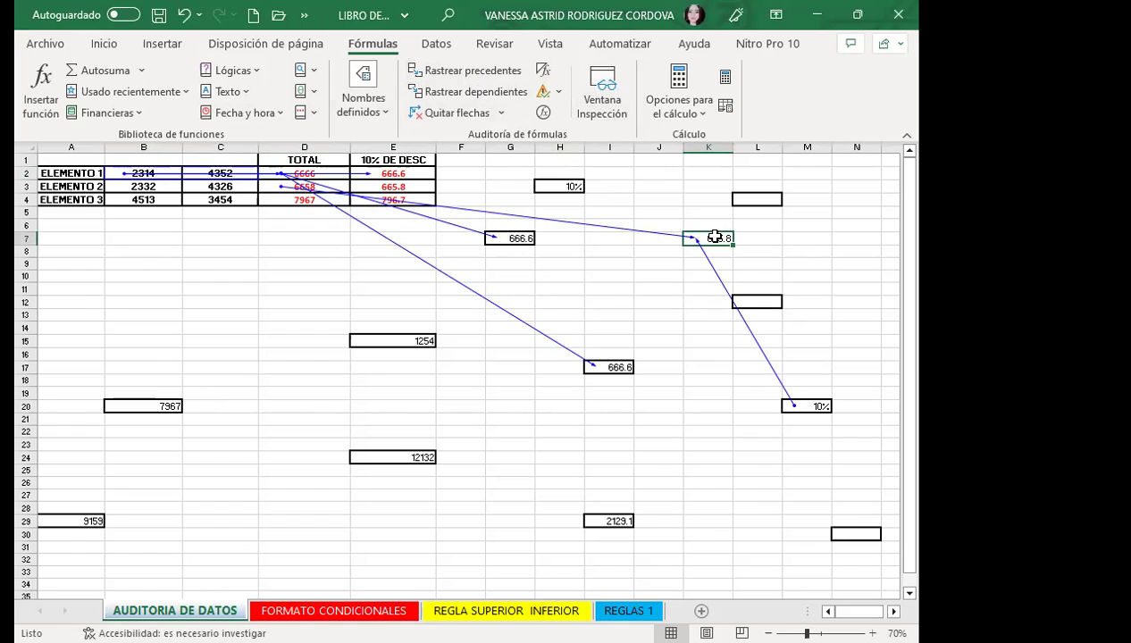
pyautogui.click(170, 406)
pyautogui.click(470, 70)
pyautogui.click(62, 516)
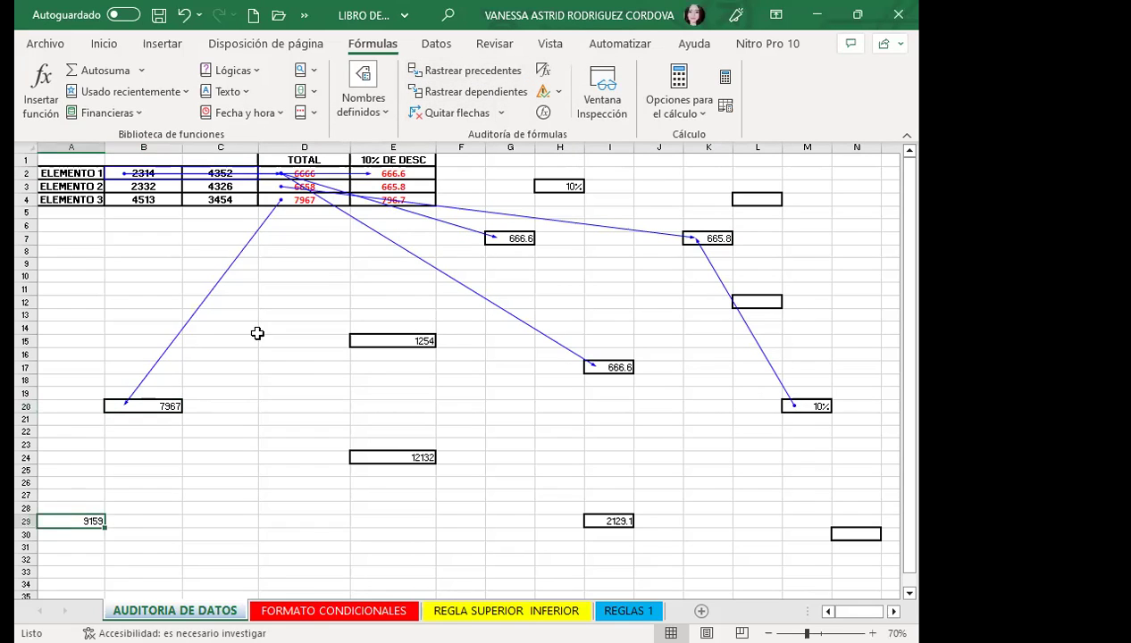
pyautogui.click(465, 71)
pyautogui.click(395, 469)
pyautogui.click(397, 457)
pyautogui.click(469, 70)
pyautogui.click(609, 521)
pyautogui.click(469, 71)
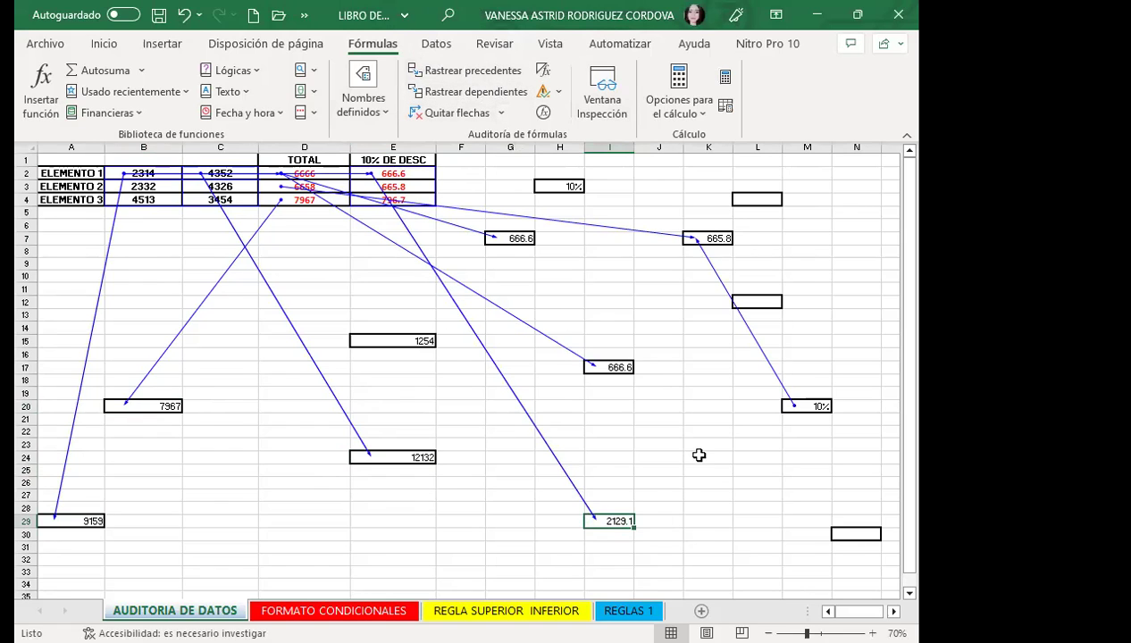
# Trace the dependents of the 10% value in H3, then undo.
pyautogui.scroll(-1, 641, 441)
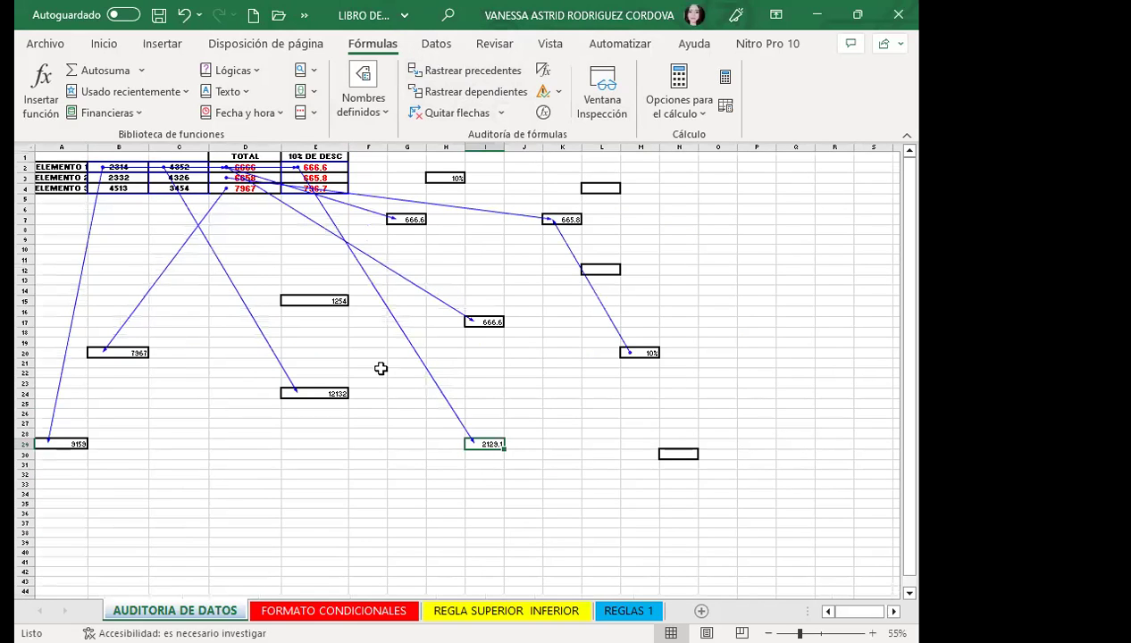
pyautogui.click(442, 178)
pyautogui.click(437, 98)
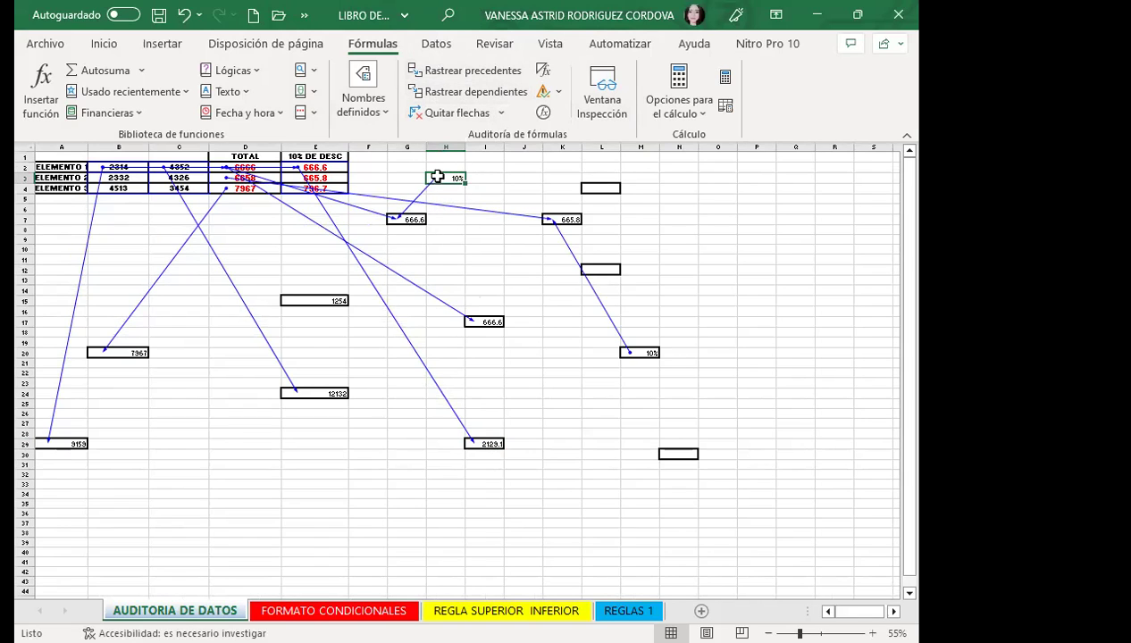
pyautogui.hotkey('ctrl', 'z')
# Remove all trace arrows and dismiss the no-arrows warning.
pyautogui.click(435, 108)
pyautogui.click(435, 108)
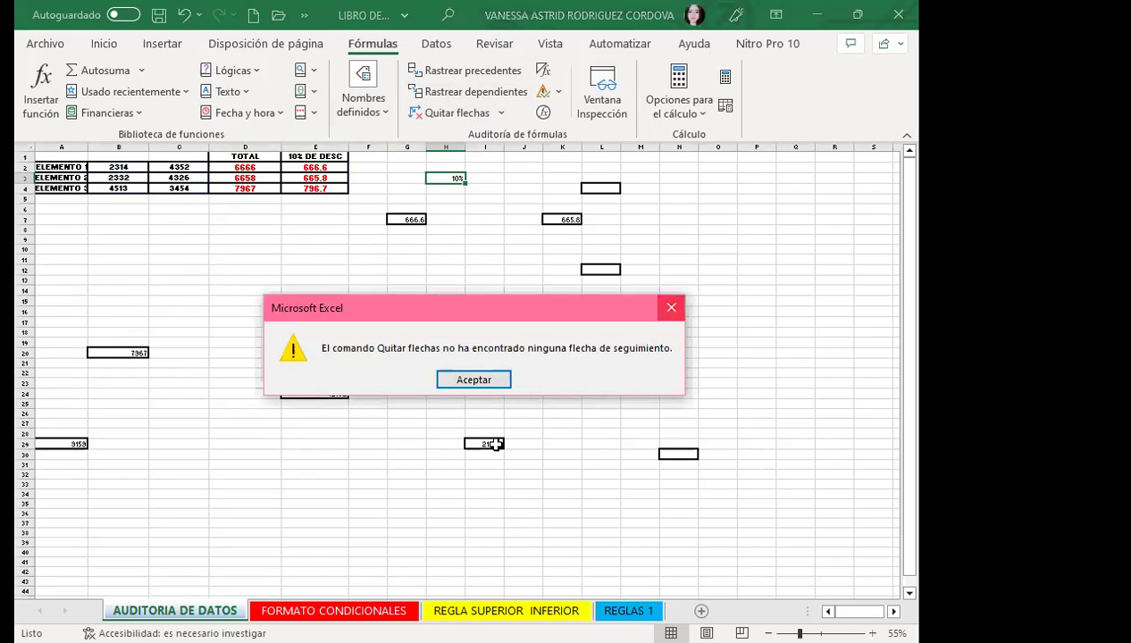
pyautogui.click(673, 308)
# Trace precedents of I29 (2129.1), K7 (665.8) and B20 (7967).
pyautogui.click(489, 444)
pyautogui.click(461, 71)
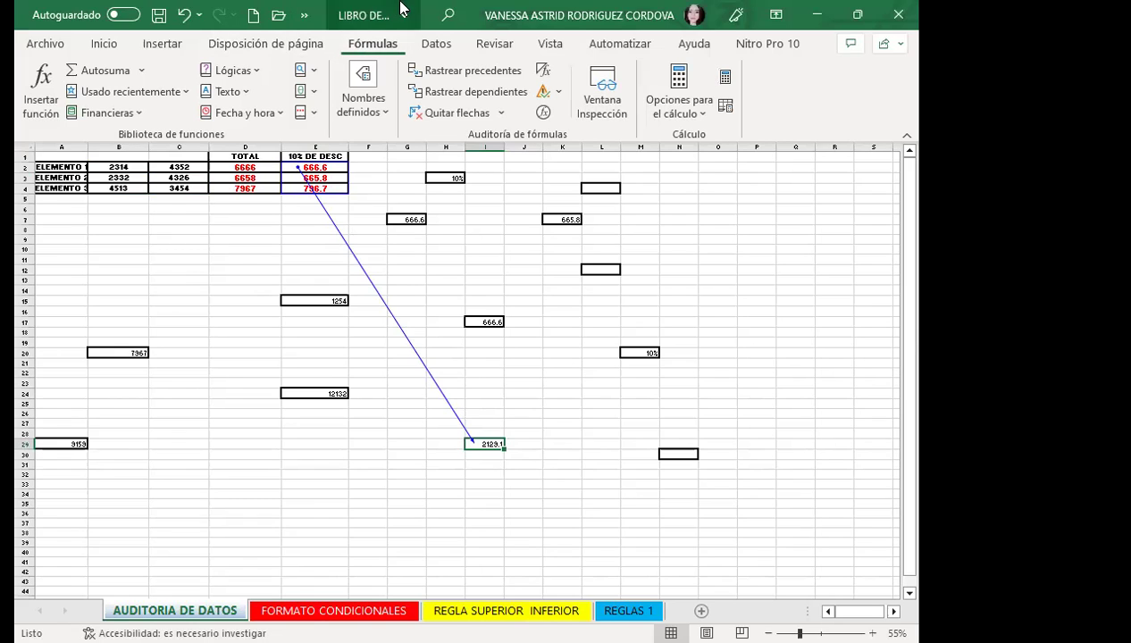
pyautogui.click(556, 225)
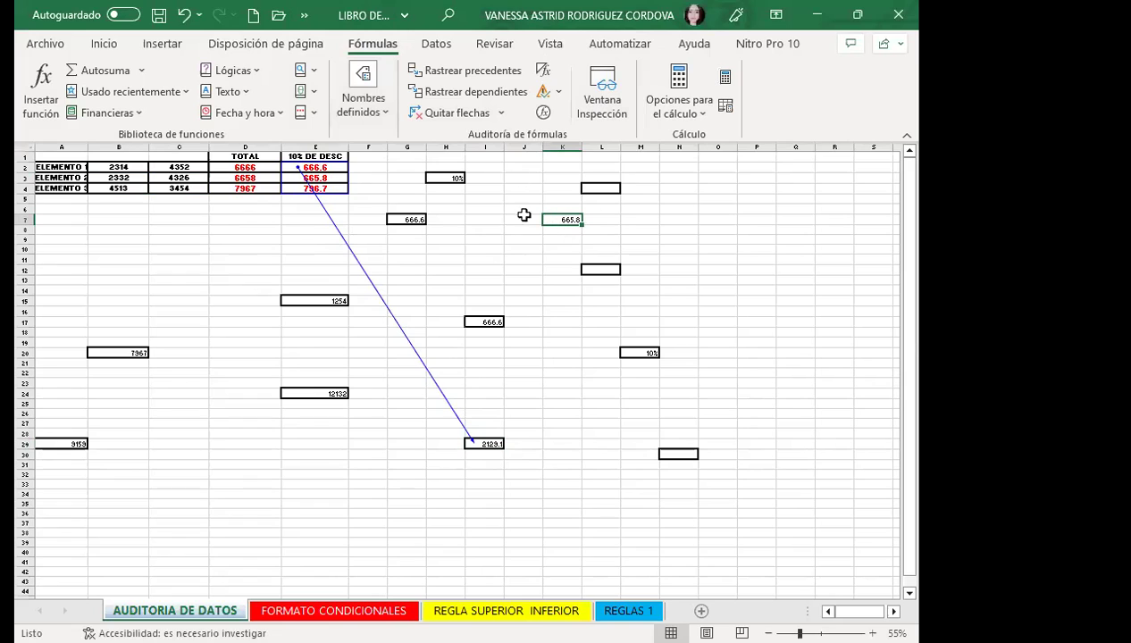
pyautogui.click(458, 73)
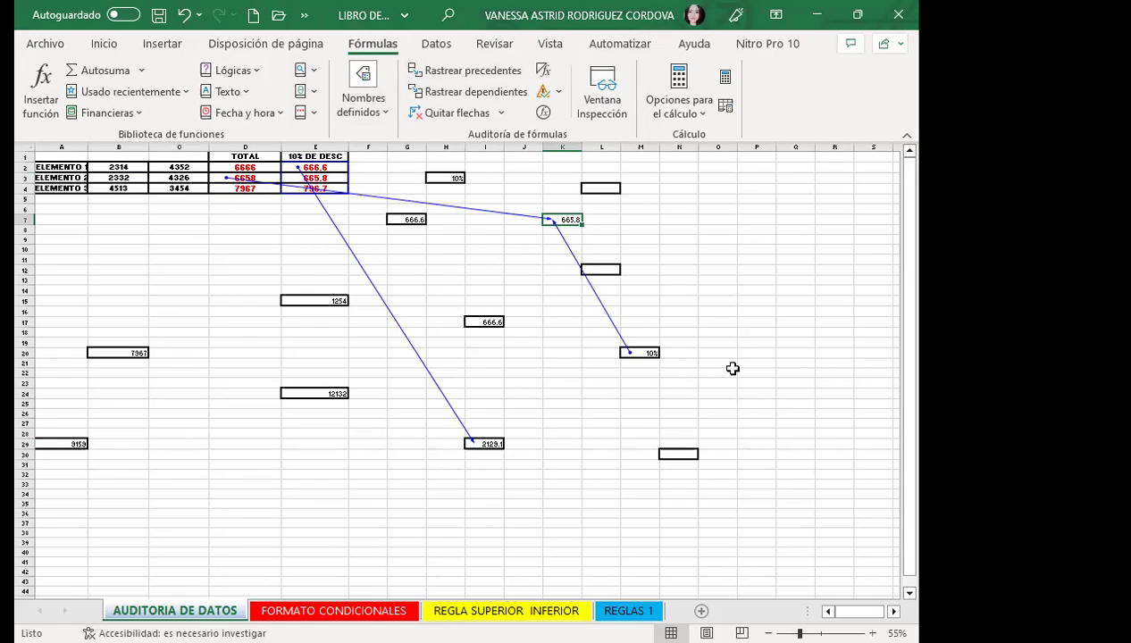
pyautogui.click(125, 352)
pyautogui.click(456, 71)
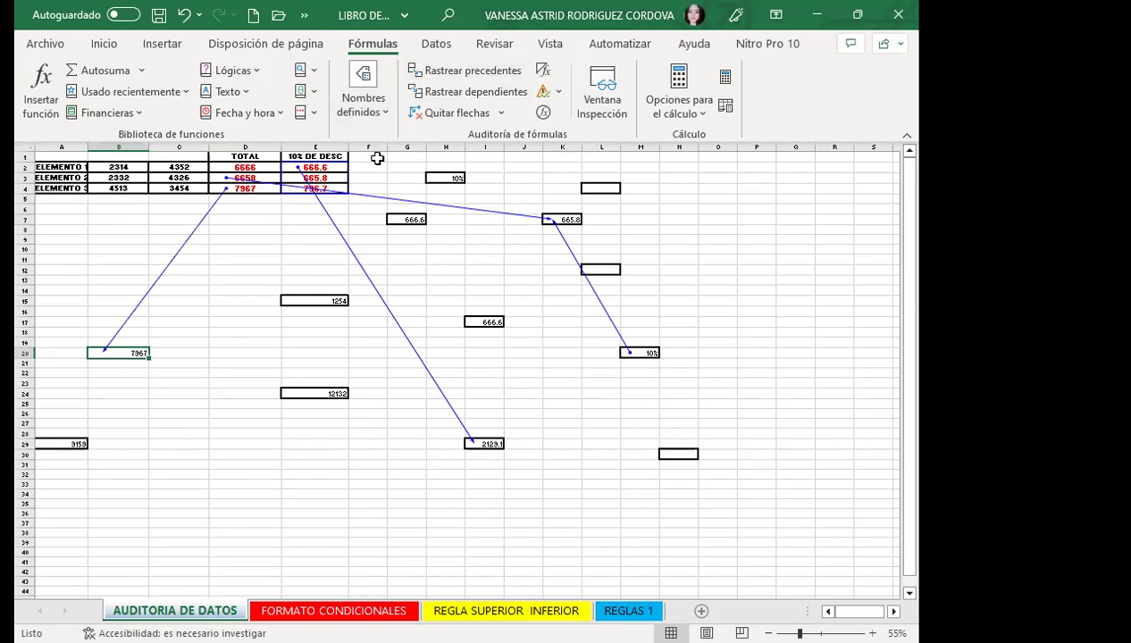
# Check the 1254 cell E15 for precedents and dependents, dismissing both messages.
pyautogui.click(315, 301)
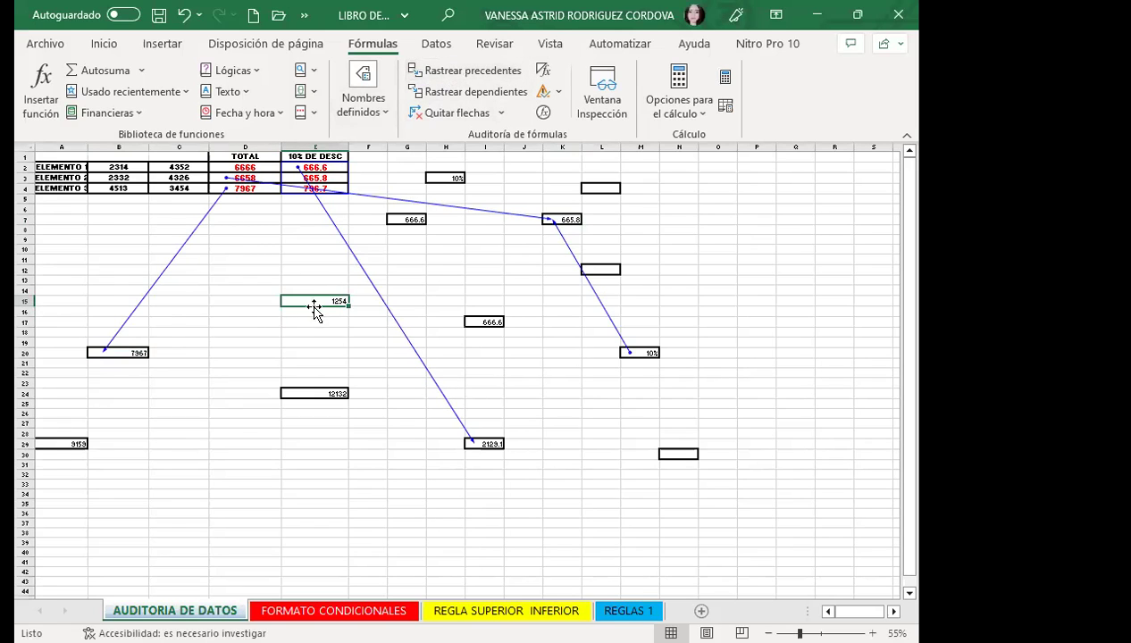
pyautogui.click(447, 70)
pyautogui.press('Return')
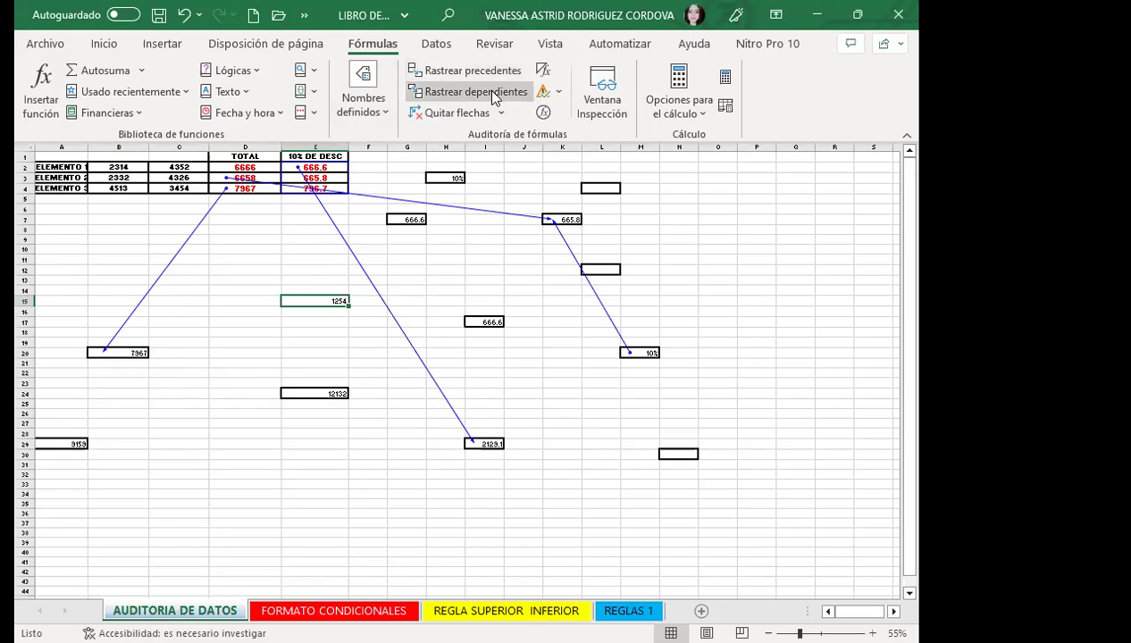
pyautogui.click(476, 91)
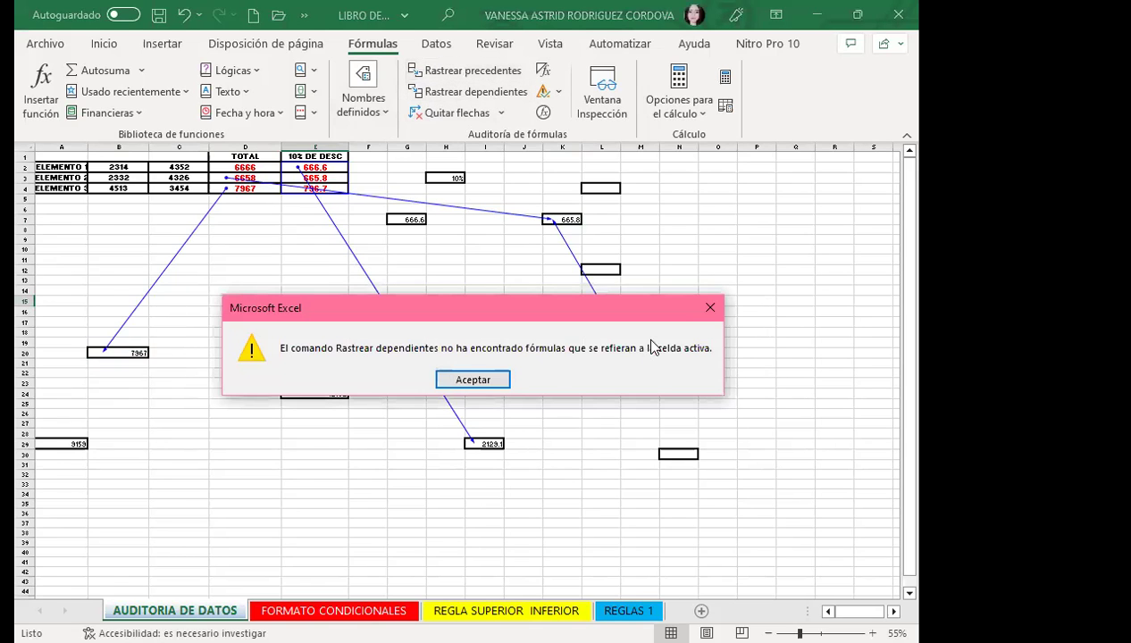
pyautogui.click(716, 307)
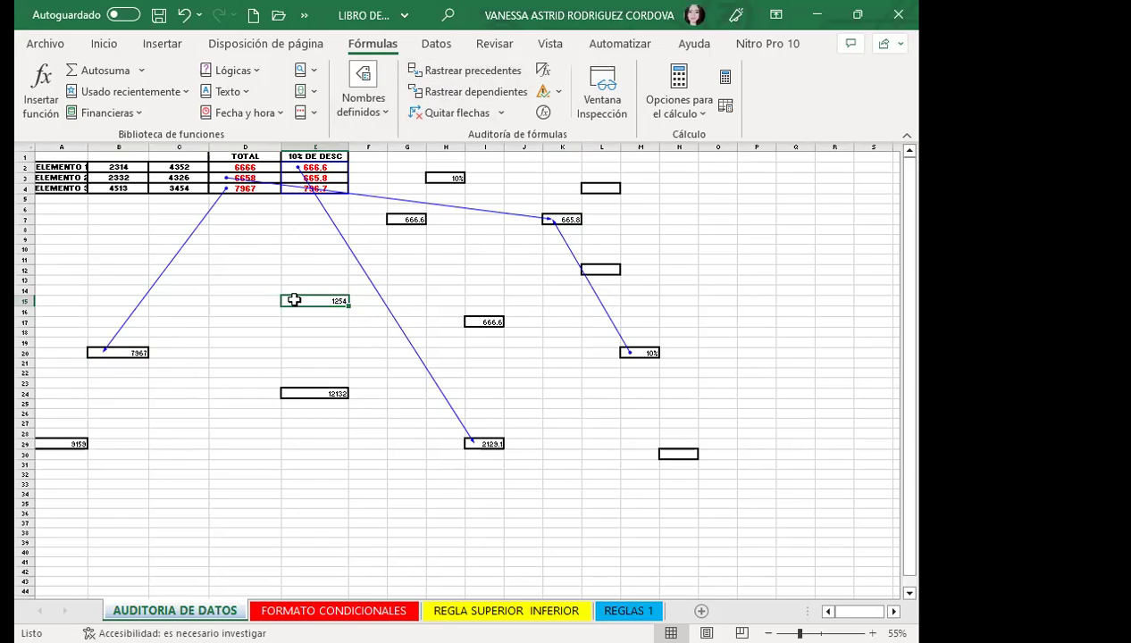
# Turn Barra de fórmulas back on from the Vista tab's Mostrar options.
pyautogui.click(550, 43)
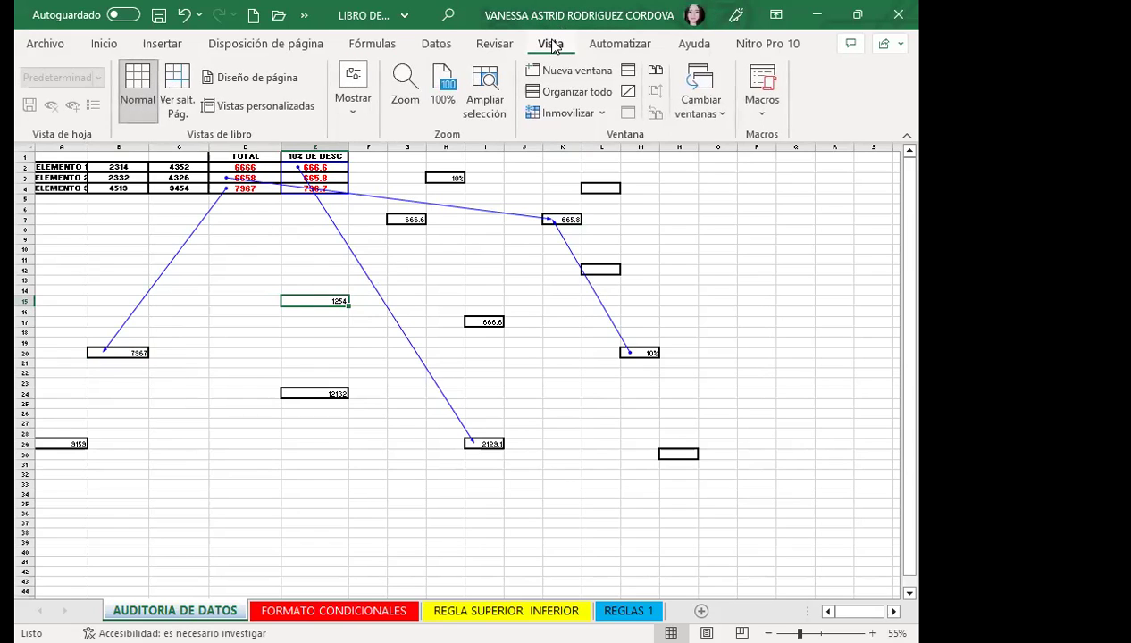
pyautogui.click(356, 115)
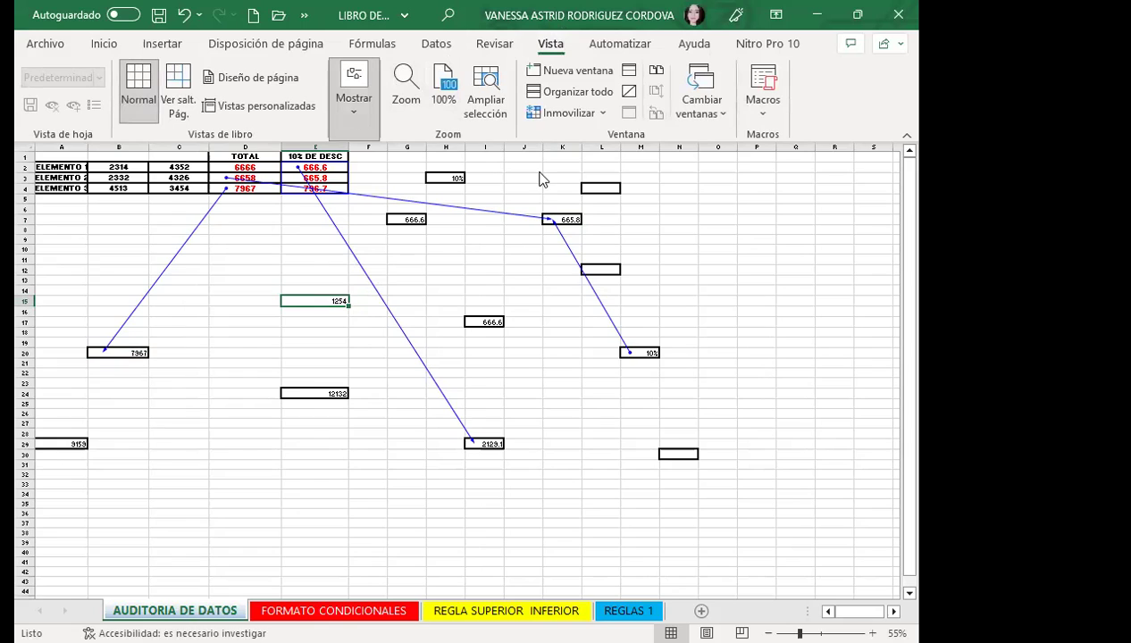
pyautogui.click(527, 163)
# Inspect the 1254 value without changing it, then return to the Fórmulas tab.
pyautogui.click(385, 297)
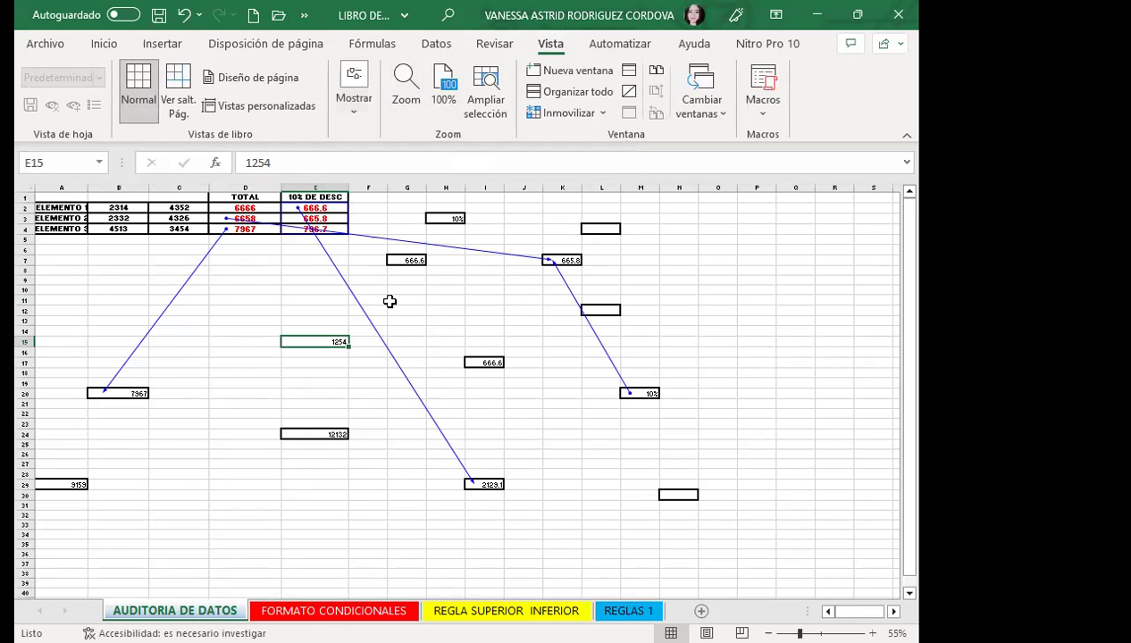
pyautogui.doubleClick(257, 160)
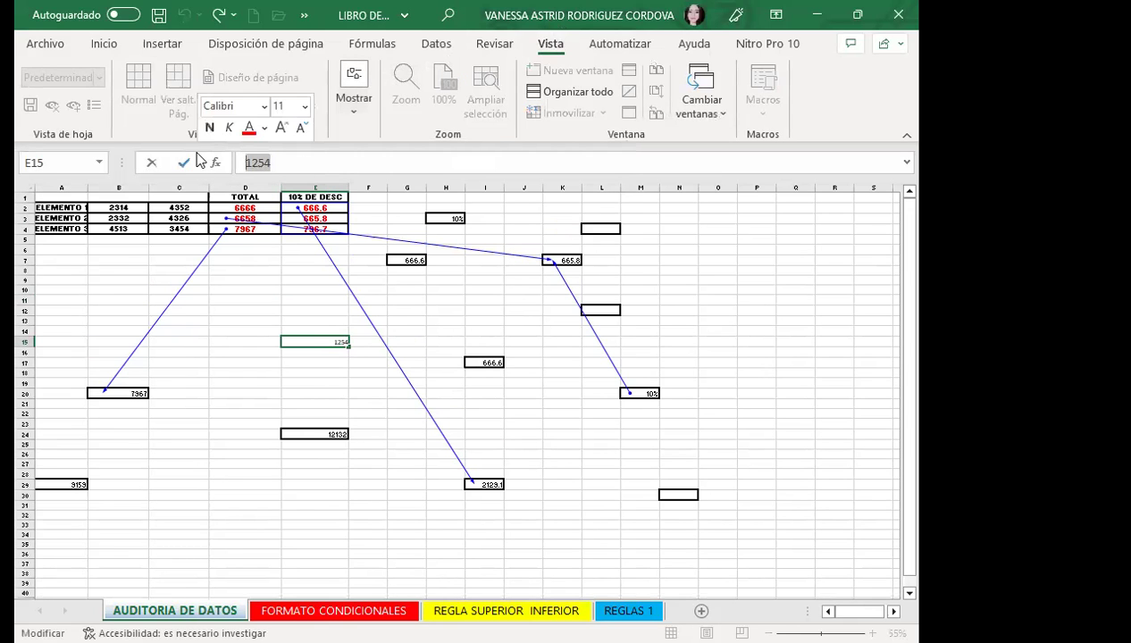
pyautogui.press('Escape')
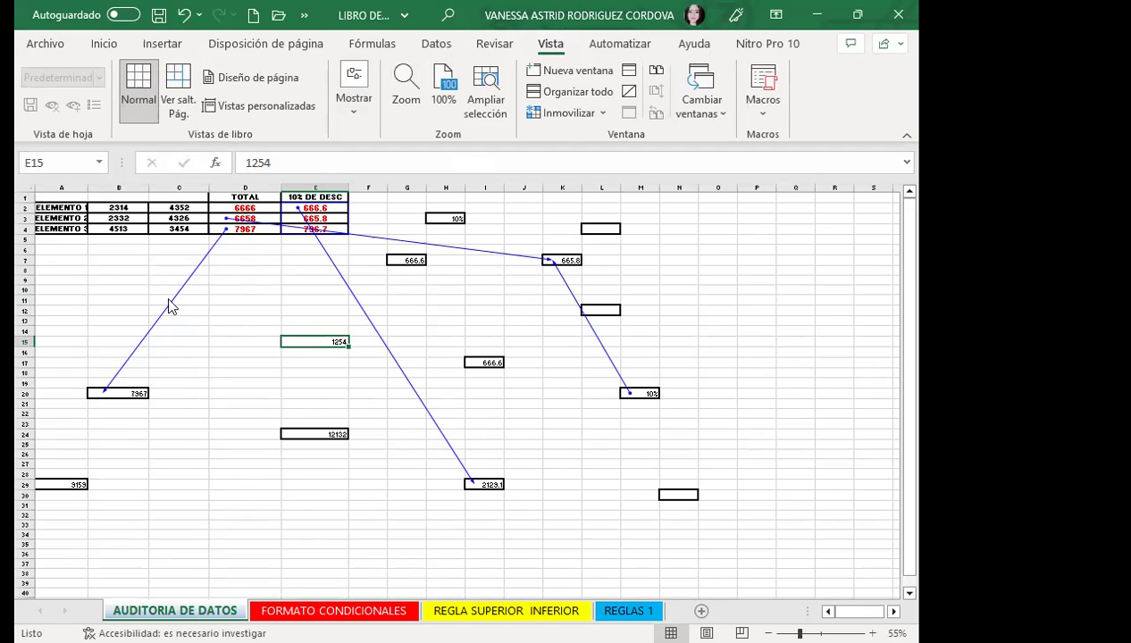
pyautogui.click(563, 527)
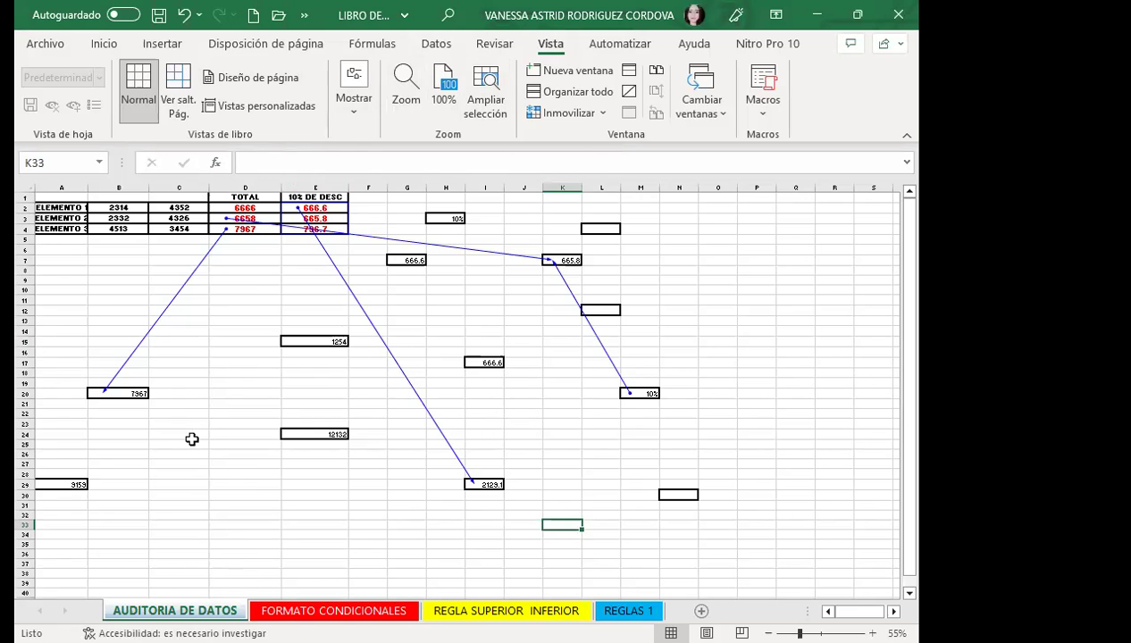
pyautogui.click(365, 48)
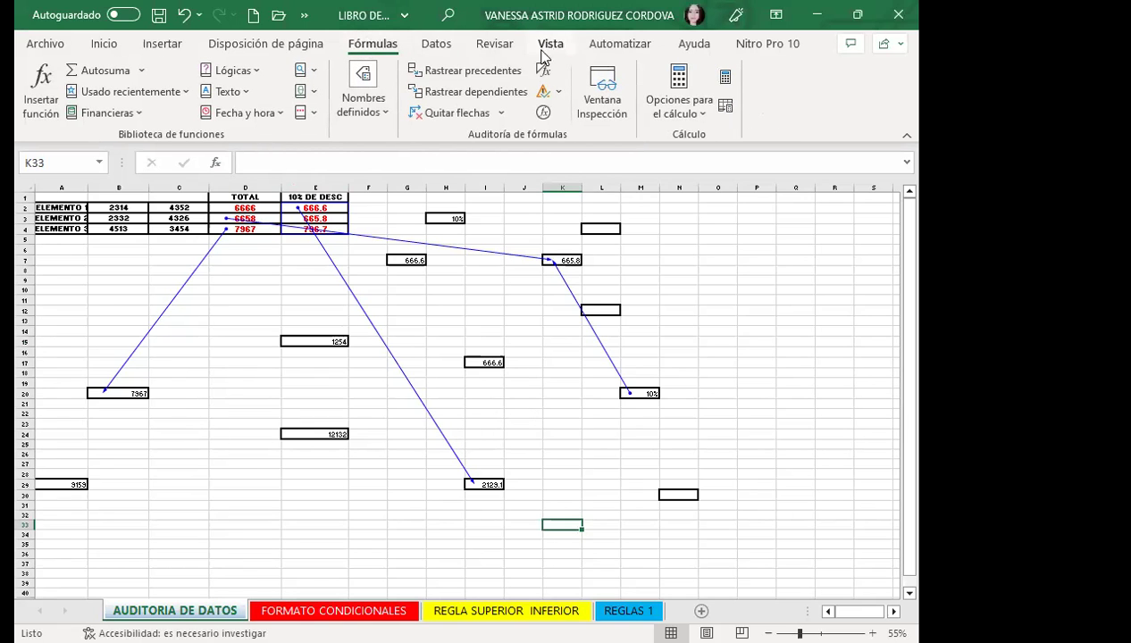
# Trace the precedents of the 12132 total in E24.
pyautogui.click(300, 437)
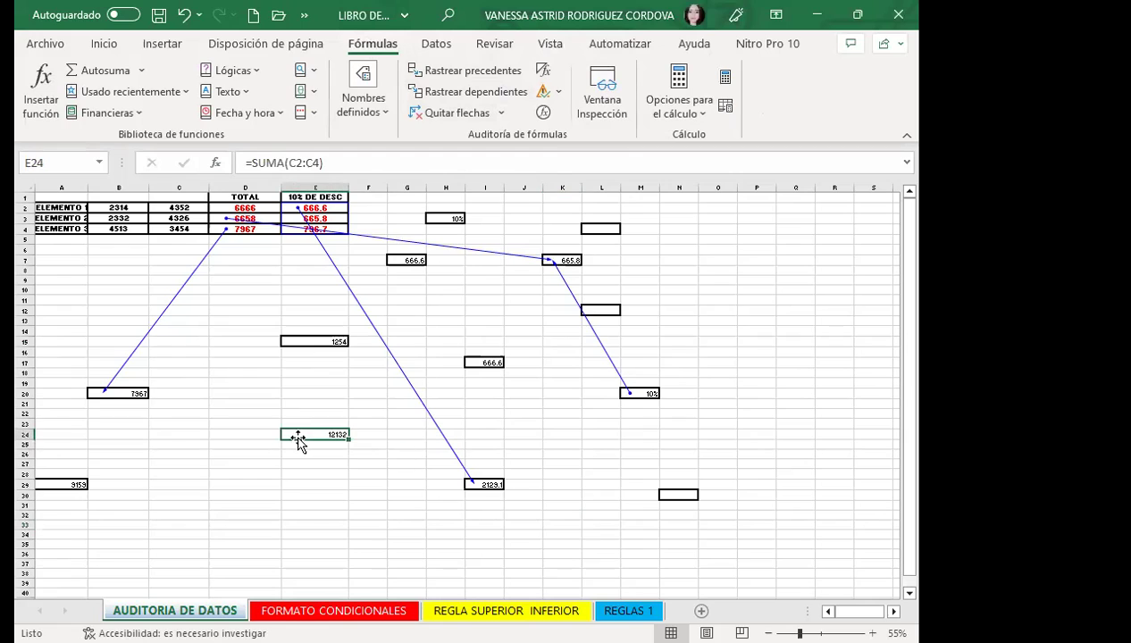
pyautogui.click(499, 71)
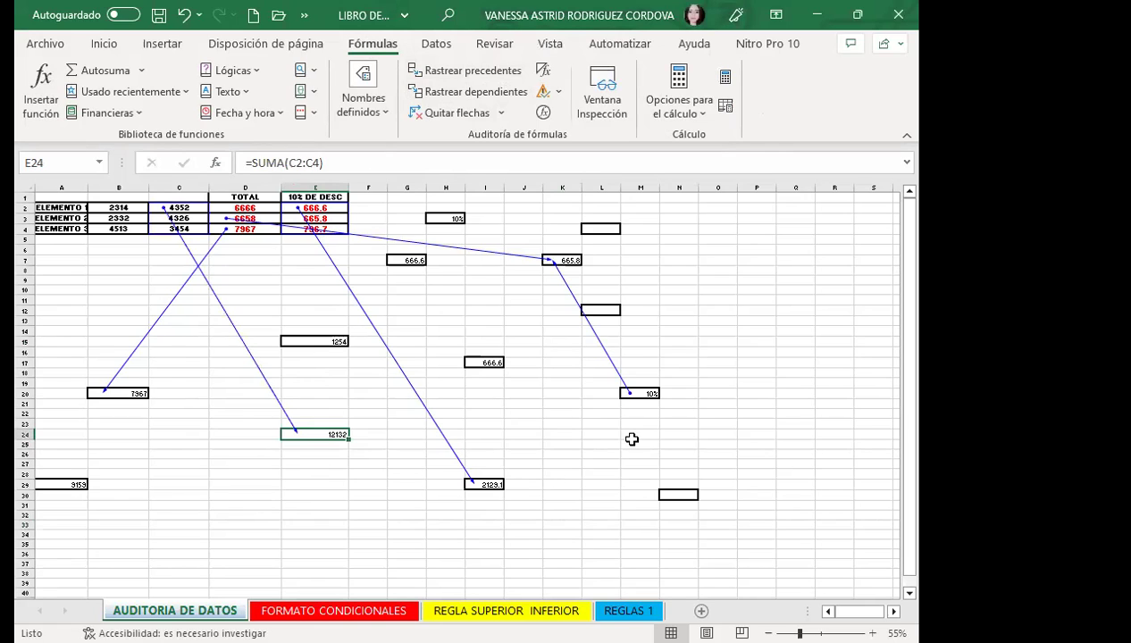
pyautogui.click(534, 413)
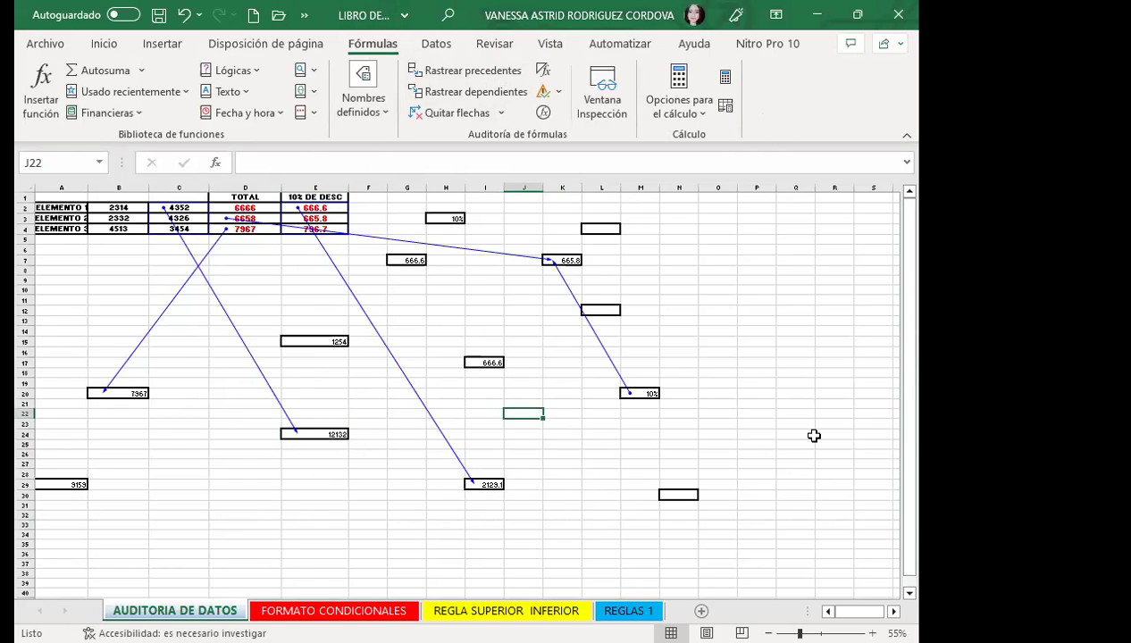
pyautogui.press('Right')
pyautogui.press('Right')
pyautogui.press('Down')
pyautogui.press('Down')
pyautogui.press('Down')
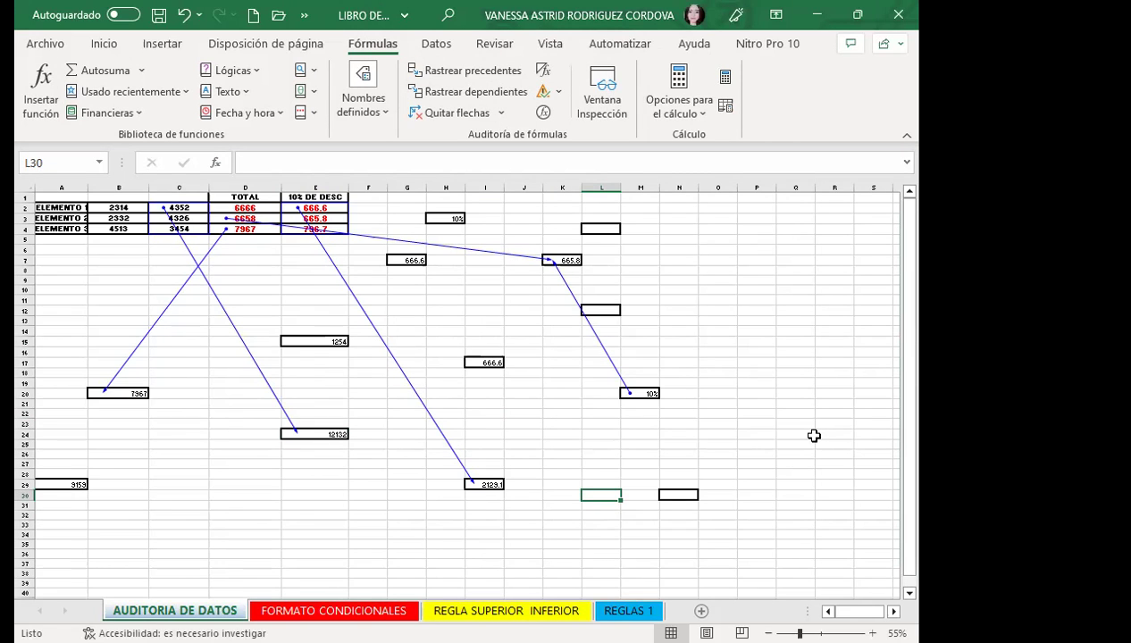
# Clear all arrows and trace only the precedents of the 2129.1 total in I29.
pyautogui.click(487, 484)
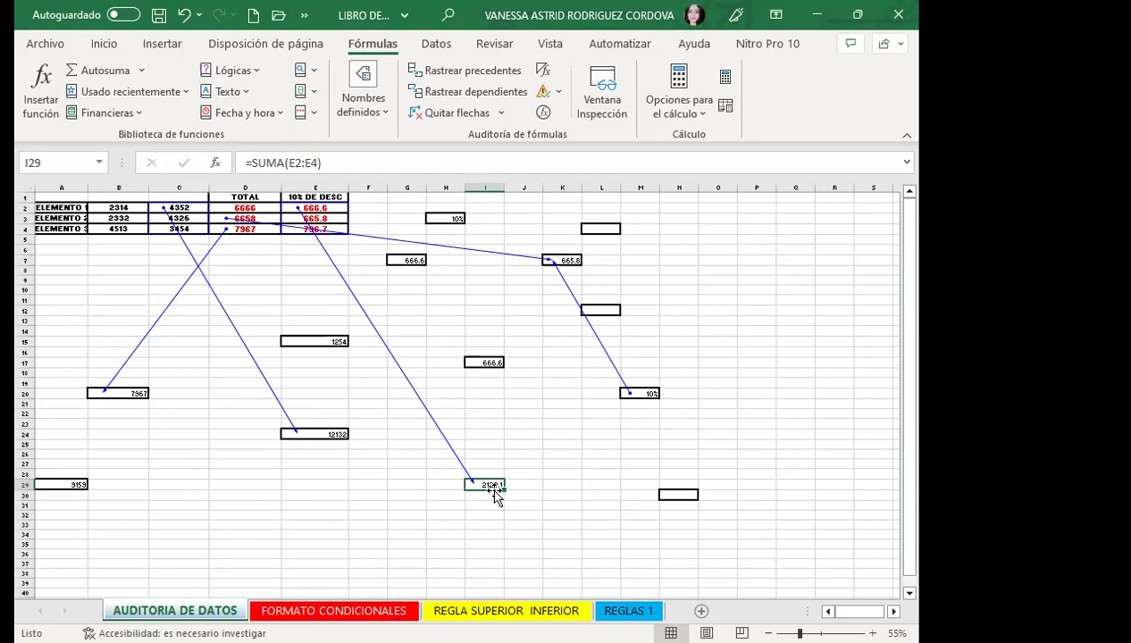
pyautogui.click(454, 113)
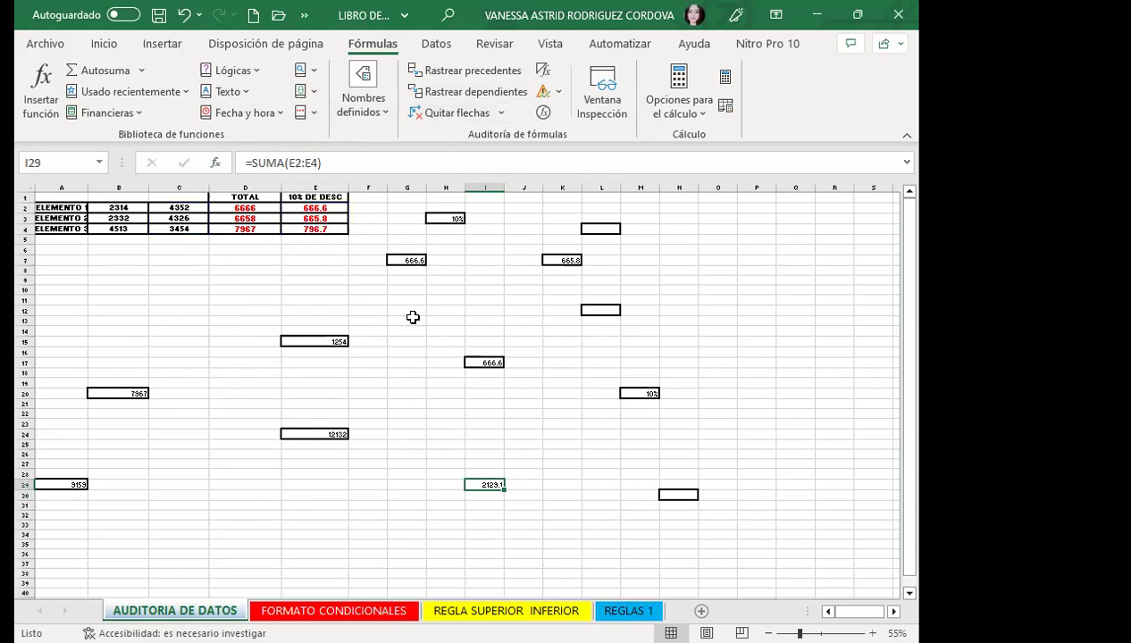
pyautogui.click(476, 71)
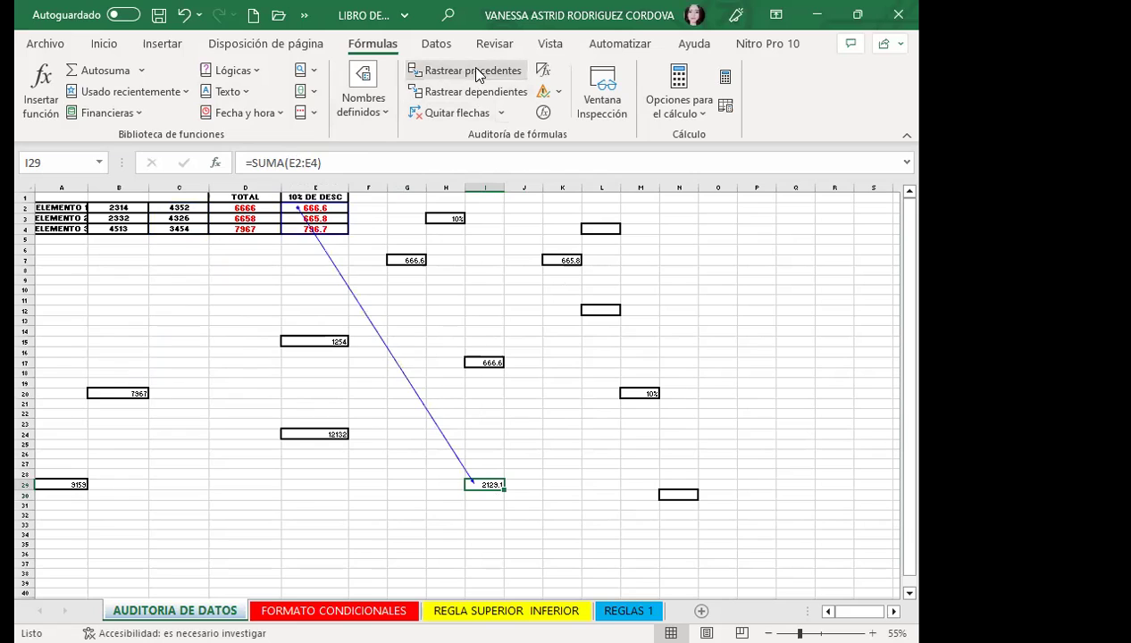
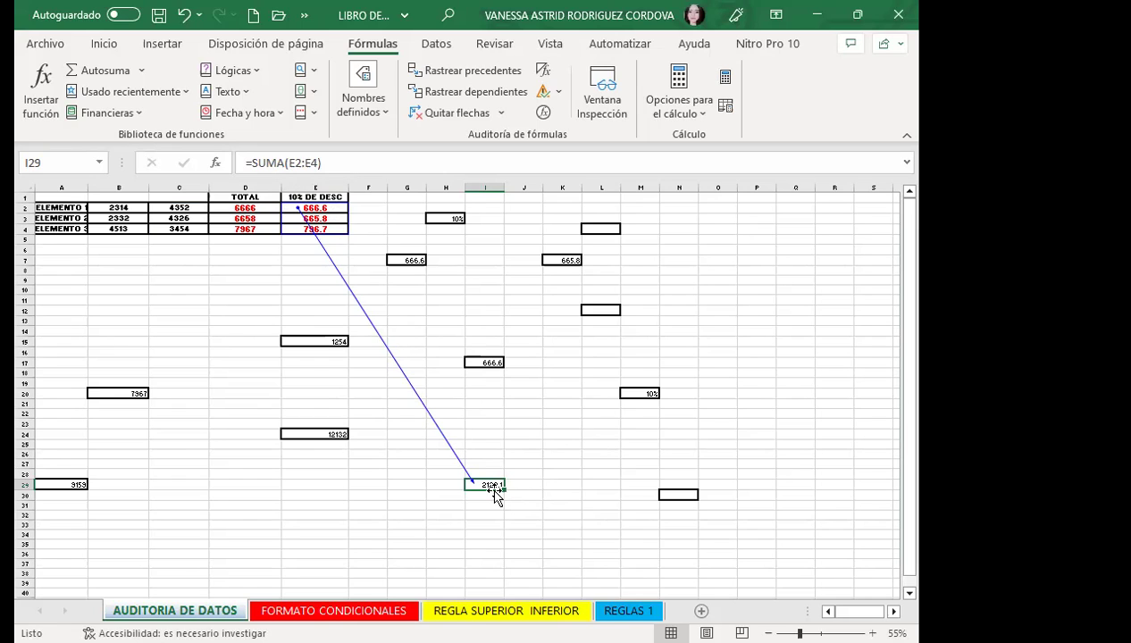
# Move the =SUMA(E2:E4) total of 2129.1 from I29 to R34 so its trace arrow follows.
pyautogui.click(380, 495)
pyautogui.scroll(-2, 384, 489)
pyautogui.scroll(-1, 411, 487)
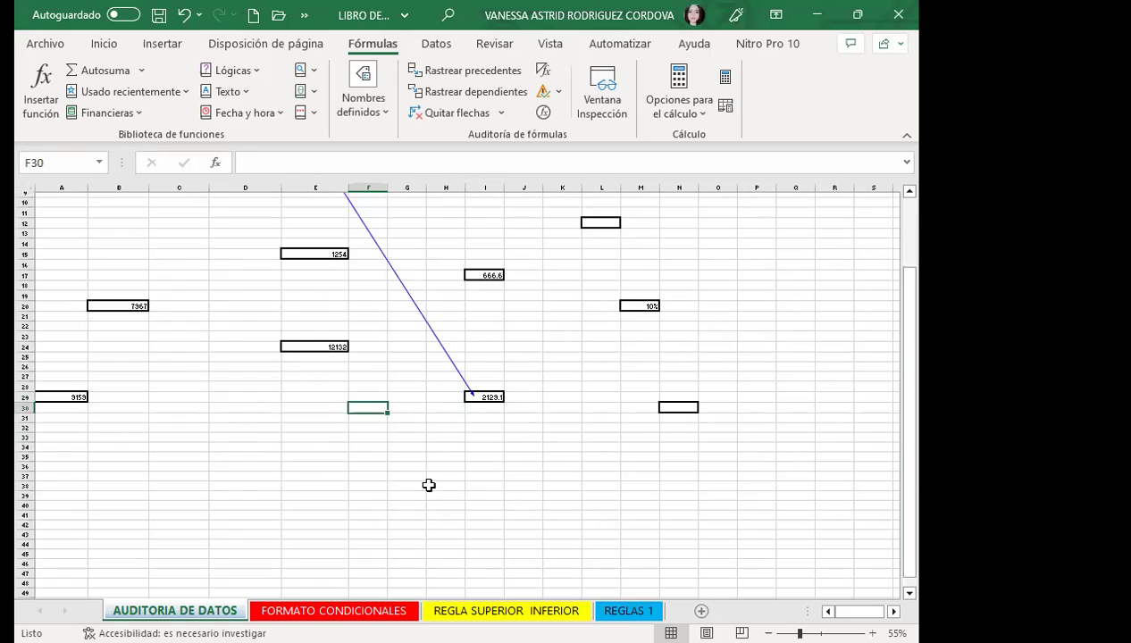
pyautogui.scroll(3, 429, 486)
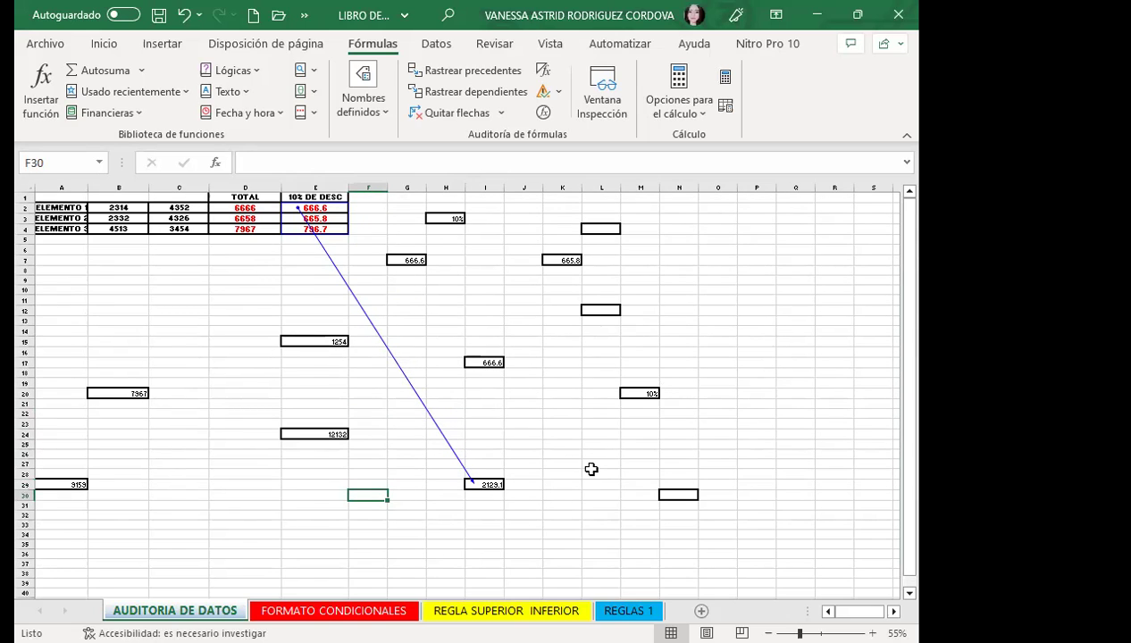
pyautogui.click(844, 544)
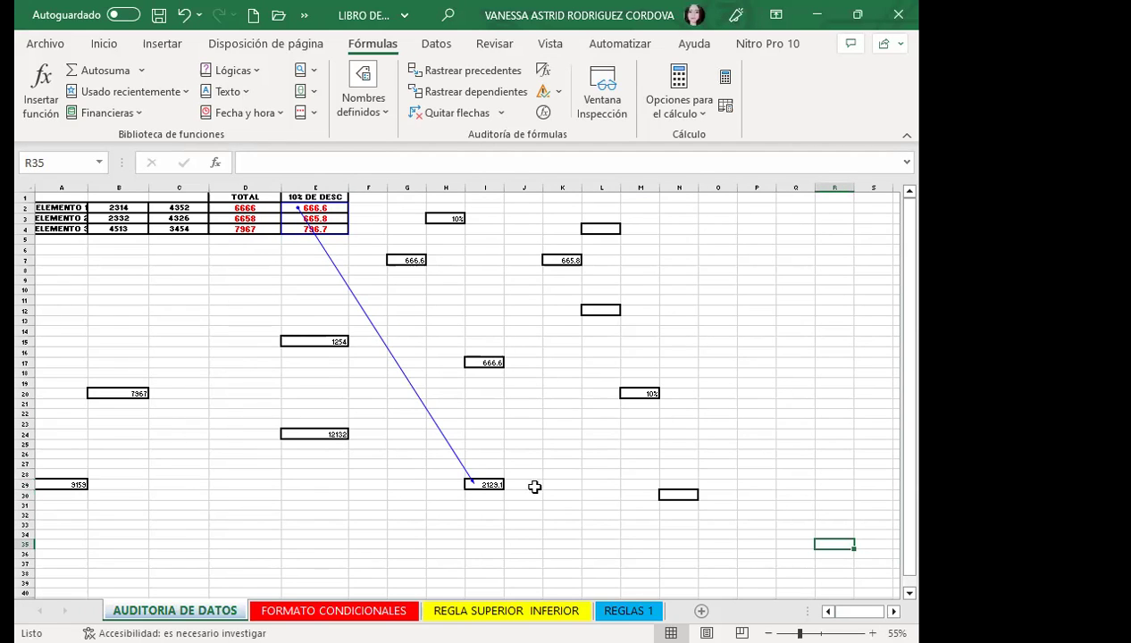
pyautogui.click(485, 488)
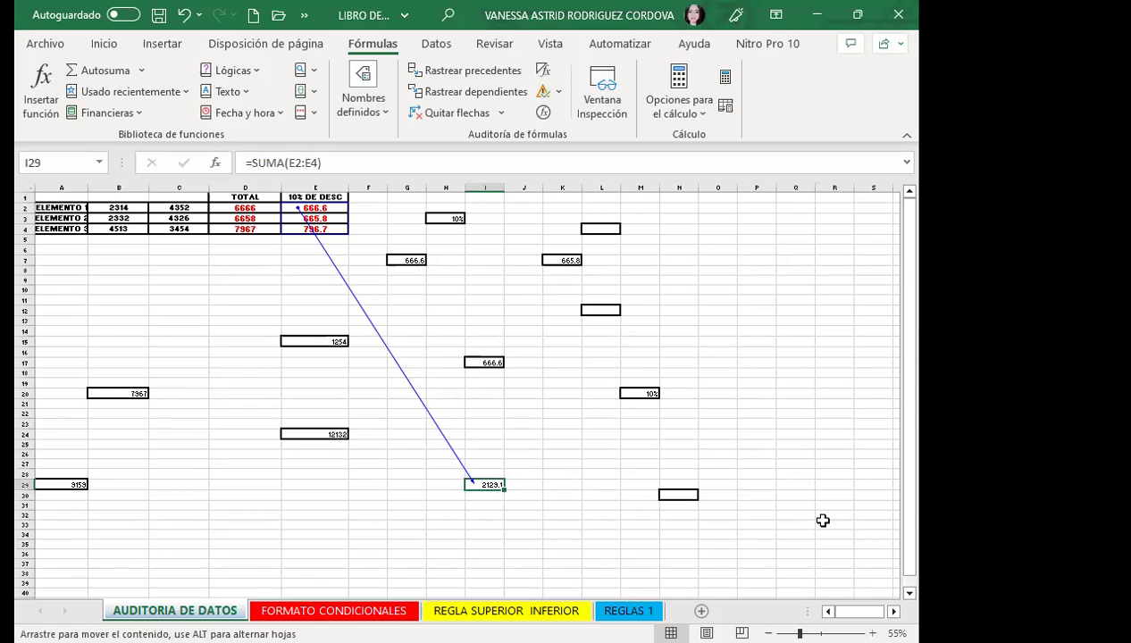
pyautogui.moveTo(848, 534); pyautogui.dragTo(819, 525)
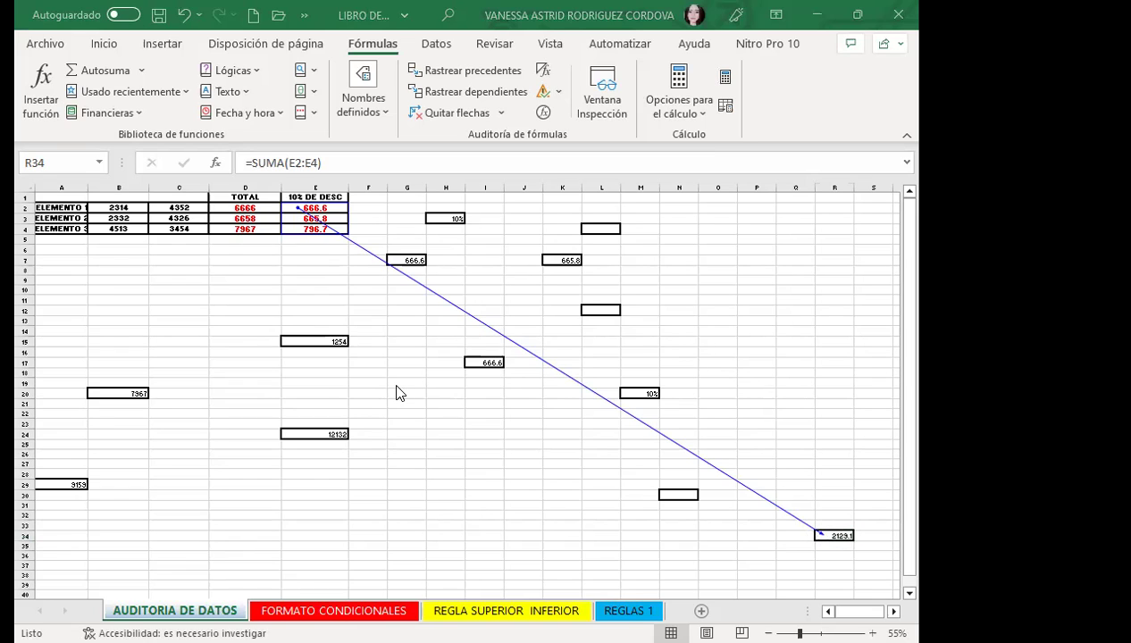
pyautogui.click(836, 536)
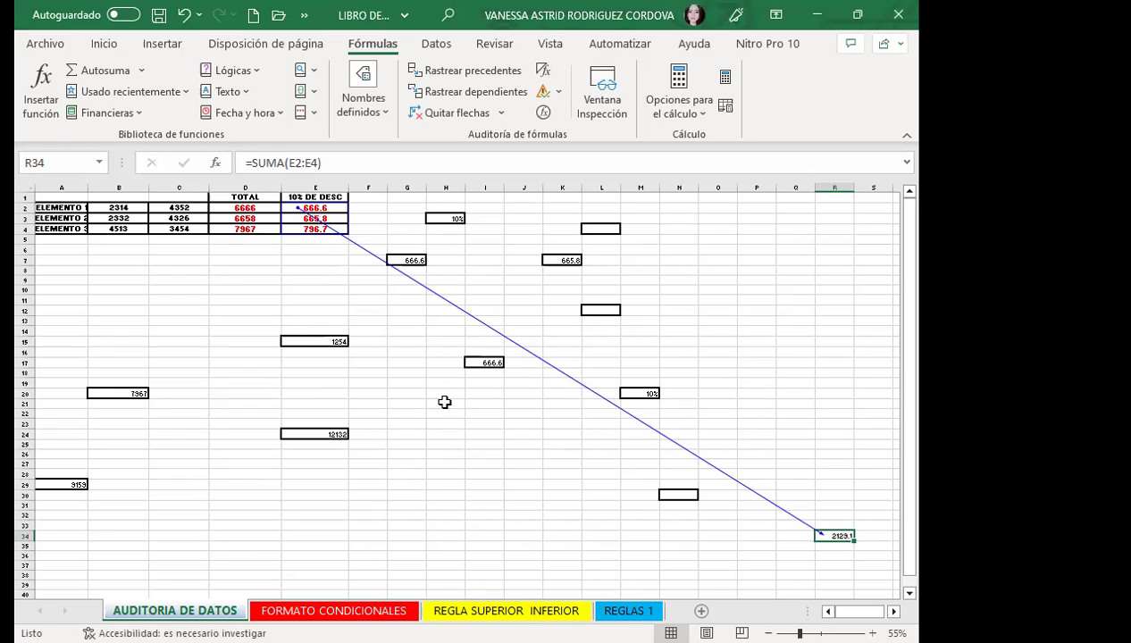
pyautogui.moveTo(314, 445); pyautogui.dragTo(315, 435)
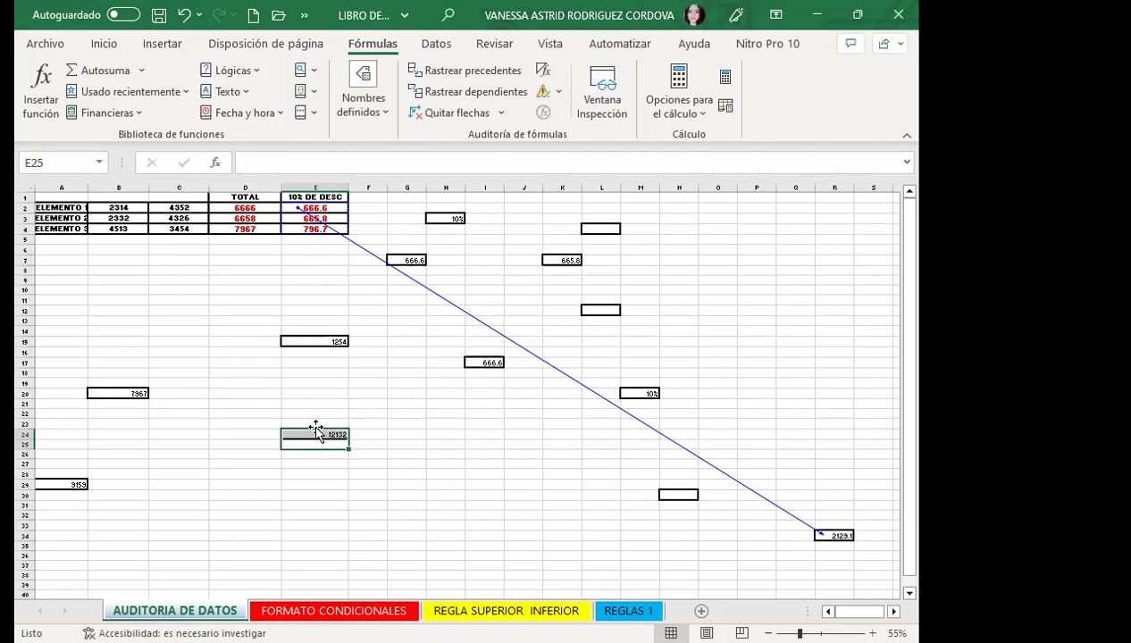
pyautogui.click(313, 435)
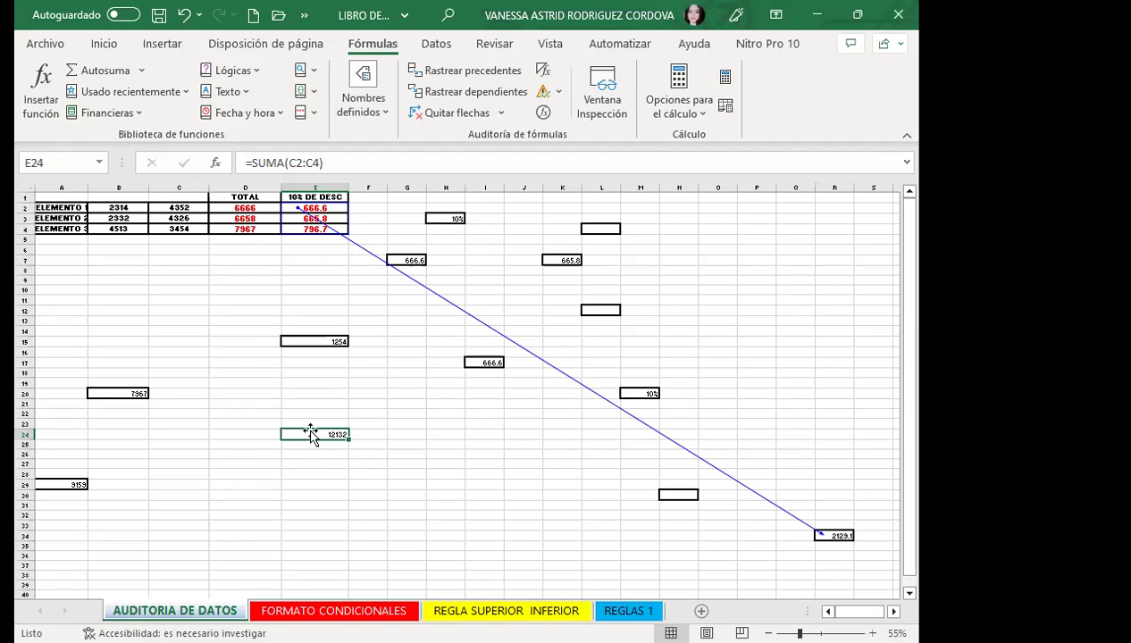
pyautogui.click(382, 485)
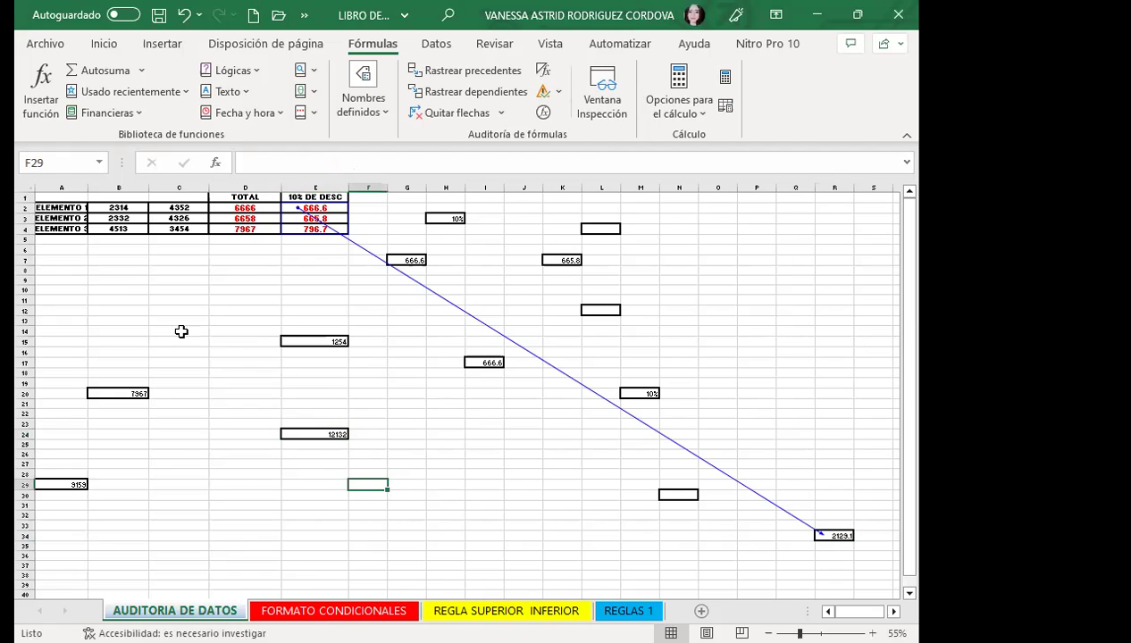
pyautogui.click(317, 433)
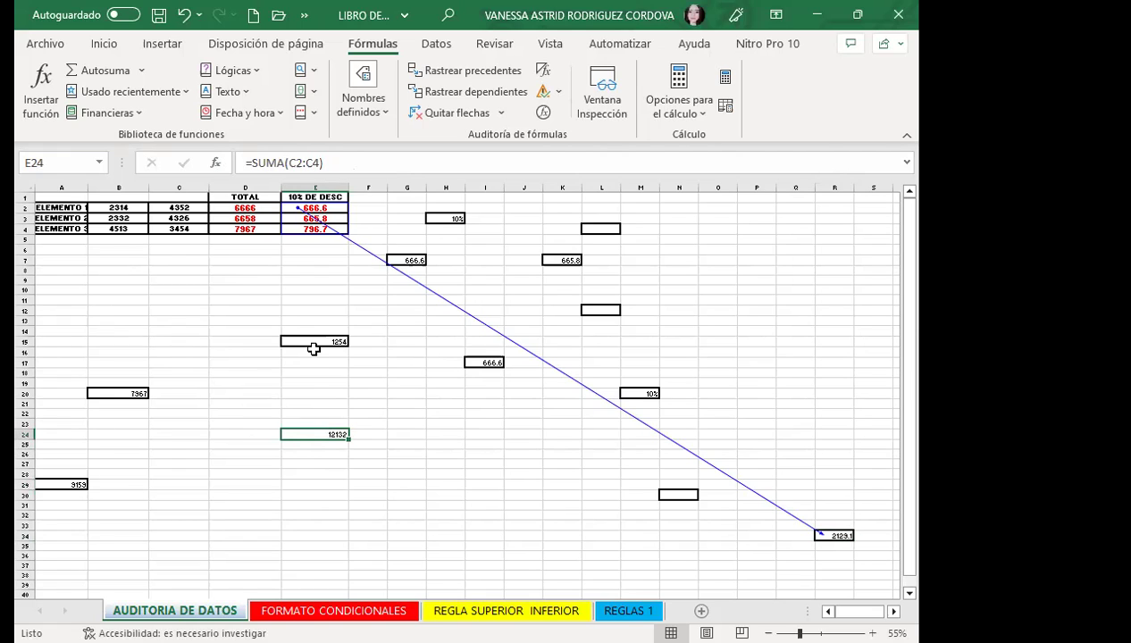
pyautogui.click(833, 534)
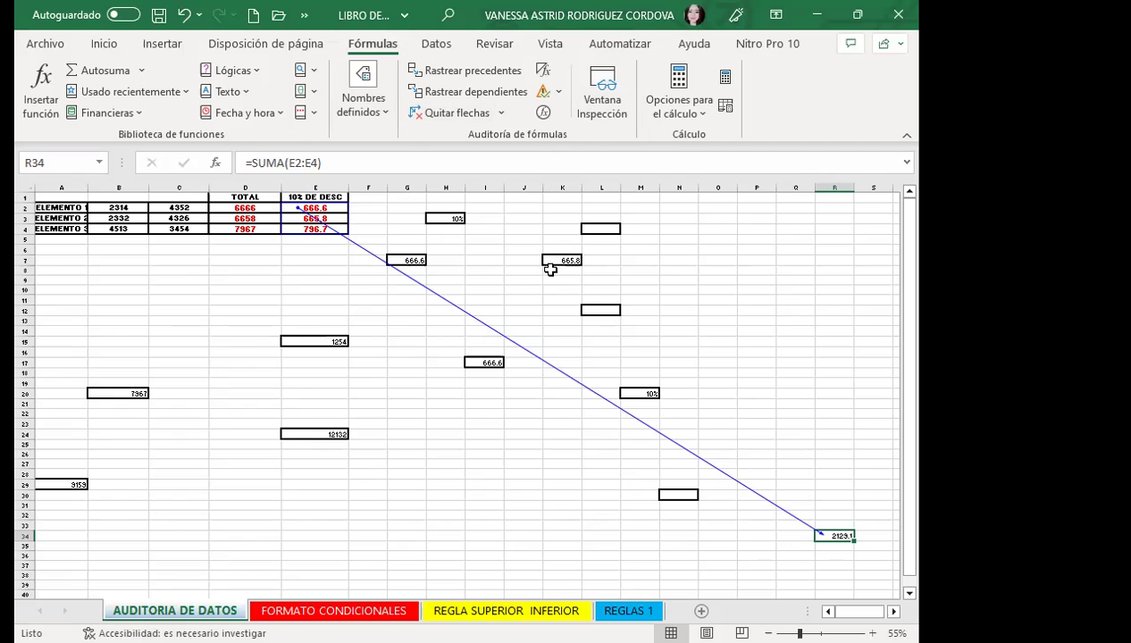
pyautogui.click(486, 471)
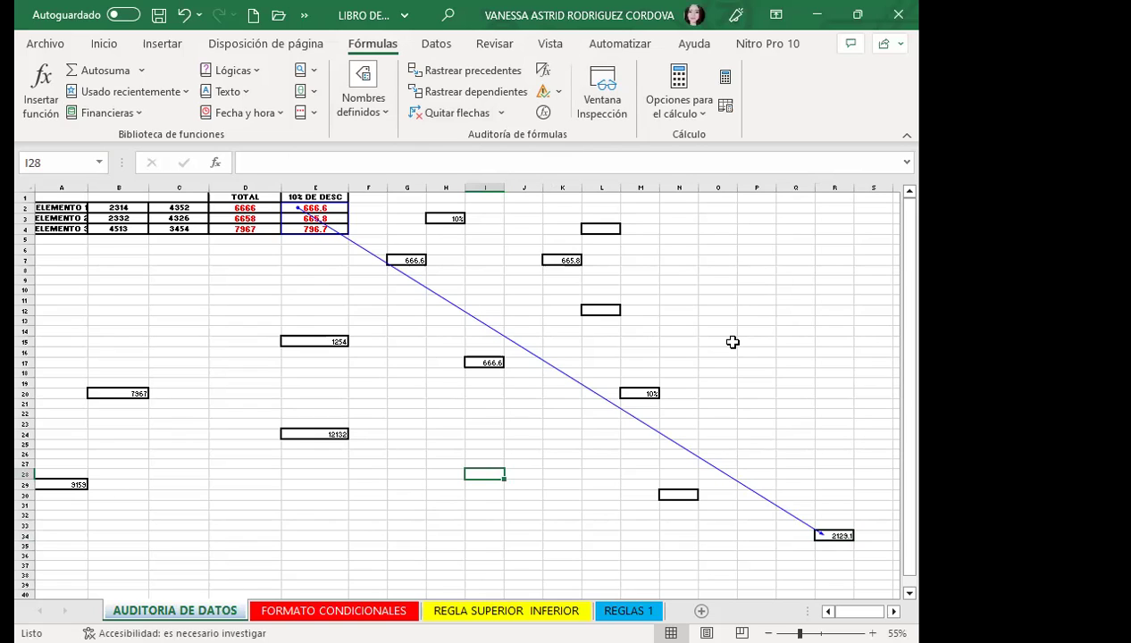
# Select empty cells H21, H24, I28, L30, the R34 total, Q22 and G30 in turn.
pyautogui.click(534, 407)
pyautogui.click(436, 404)
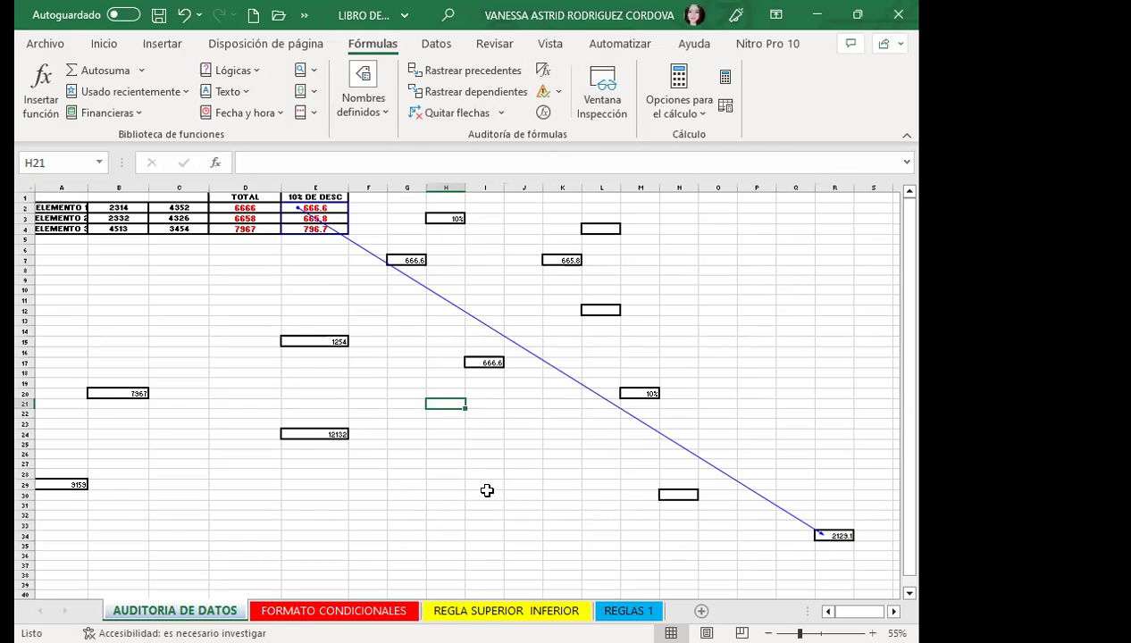
pyautogui.click(459, 434)
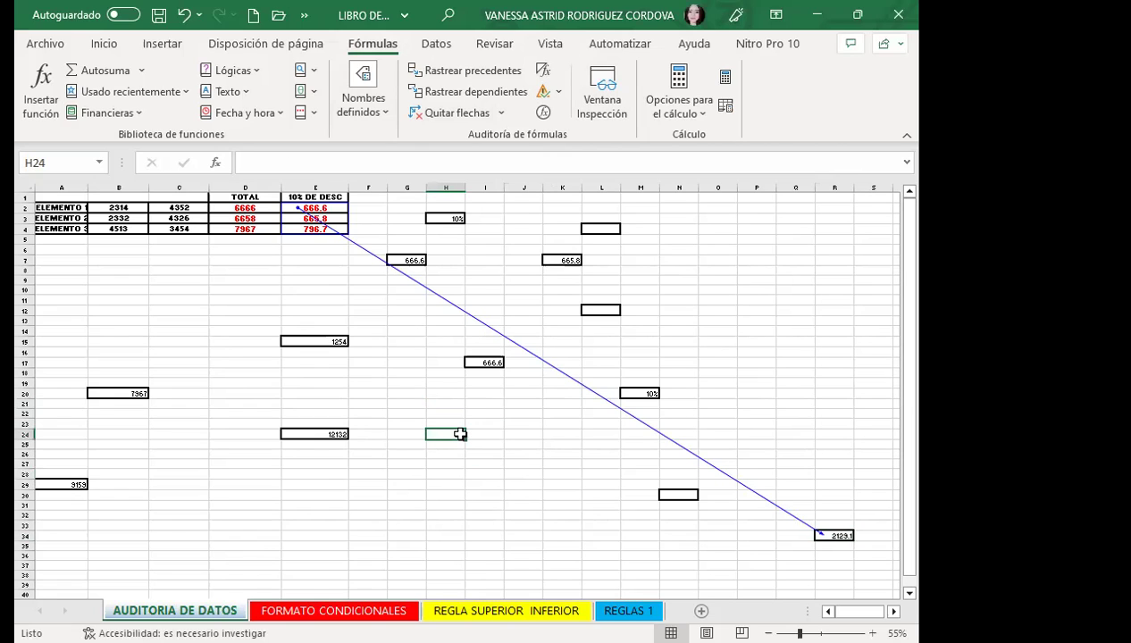
pyautogui.click(510, 428)
pyautogui.click(481, 470)
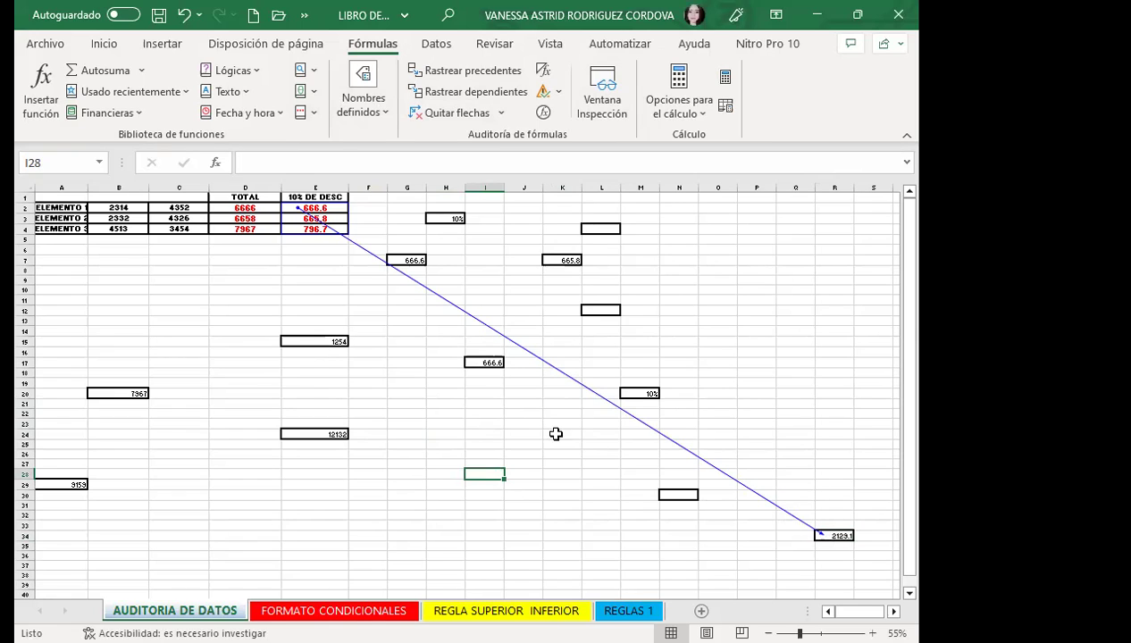
pyautogui.click(599, 493)
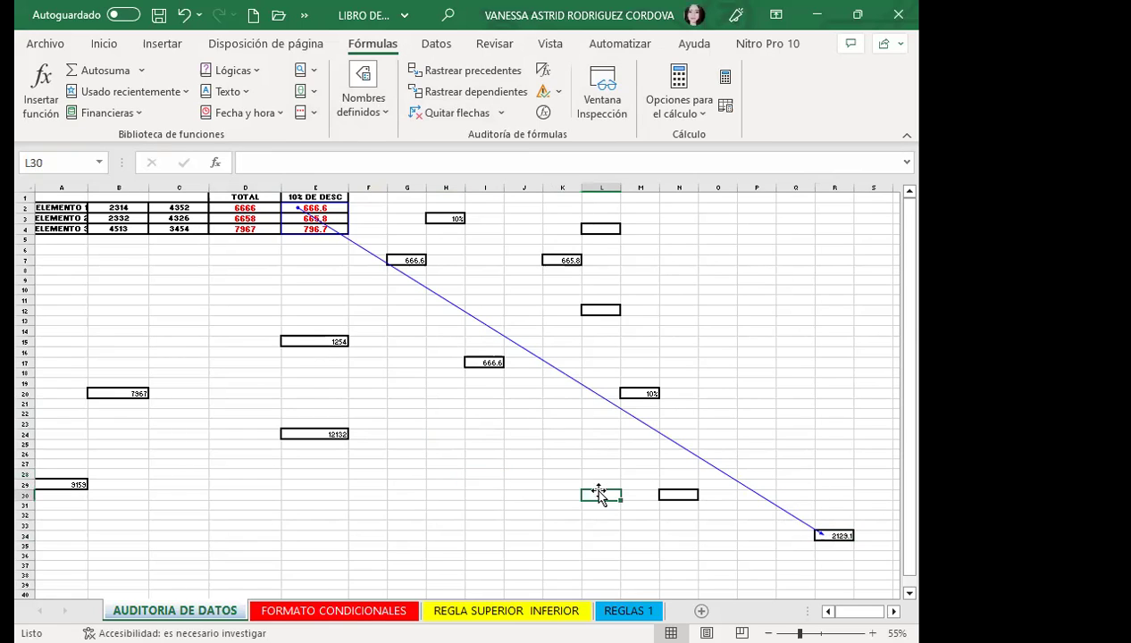
pyautogui.click(843, 536)
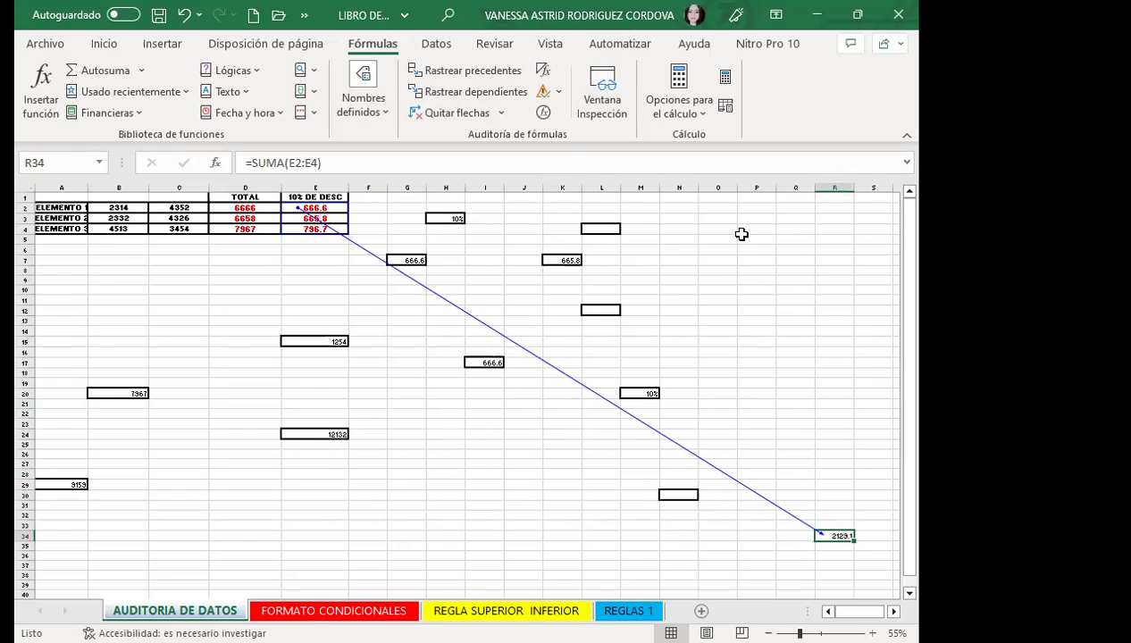
pyautogui.click(780, 415)
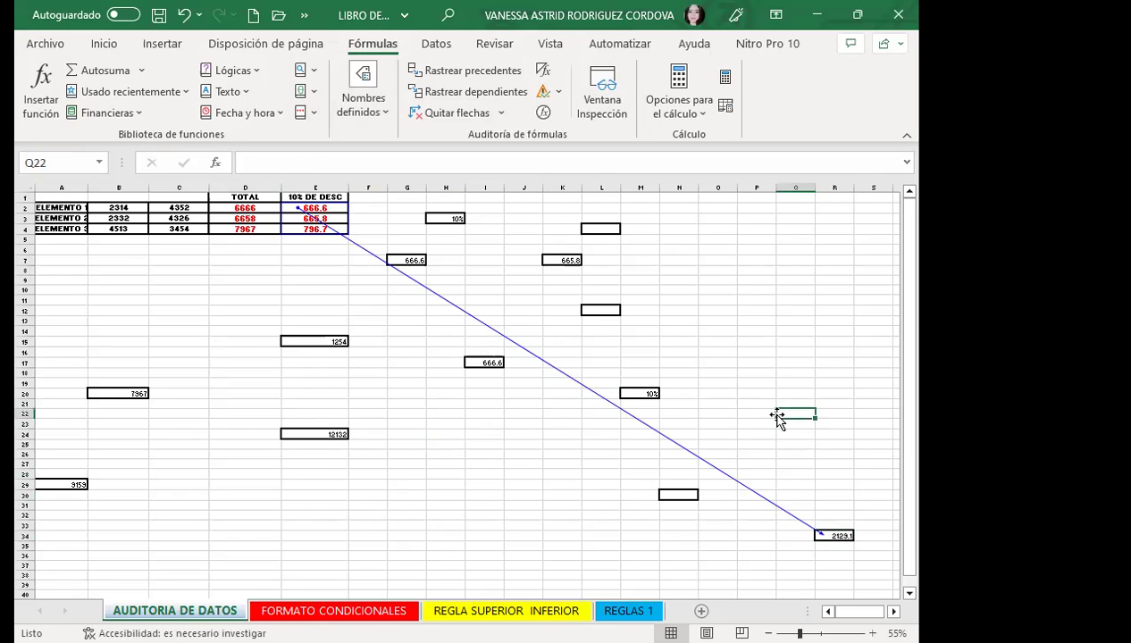
pyautogui.click(399, 494)
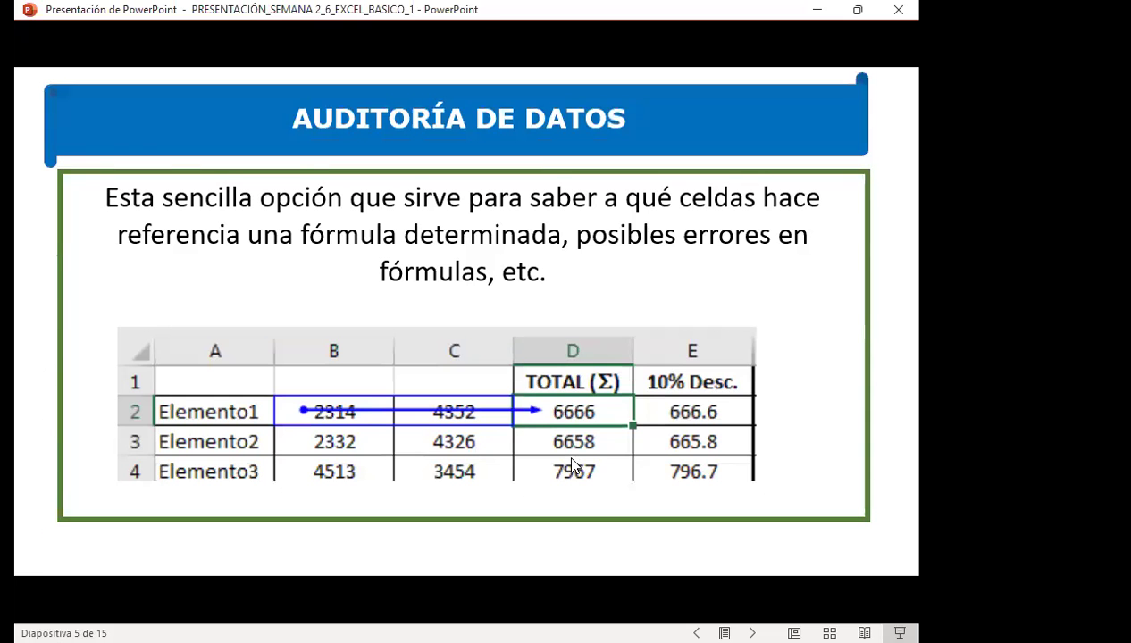
# Play the slide's remaining animation and advance to slide 7, DEFINICIÓN.
pyautogui.click(572, 465)
pyautogui.click(572, 461)
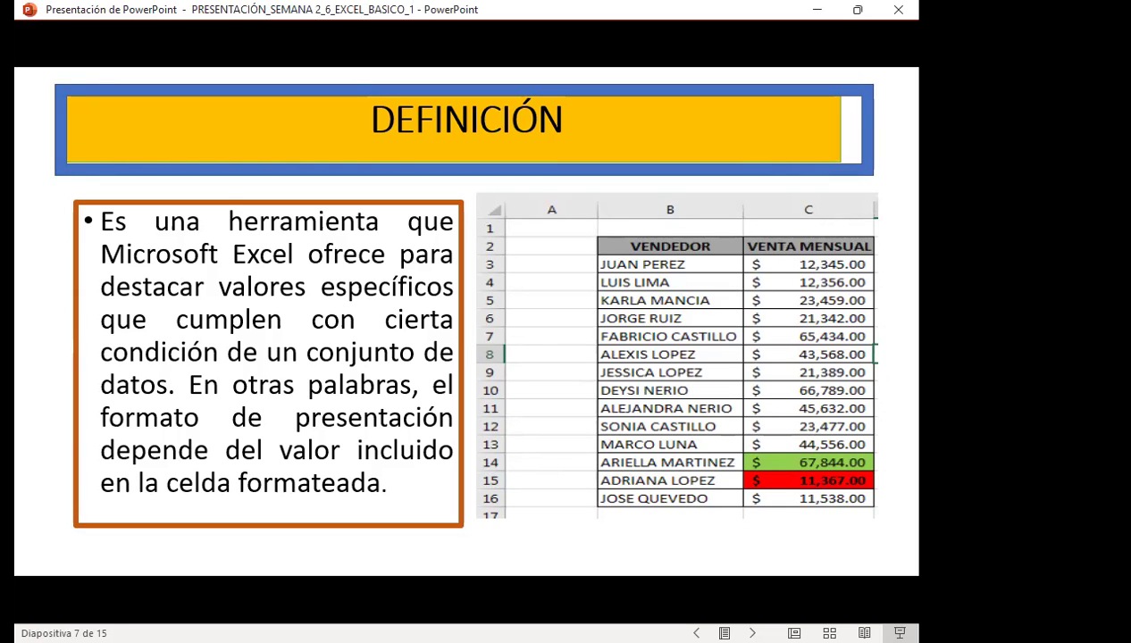
# Advance to slide 8 on highlighting cell rules, then switch to Excel's FORMATO CONDICIONALES sheet.
pyautogui.click(325, 505)
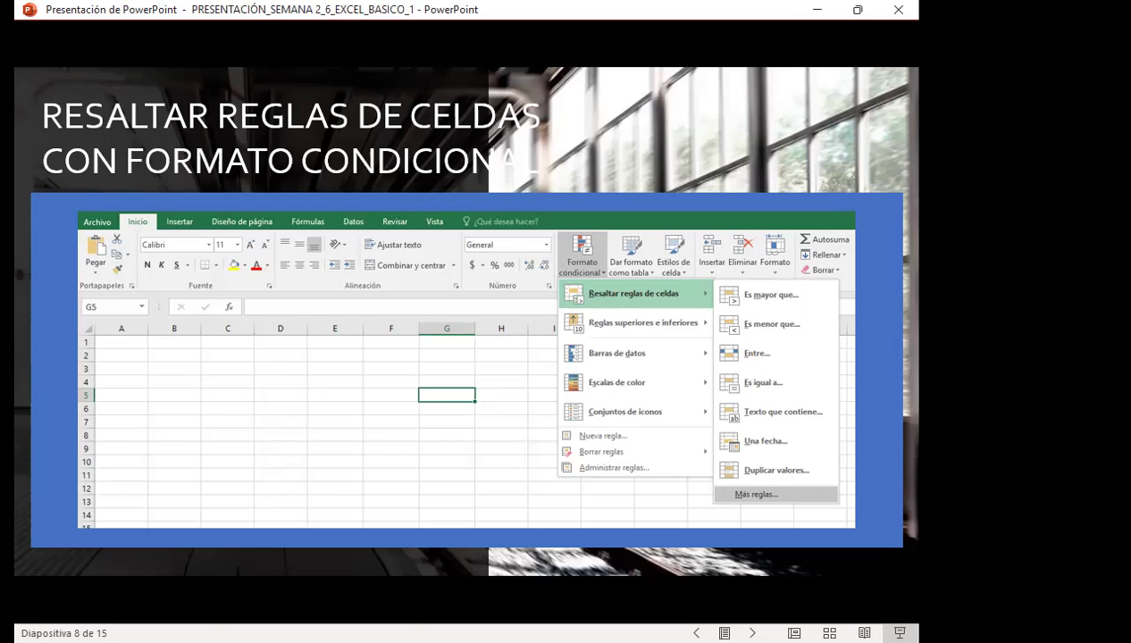
pyautogui.hotkey('alt', 'Tab')
pyautogui.click(413, 613)
pyautogui.scroll(-2, 258, 426)
pyautogui.scroll(2, 286, 456)
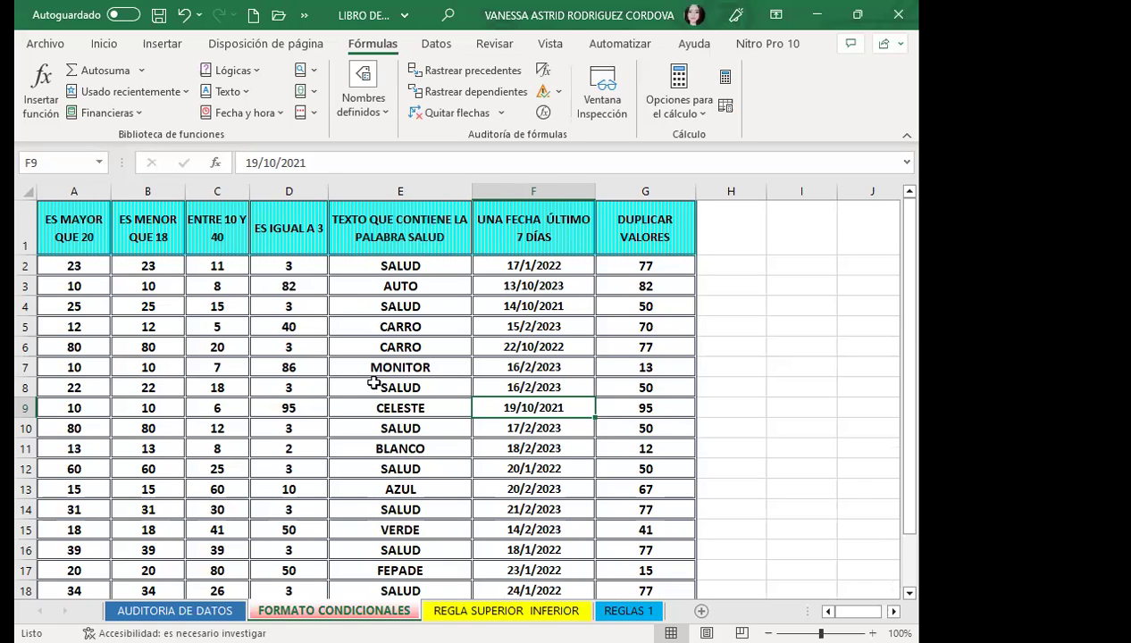
# Select the numbers A2:A20 in the ES MAYOR QUE 20 column.
pyautogui.click(99, 214)
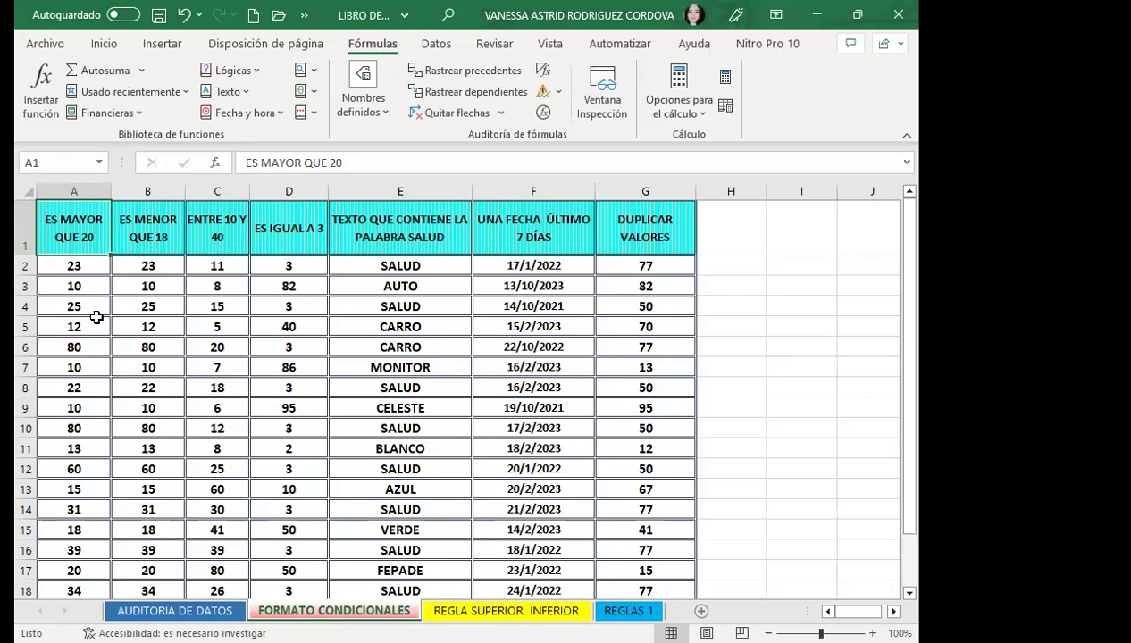
pyautogui.moveTo(85, 264)
pyautogui.mouseDown()
pyautogui.moveTo(100, 496)
pyautogui.moveTo(90, 554)
pyautogui.mouseUp()
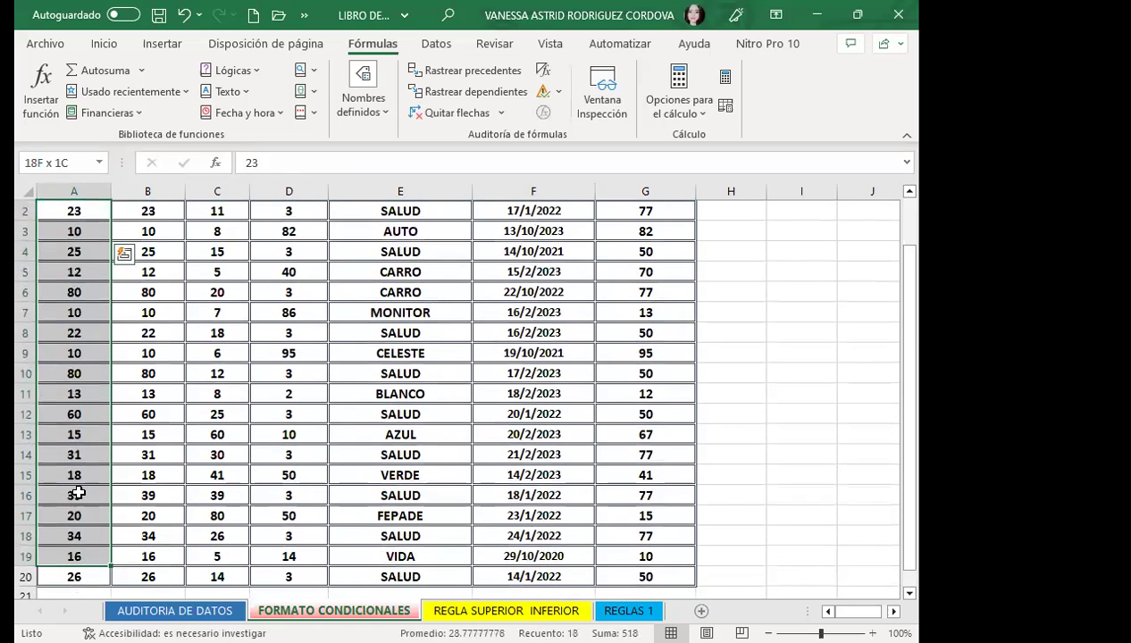
pyautogui.moveTo(78, 494); pyautogui.dragTo(81, 576)
pyautogui.scroll(1, 89, 357)
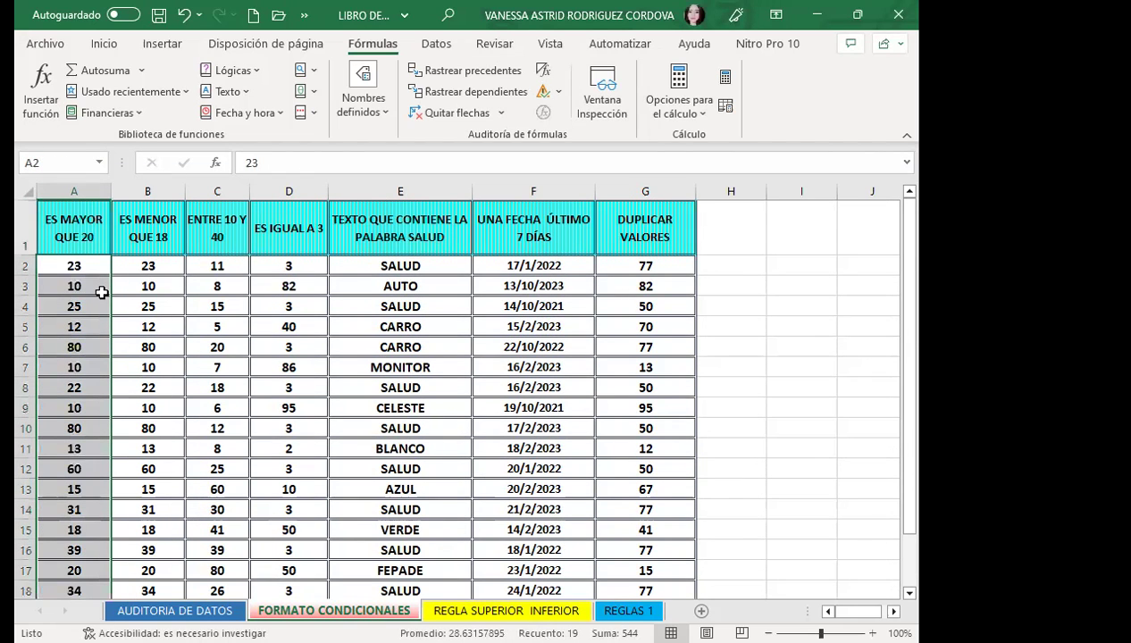
pyautogui.click(103, 43)
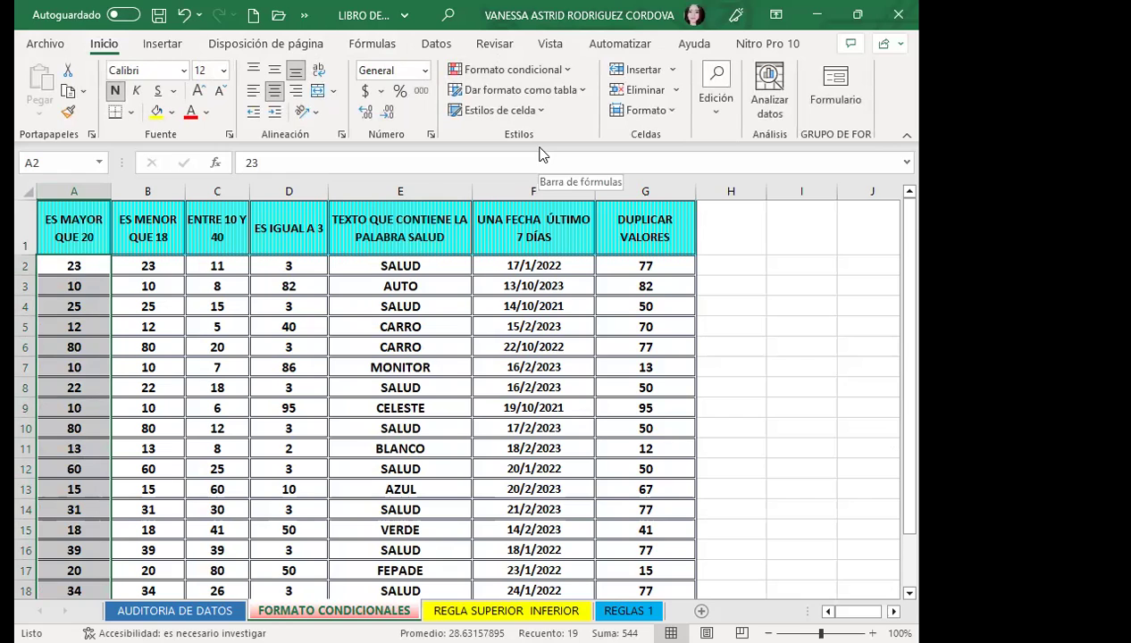
# Create an Es mayor que highlight rule and change its threshold from 45 to 20.
pyautogui.click(567, 71)
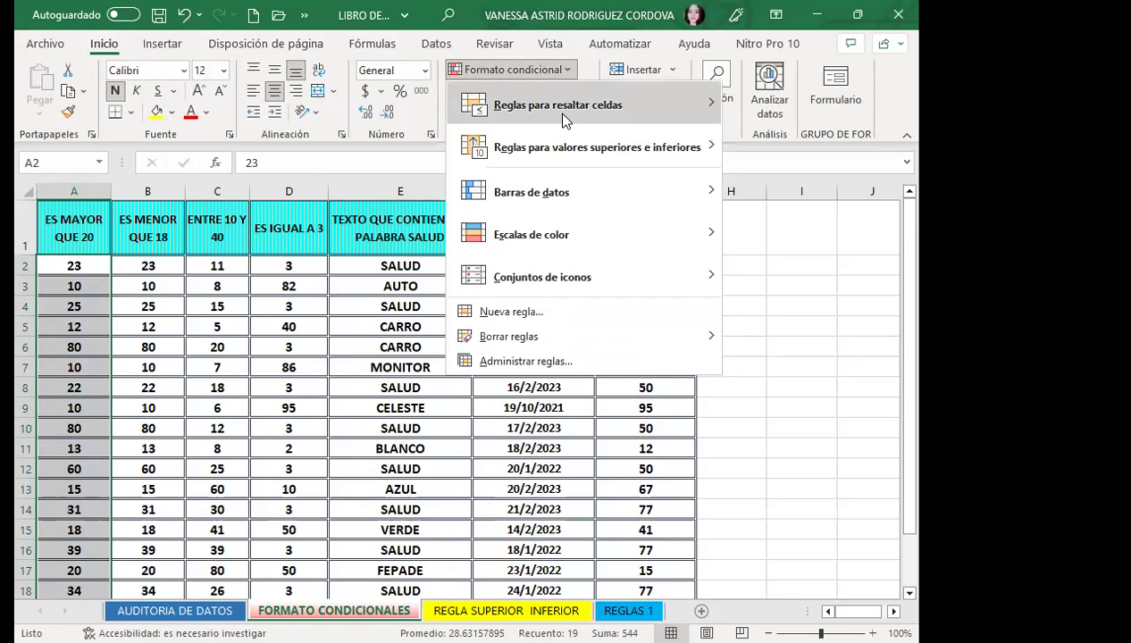
pyautogui.moveTo(565, 121)
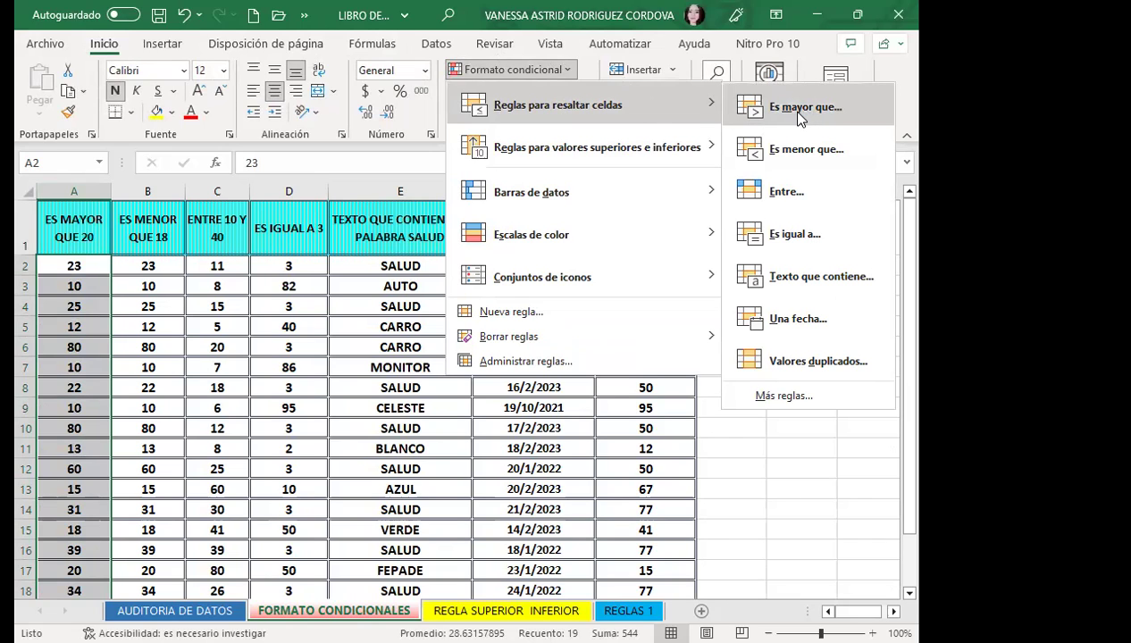
pyautogui.click(800, 111)
pyautogui.moveTo(572, 295); pyautogui.dragTo(488, 239)
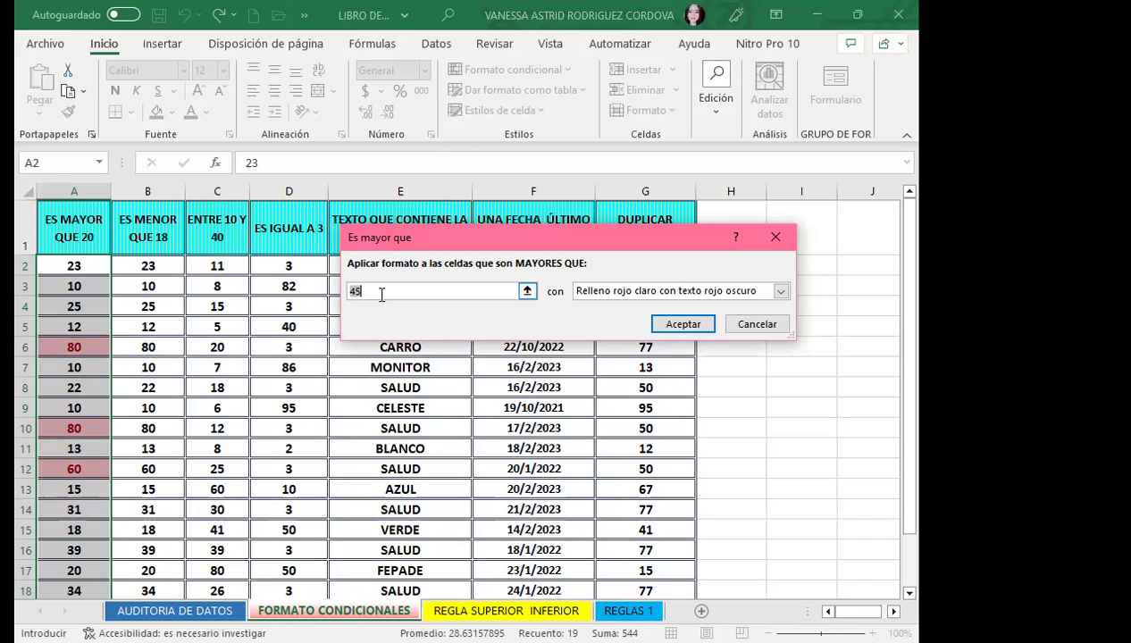
pyautogui.press('BackSpace')
pyautogui.press('BackSpace')
pyautogui.write('20')
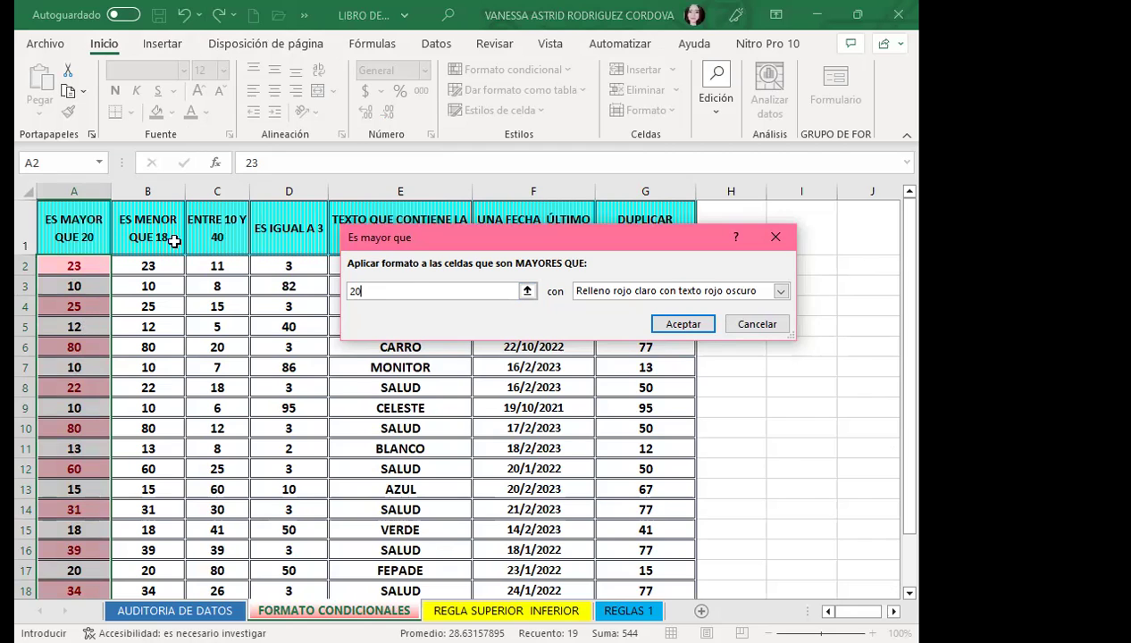
pyautogui.click(781, 292)
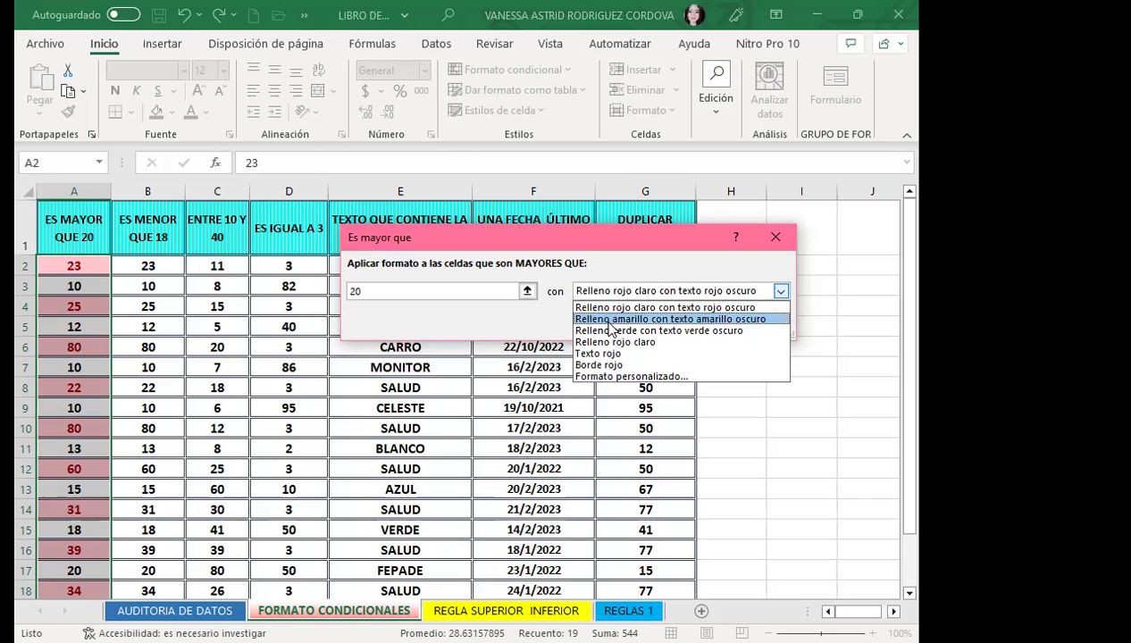
# Preview the yellow, green, light red, red-text and red-border presets, then choose Formato personalizado.
pyautogui.click(610, 320)
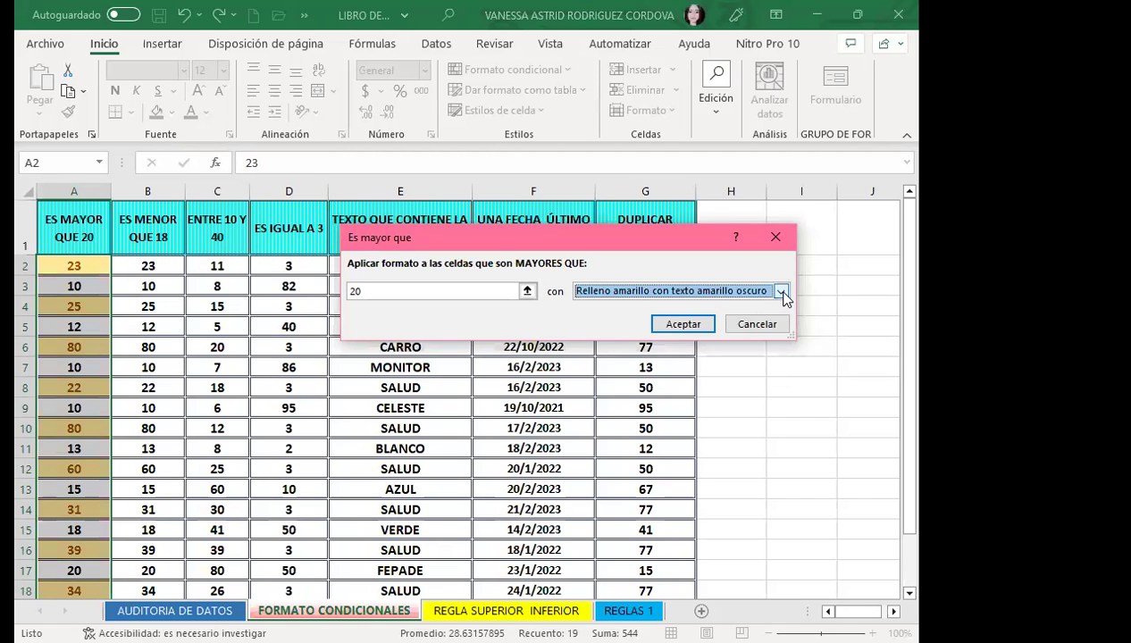
pyautogui.click(782, 292)
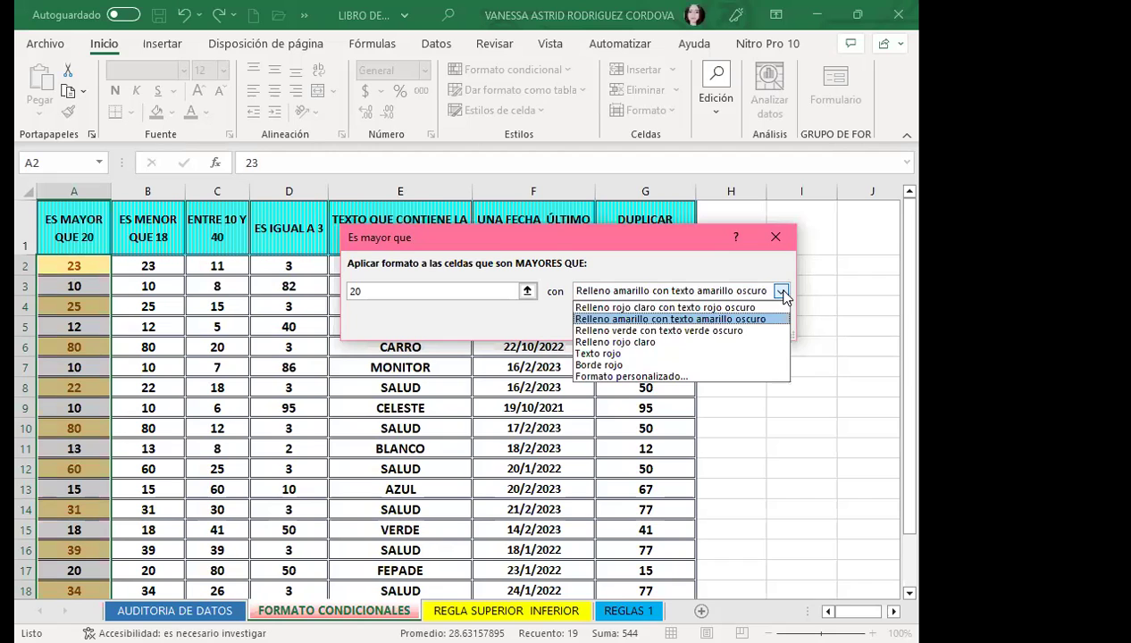
pyautogui.click(625, 330)
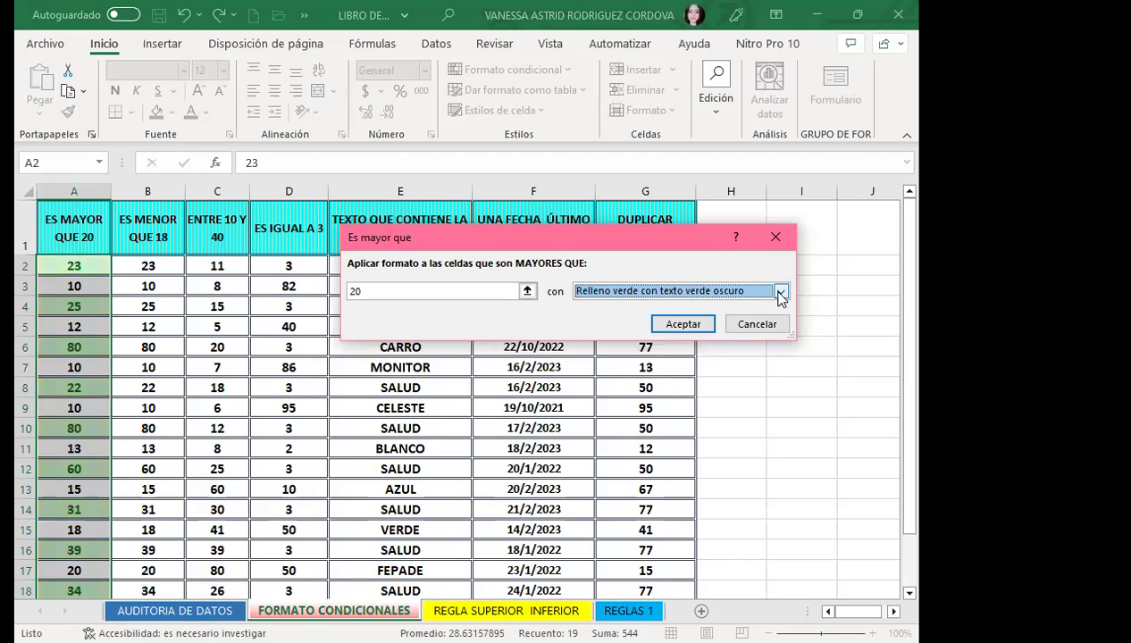
pyautogui.click(782, 292)
pyautogui.click(634, 342)
pyautogui.click(782, 294)
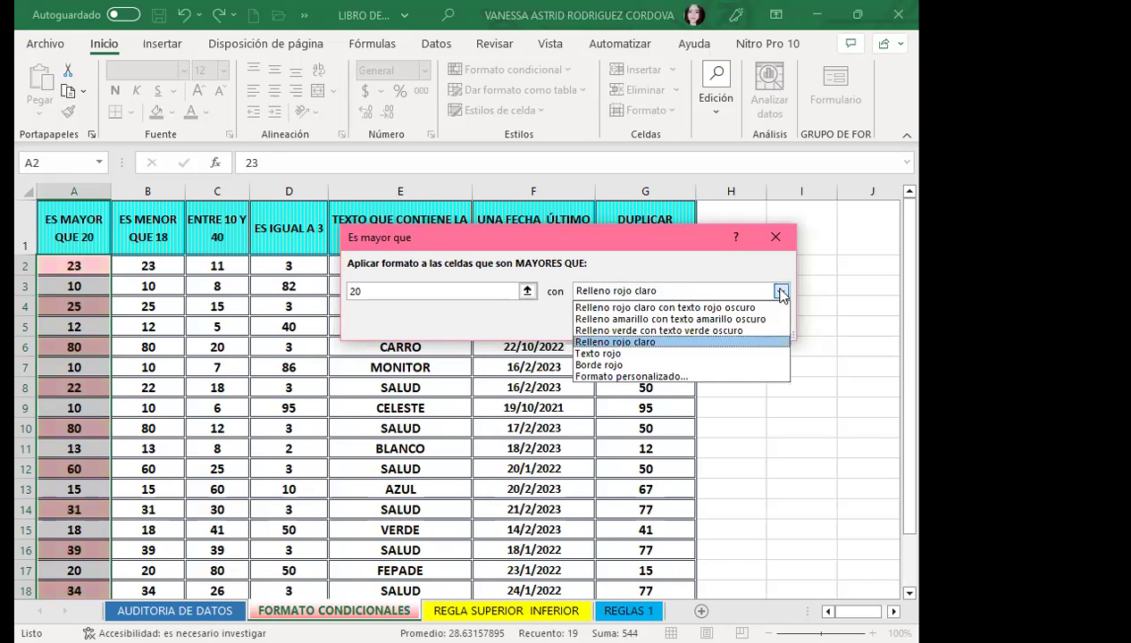
pyautogui.click(604, 354)
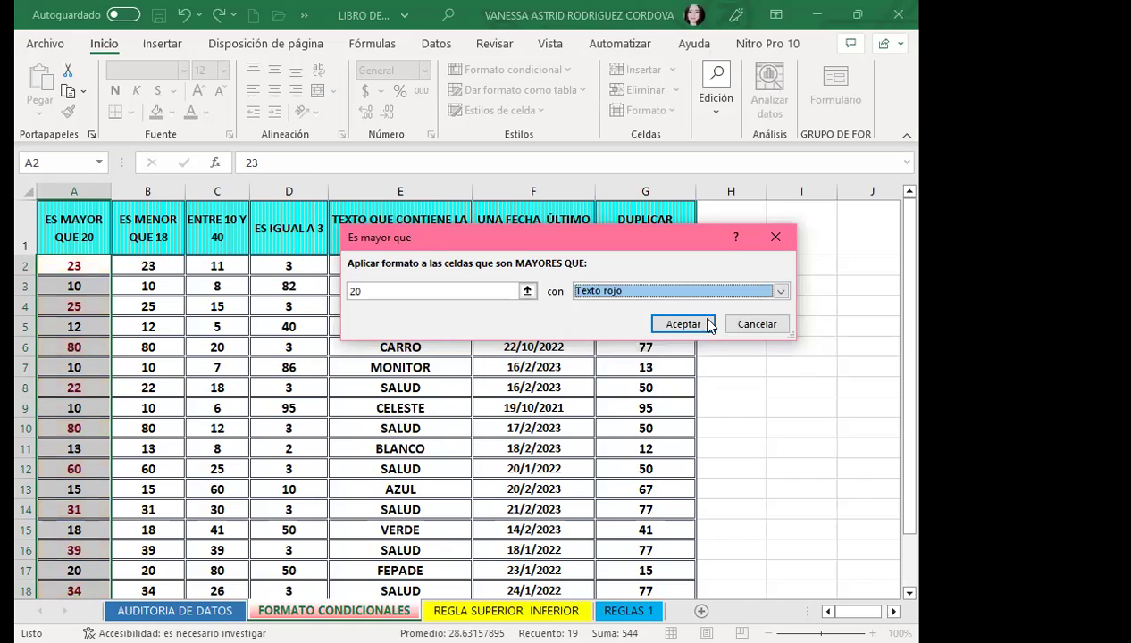
pyautogui.click(781, 291)
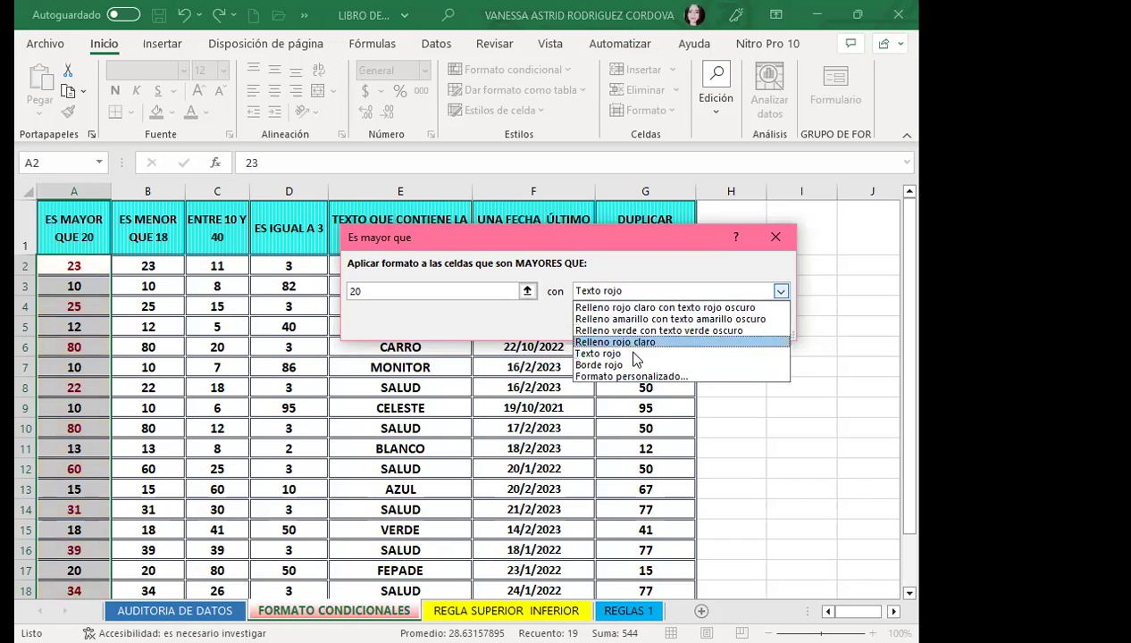
pyautogui.click(591, 365)
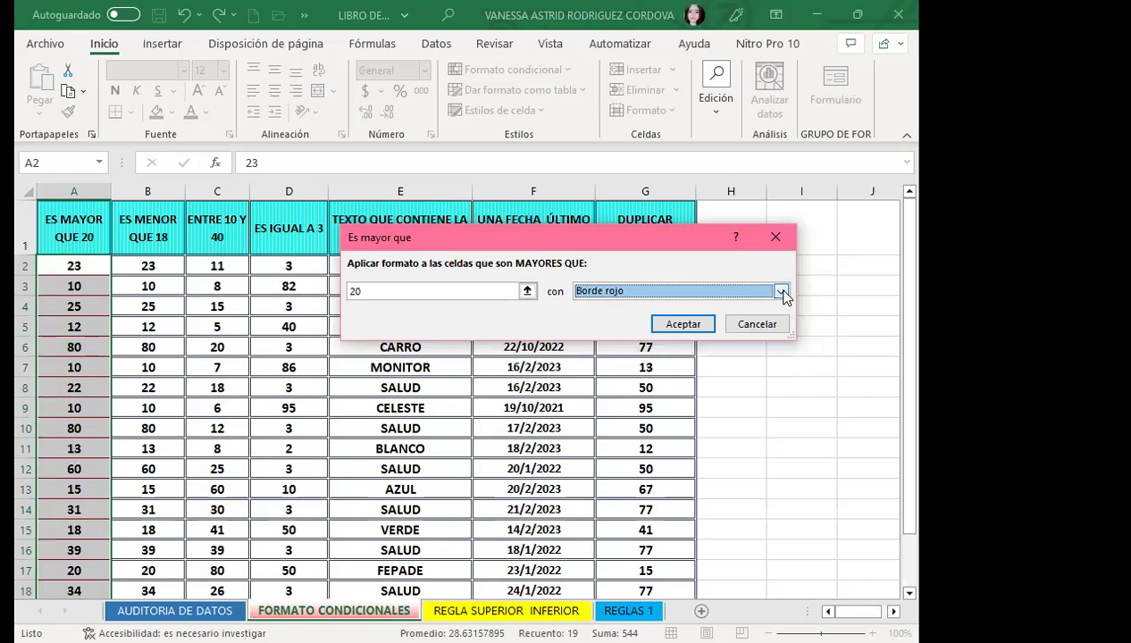
pyautogui.click(781, 291)
pyautogui.click(617, 308)
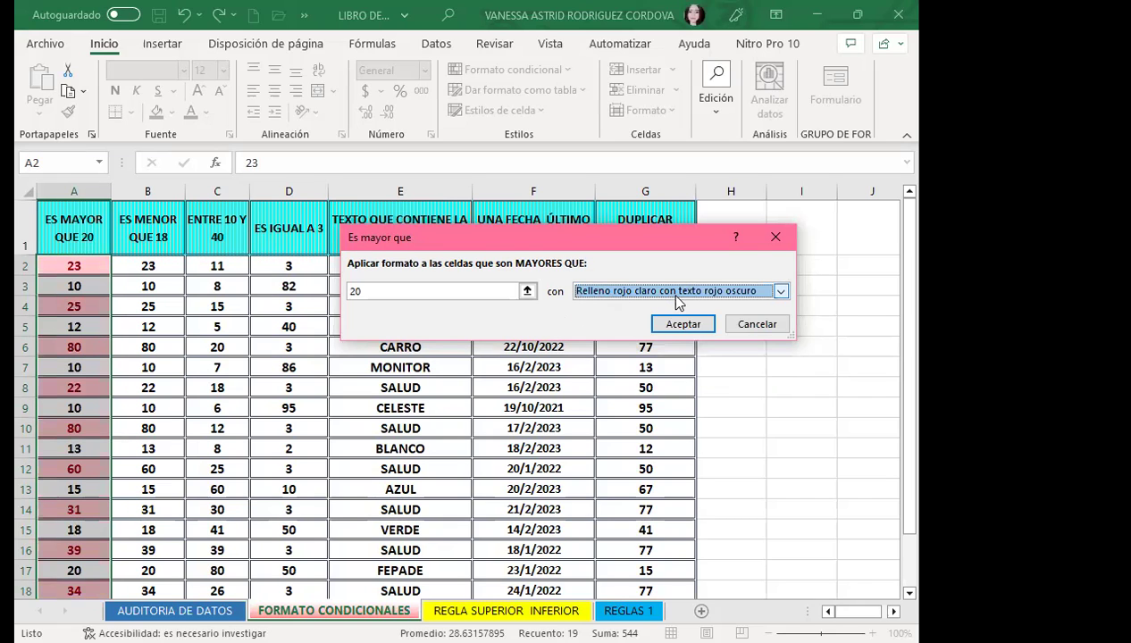
pyautogui.click(781, 291)
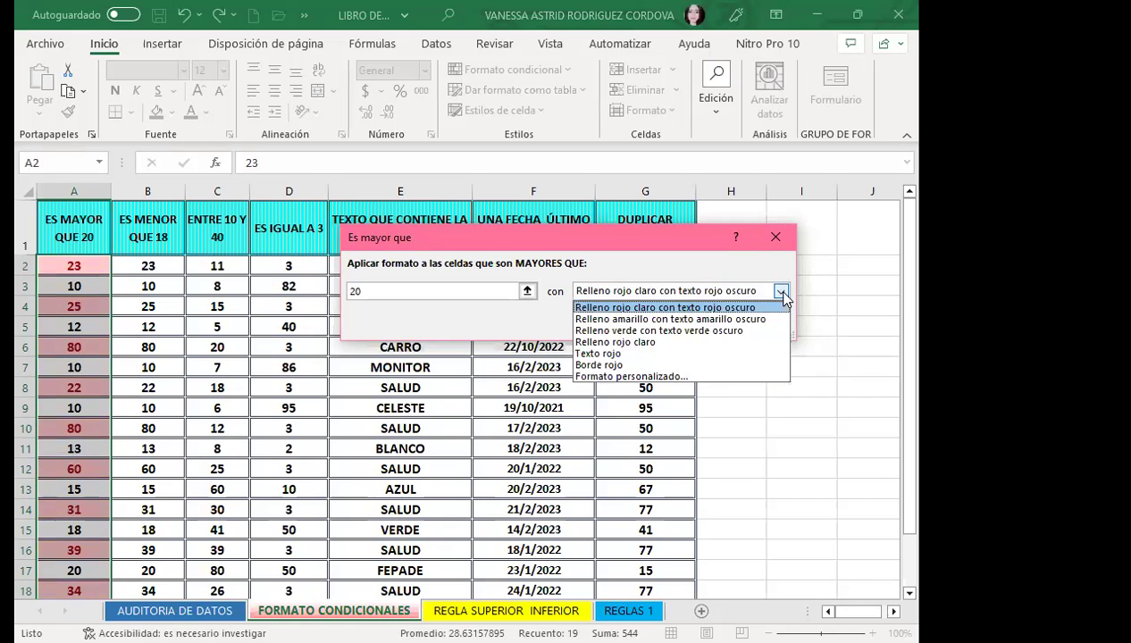
pyautogui.click(597, 375)
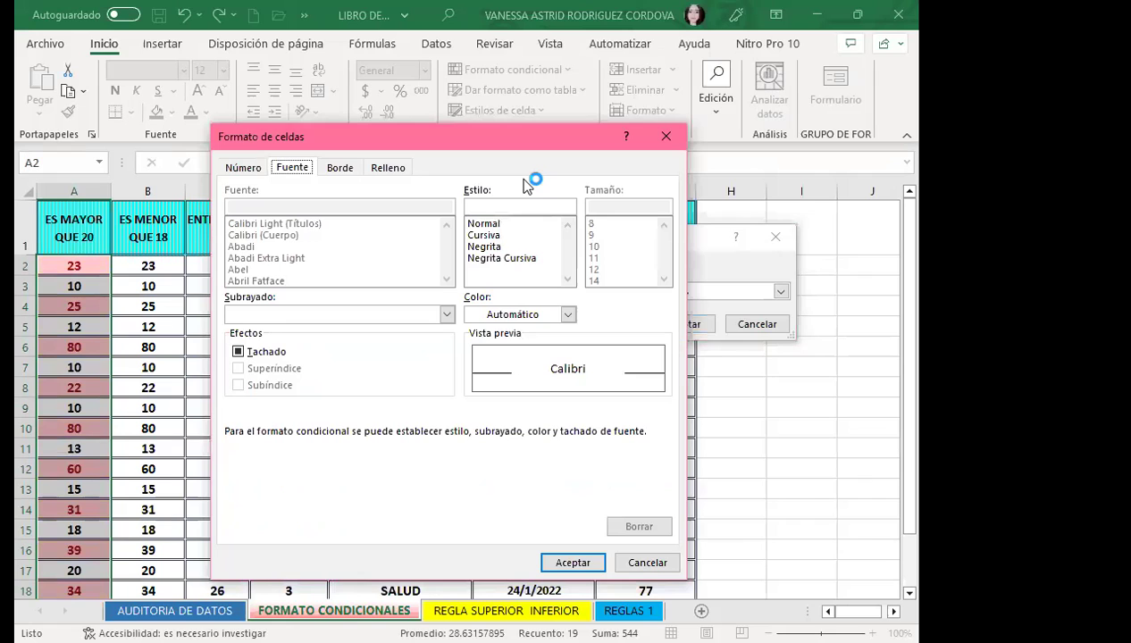
# Give the rule a light green to blue gradient fill and apply it to values above 20.
pyautogui.click(387, 168)
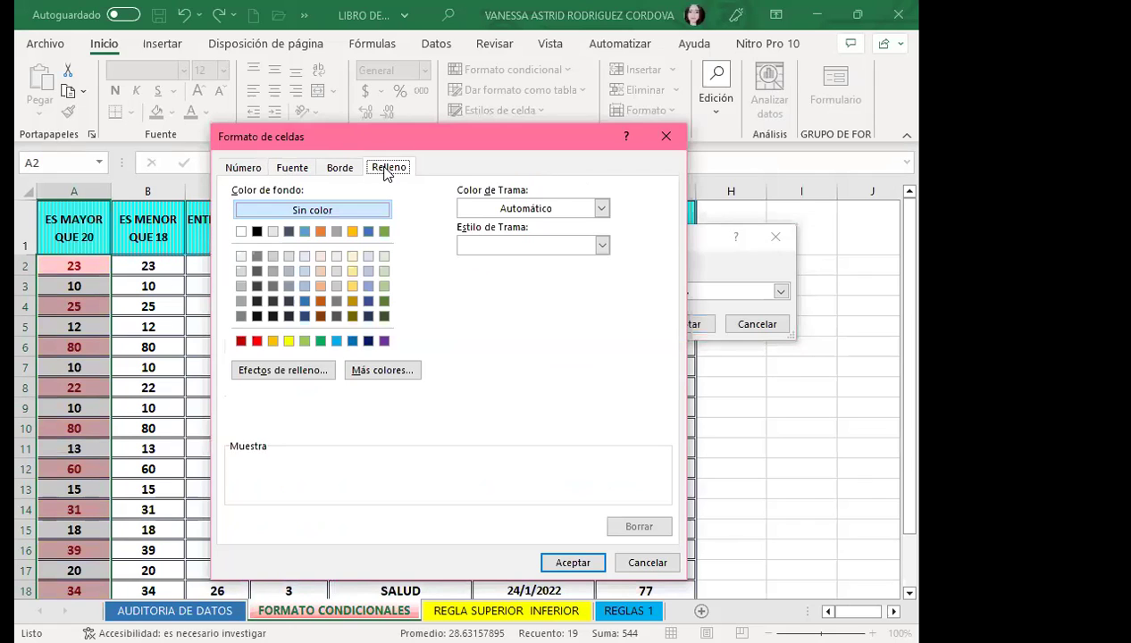
pyautogui.click(270, 367)
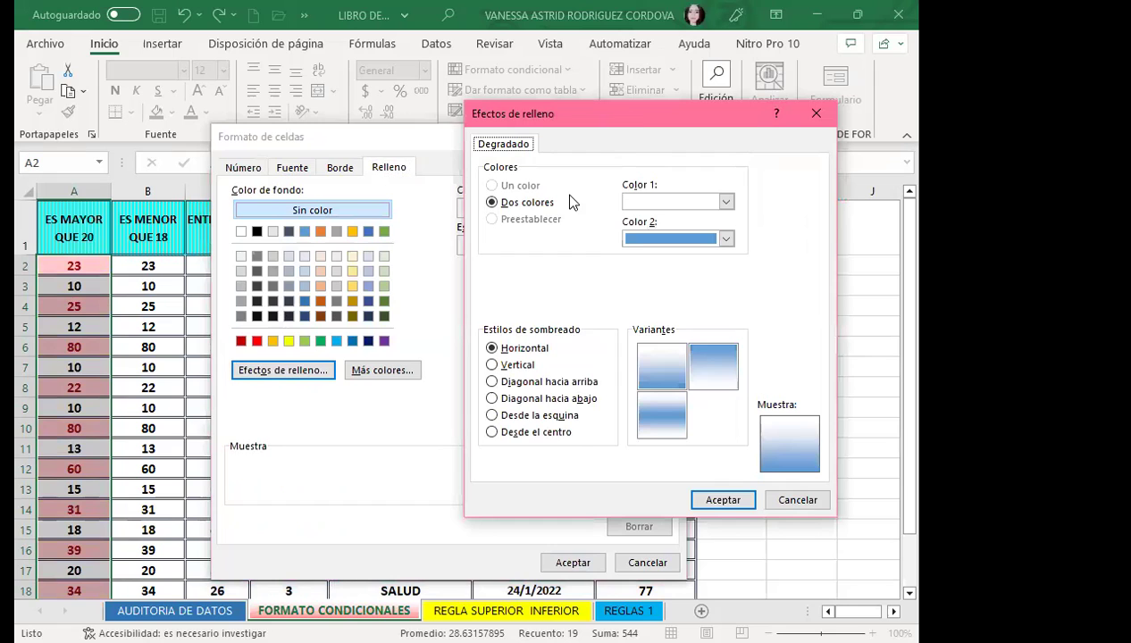
pyautogui.click(594, 206)
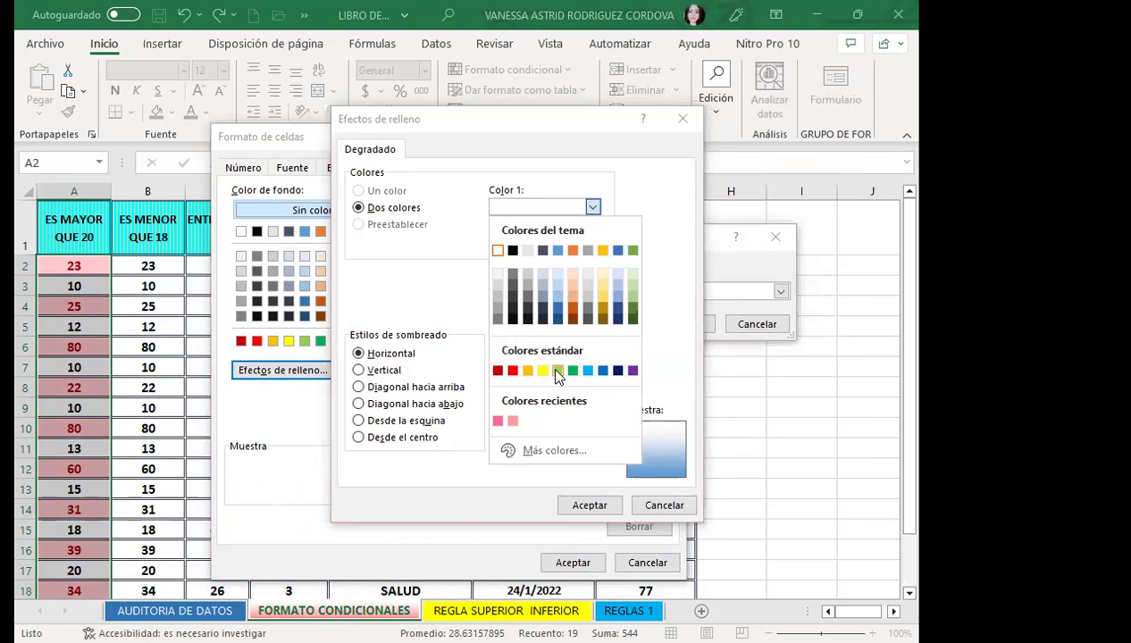
pyautogui.click(558, 371)
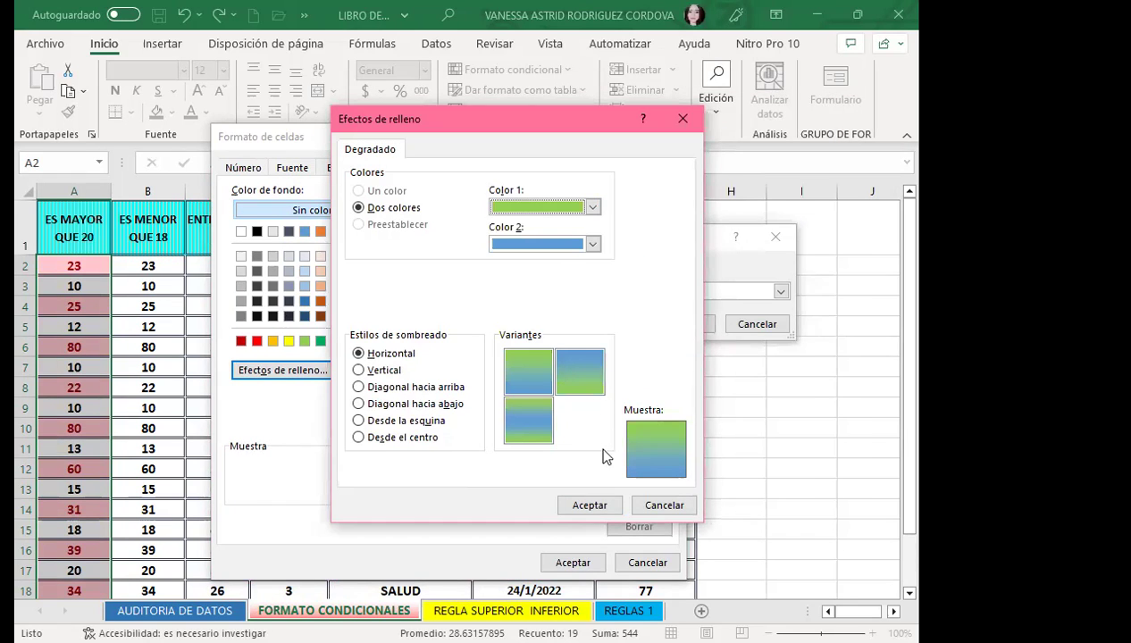
pyautogui.click(588, 505)
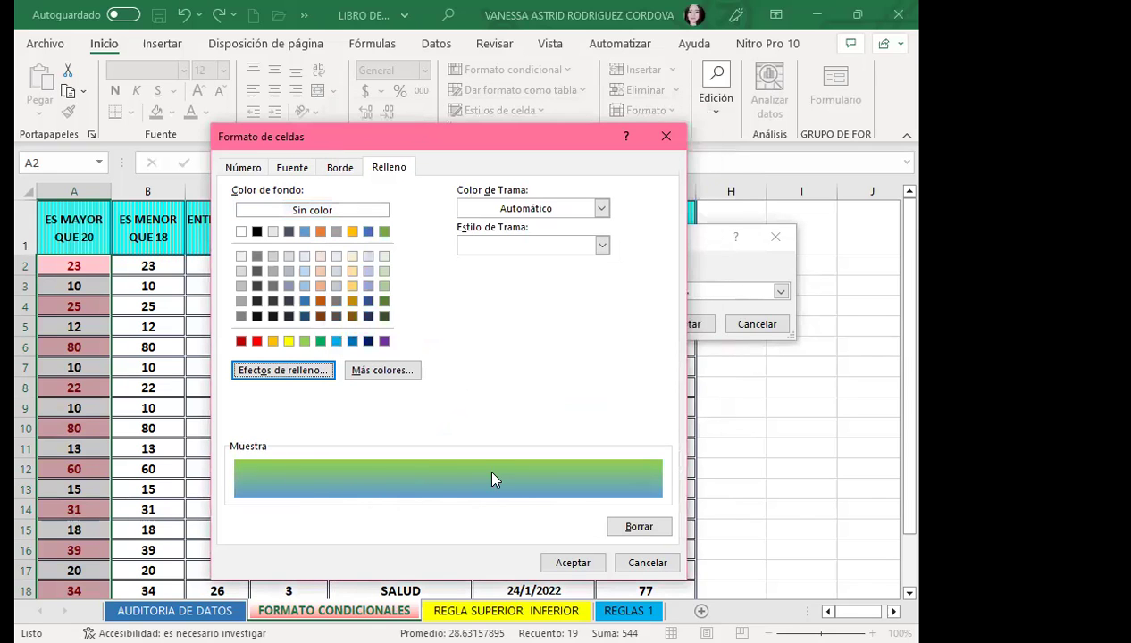
pyautogui.click(563, 561)
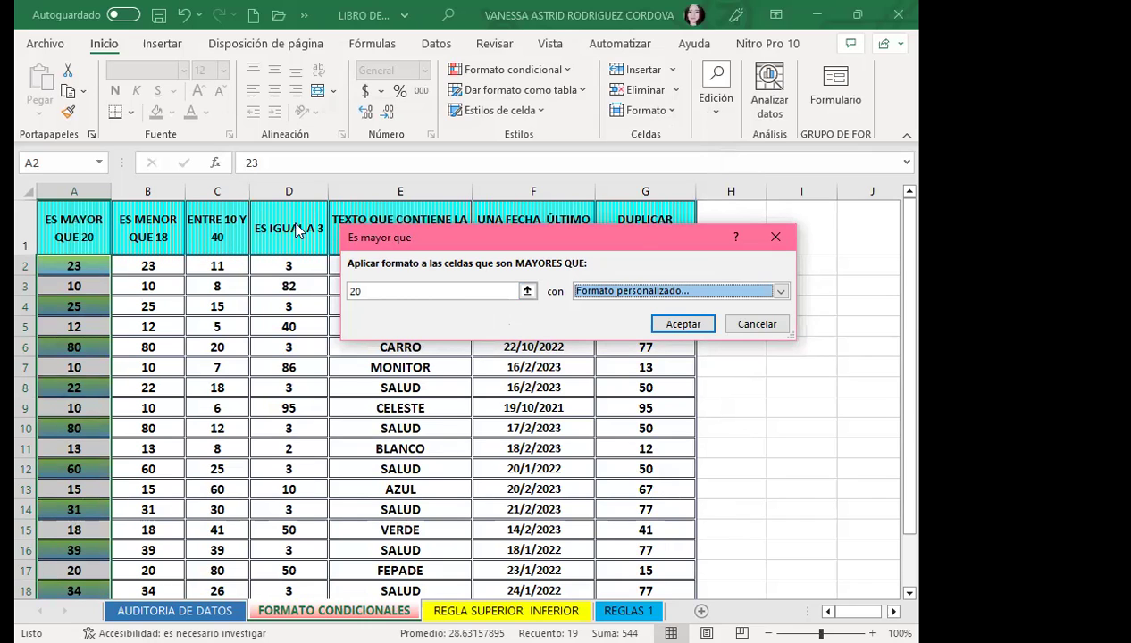
pyautogui.click(675, 327)
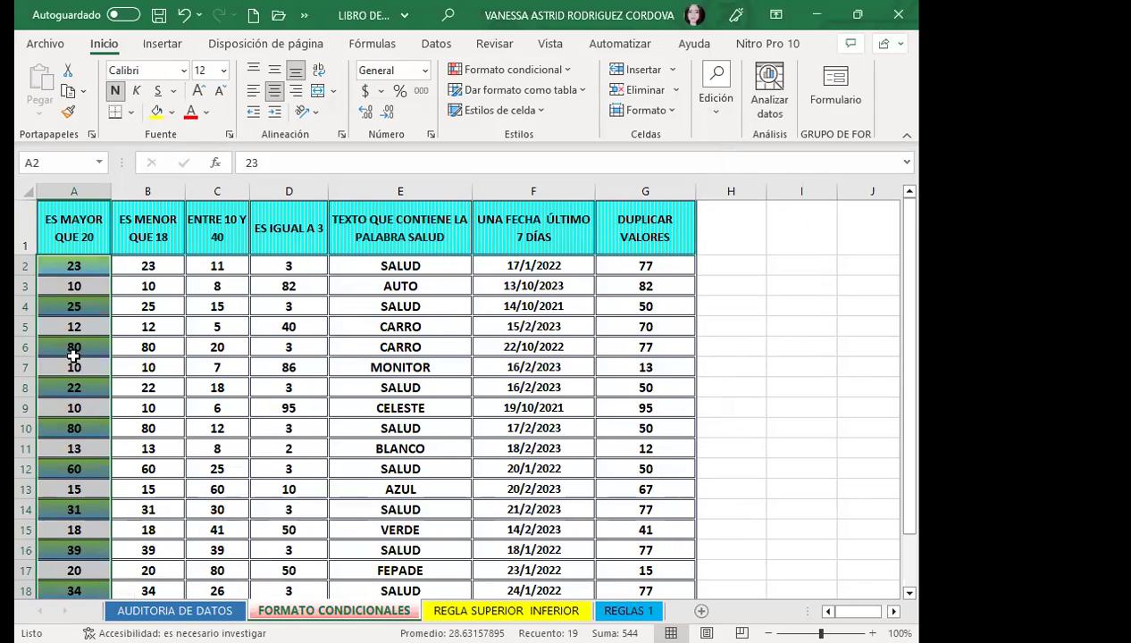
pyautogui.click(387, 404)
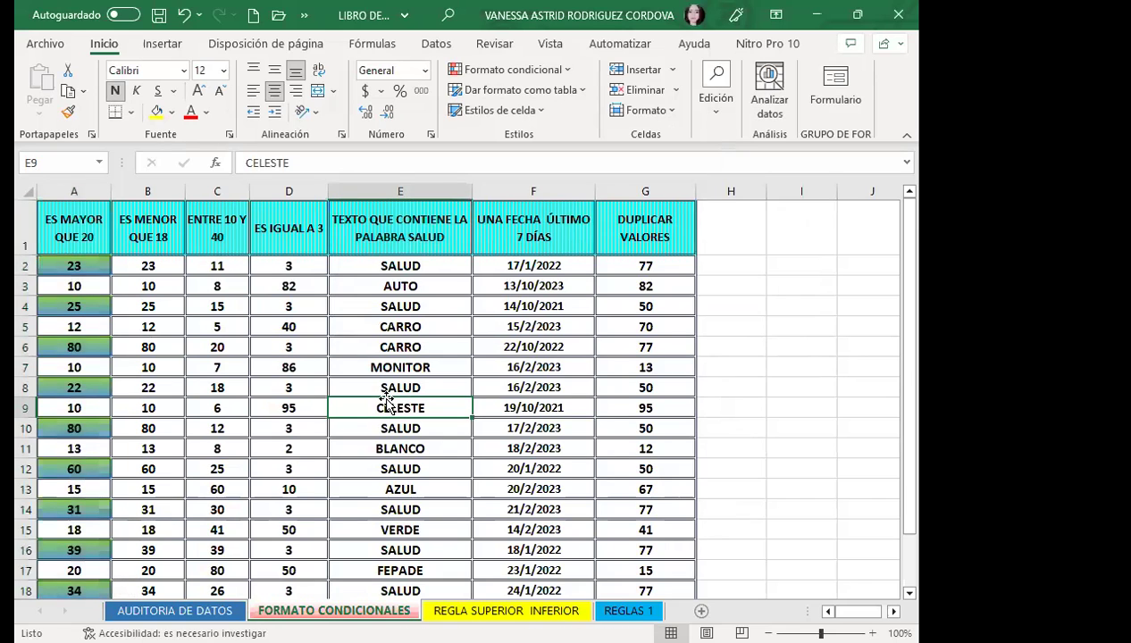
pyautogui.click(230, 135)
pyautogui.click(556, 82)
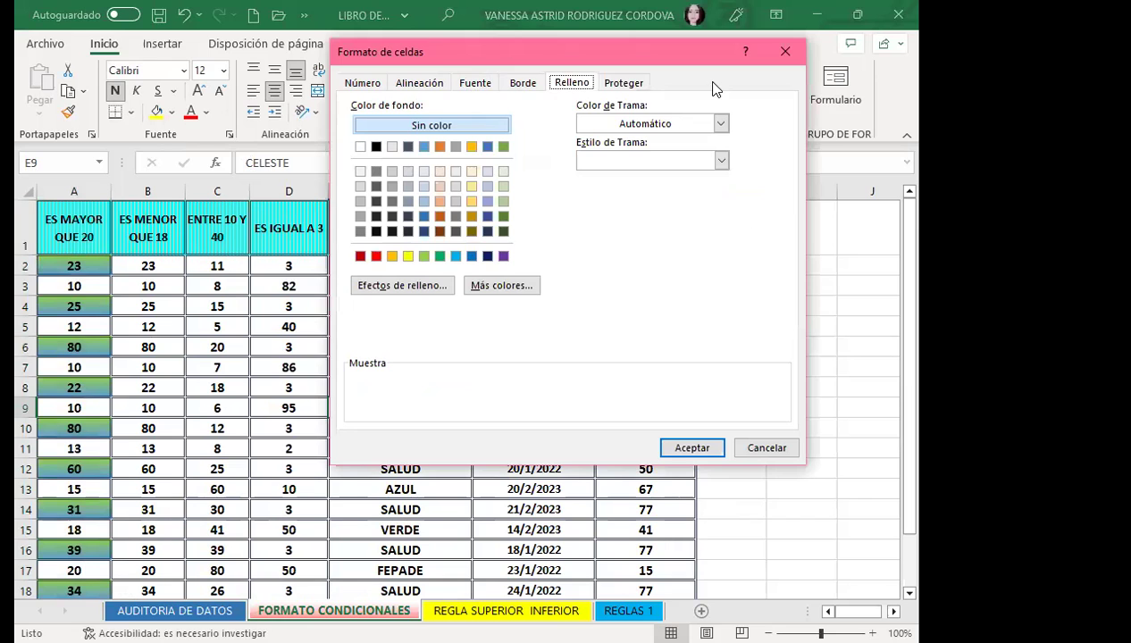
pyautogui.click(786, 52)
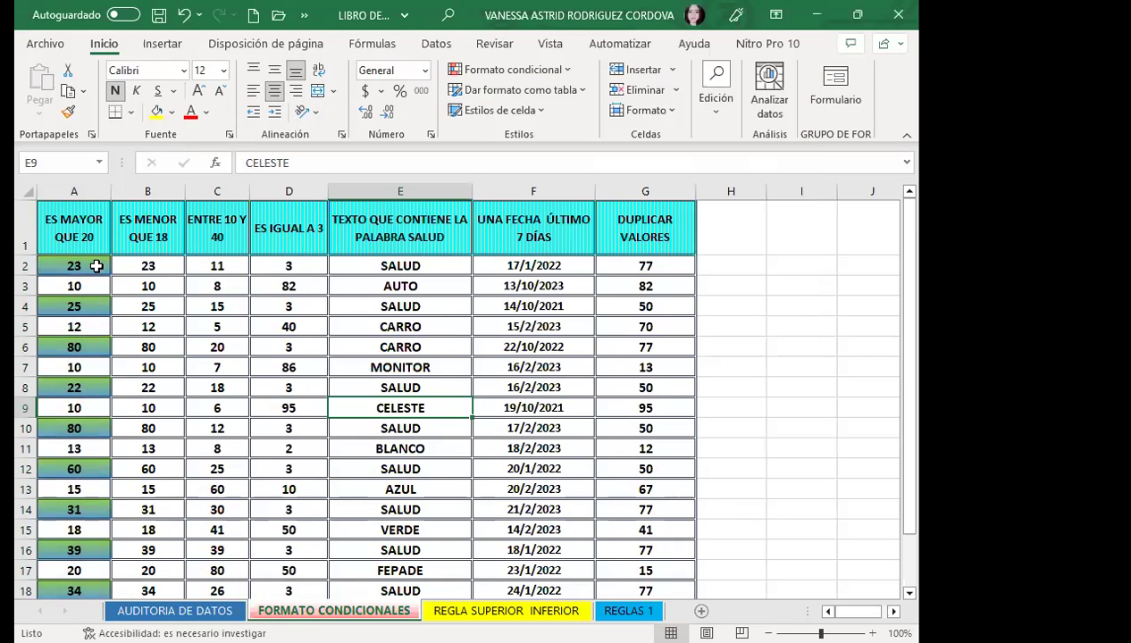
pyautogui.click(96, 264)
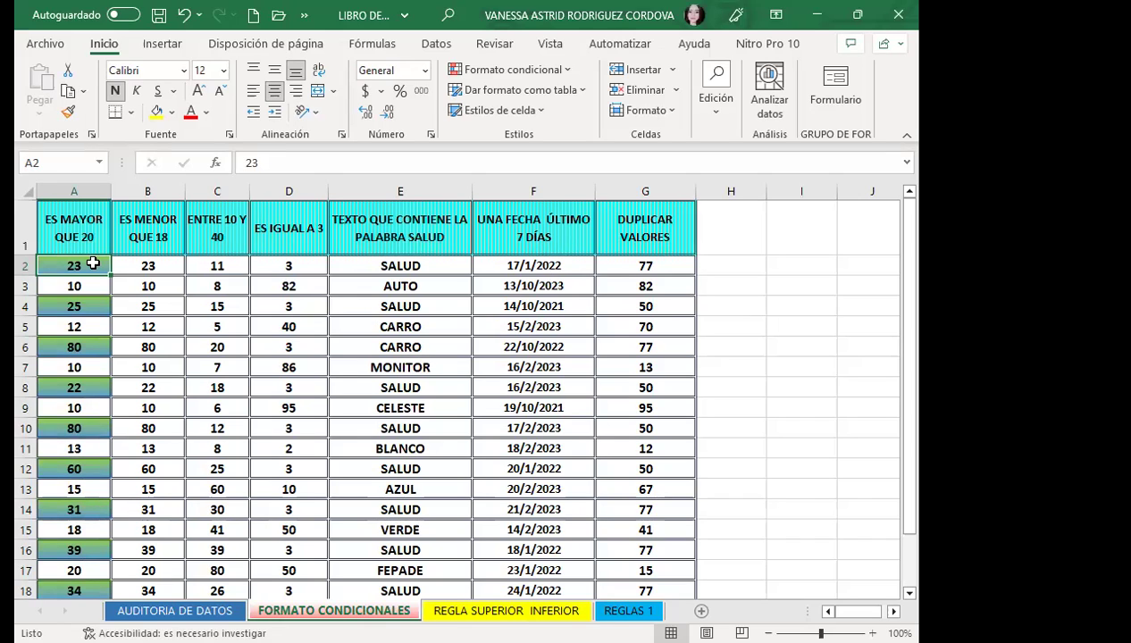
pyautogui.write('10')
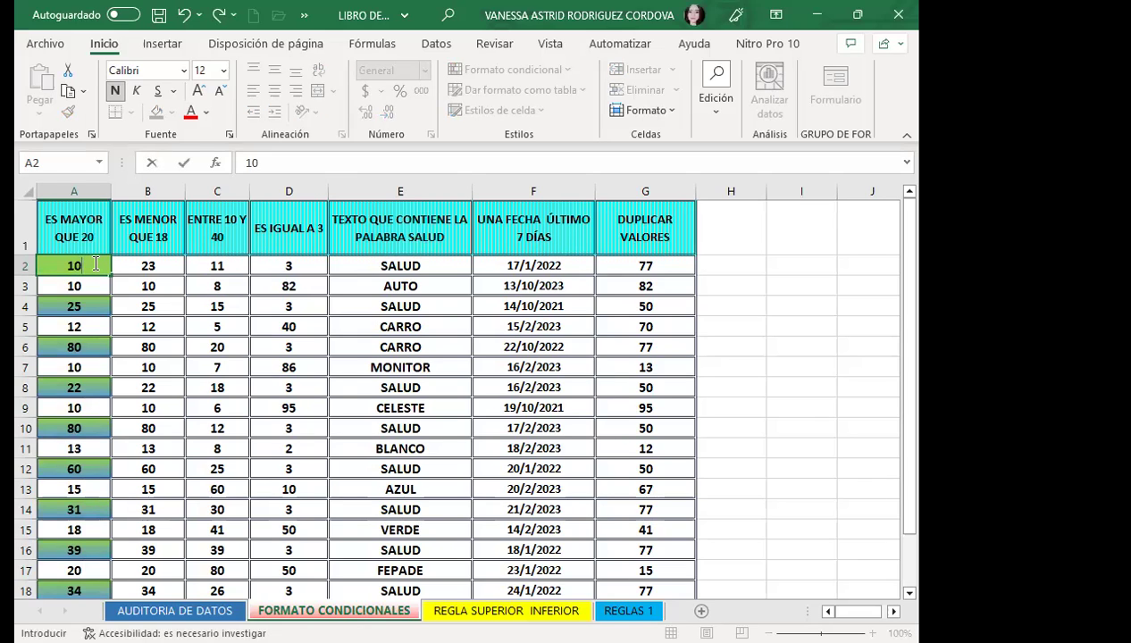
pyautogui.press('Return')
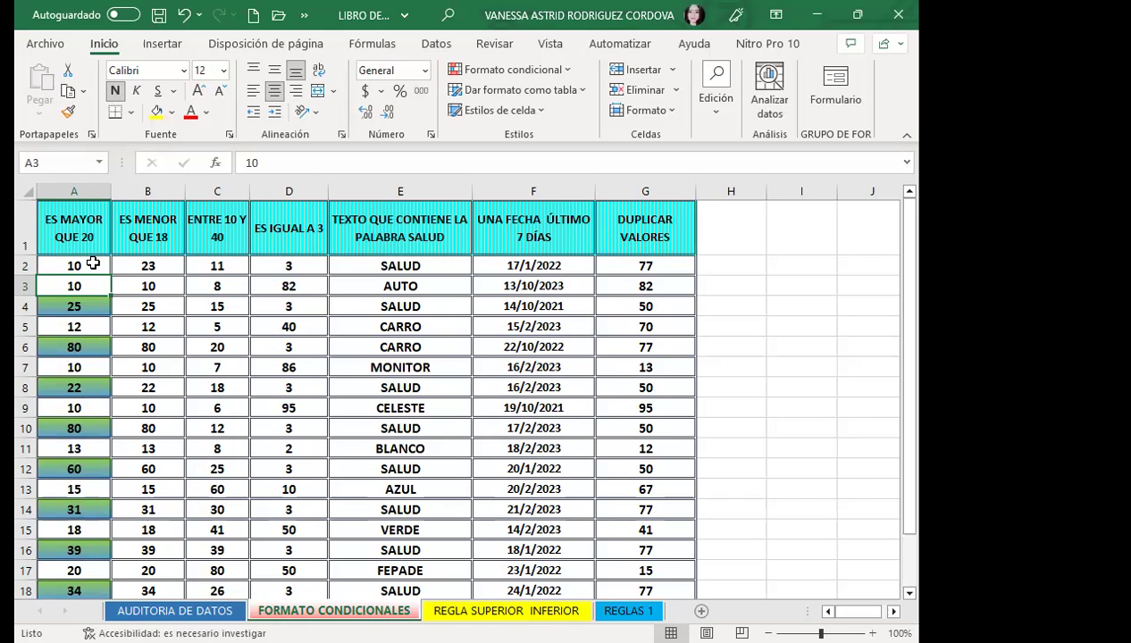
pyautogui.write('5')
pyautogui.press('Return')
pyautogui.write('5')
pyautogui.press('Return')
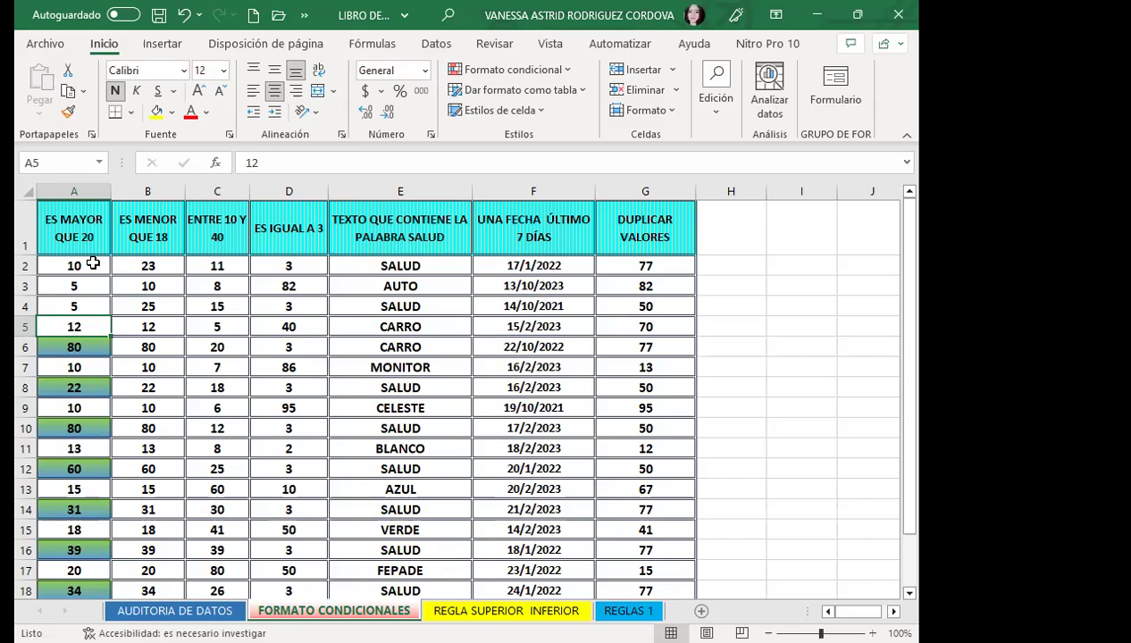
pyautogui.hotkey('ctrl', 'z')
pyautogui.hotkey('ctrl', 'z')
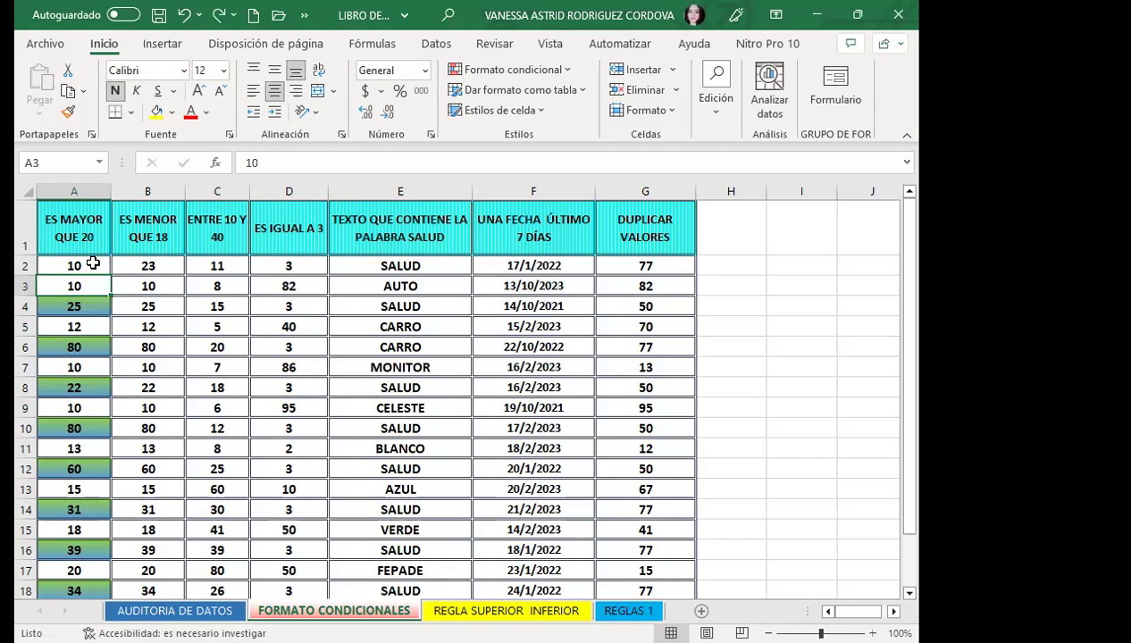
pyautogui.hotkey('ctrl', 'z')
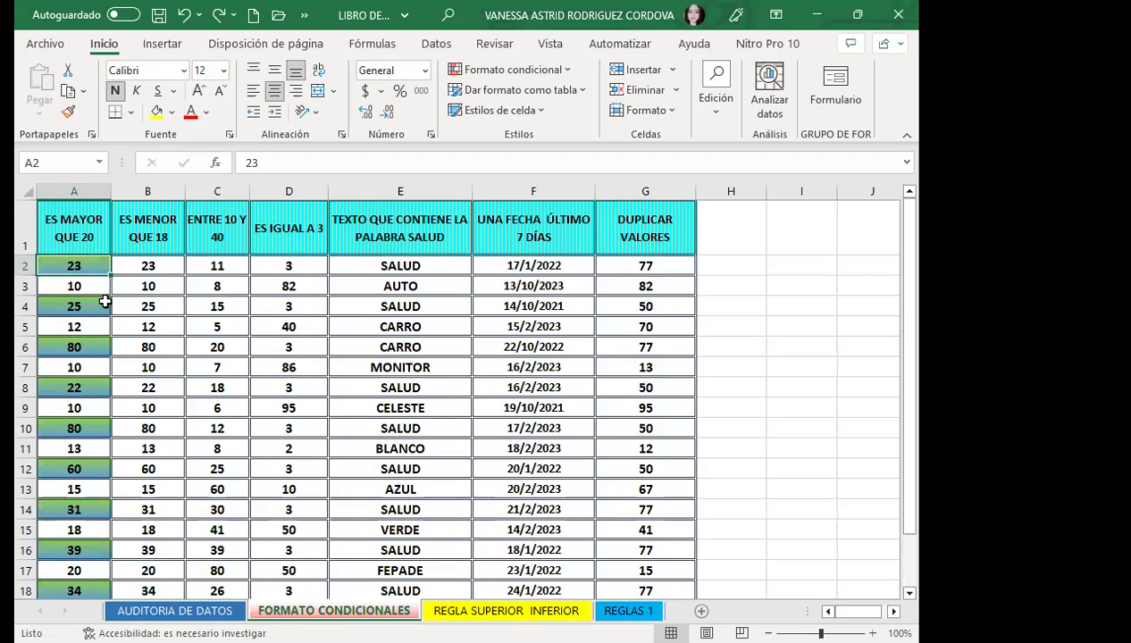
pyautogui.click(94, 276)
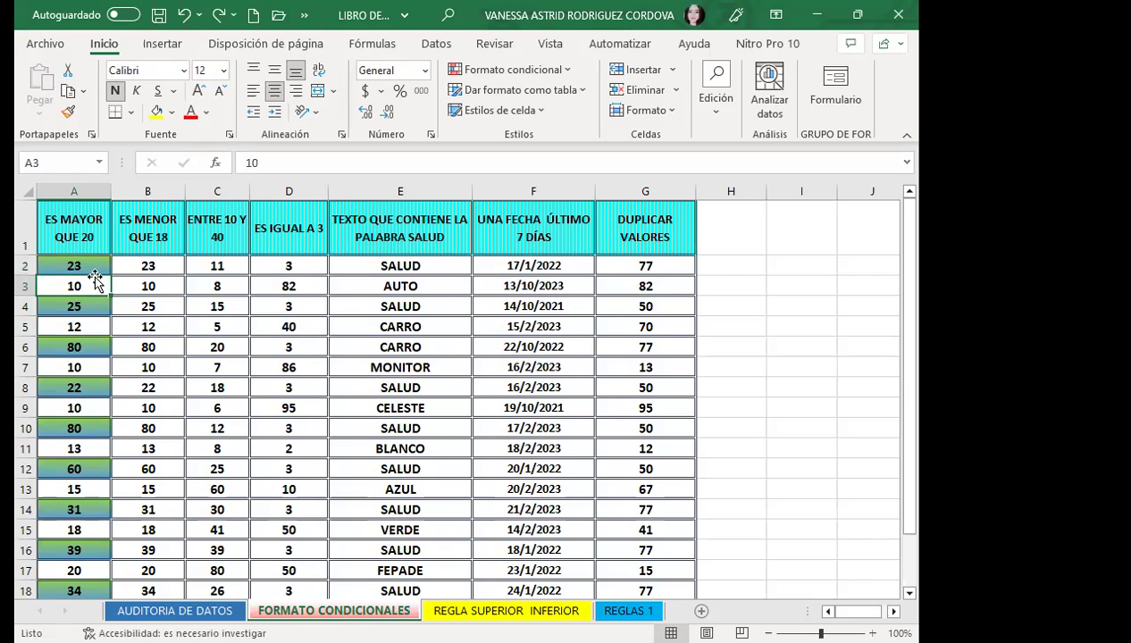
pyautogui.write('50')
pyautogui.press('Return')
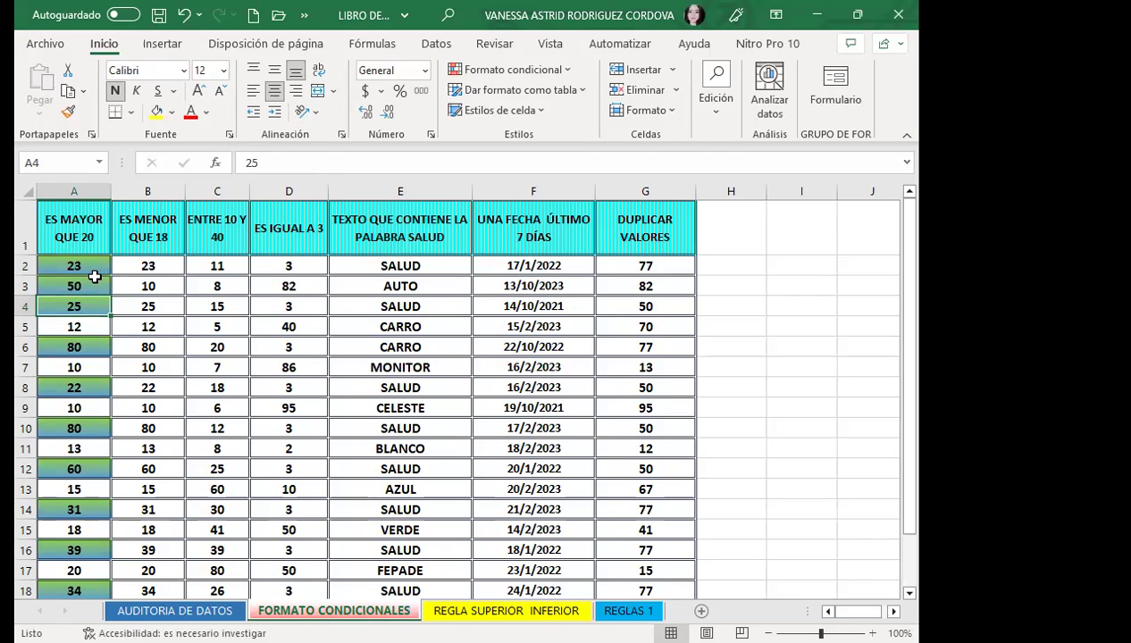
pyautogui.hotkey('ctrl', 'z')
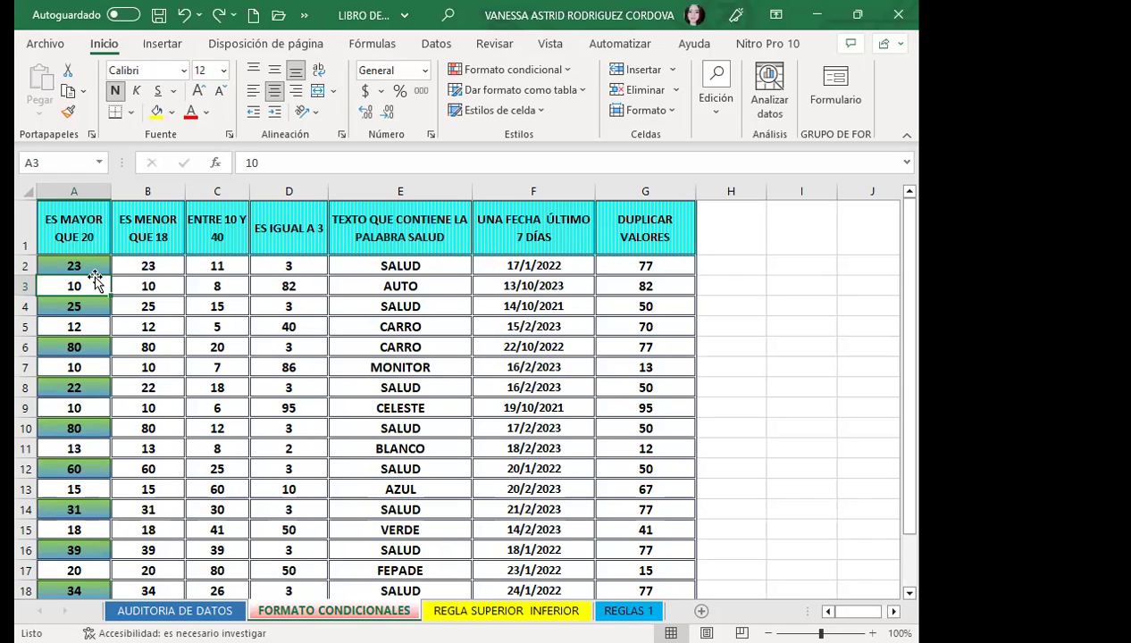
pyautogui.moveTo(157, 265); pyautogui.dragTo(150, 578)
pyautogui.scroll(1, 138, 375)
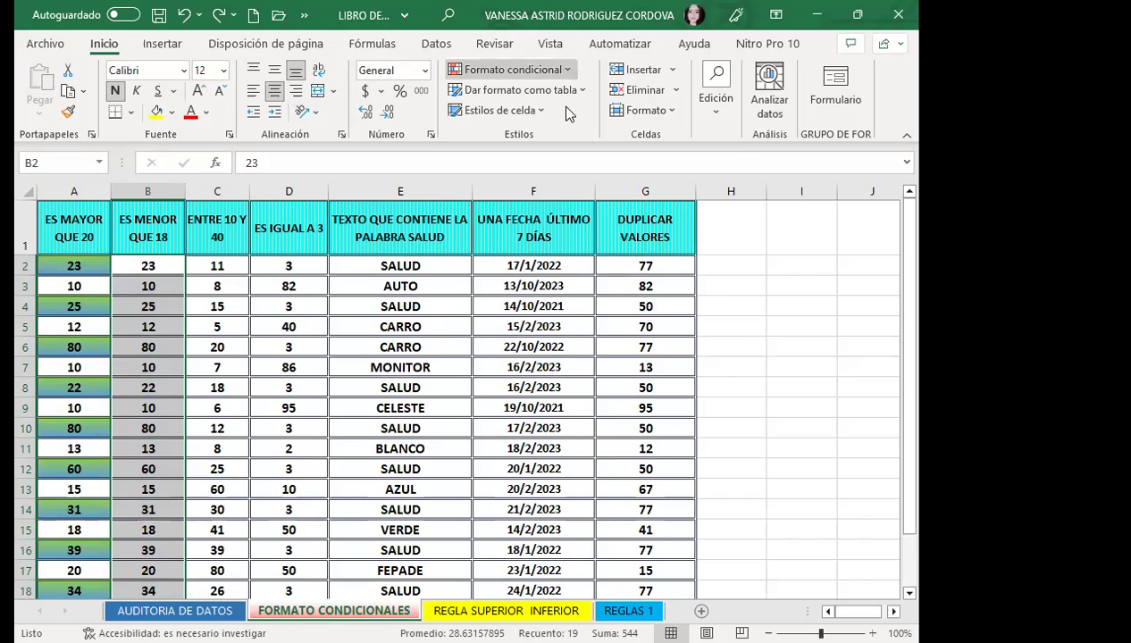
# Start an Es menor que rule for column B with threshold 18 and a custom format.
pyautogui.click(572, 76)
pyautogui.moveTo(560, 105)
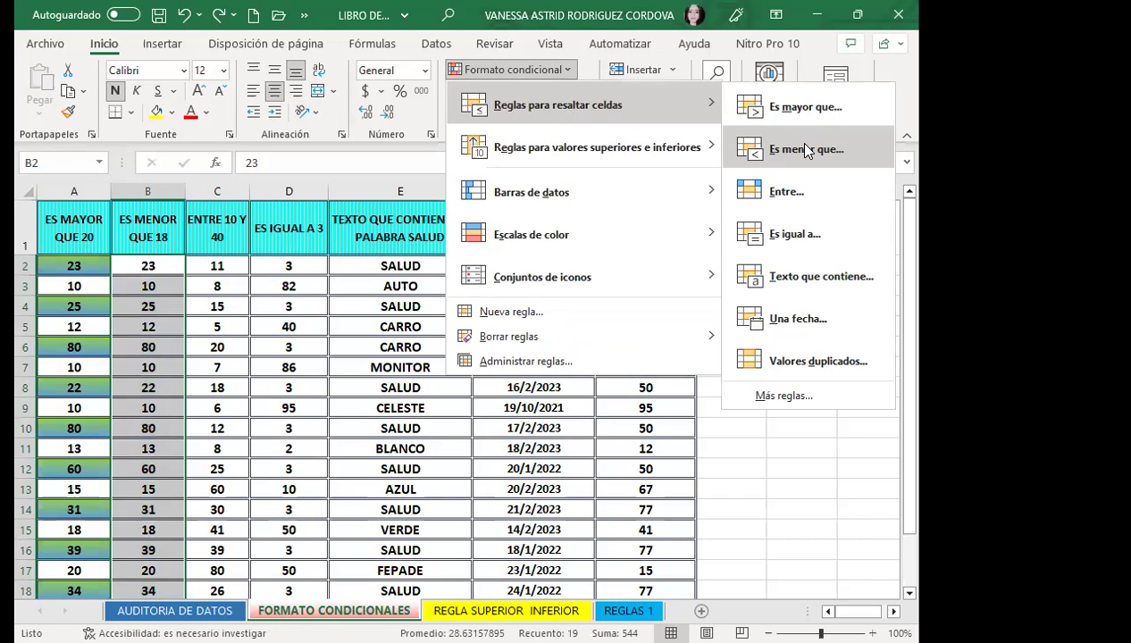
pyautogui.click(807, 150)
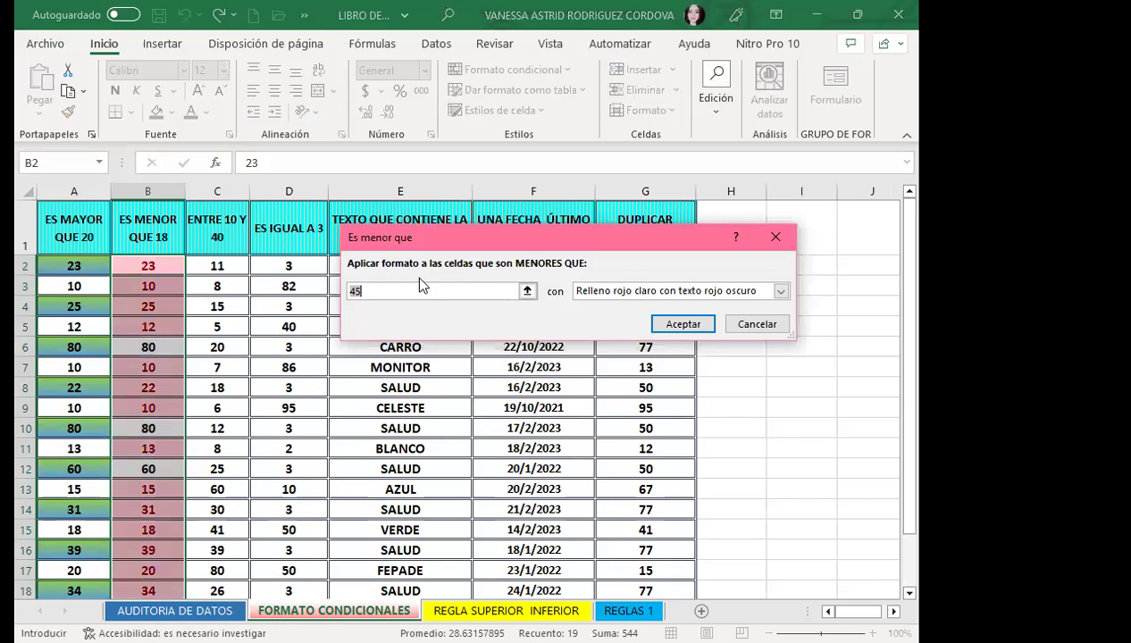
pyautogui.write('18')
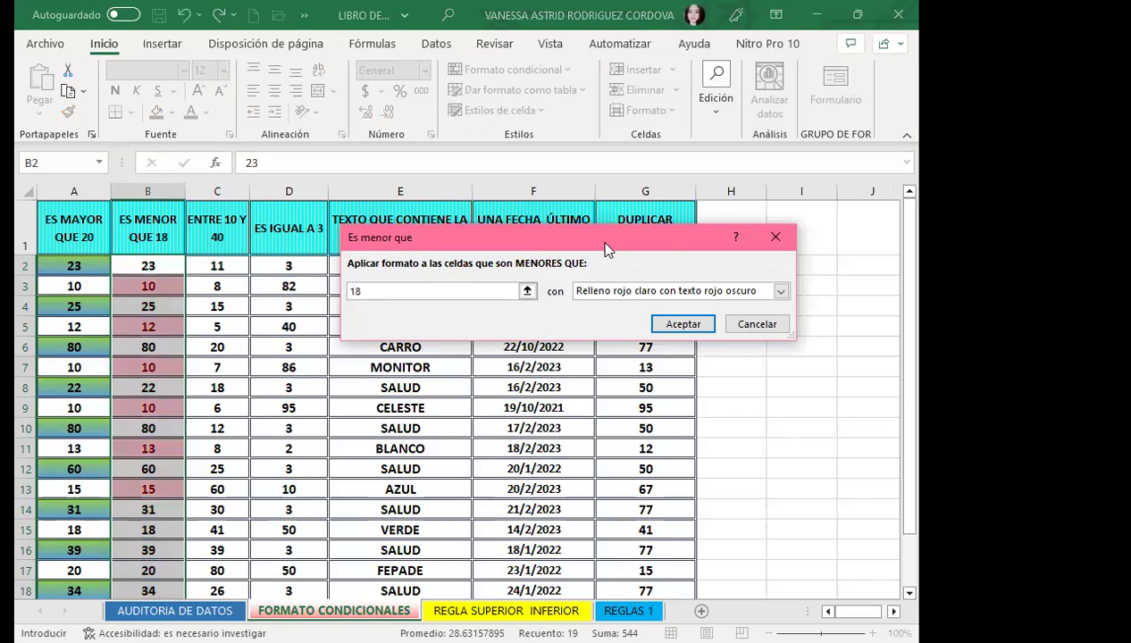
pyautogui.click(780, 290)
pyautogui.click(634, 375)
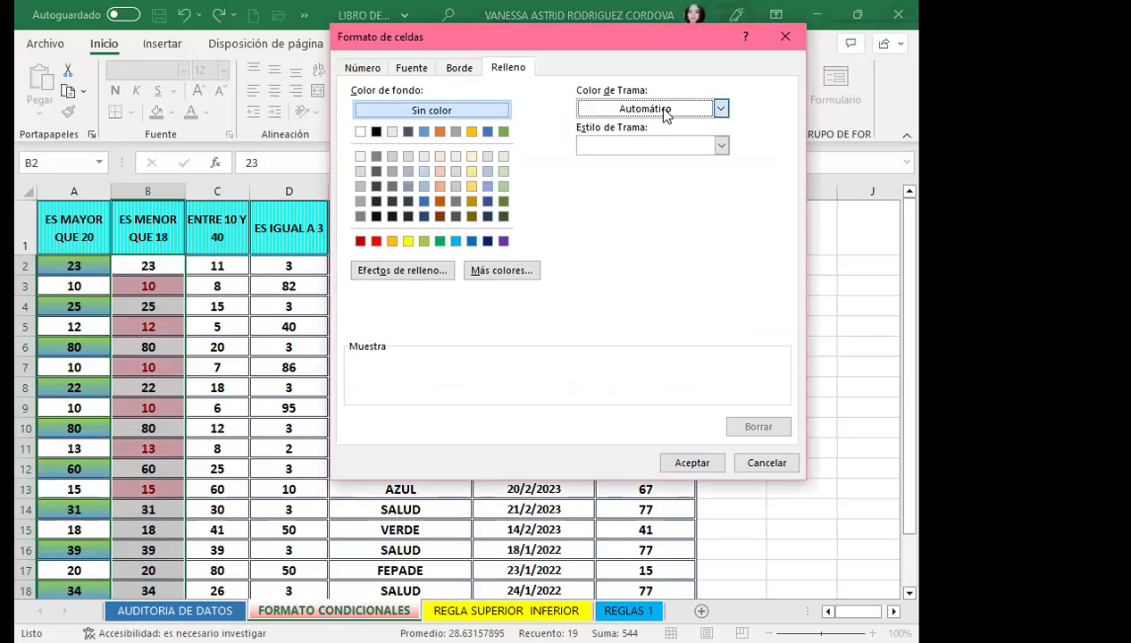
# Set a pink thin vertical-stripe pattern fill and apply the under-18 rule.
pyautogui.click(664, 110)
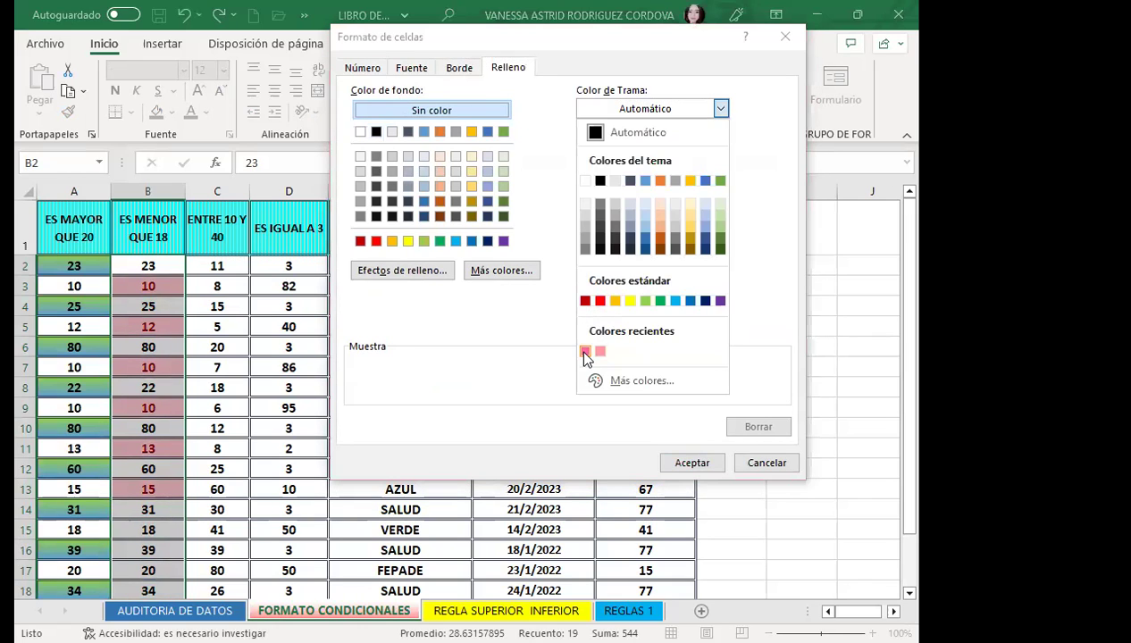
pyautogui.click(585, 351)
pyautogui.click(721, 145)
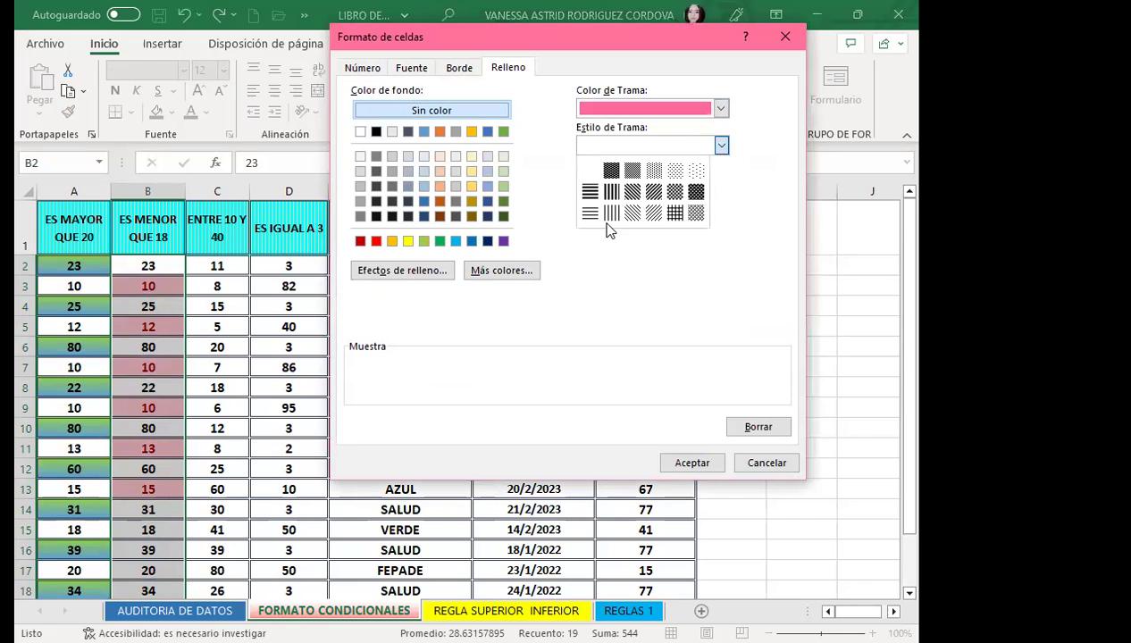
pyautogui.click(612, 212)
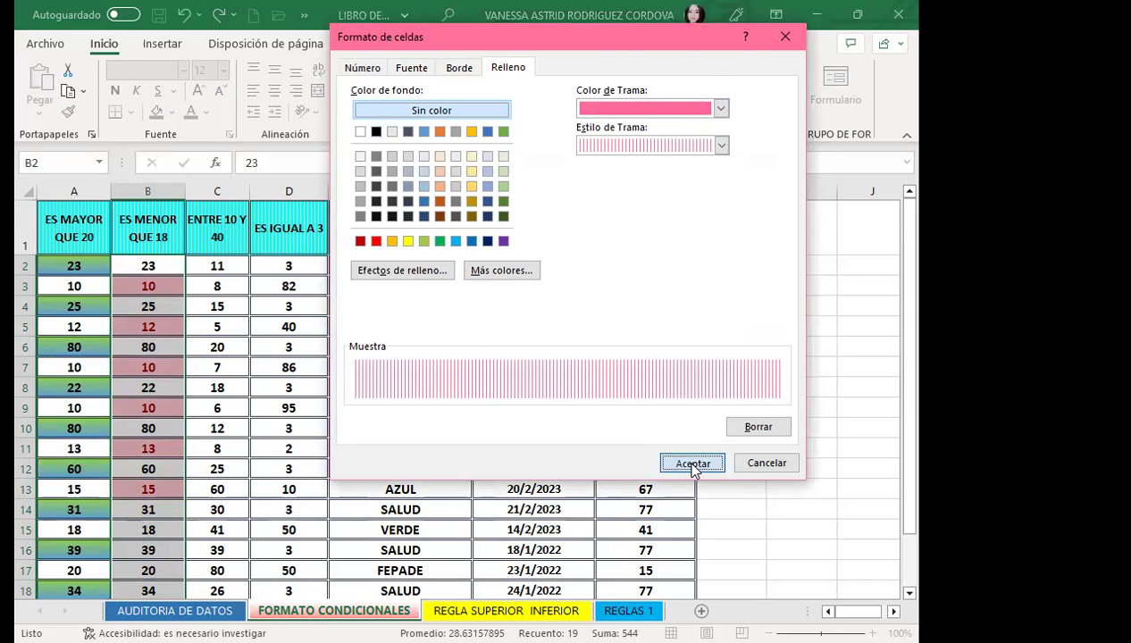
pyautogui.click(692, 463)
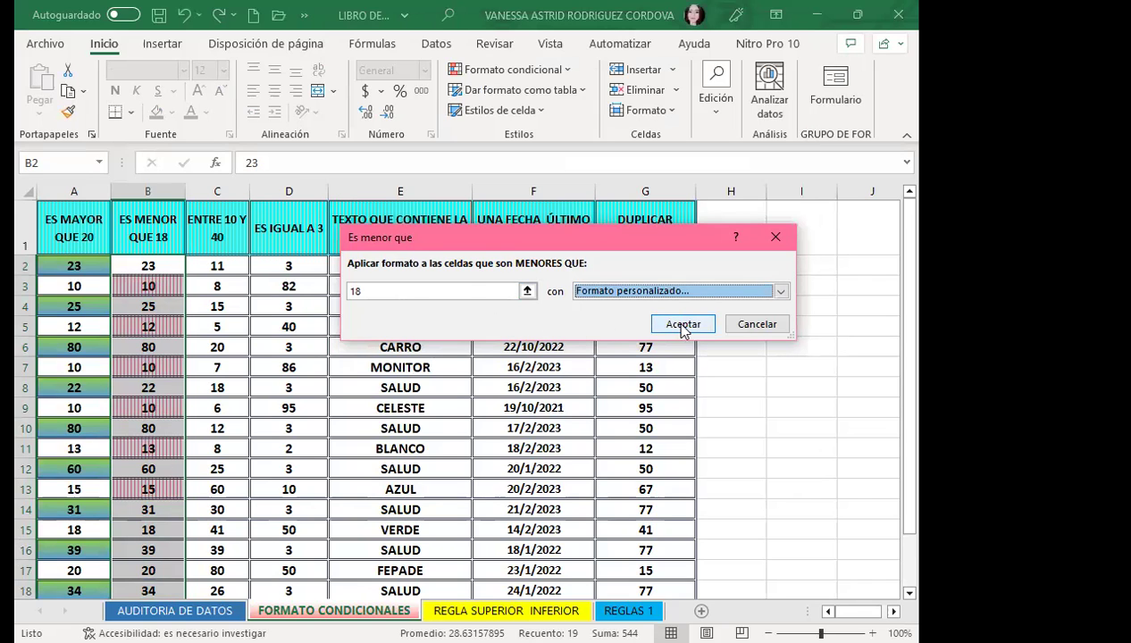
pyautogui.click(679, 324)
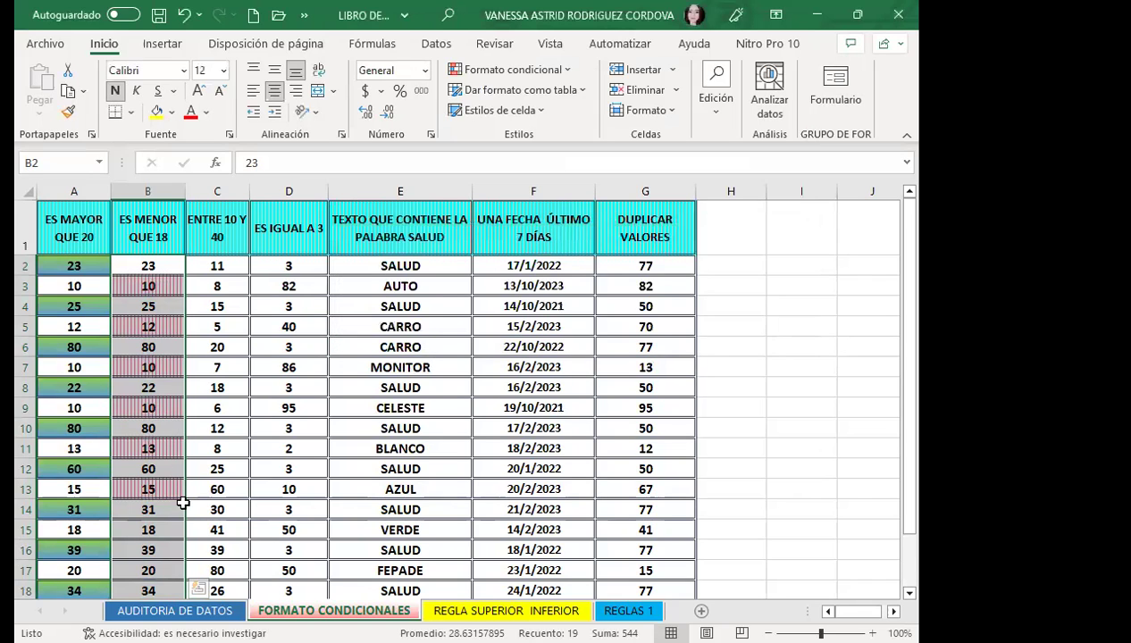
# Check B4 and B15 (18), then change B16 from 39 to 17.
pyautogui.scroll(-2, 168, 439)
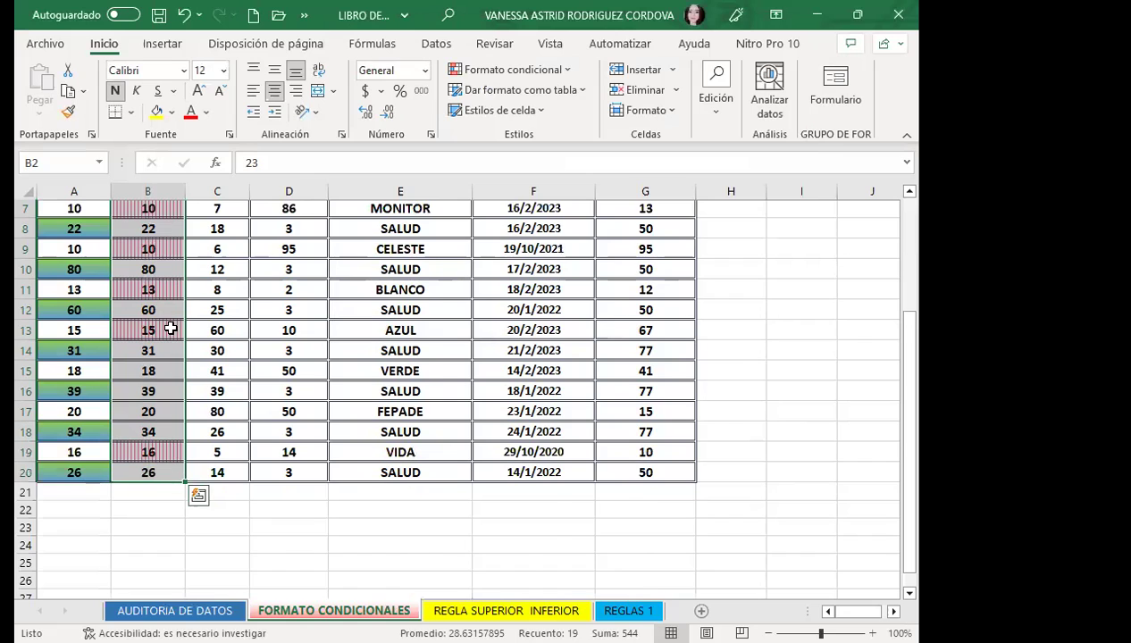
pyautogui.scroll(2, 170, 330)
pyautogui.click(169, 306)
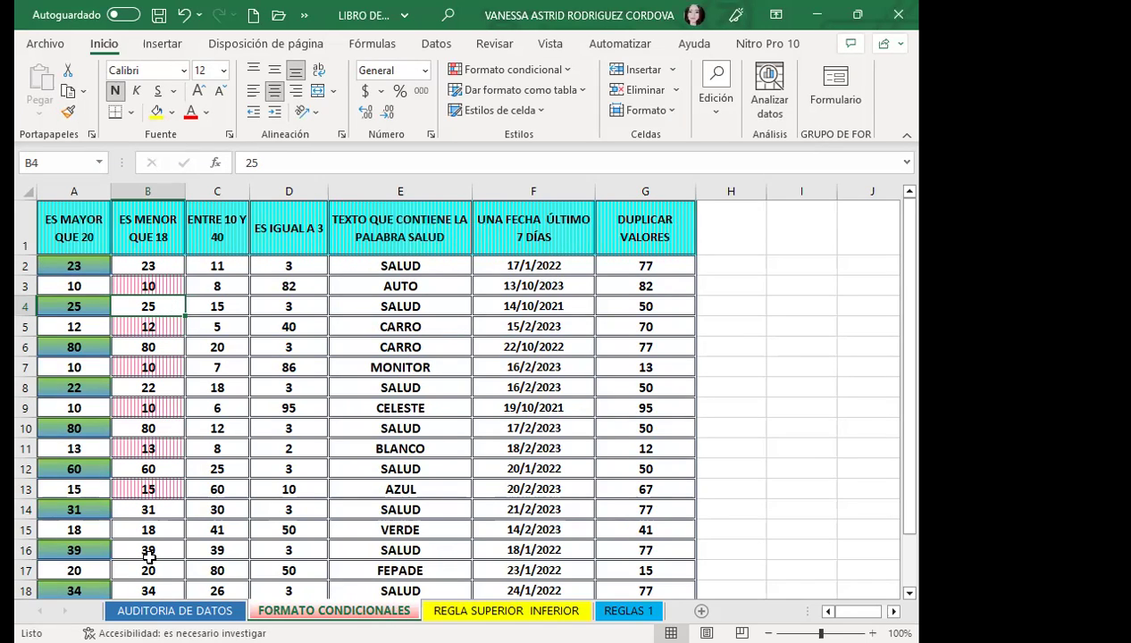
pyautogui.scroll(-1, 165, 487)
pyautogui.click(169, 478)
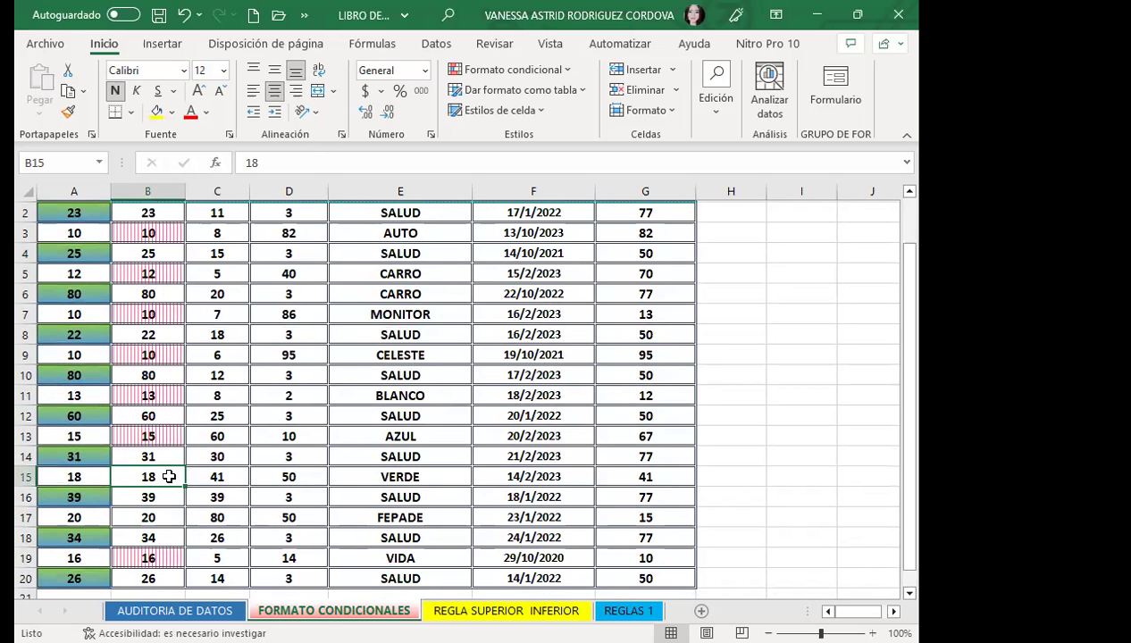
pyautogui.scroll(1, 169, 476)
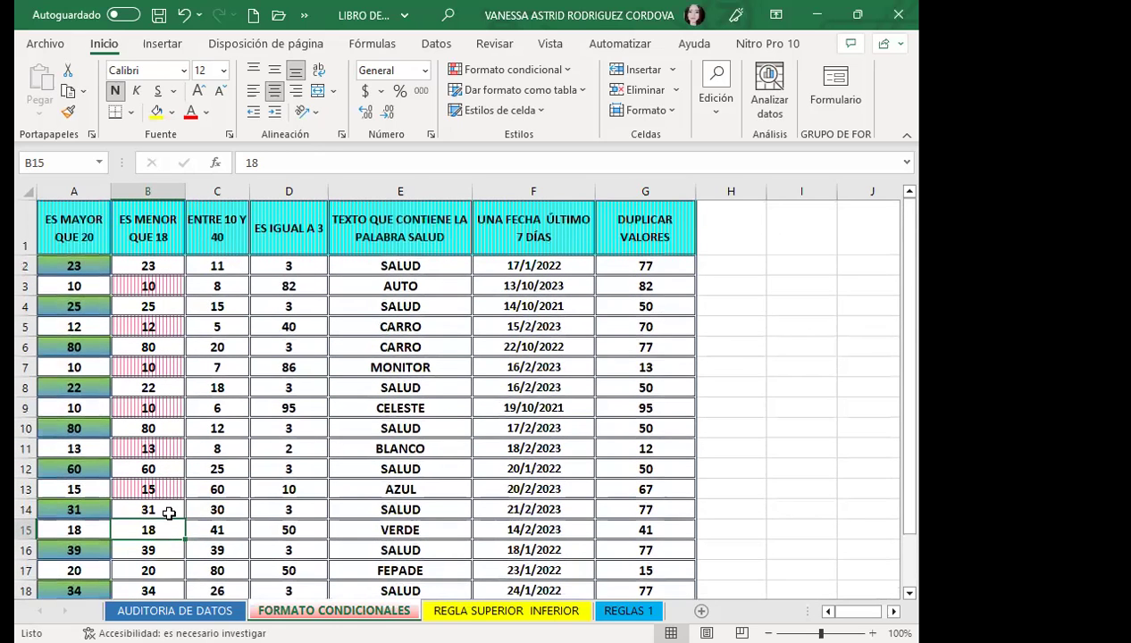
pyautogui.scroll(-1, 168, 512)
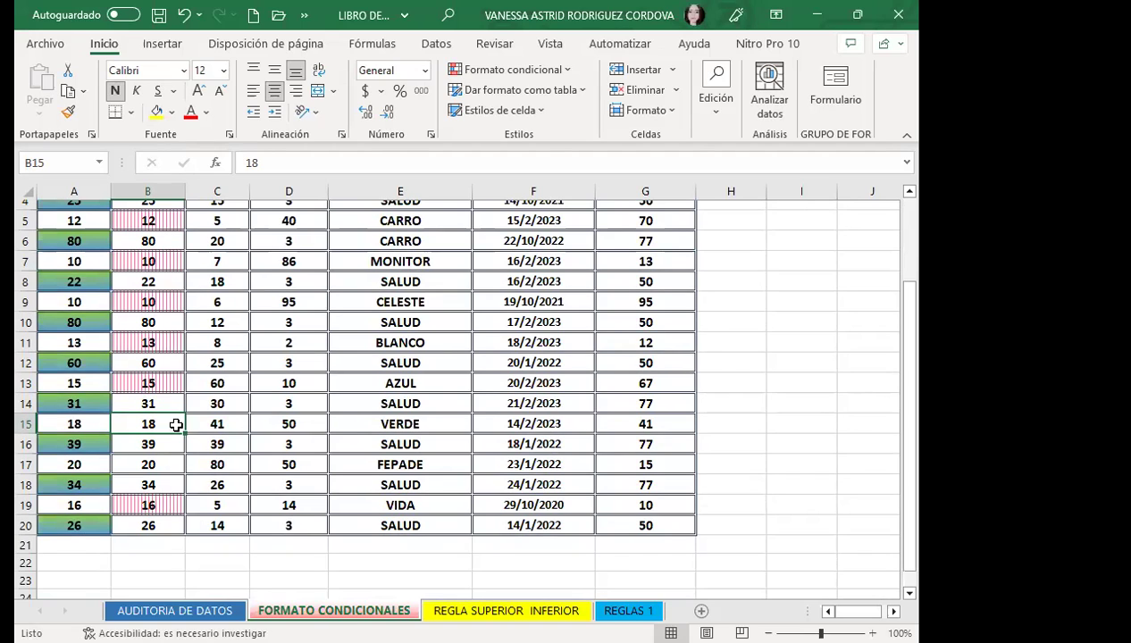
pyautogui.click(181, 442)
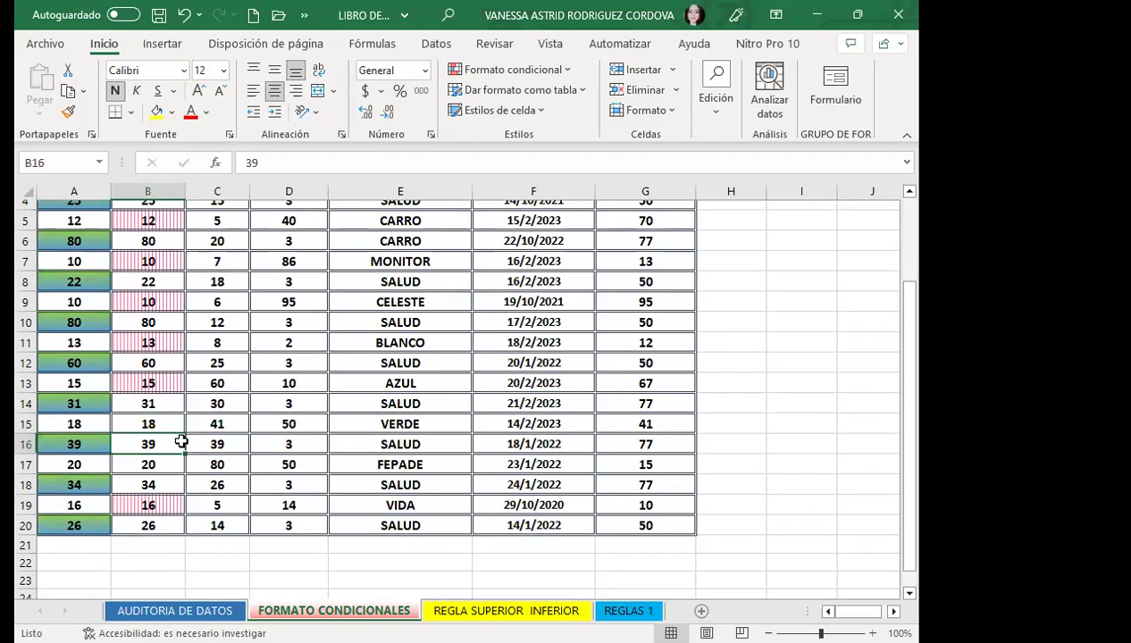
pyautogui.write('17')
pyautogui.press('Return')
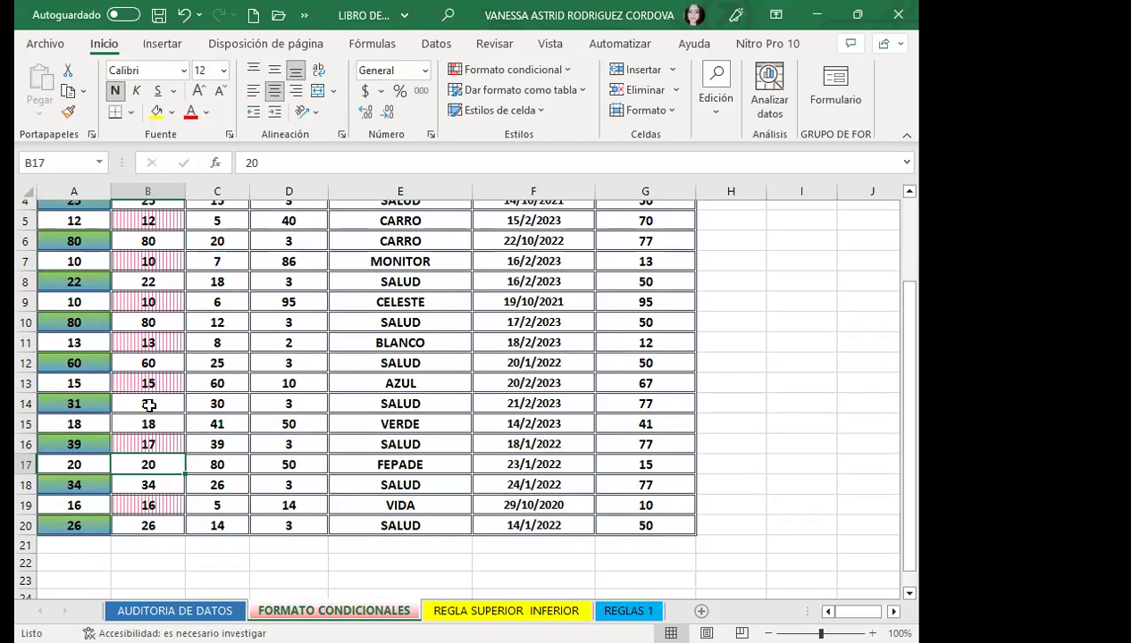
pyautogui.scroll(1, 149, 399)
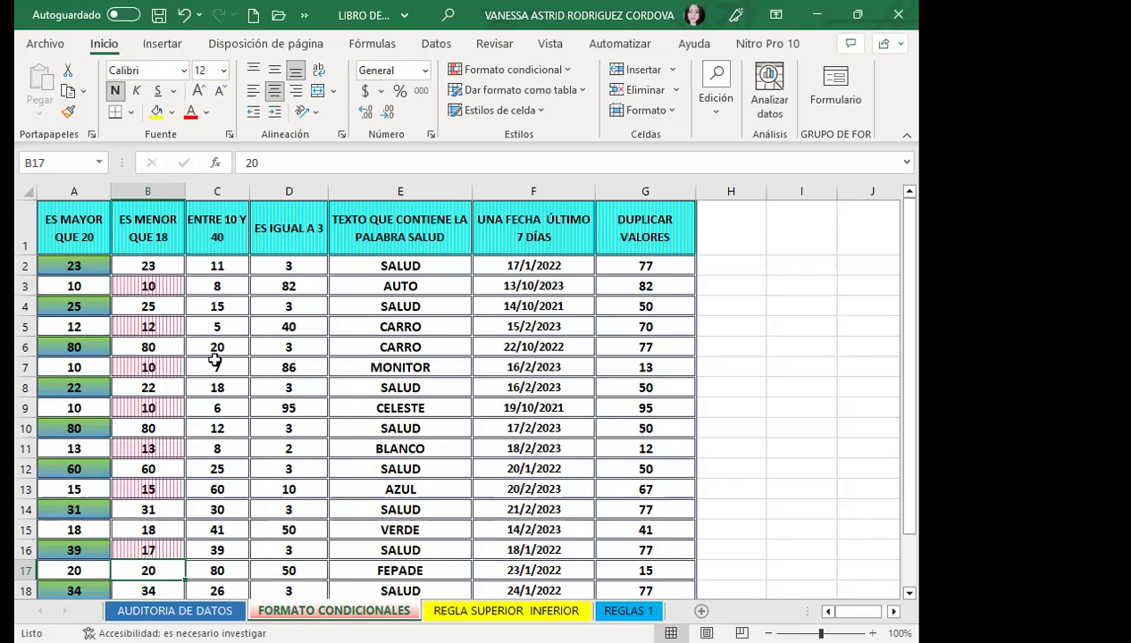
# Select C2:C20 and start a Between highlight cell rule.
pyautogui.click(230, 265)
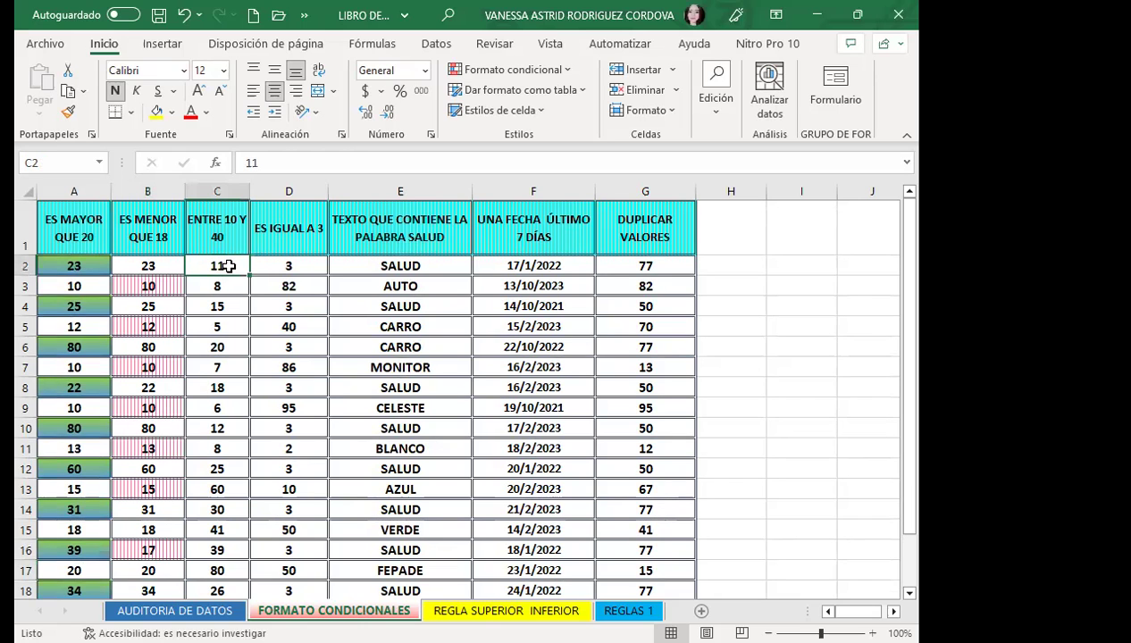
pyautogui.hotkey('shift', 'Down')
pyautogui.hotkey('shift', 'Down')
pyautogui.hotkey('shift', 'Down')
pyautogui.hotkey('shift', 'Down')
pyautogui.hotkey('shift', 'Down')
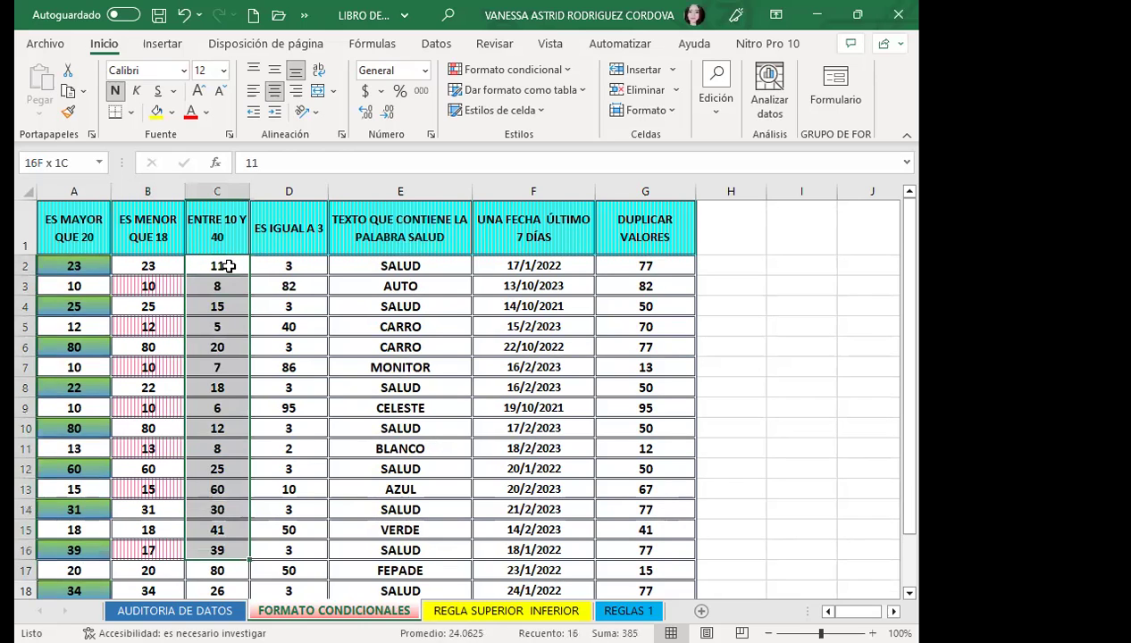
pyautogui.hotkey('shift', 'Down')
pyautogui.hotkey('shift', 'Down')
pyautogui.hotkey('shift', 'Down')
pyautogui.hotkey('shift', 'Down')
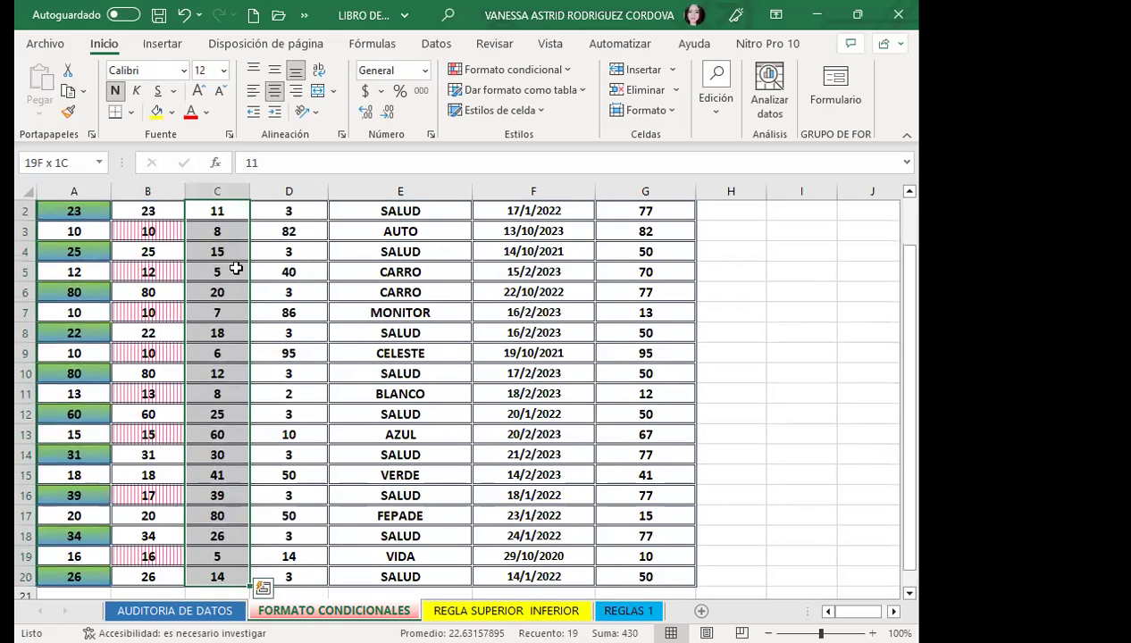
pyautogui.scroll(1, 254, 317)
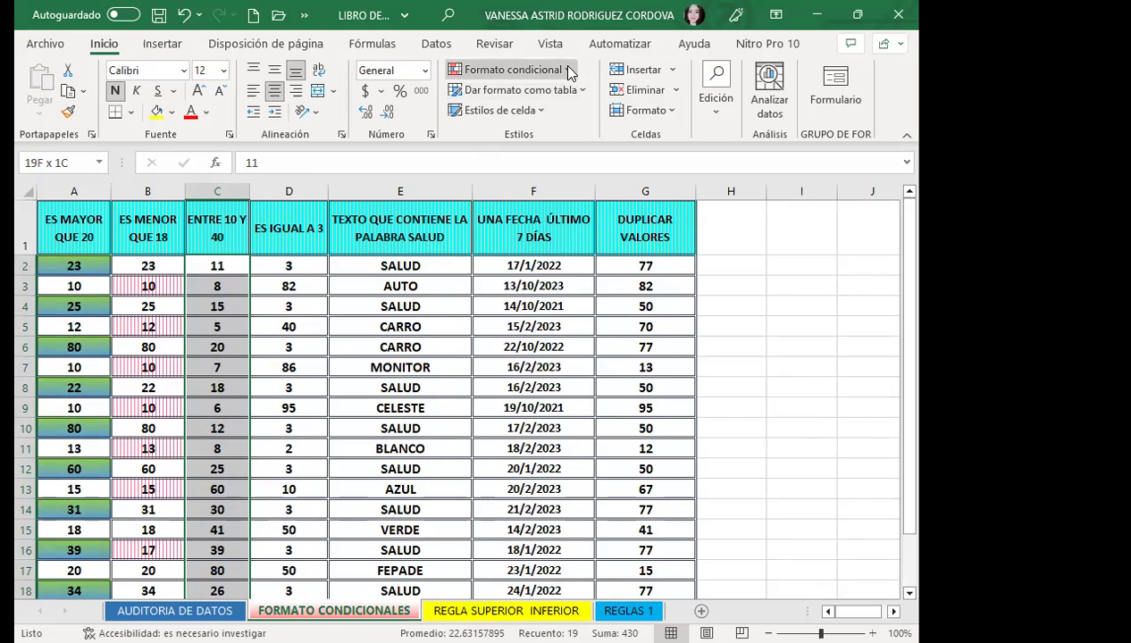
pyautogui.click(512, 69)
pyautogui.moveTo(580, 105)
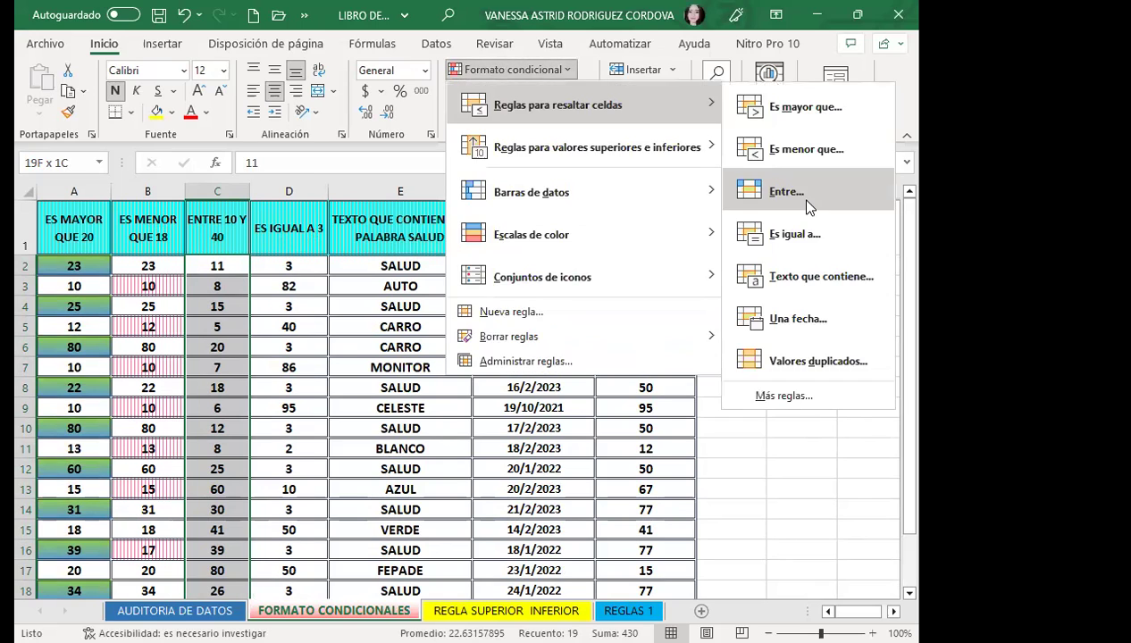
pyautogui.click(804, 194)
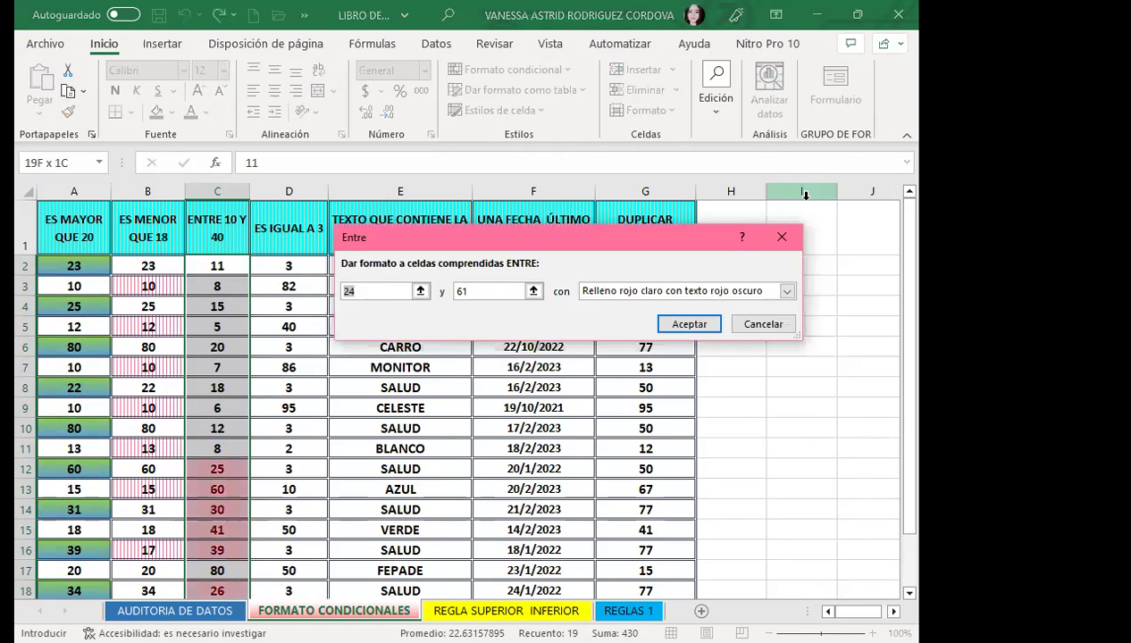
# Enter limits 10 and 40 with green fill and dark green text, apply, then select column D values.
pyautogui.write('10')
pyautogui.press('Tab')
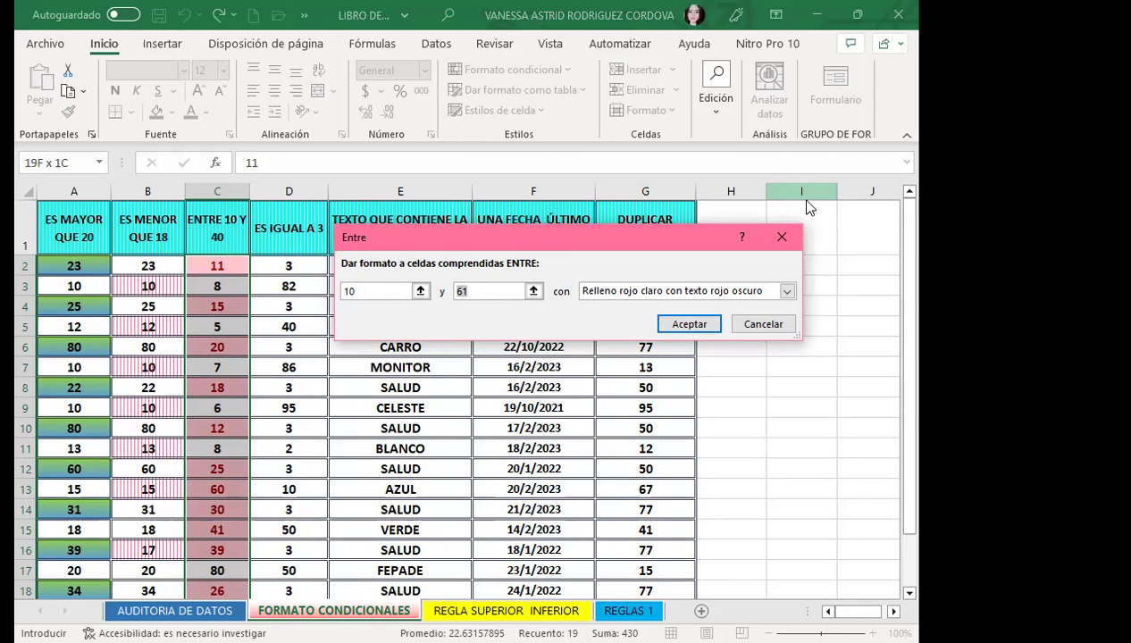
pyautogui.write('40')
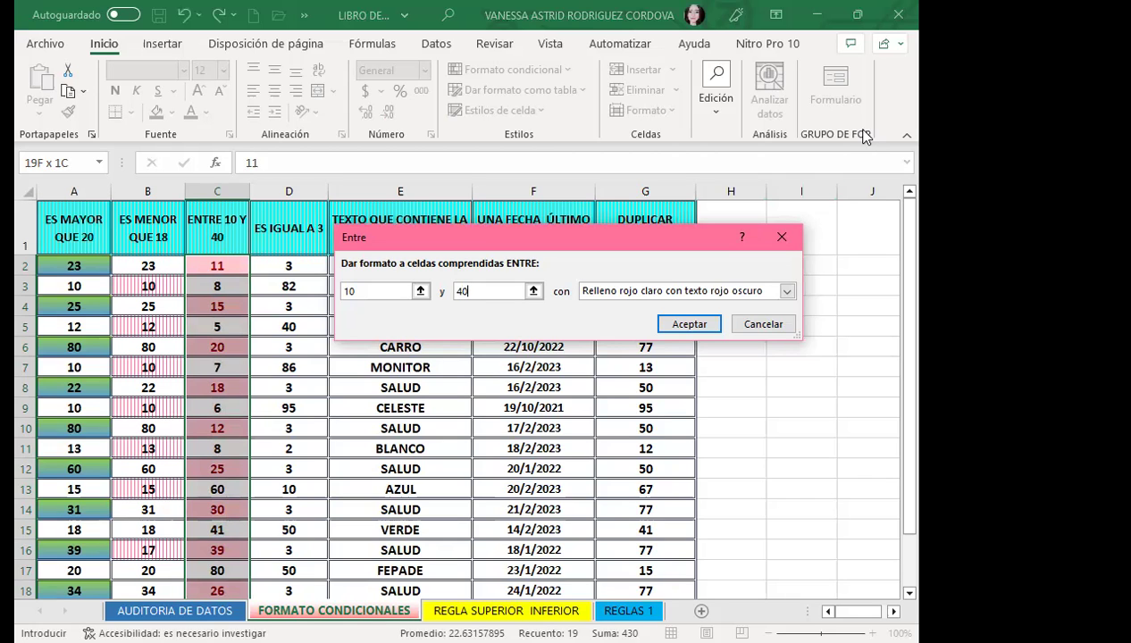
pyautogui.click(792, 295)
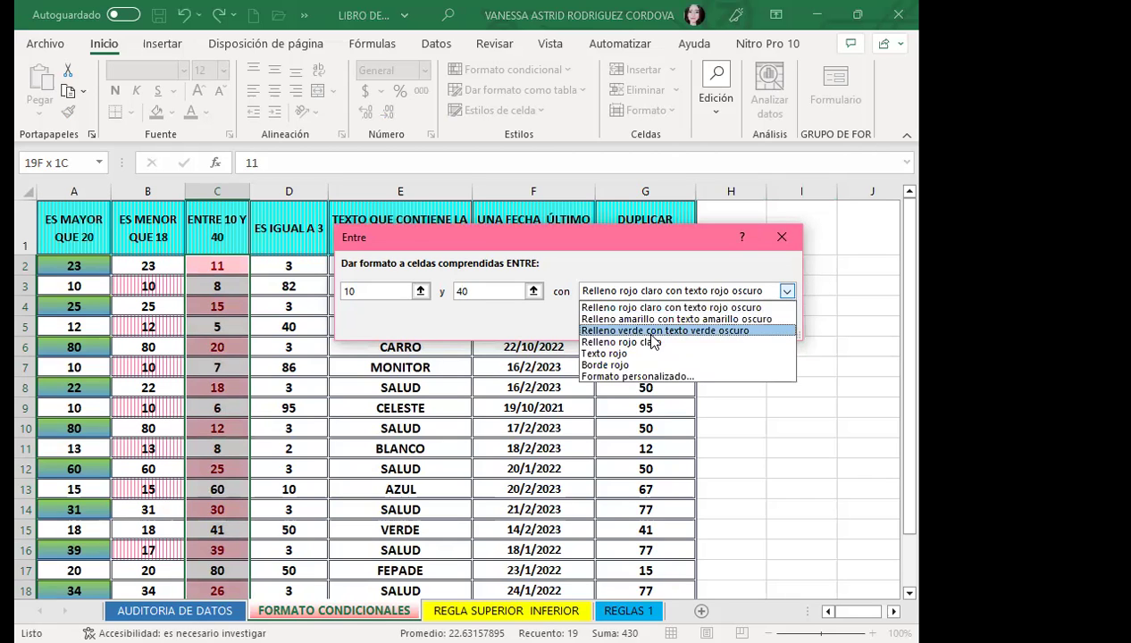
pyautogui.click(653, 330)
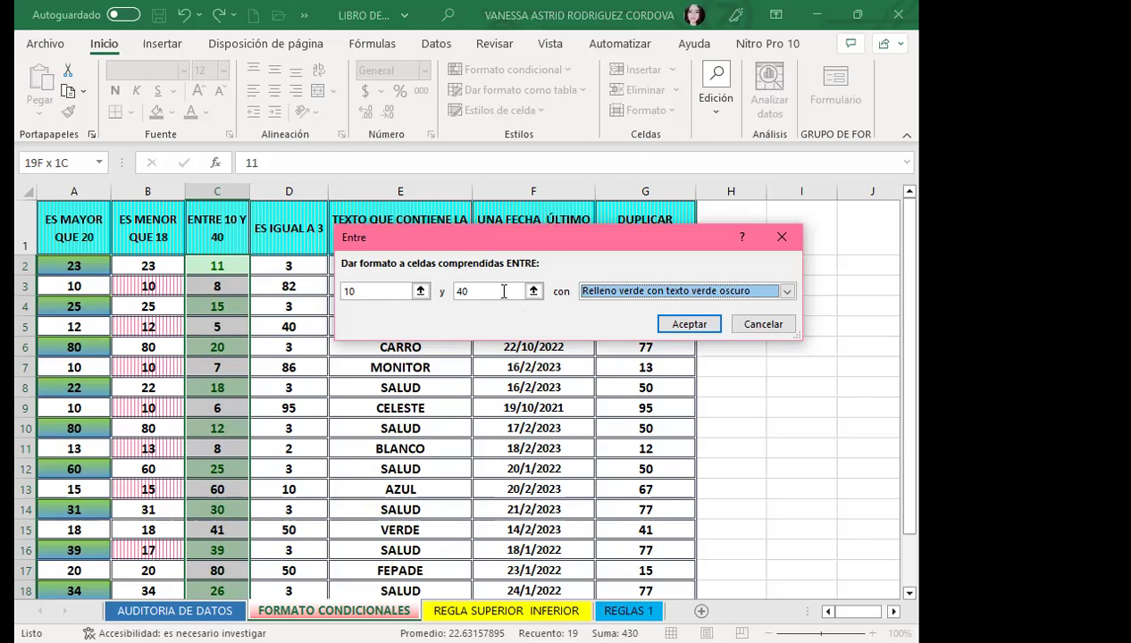
pyautogui.click(690, 324)
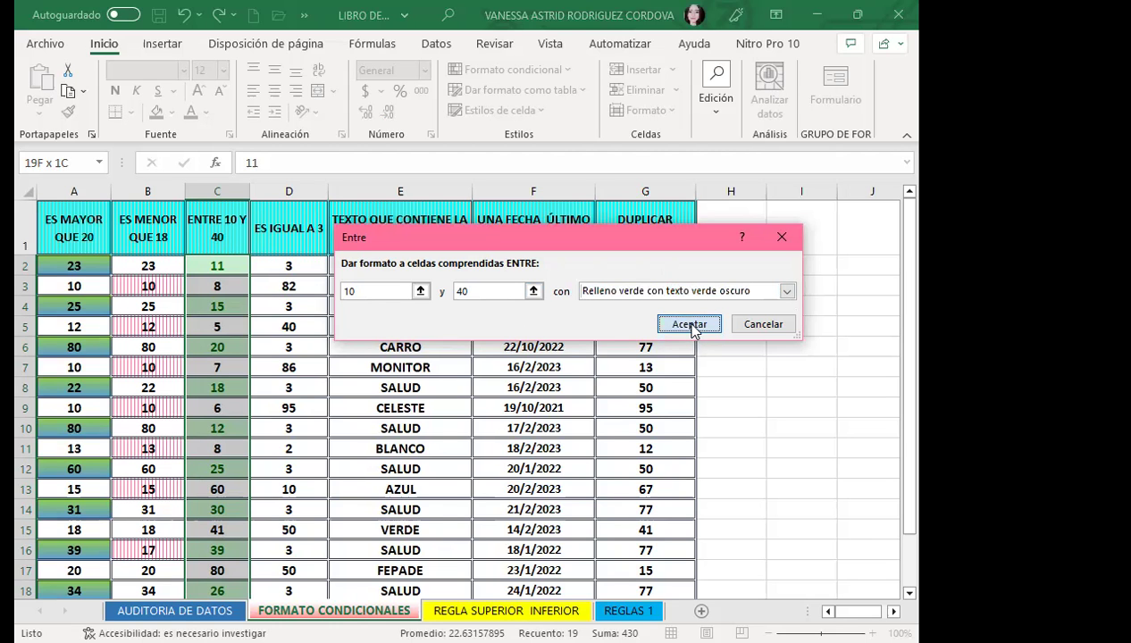
pyautogui.moveTo(306, 265); pyautogui.dragTo(301, 541)
pyautogui.scroll(1, 281, 295)
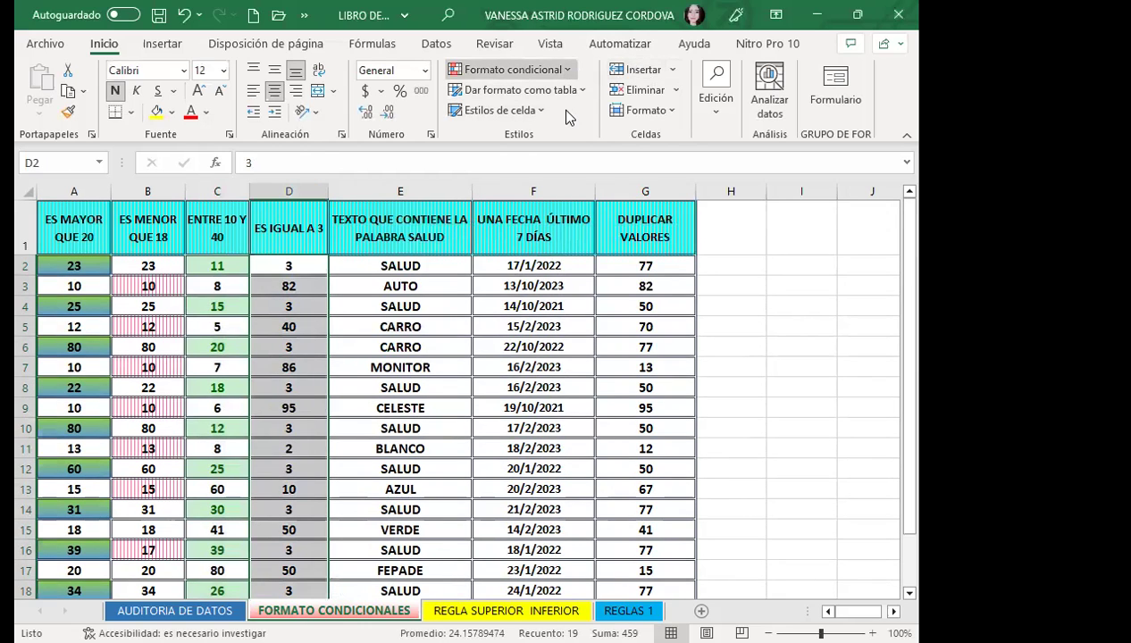
# Highlight column D cells equal to 3 with the default light red format.
pyautogui.click(537, 70)
pyautogui.moveTo(608, 105)
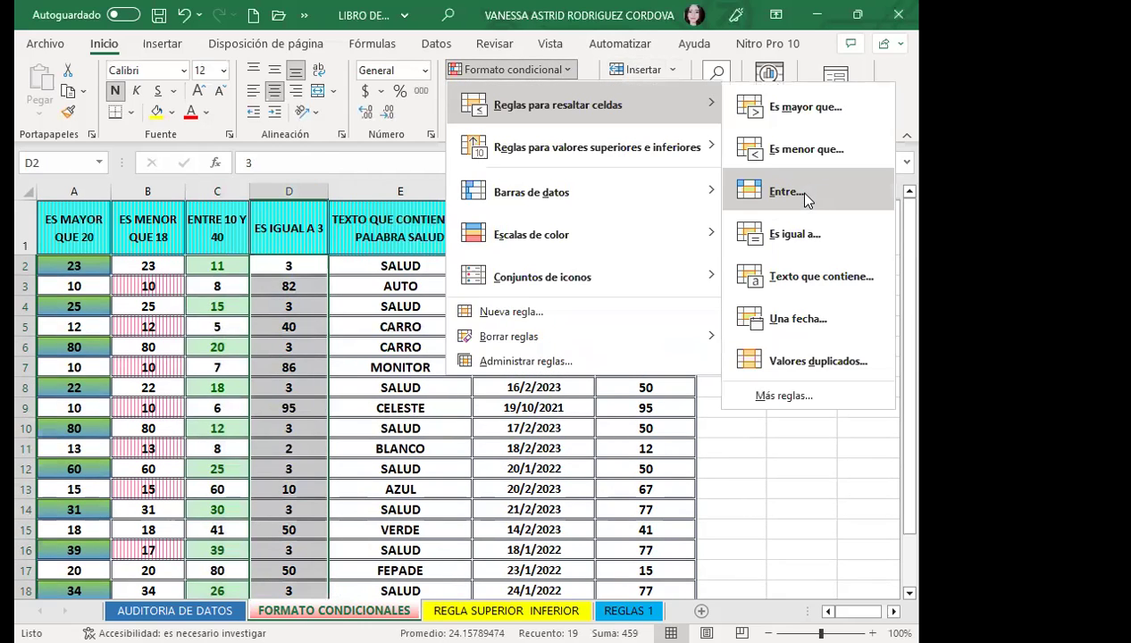
pyautogui.click(803, 238)
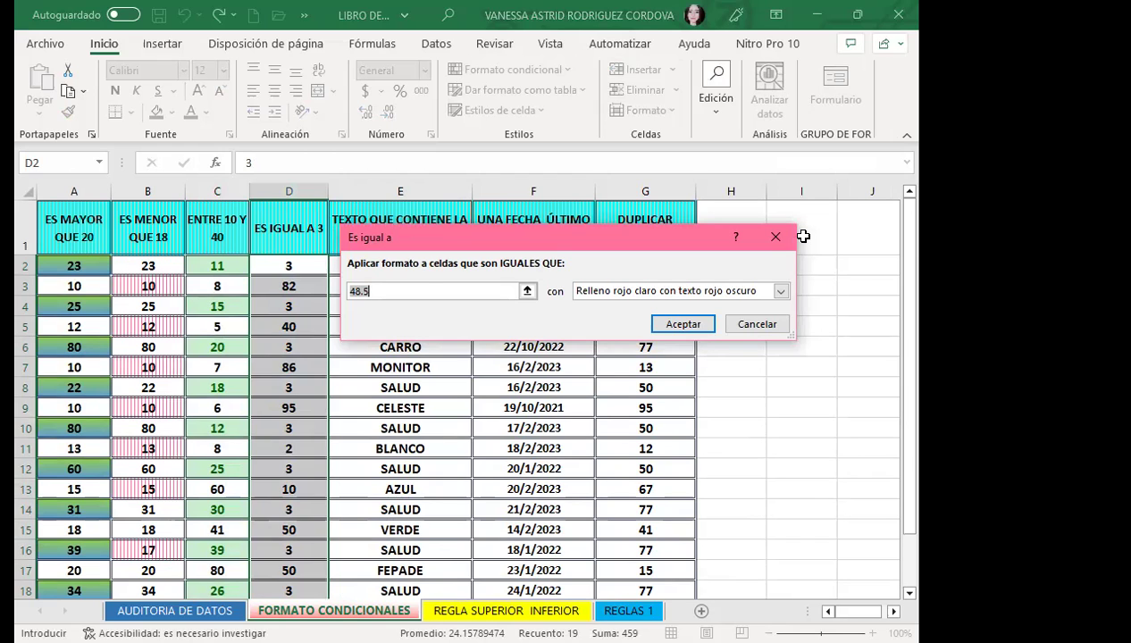
pyautogui.write('3')
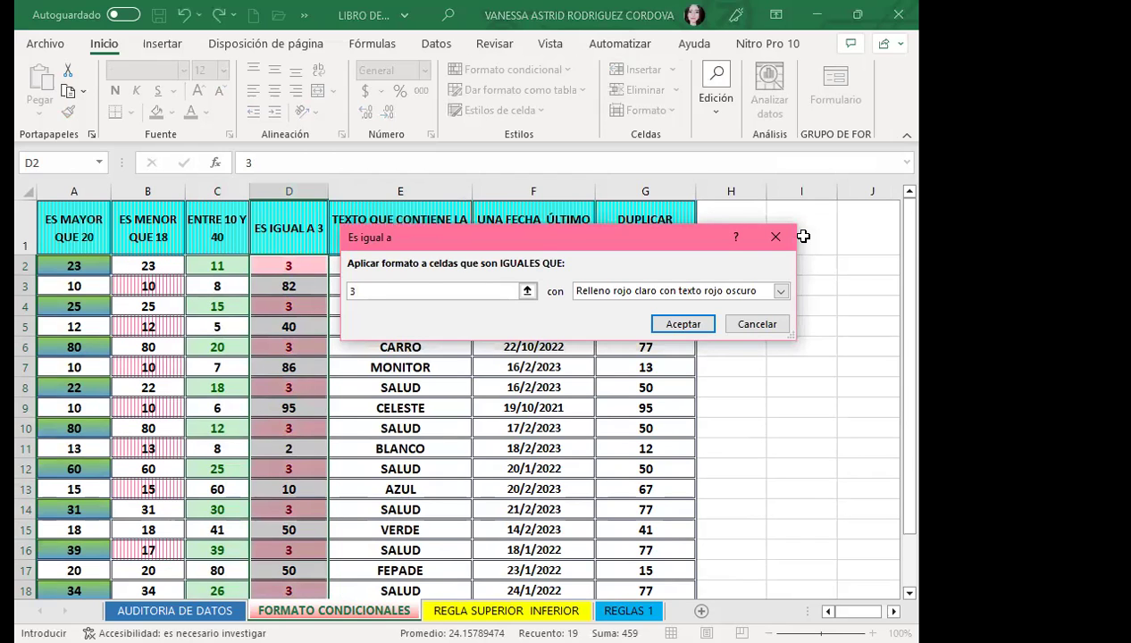
pyautogui.click(683, 327)
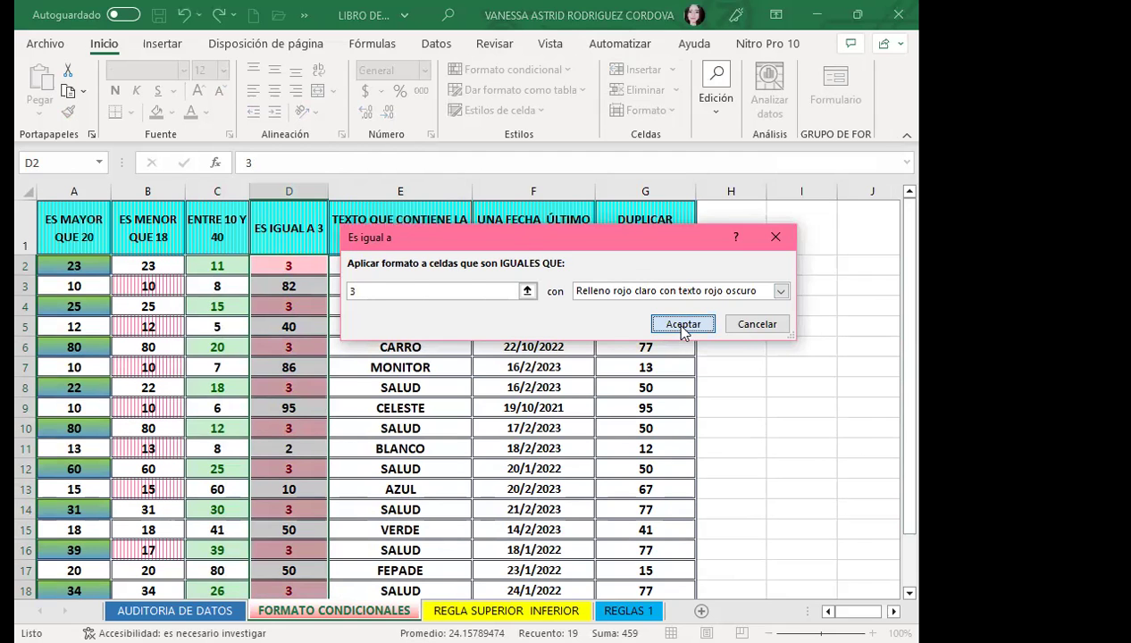
# Change D2 to 45 and D3 to 3.
pyautogui.scroll(-1, 294, 446)
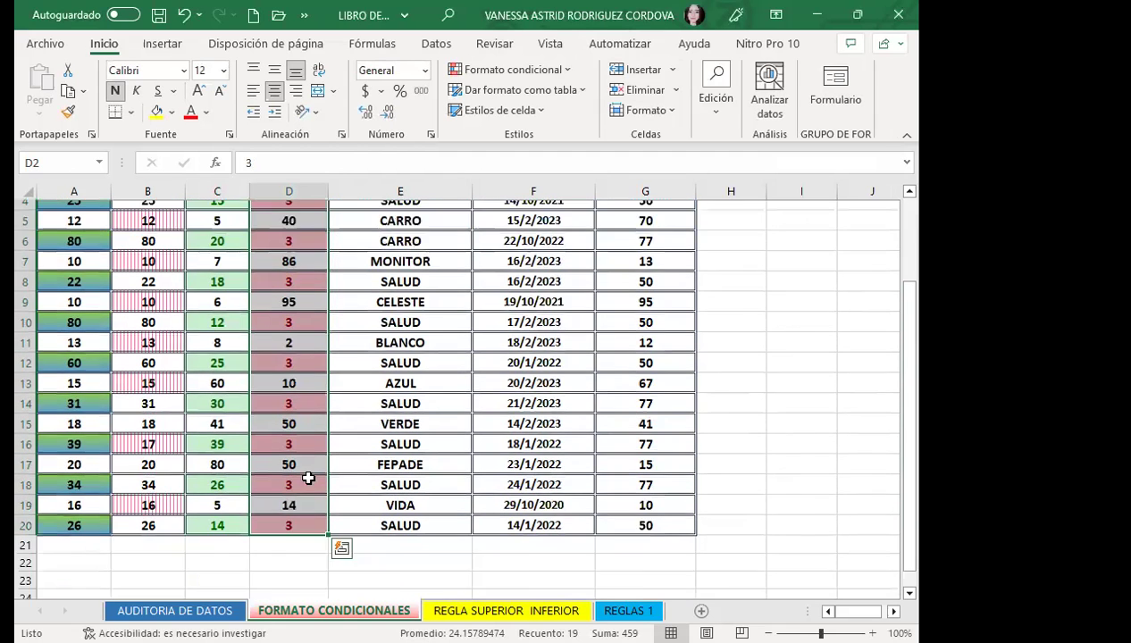
pyautogui.scroll(1, 309, 479)
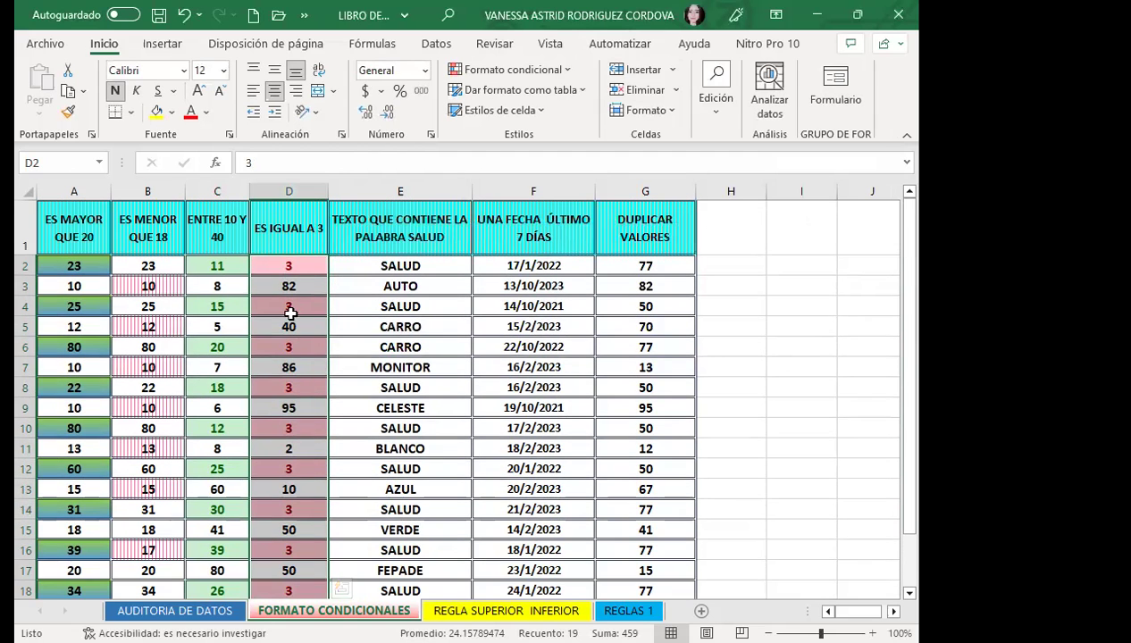
pyautogui.click(309, 269)
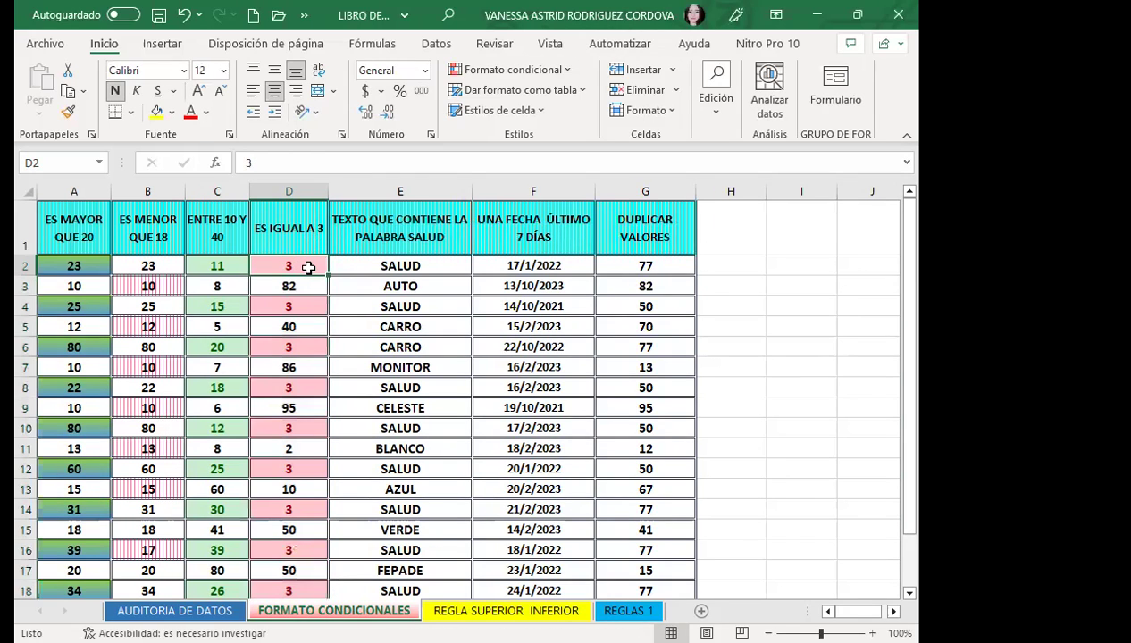
pyautogui.write('45')
pyautogui.press('Return')
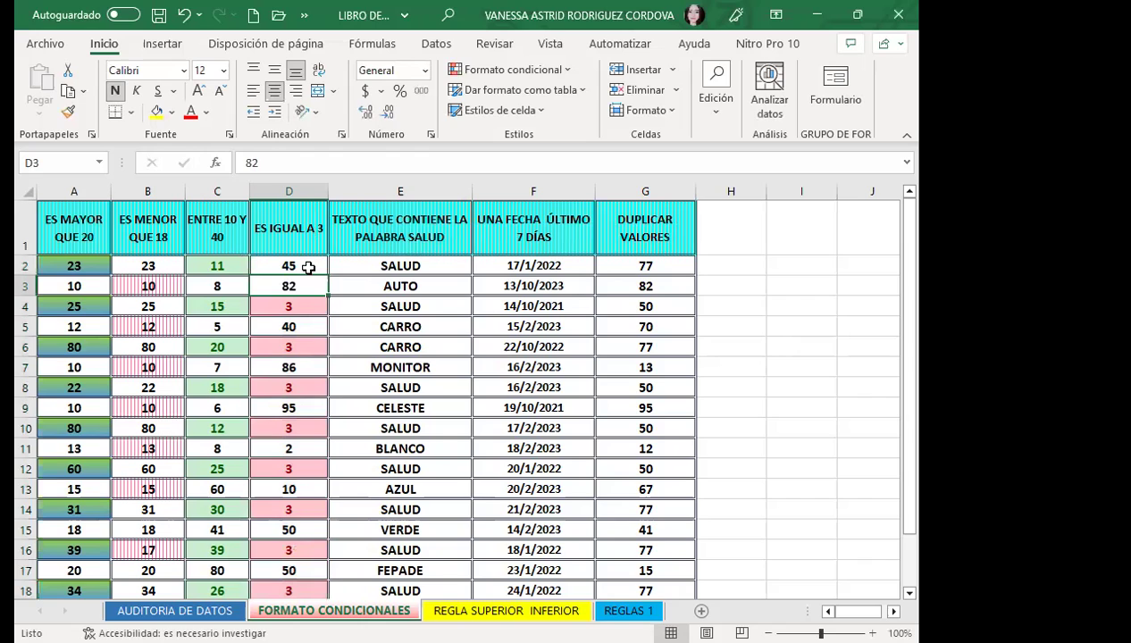
pyautogui.write('3')
pyautogui.press('Return')
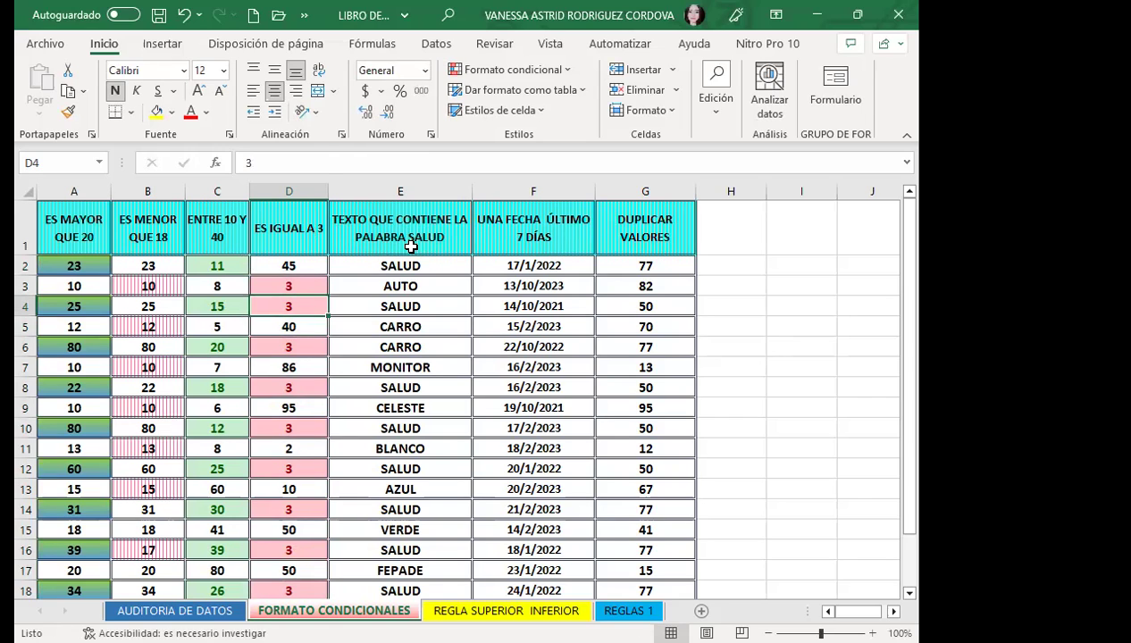
# Select E2:E20 and start a Texto que contiene highlight rule.
pyautogui.moveTo(438, 265); pyautogui.dragTo(446, 576)
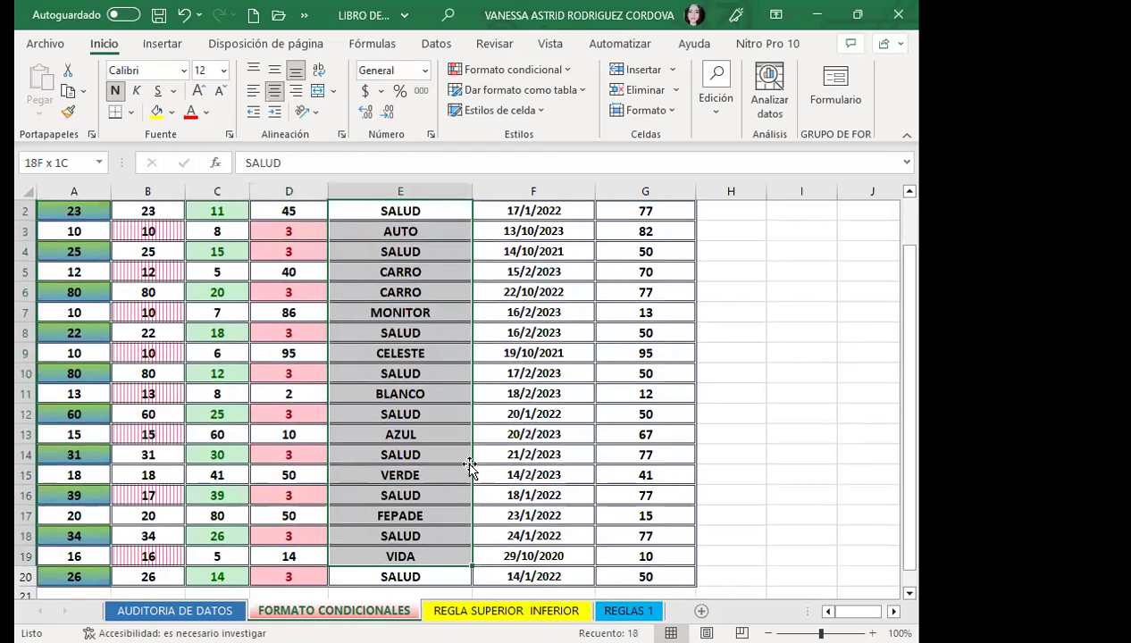
pyautogui.scroll(1, 470, 466)
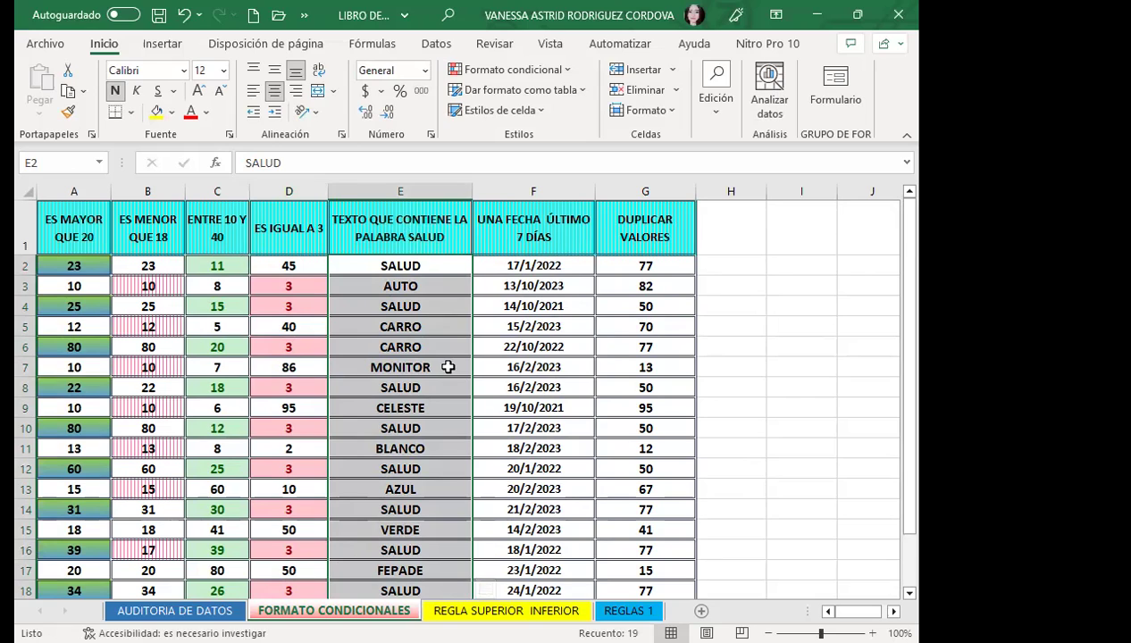
pyautogui.click(569, 76)
pyautogui.moveTo(551, 102)
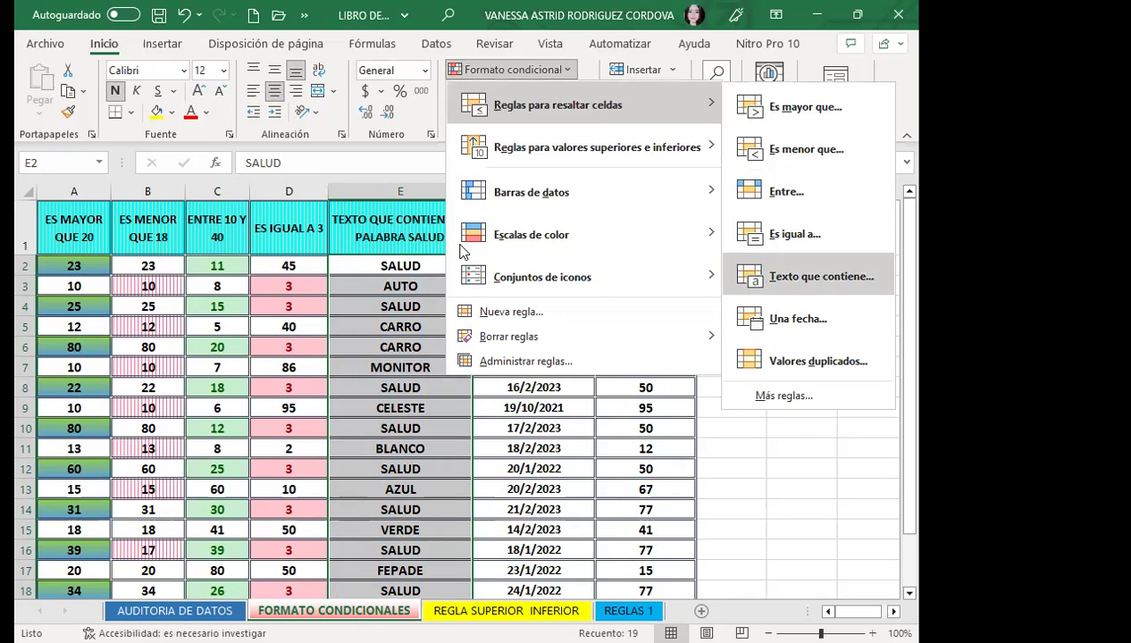
pyautogui.click(813, 276)
# Replace the typed match text with a reference to cell E2 (SALUD).
pyautogui.moveTo(584, 240); pyautogui.dragTo(643, 247)
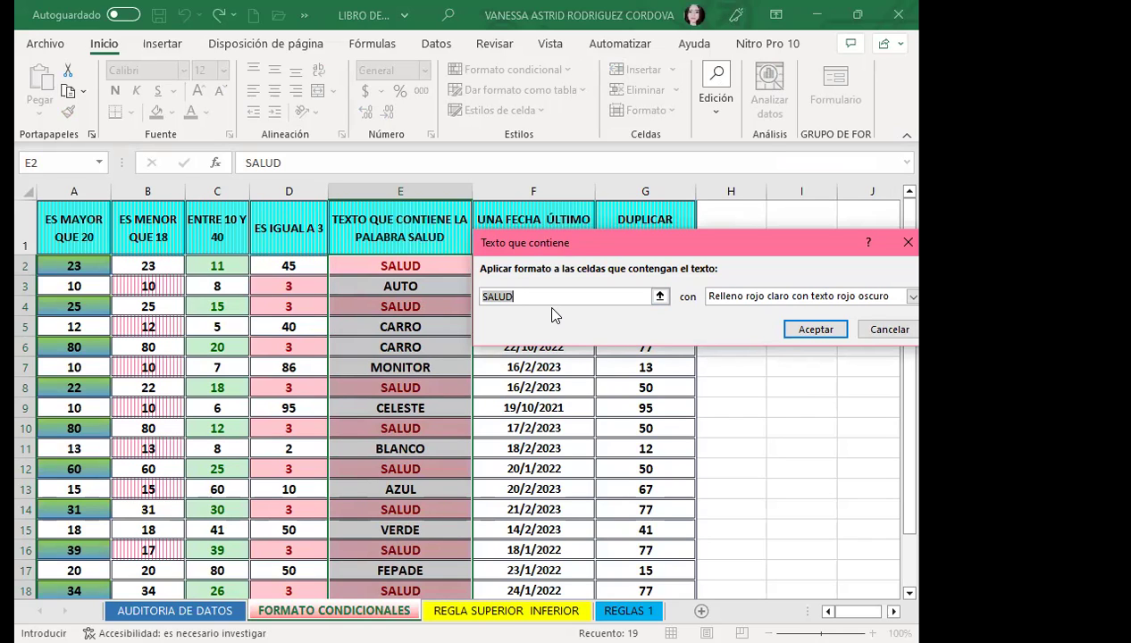
pyautogui.write('AU')
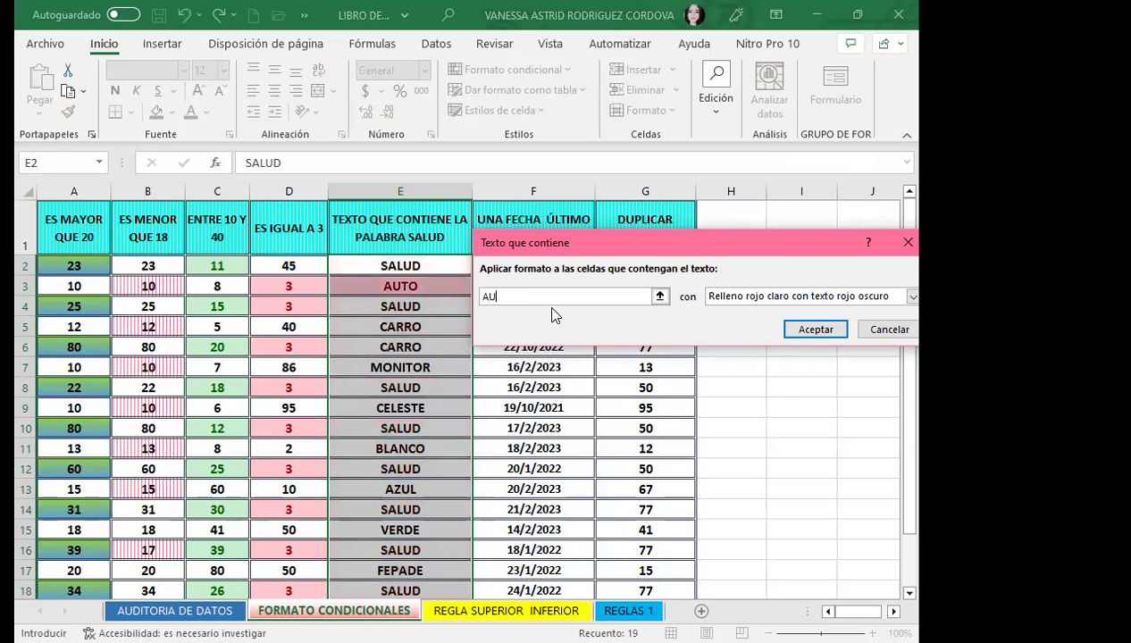
pyautogui.write('TO')
pyautogui.press('BackSpace')
pyautogui.press('BackSpace')
pyautogui.press('BackSpace')
pyautogui.press('BackSpace')
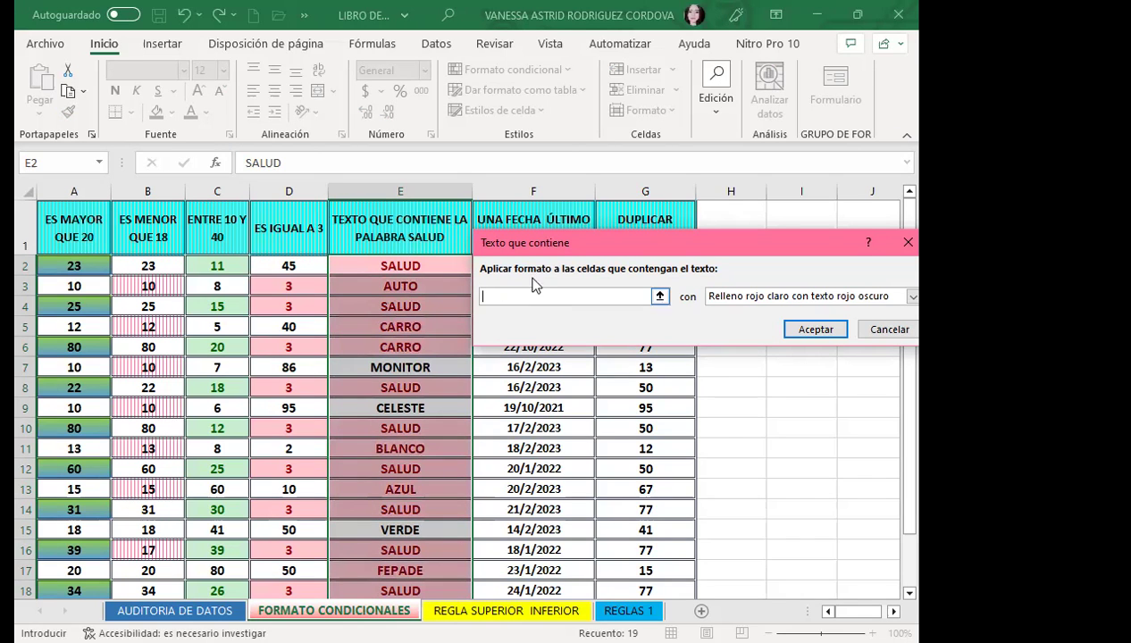
pyautogui.click(404, 262)
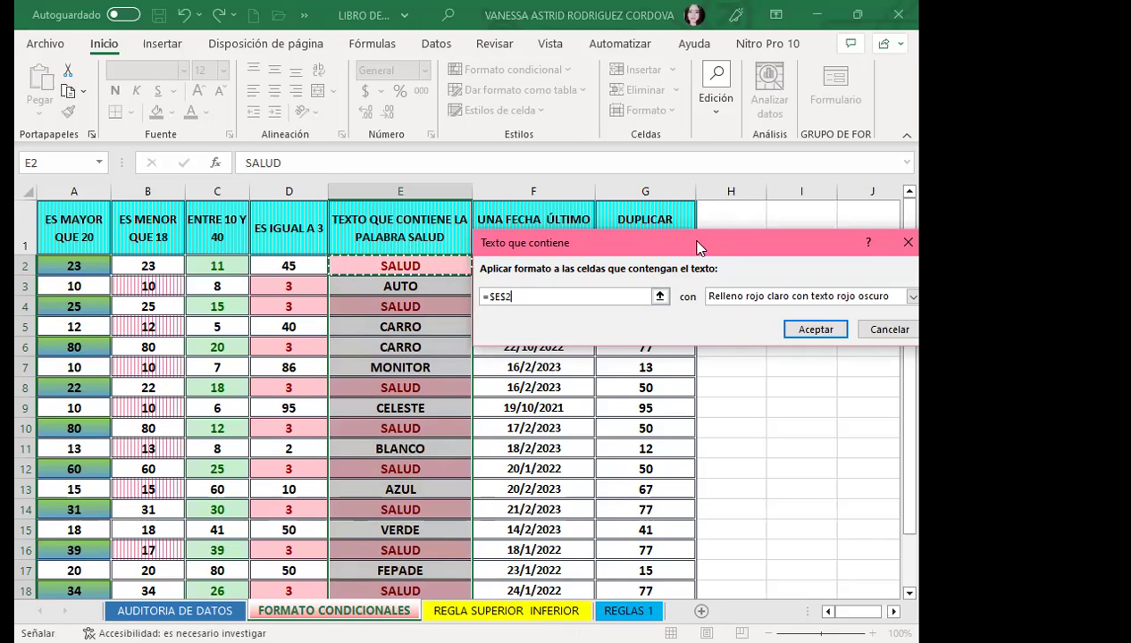
# Give the SALUD text rule a custom gradient fill format and apply it to column E.
pyautogui.click(783, 277)
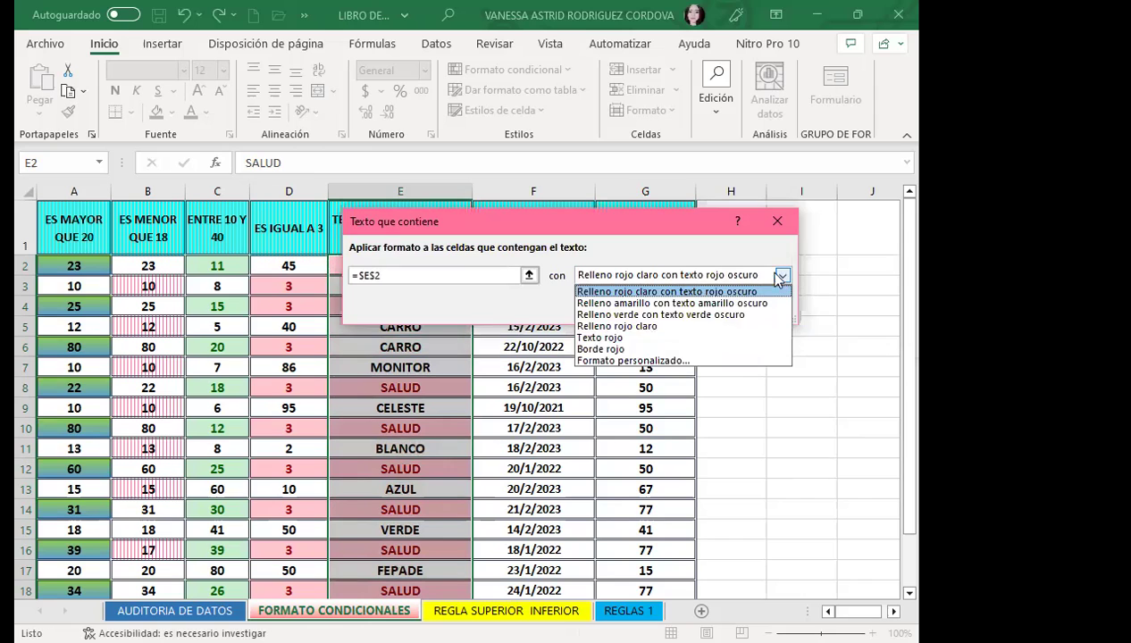
pyautogui.click(599, 359)
pyautogui.click(458, 68)
pyautogui.click(507, 68)
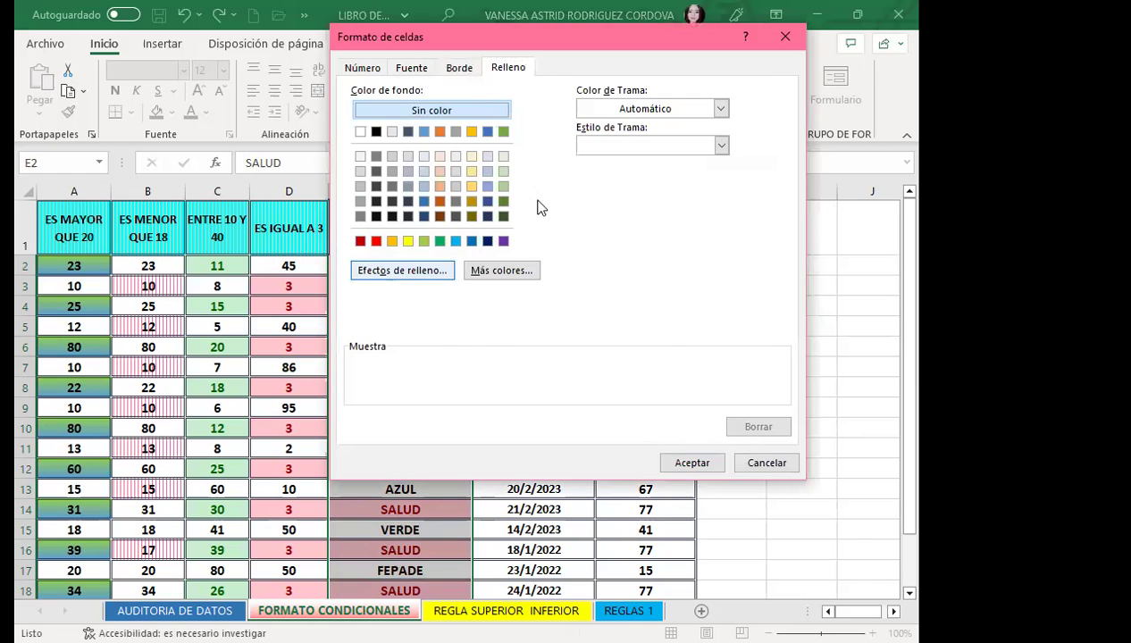
pyautogui.click(383, 270)
pyautogui.click(644, 146)
pyautogui.click(637, 443)
pyautogui.click(682, 462)
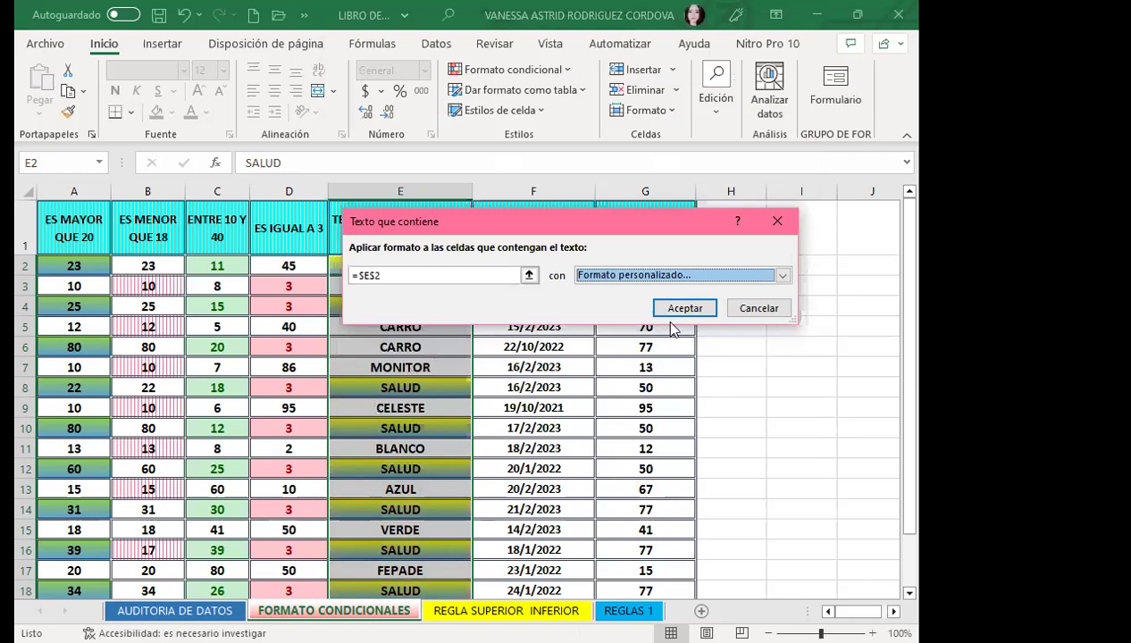
pyautogui.click(653, 306)
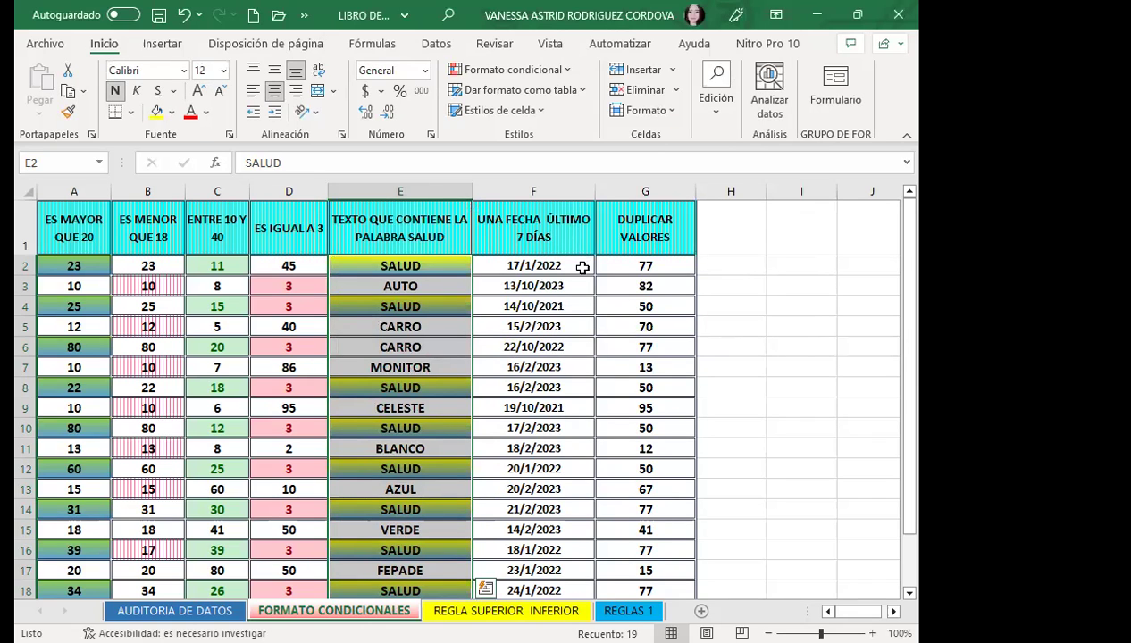
pyautogui.click(582, 268)
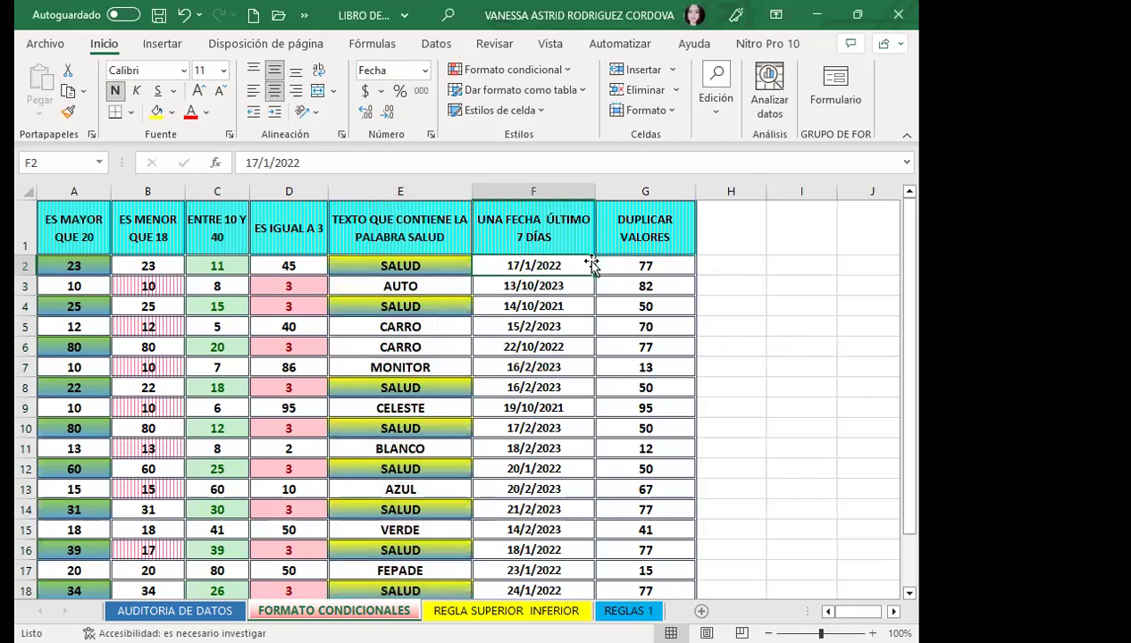
# Select F2:F20 and set up an Una fecha rule for En los últimos 7 días.
pyautogui.moveTo(578, 262); pyautogui.dragTo(581, 558)
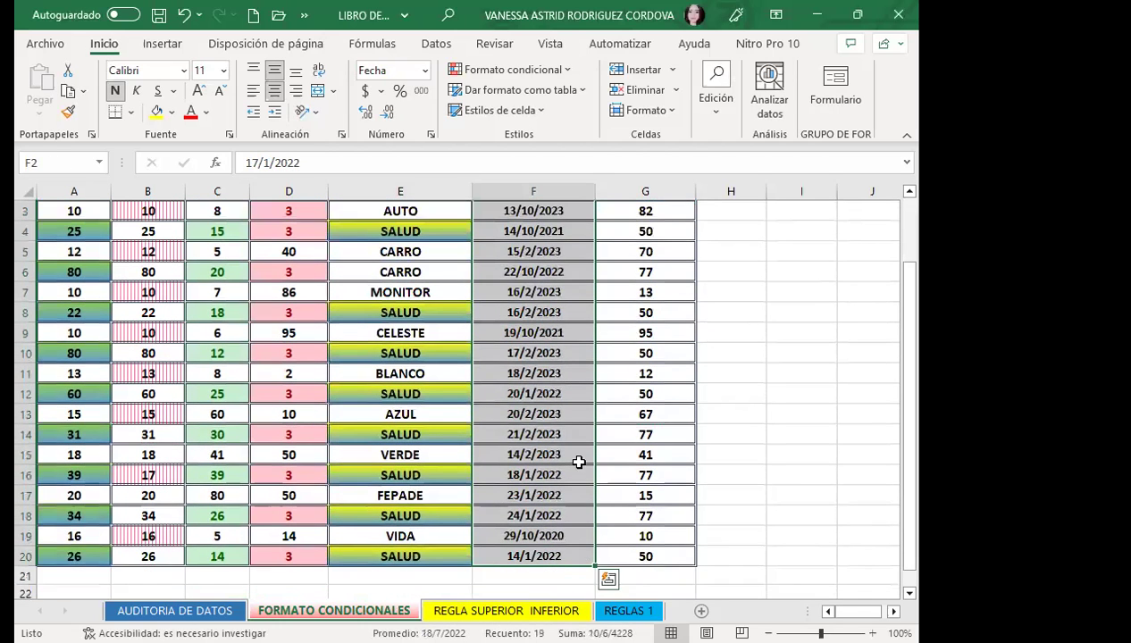
pyautogui.scroll(1, 579, 462)
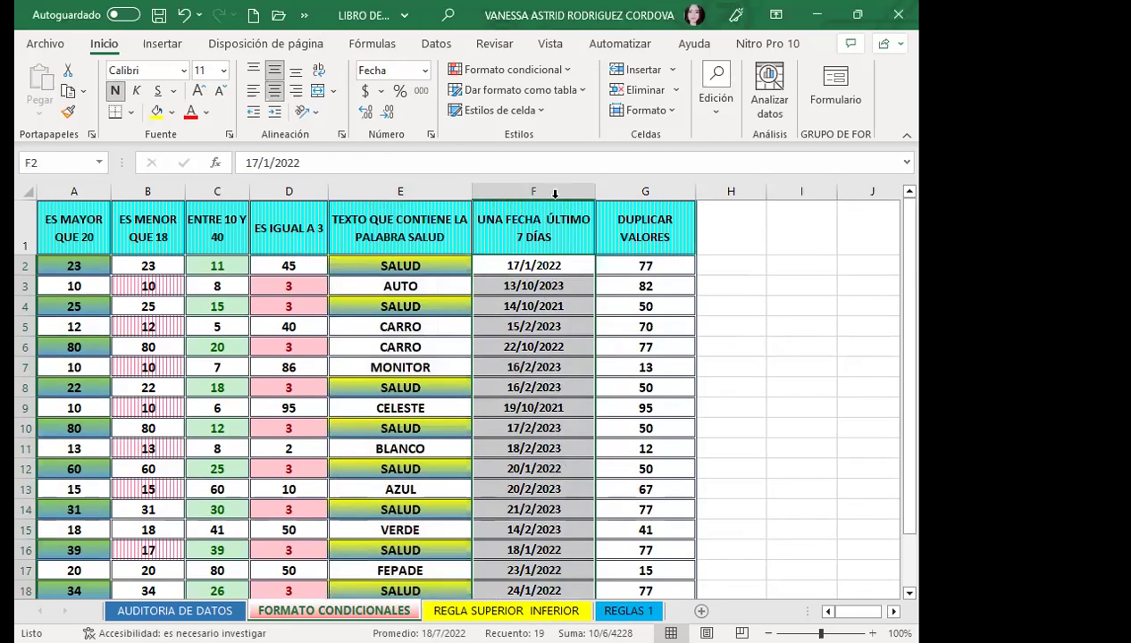
pyautogui.click(567, 65)
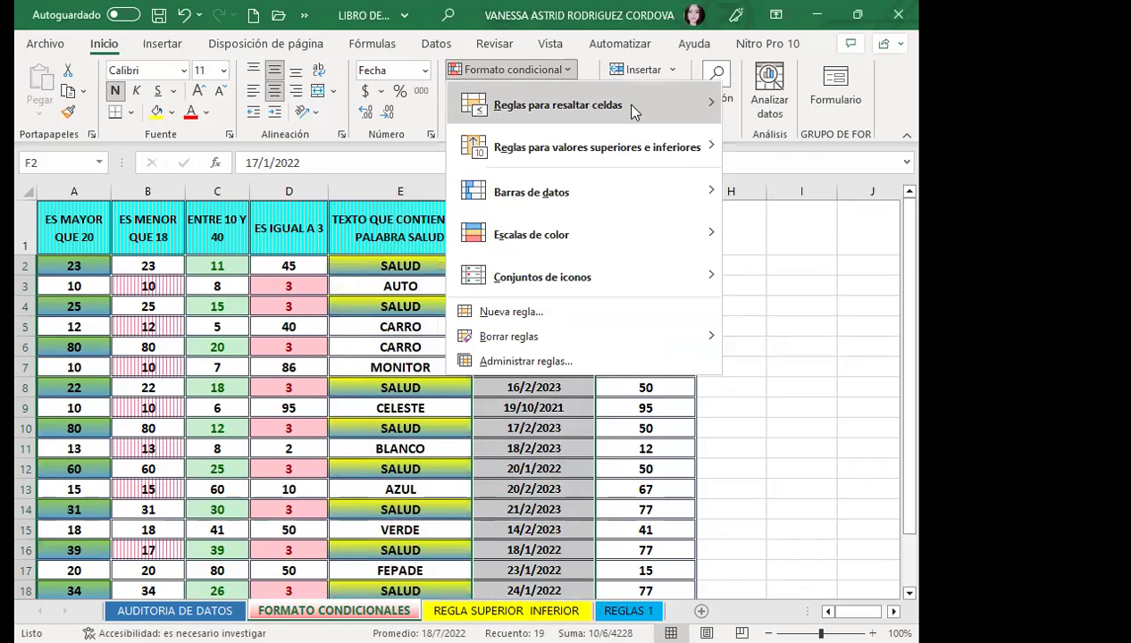
pyautogui.moveTo(659, 112)
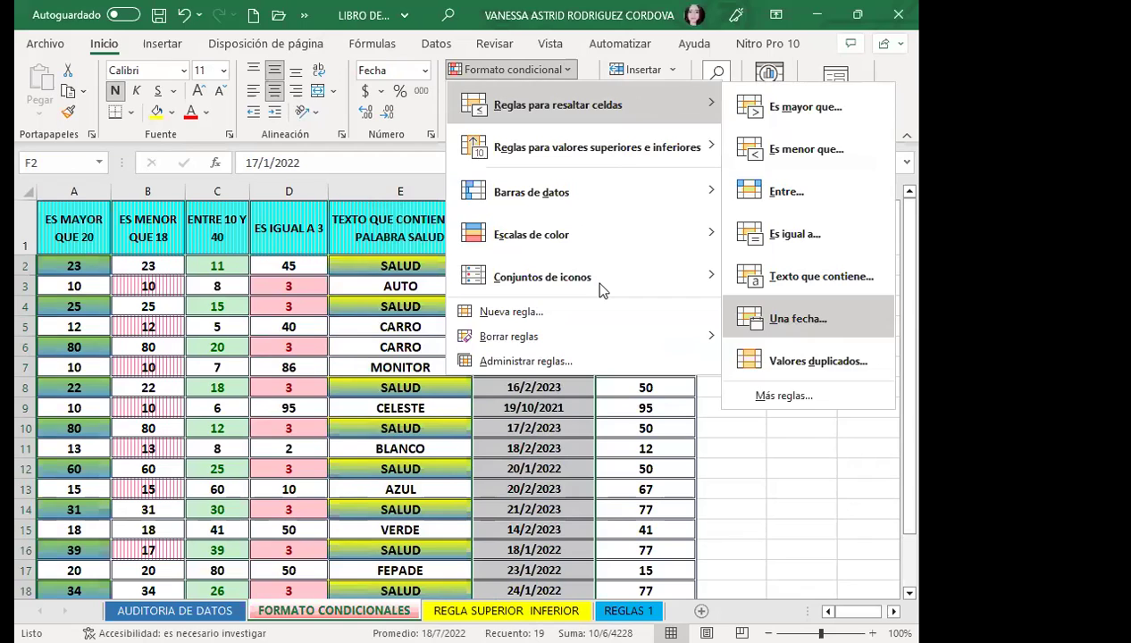
pyautogui.press('Return')
pyautogui.click(494, 256)
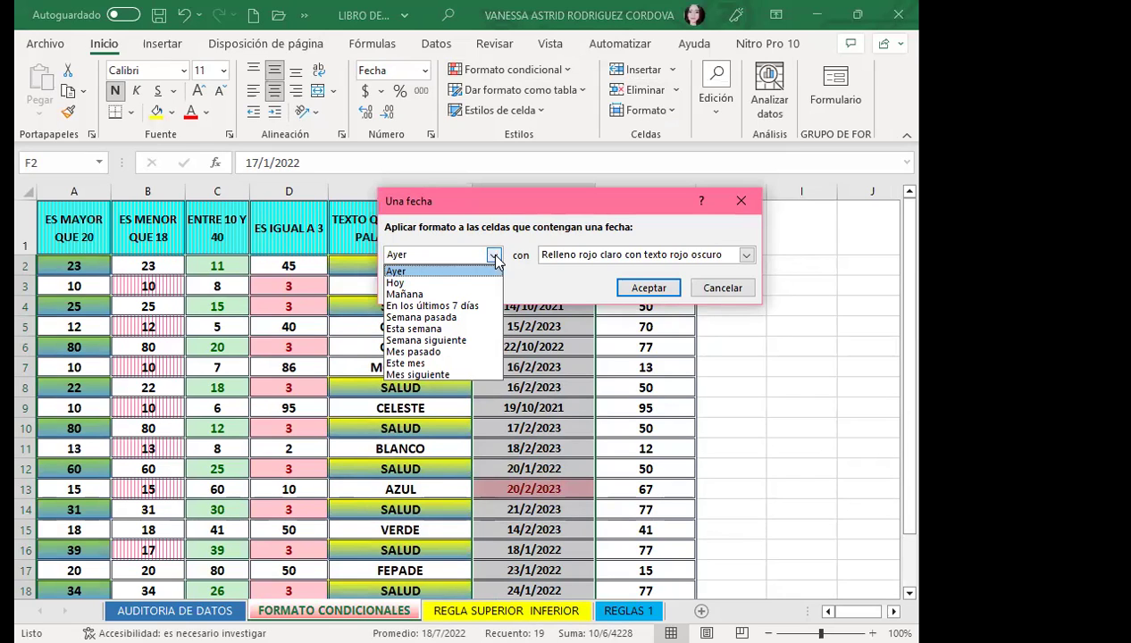
pyautogui.click(437, 305)
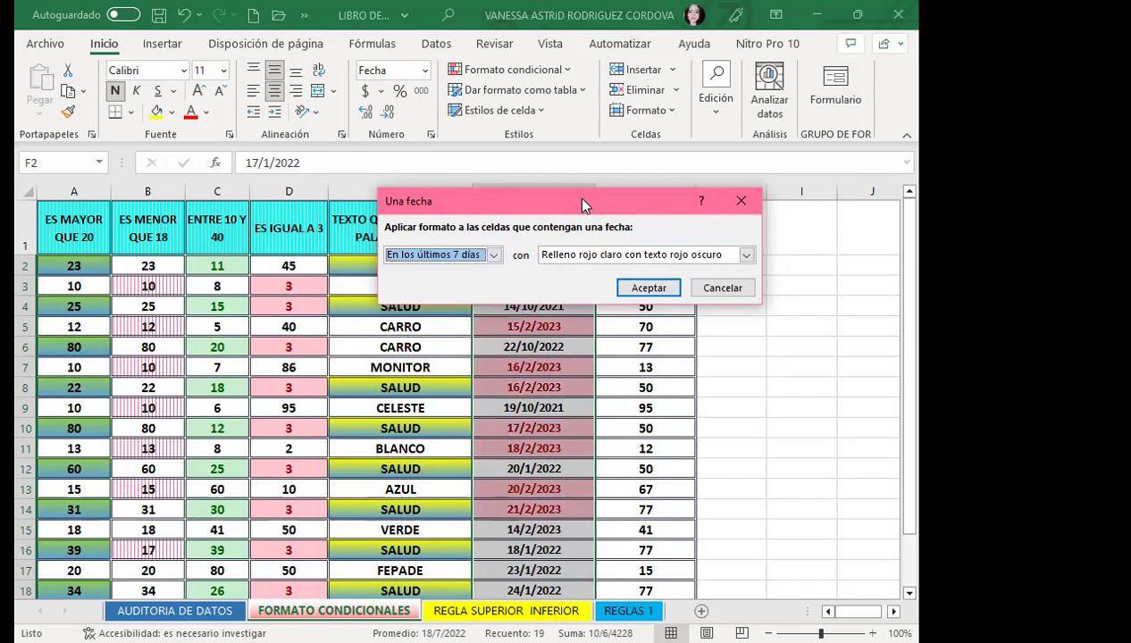
pyautogui.moveTo(583, 204); pyautogui.dragTo(537, 101)
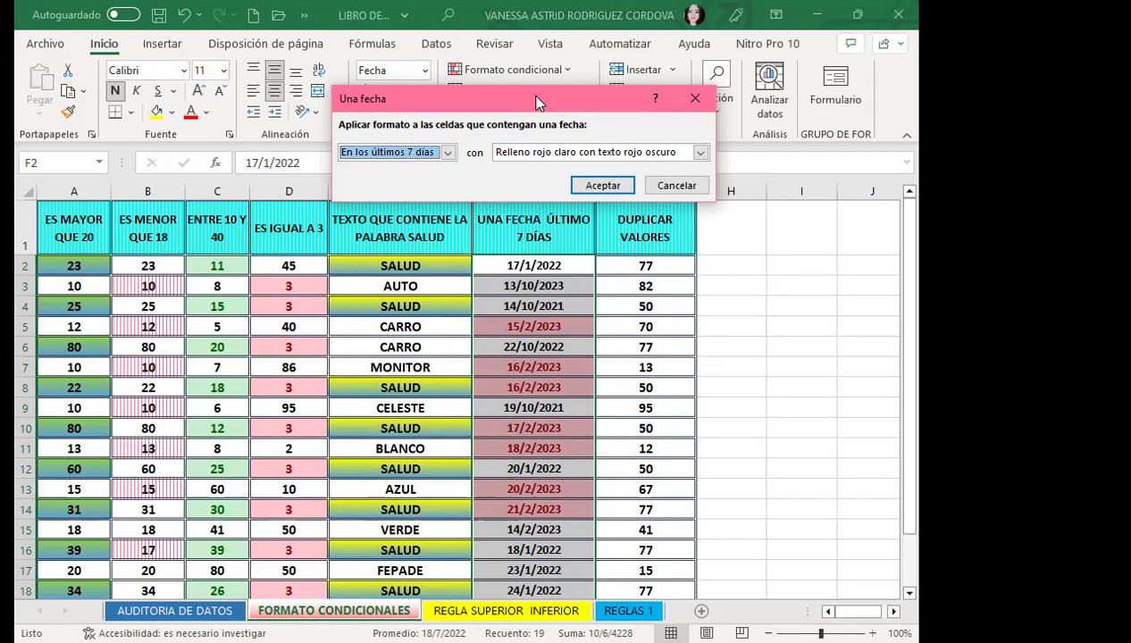
pyautogui.click(448, 153)
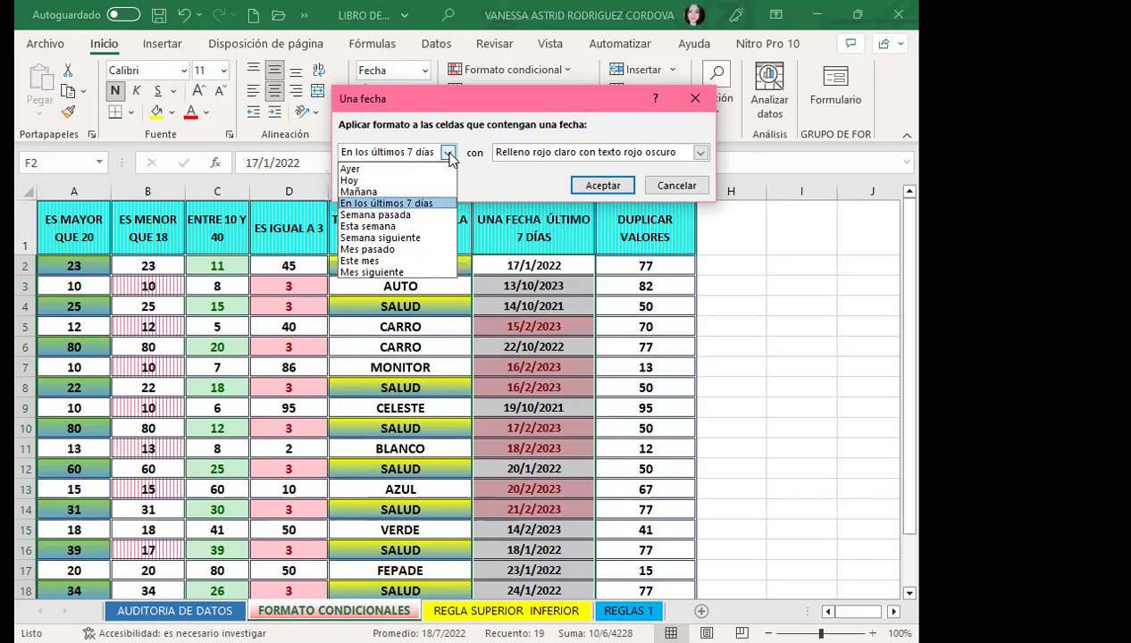
# Apply the last-7-days rule with a custom green thin horizontal-stripe pattern.
pyautogui.click(449, 154)
pyautogui.click(700, 152)
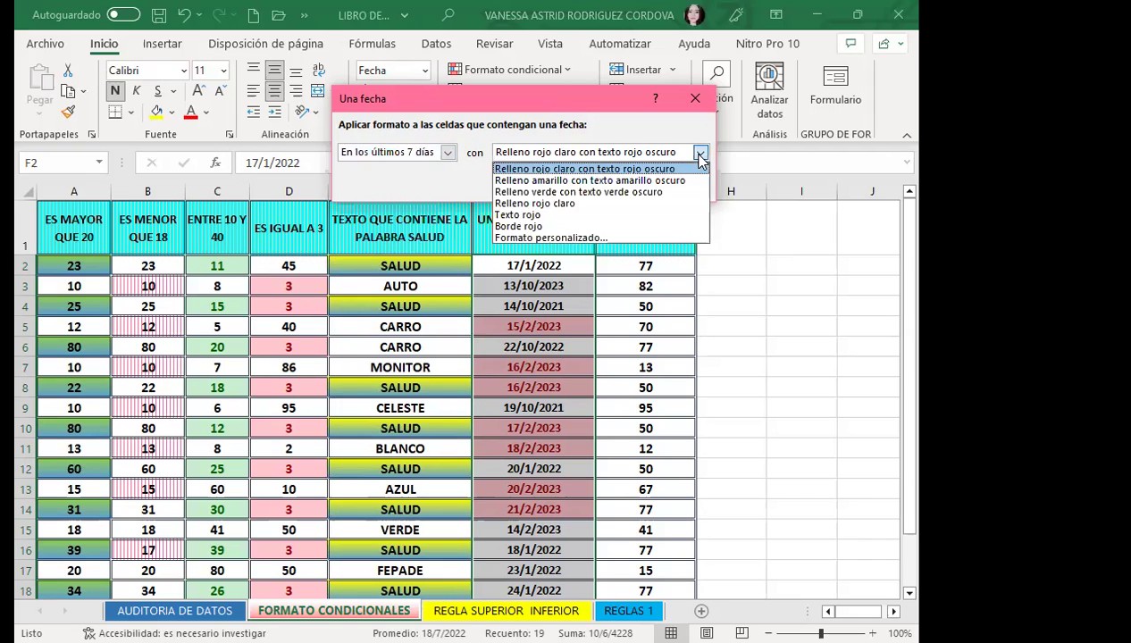
pyautogui.click(558, 237)
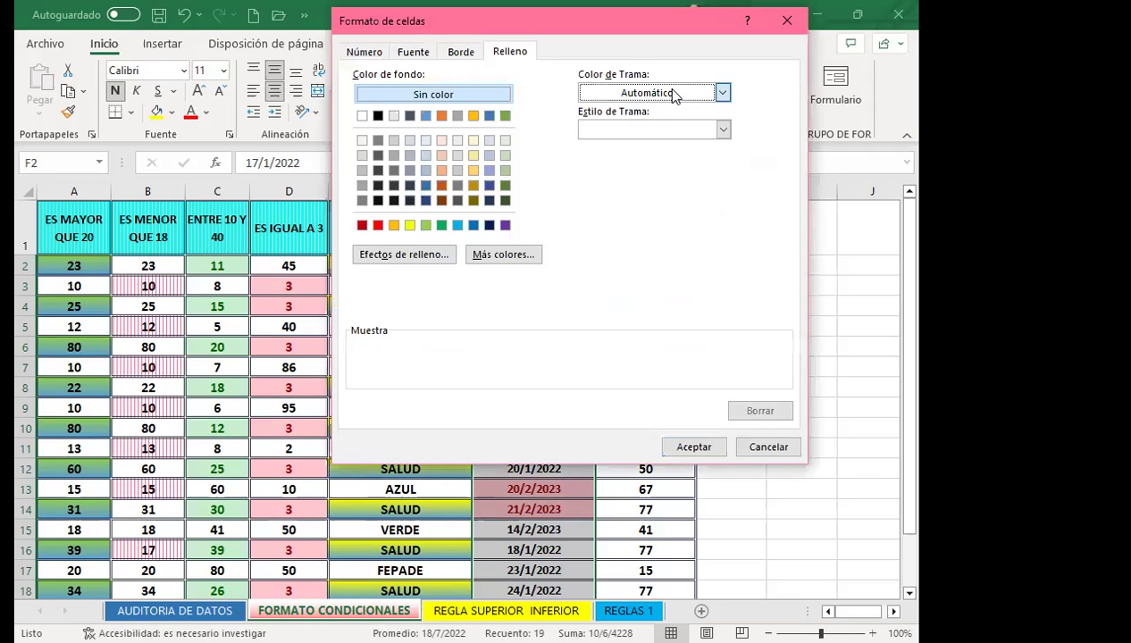
pyautogui.click(645, 97)
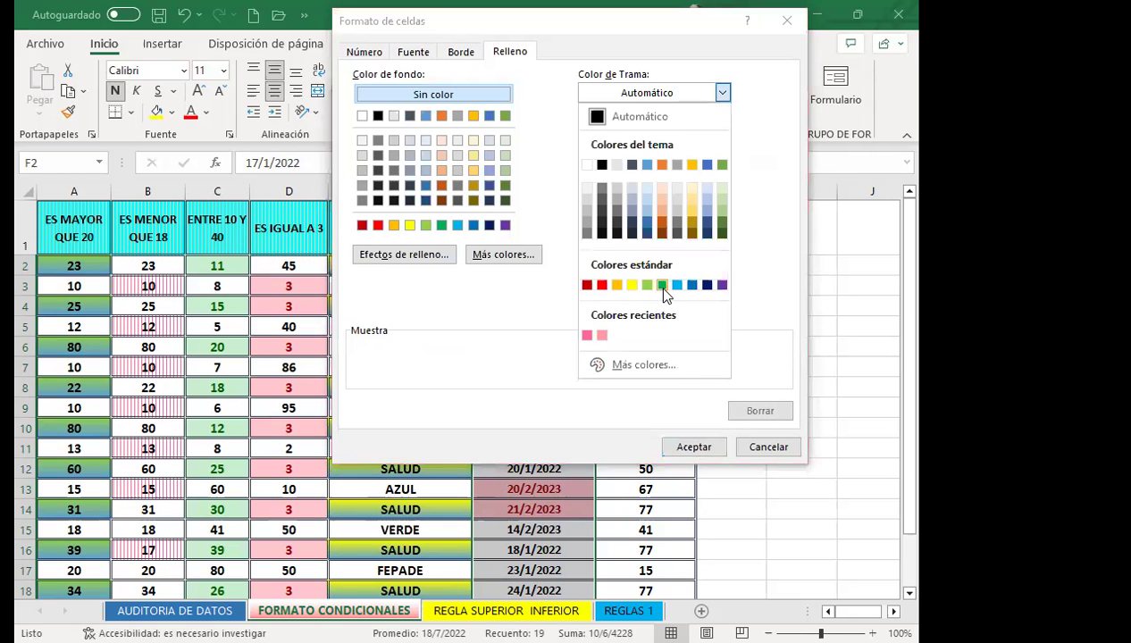
pyautogui.click(662, 285)
pyautogui.click(652, 129)
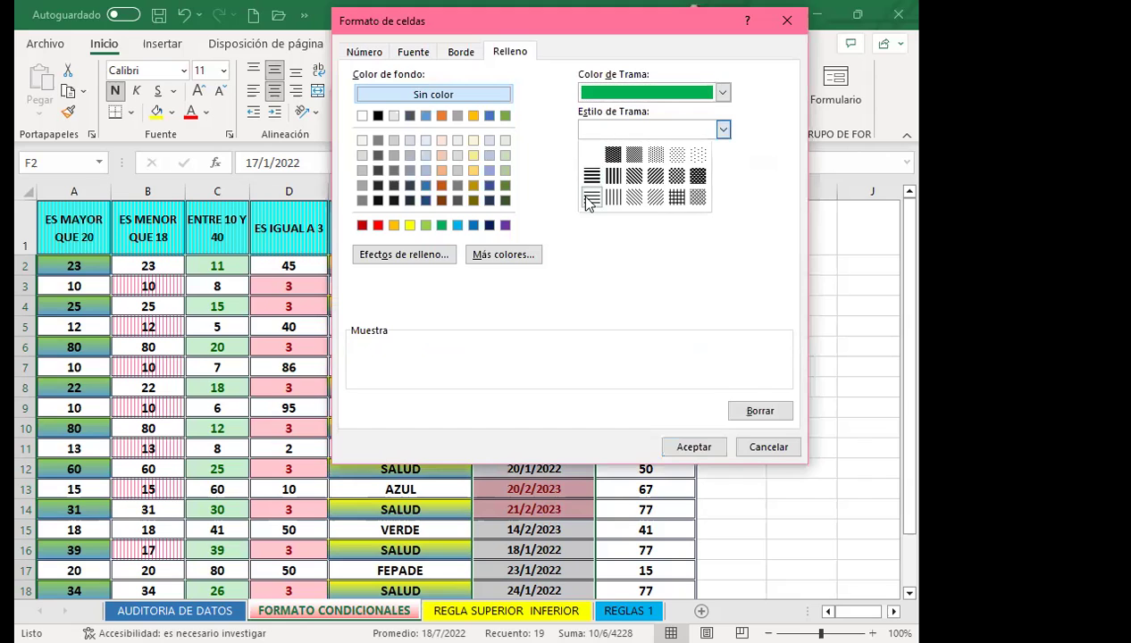
pyautogui.click(586, 197)
pyautogui.click(700, 451)
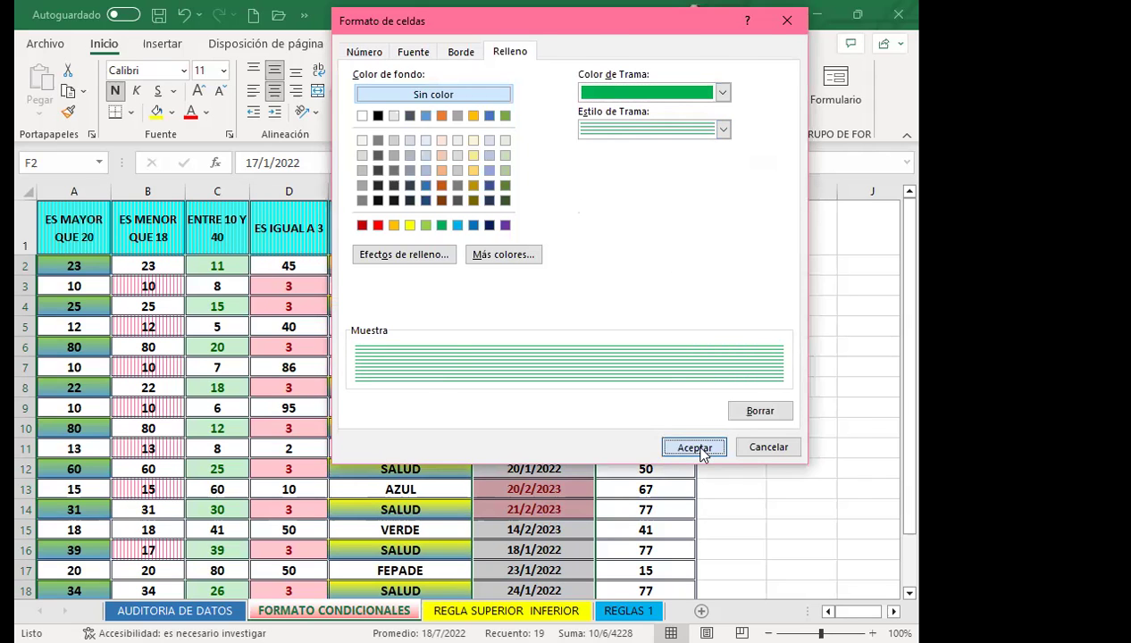
pyautogui.click(596, 184)
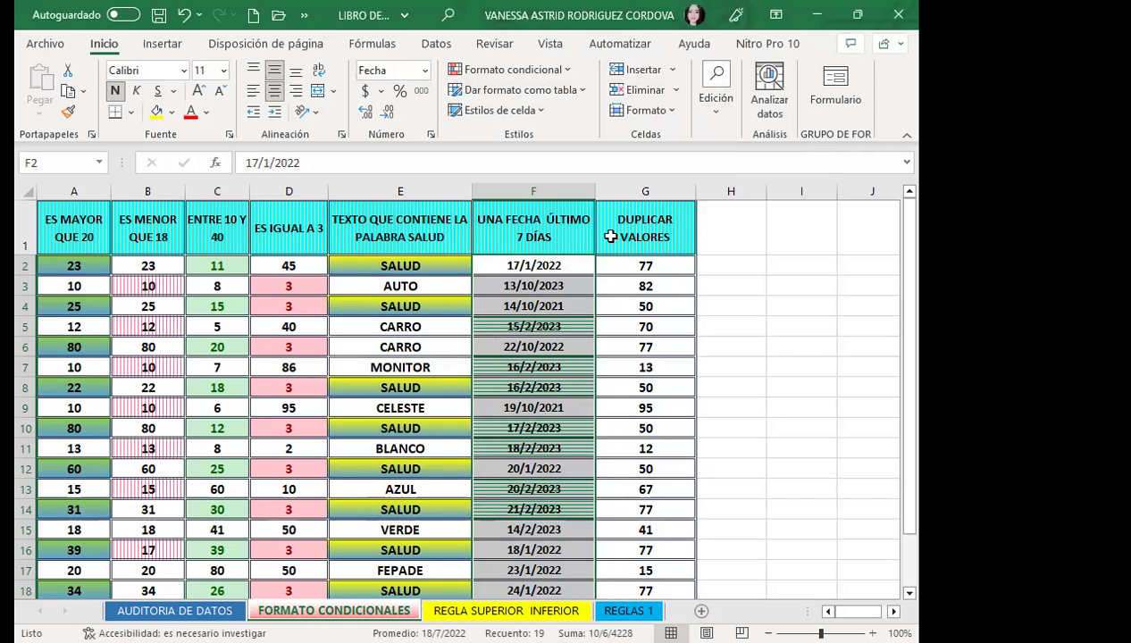
# Select column G, try a Valores duplicados rule previewing unique values, then cancel it.
pyautogui.moveTo(678, 271); pyautogui.dragTo(672, 576)
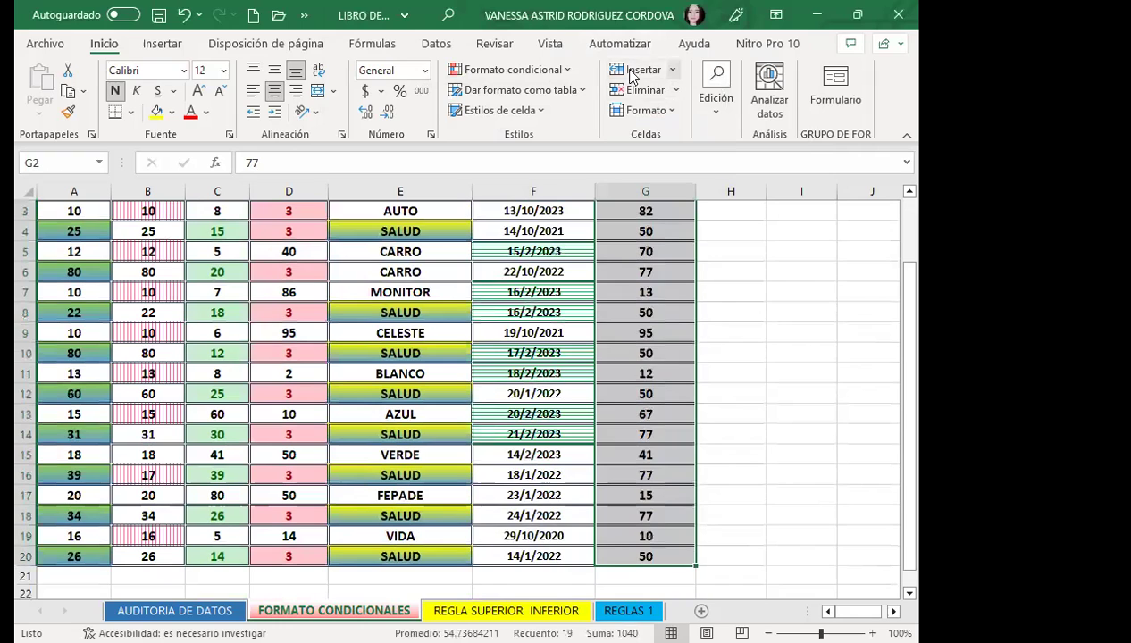
pyautogui.click(563, 71)
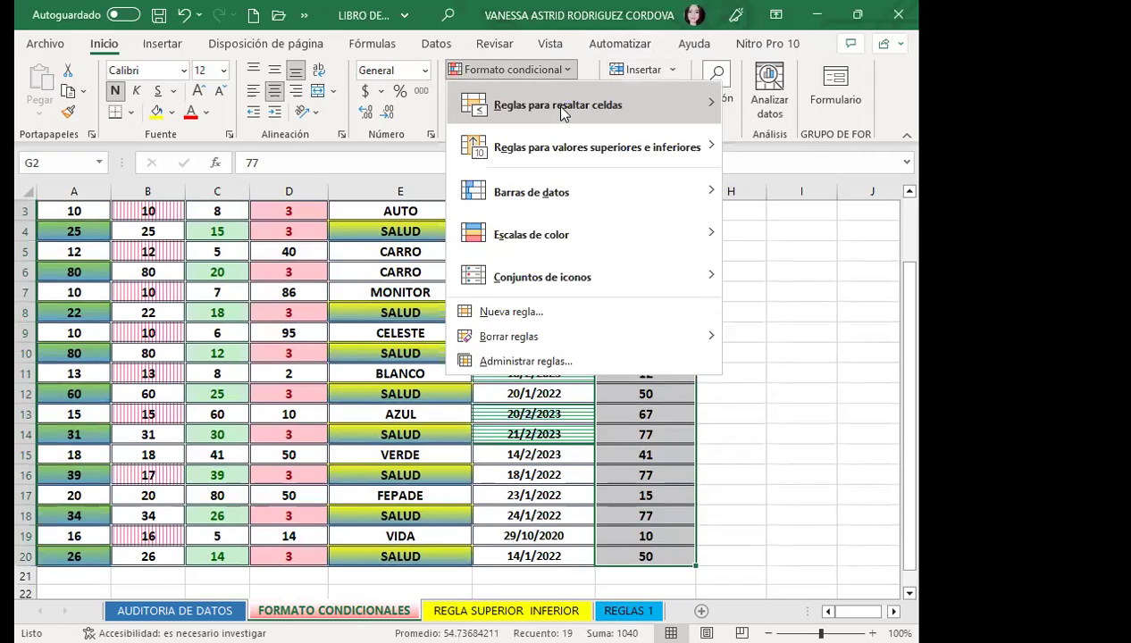
pyautogui.moveTo(554, 106)
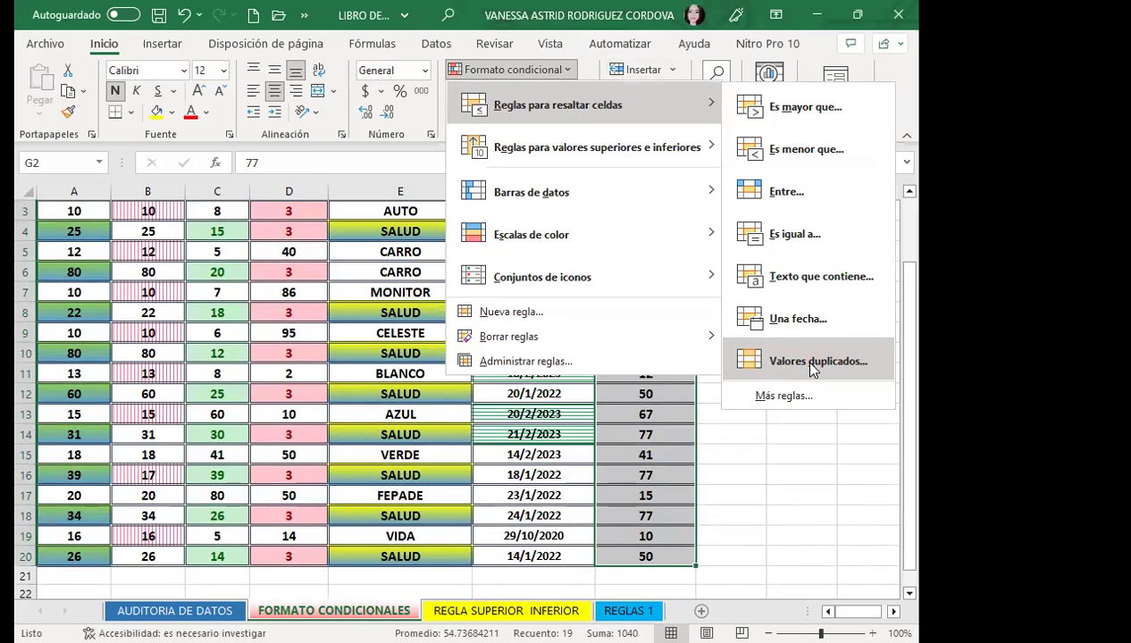
pyautogui.click(812, 362)
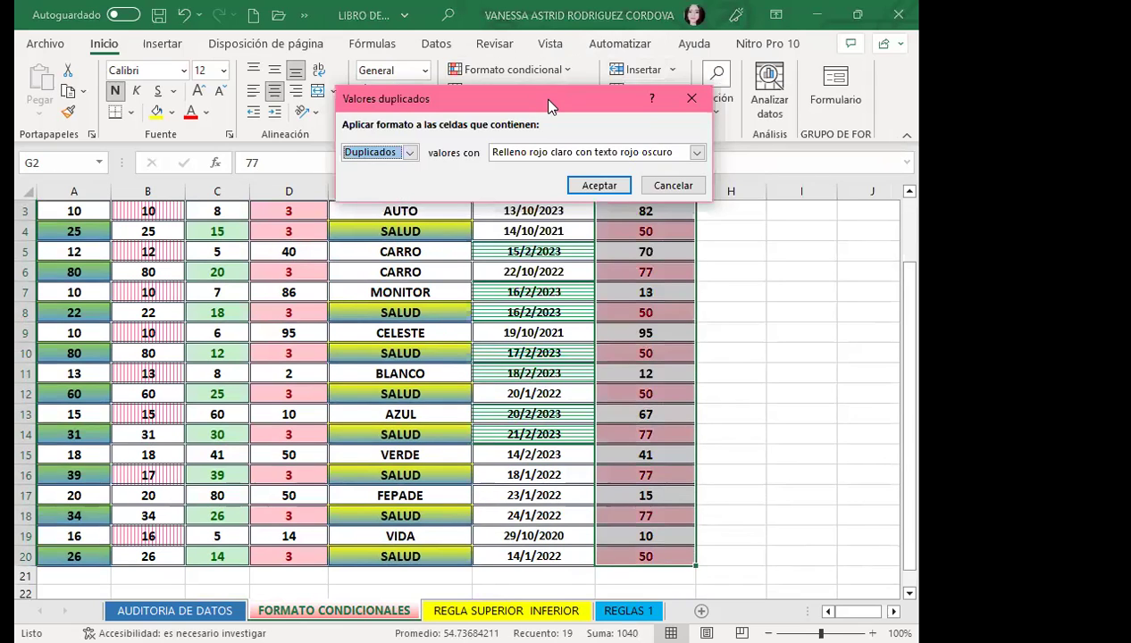
pyautogui.moveTo(549, 106); pyautogui.dragTo(688, 363)
pyautogui.click(549, 410)
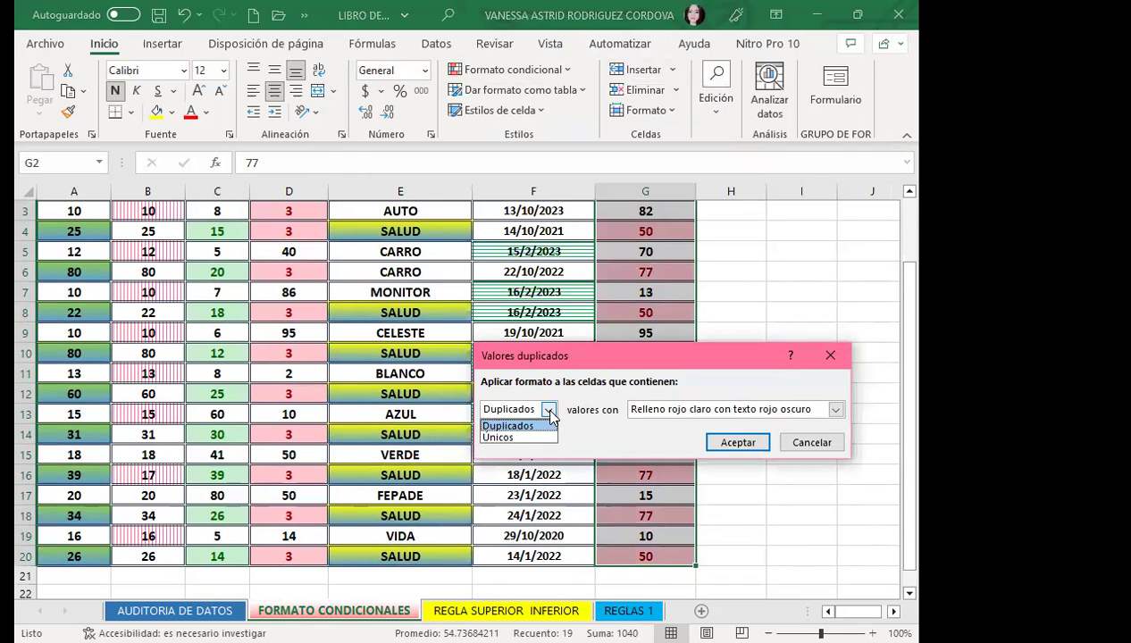
pyautogui.click(513, 433)
pyautogui.press('Up')
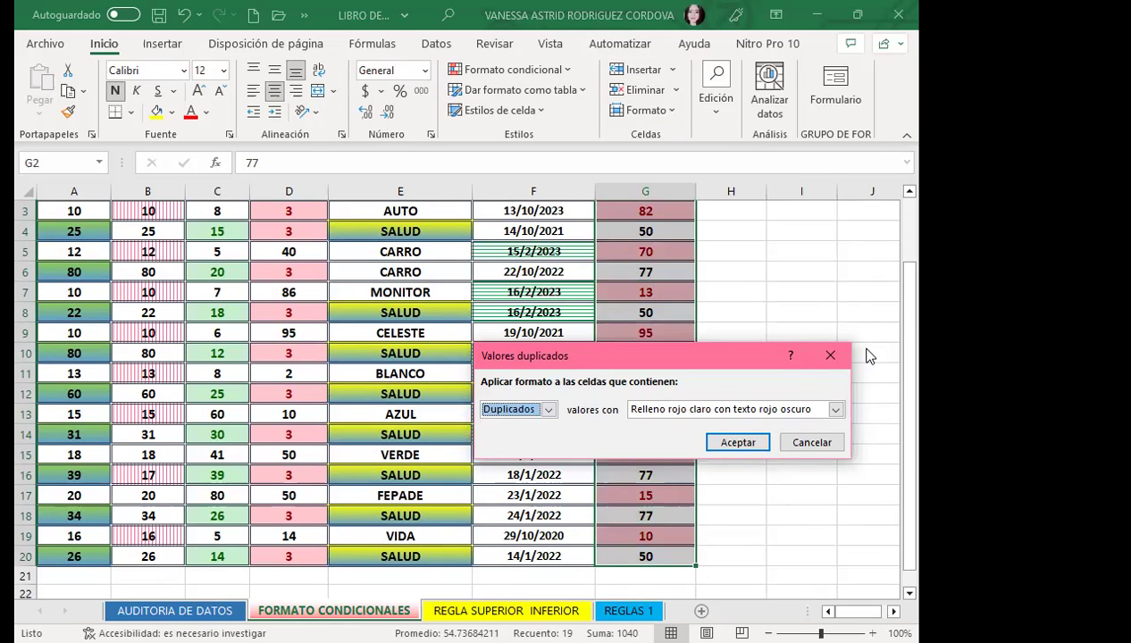
pyautogui.click(830, 355)
# Reopen the Valores duplicados rule for column G, keeping Duplicate after previewing Unique.
pyautogui.moveTo(909, 319); pyautogui.dragTo(909, 255)
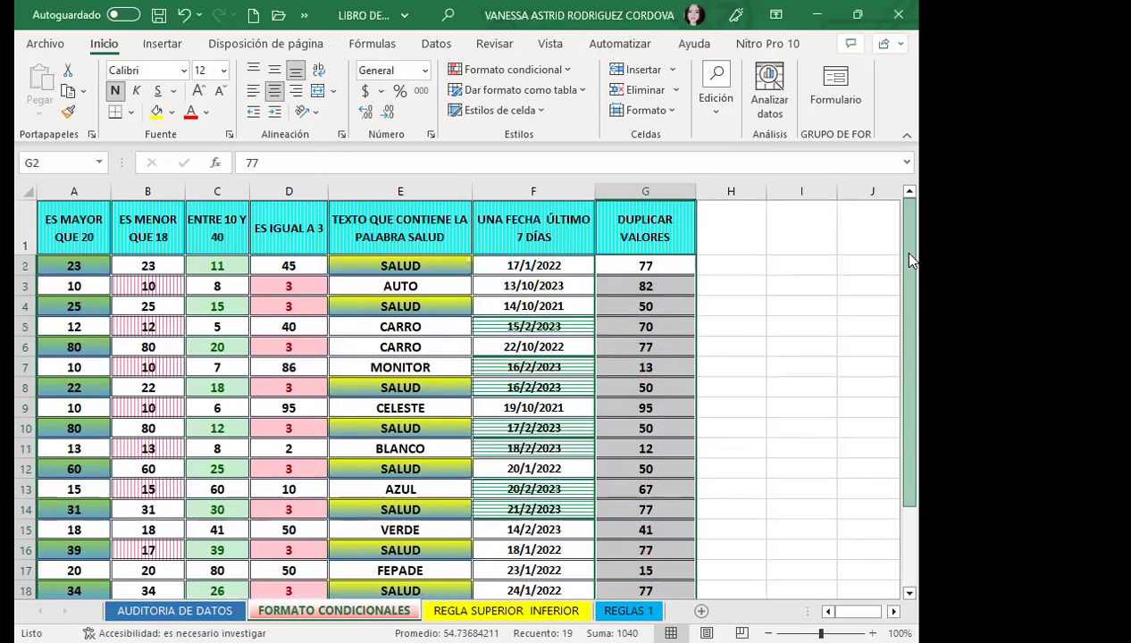
pyautogui.click(565, 70)
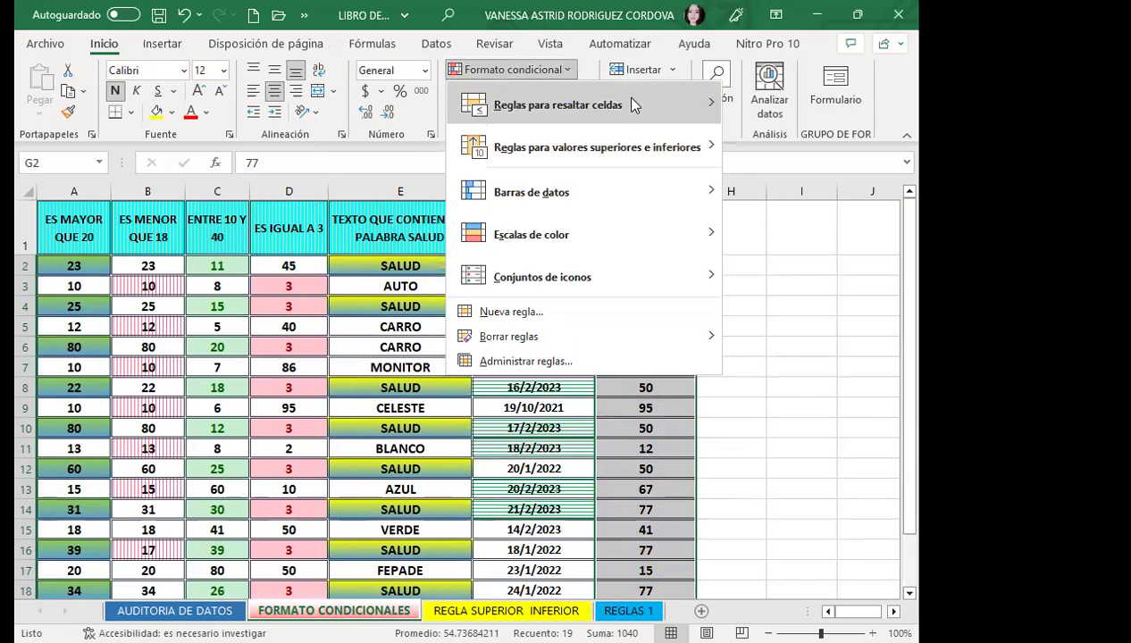
pyautogui.moveTo(631, 103)
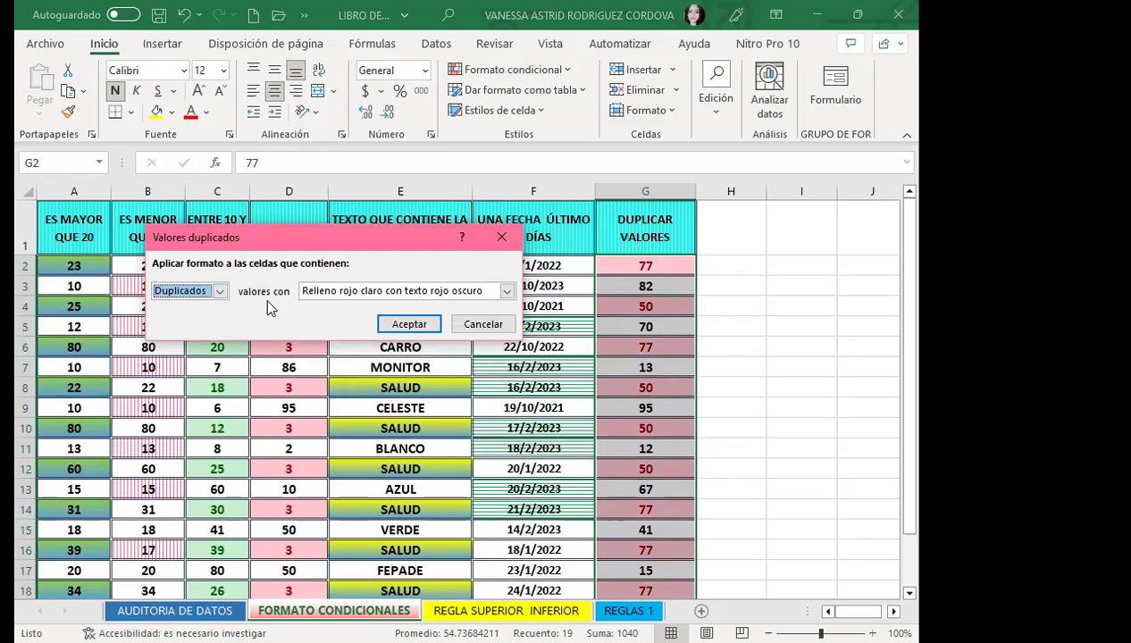
pyautogui.click(220, 292)
pyautogui.click(196, 320)
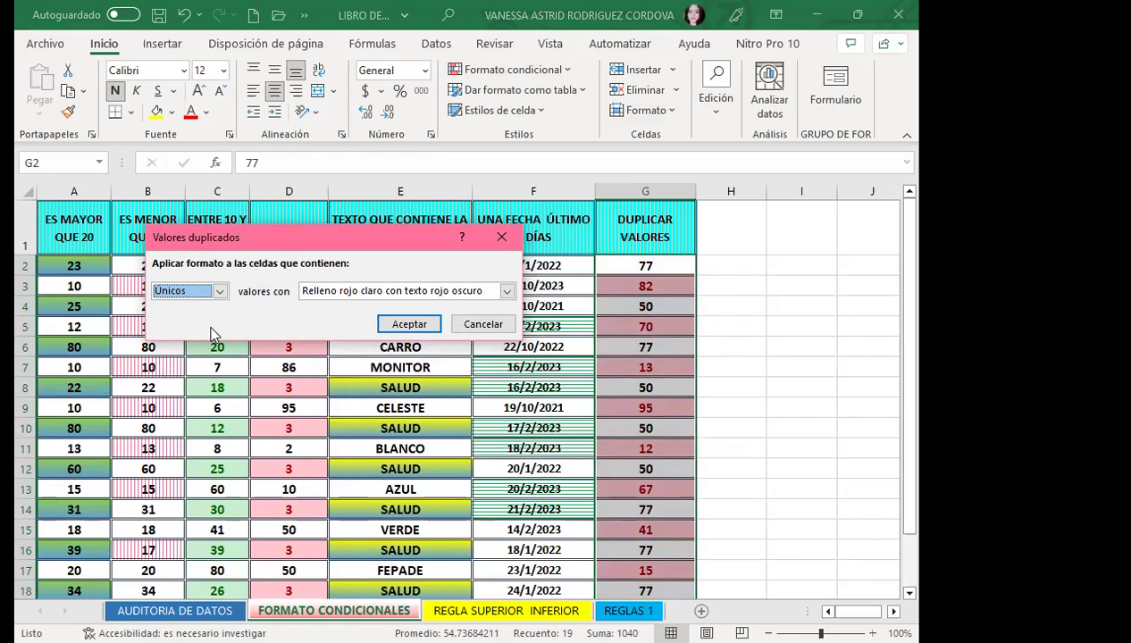
pyautogui.click(215, 292)
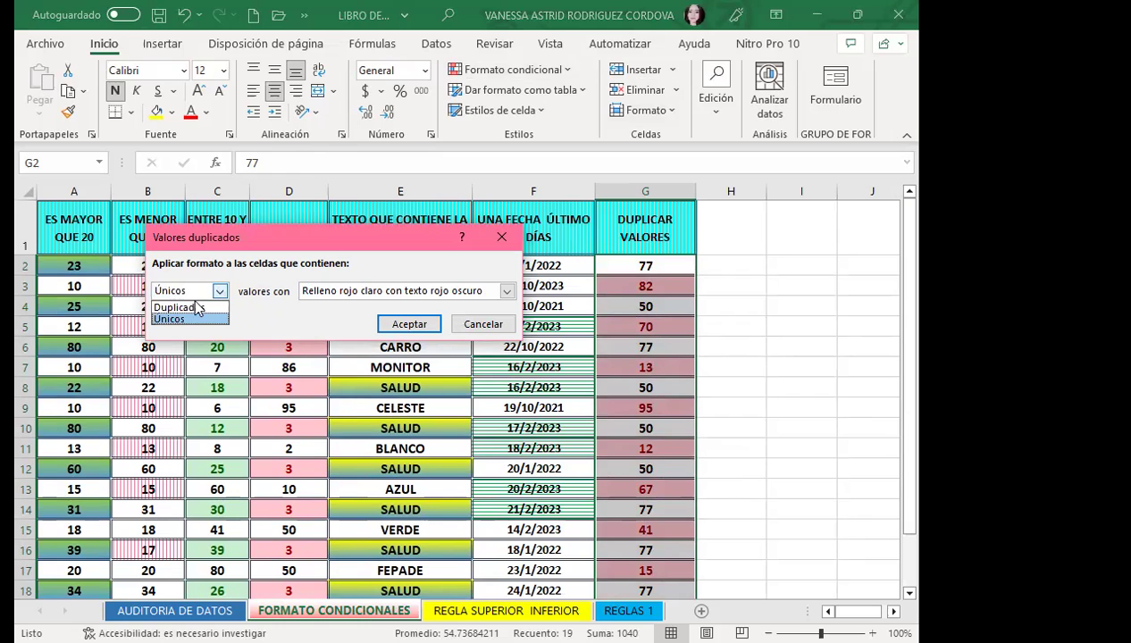
pyautogui.click(190, 304)
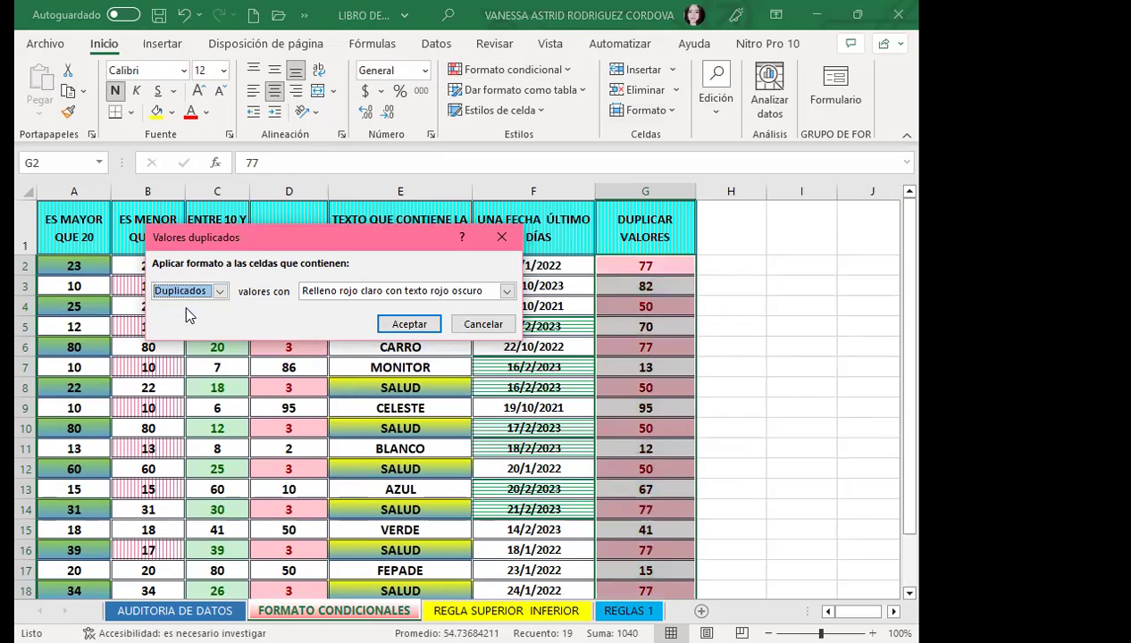
# Choose a custom format with a light-blue outline border.
pyautogui.click(506, 291)
pyautogui.click(339, 377)
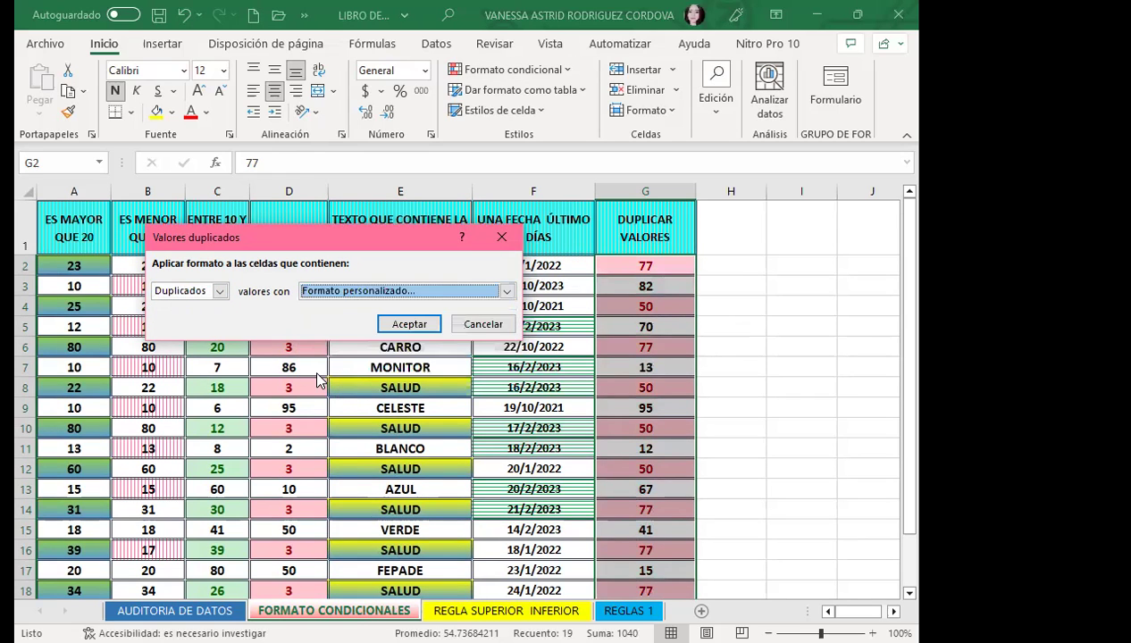
pyautogui.click(547, 206)
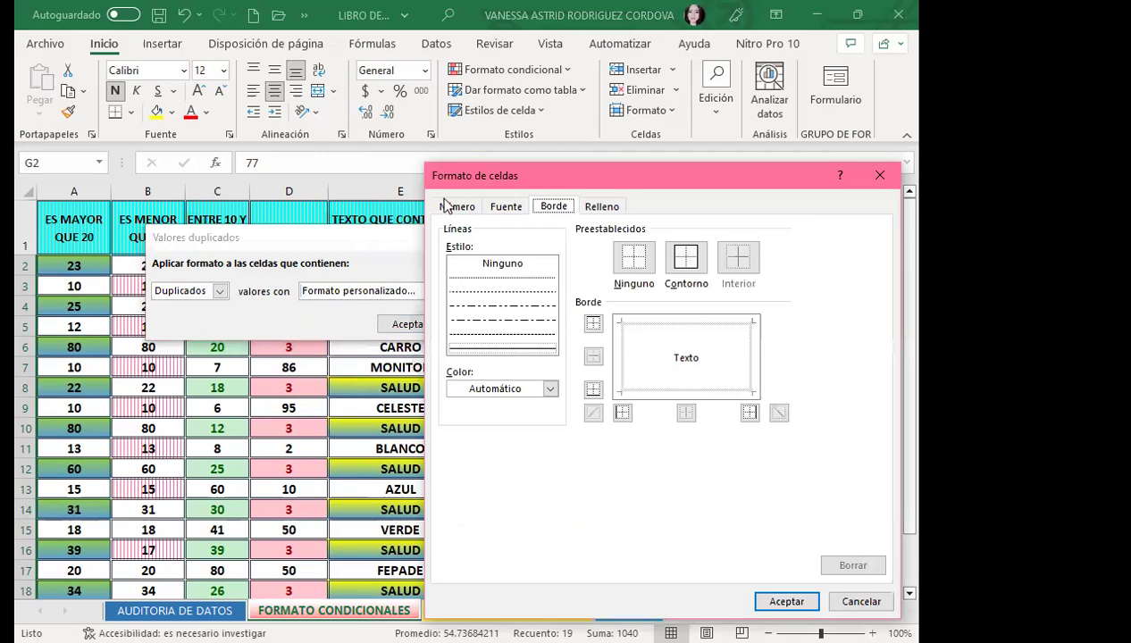
pyautogui.click(531, 350)
pyautogui.click(550, 388)
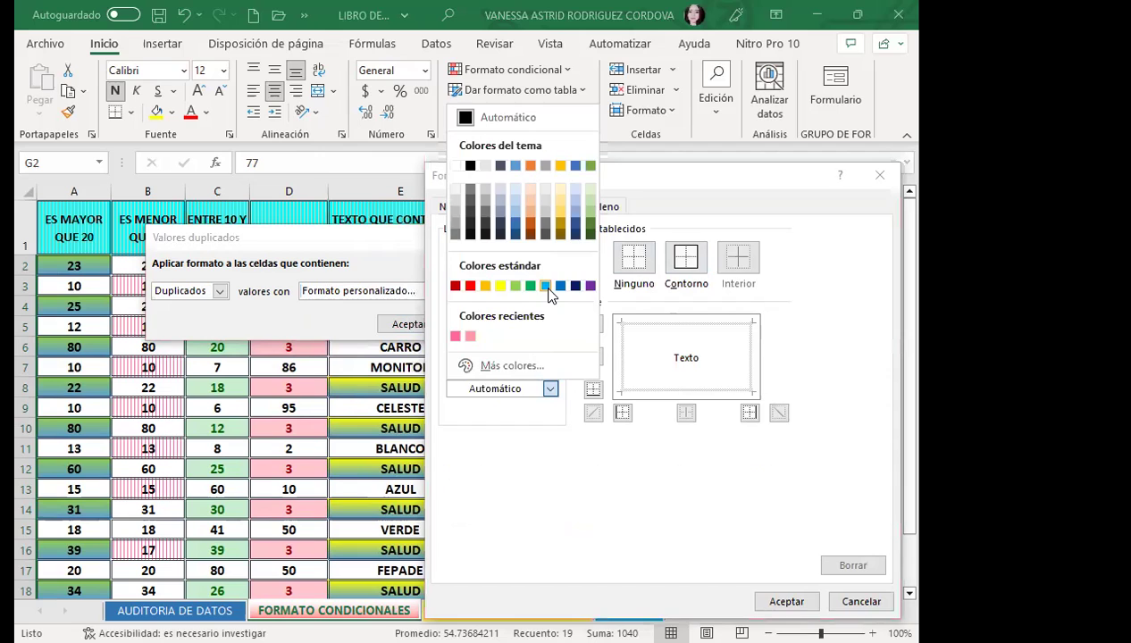
pyautogui.click(546, 286)
pyautogui.click(687, 257)
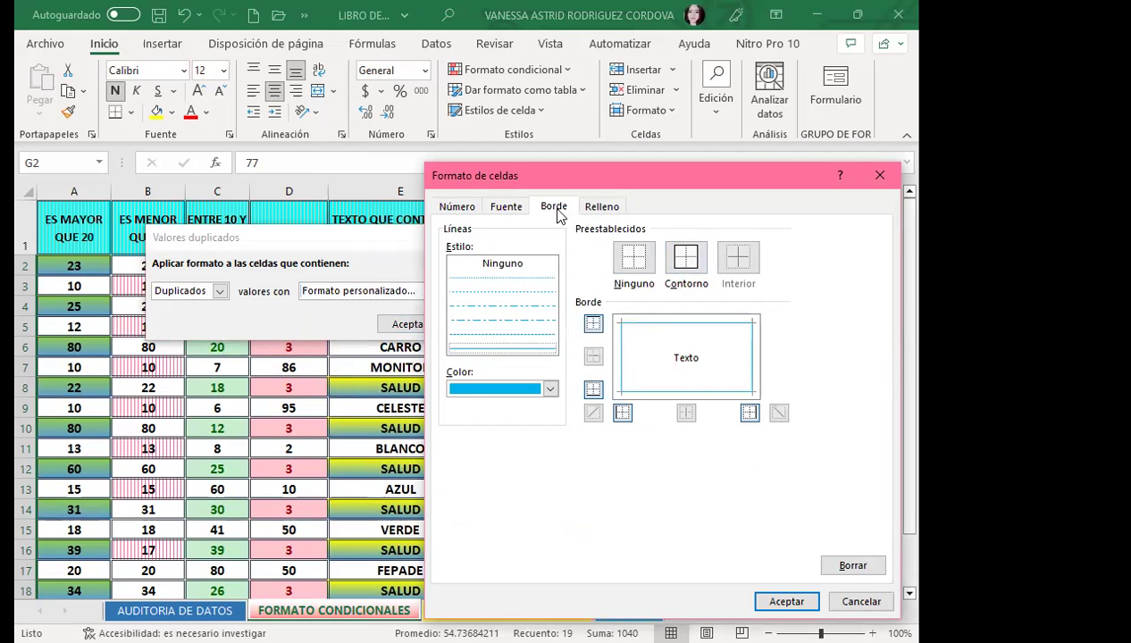
# Set a light pink to light gold gradient fill and confirm the custom format.
pyautogui.click(611, 209)
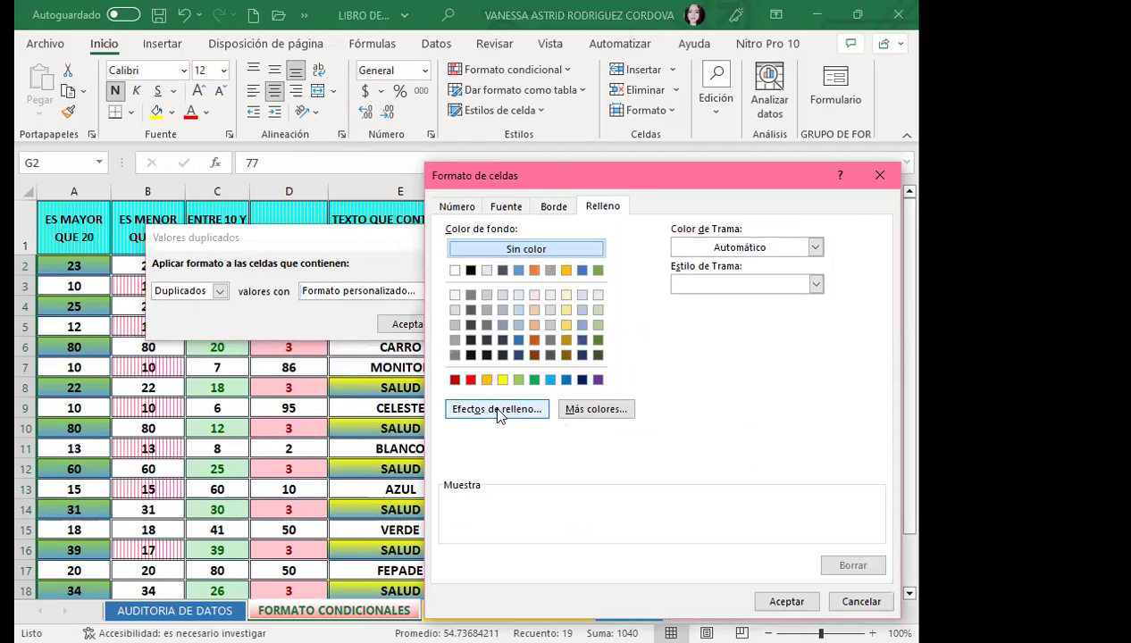
pyautogui.click(503, 411)
pyautogui.click(737, 284)
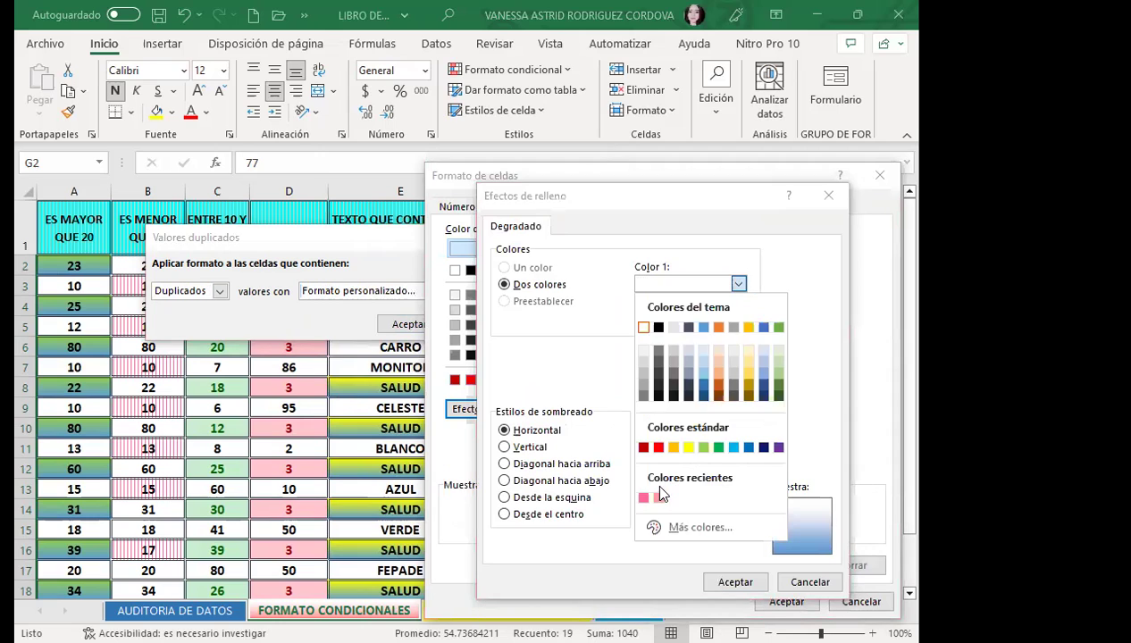
pyautogui.click(659, 498)
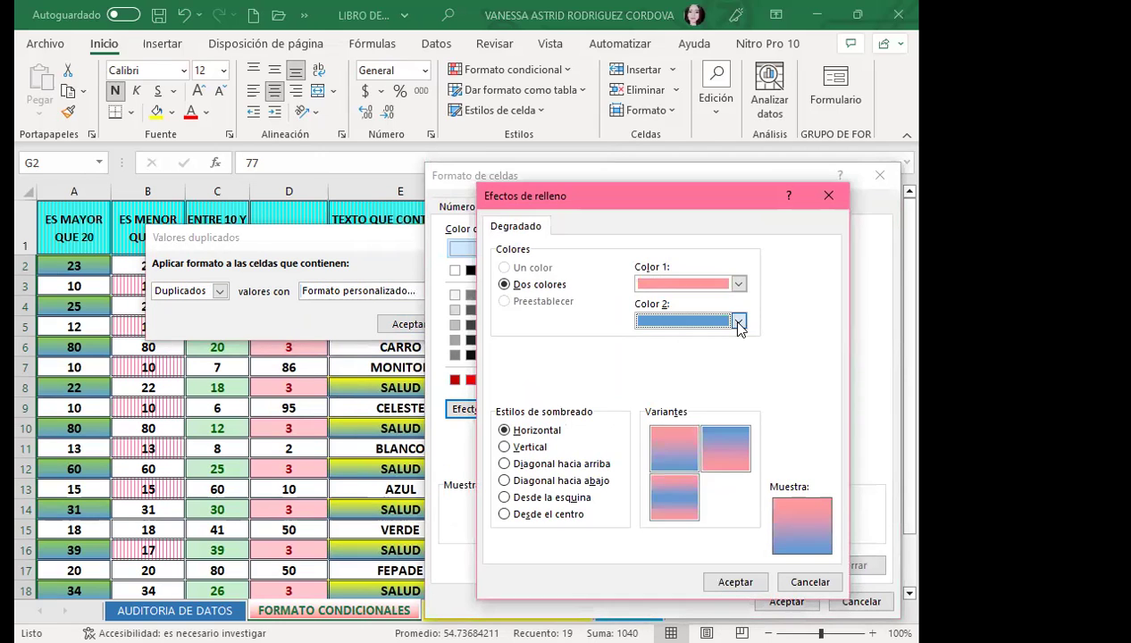
pyautogui.click(737, 322)
pyautogui.click(749, 405)
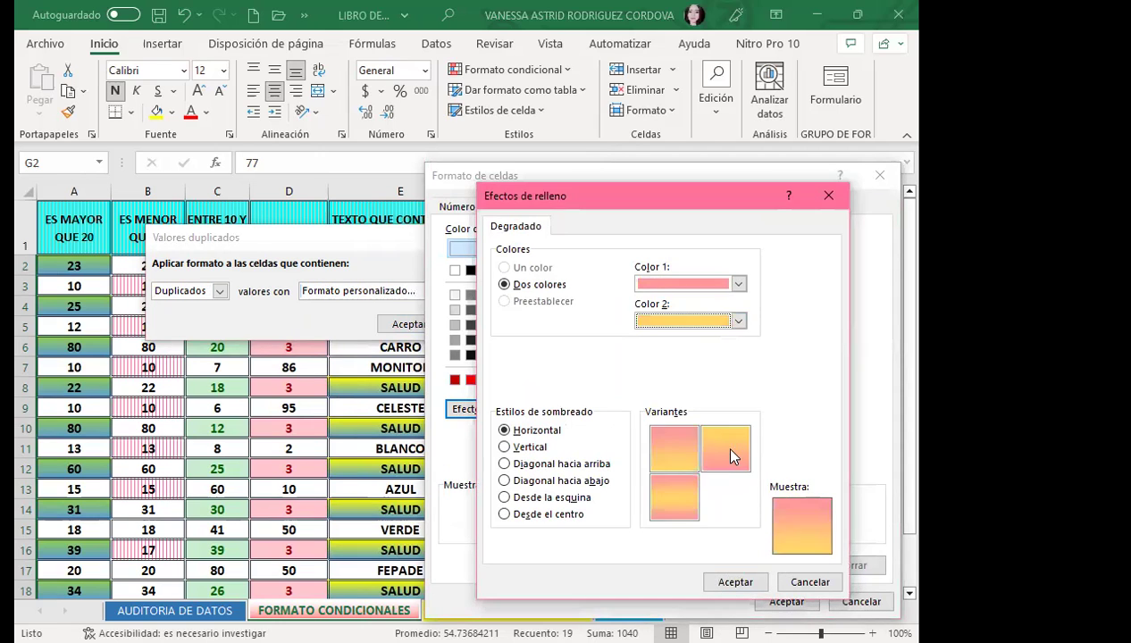
pyautogui.click(734, 582)
pyautogui.click(785, 601)
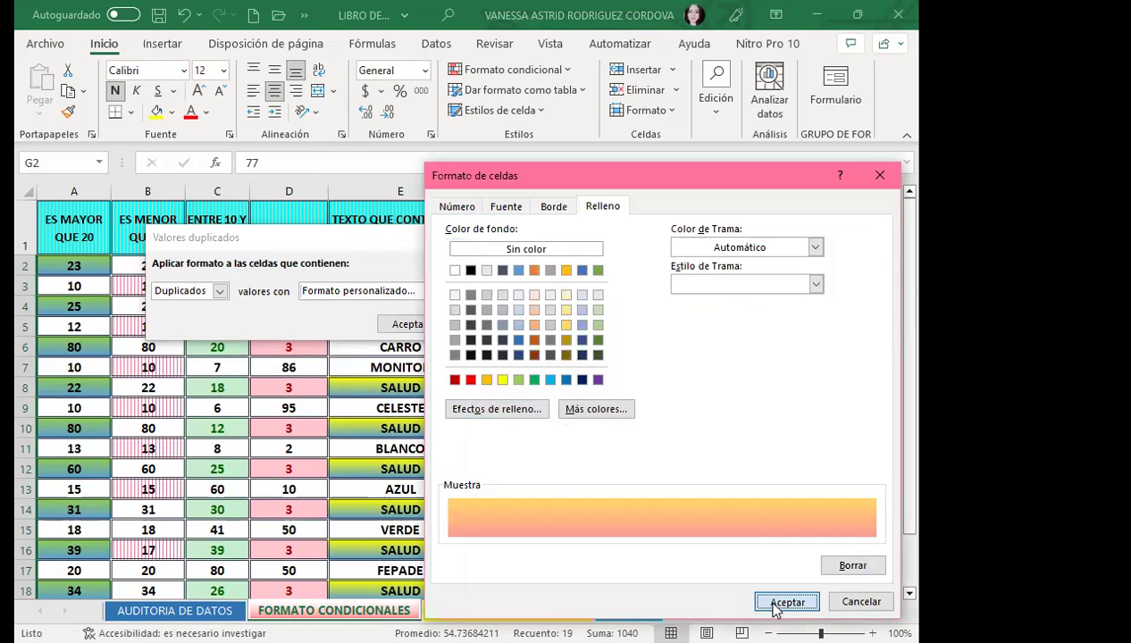
# Confirm the Valores duplicados rule, scroll through column G, then open the REGLAS 1 sheet.
pyautogui.click(404, 324)
pyautogui.click(747, 311)
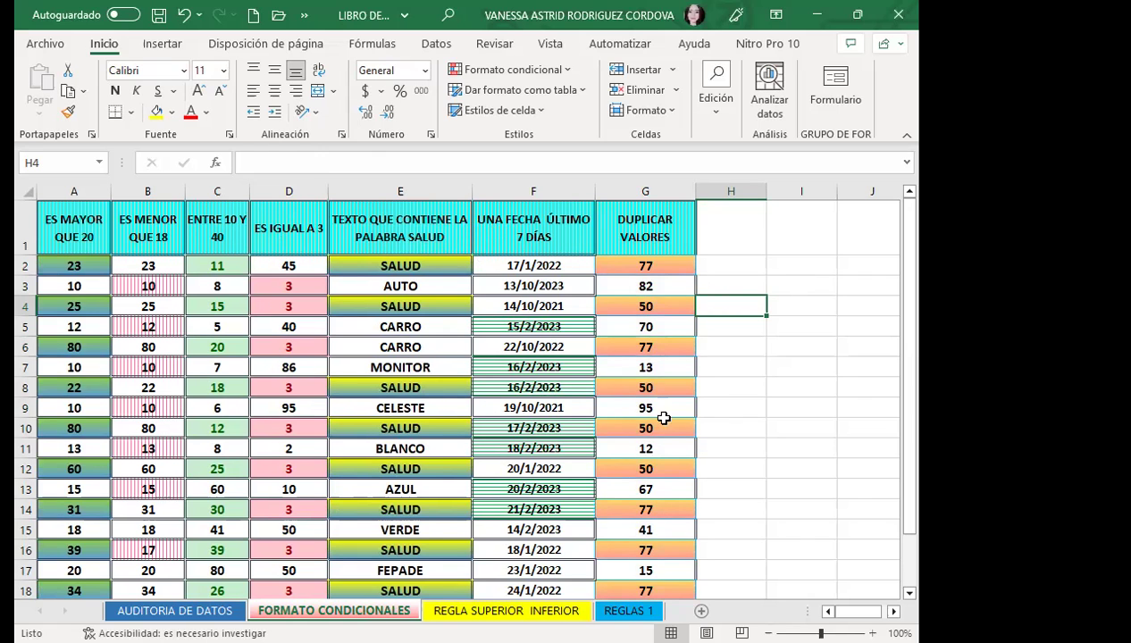
pyautogui.scroll(-1, 681, 438)
pyautogui.scroll(-1, 688, 442)
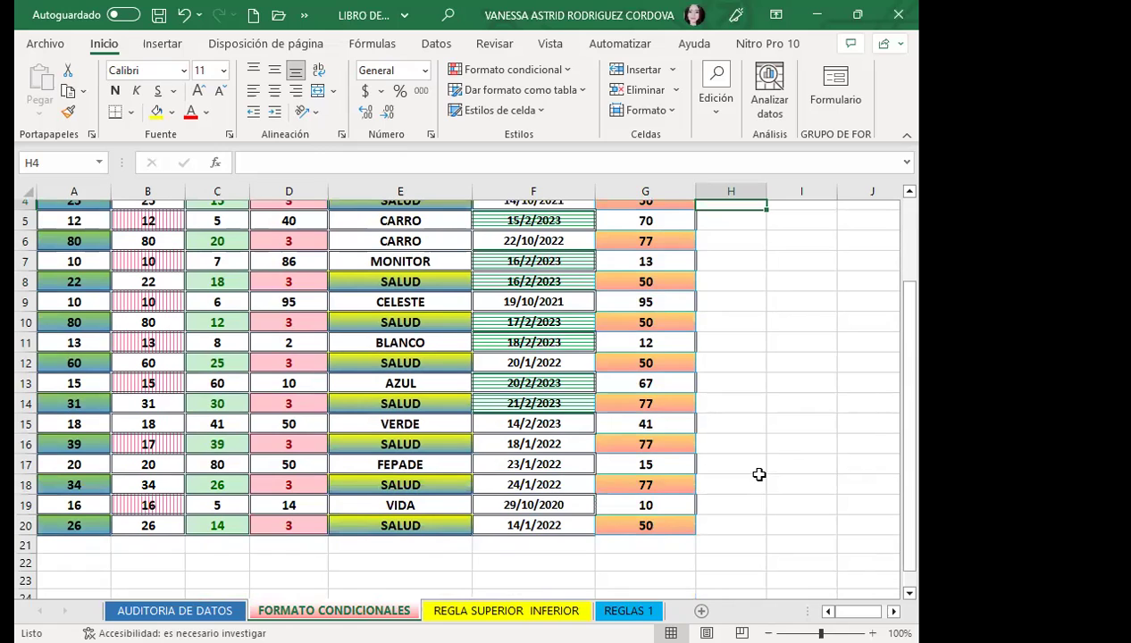
pyautogui.scroll(1, 765, 419)
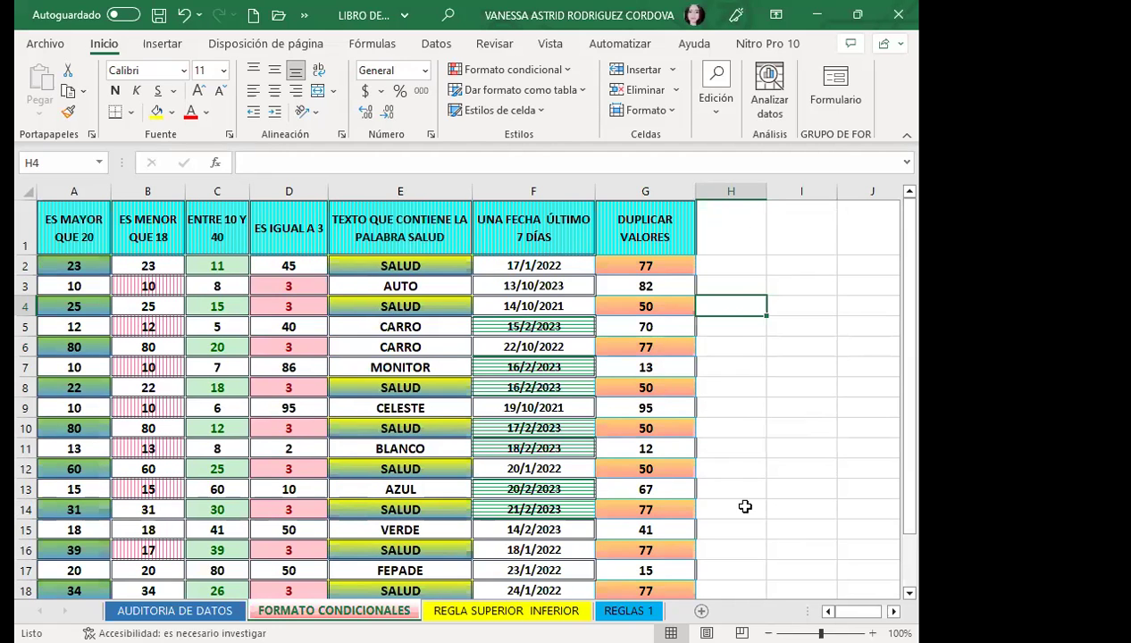
pyautogui.click(629, 611)
pyautogui.scroll(1, 420, 518)
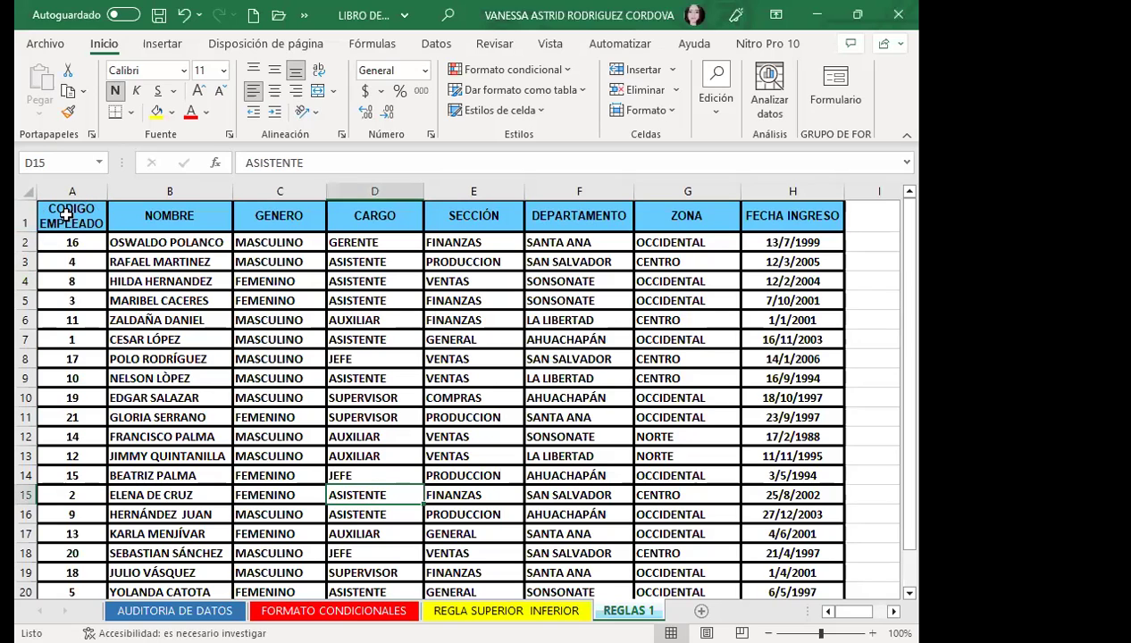
# Scroll the REGLAS 1 sheet right to show the colour-rule notes in column J.
pyautogui.scroll(-3, 472, 404)
pyautogui.scroll(2, 471, 403)
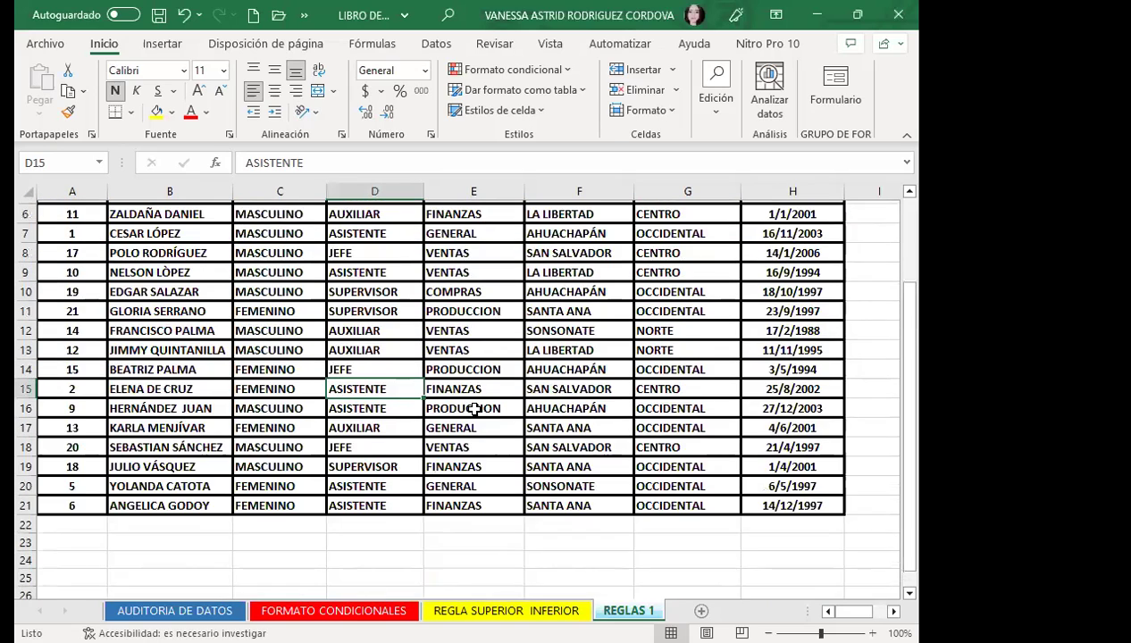
pyautogui.scroll(2, 472, 403)
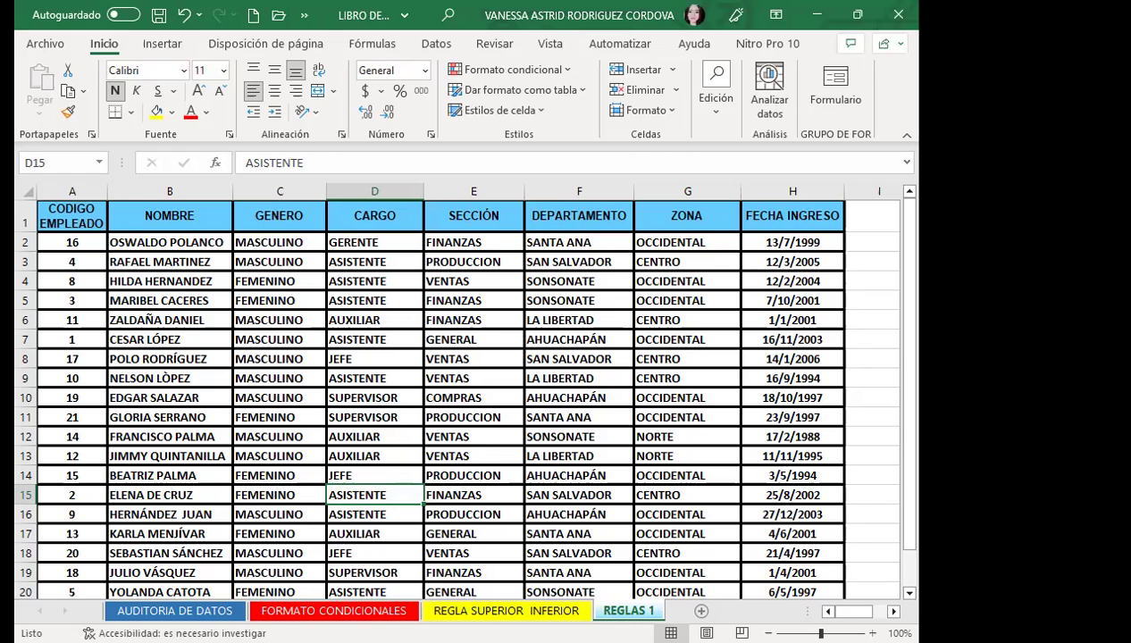
pyautogui.click(894, 611)
pyautogui.hscroll(1, 798, 583)
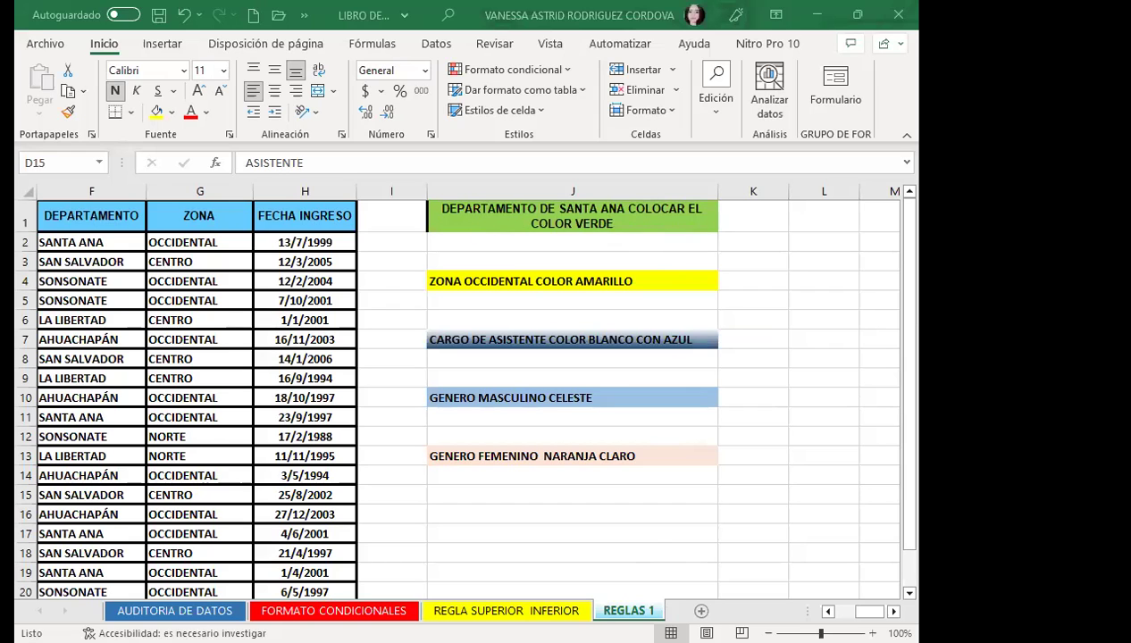
# Select the DEPARTAMENTO cells F2:F20 and show the Highlight Cells Rules menu.
pyautogui.hscroll(-1, 652, 565)
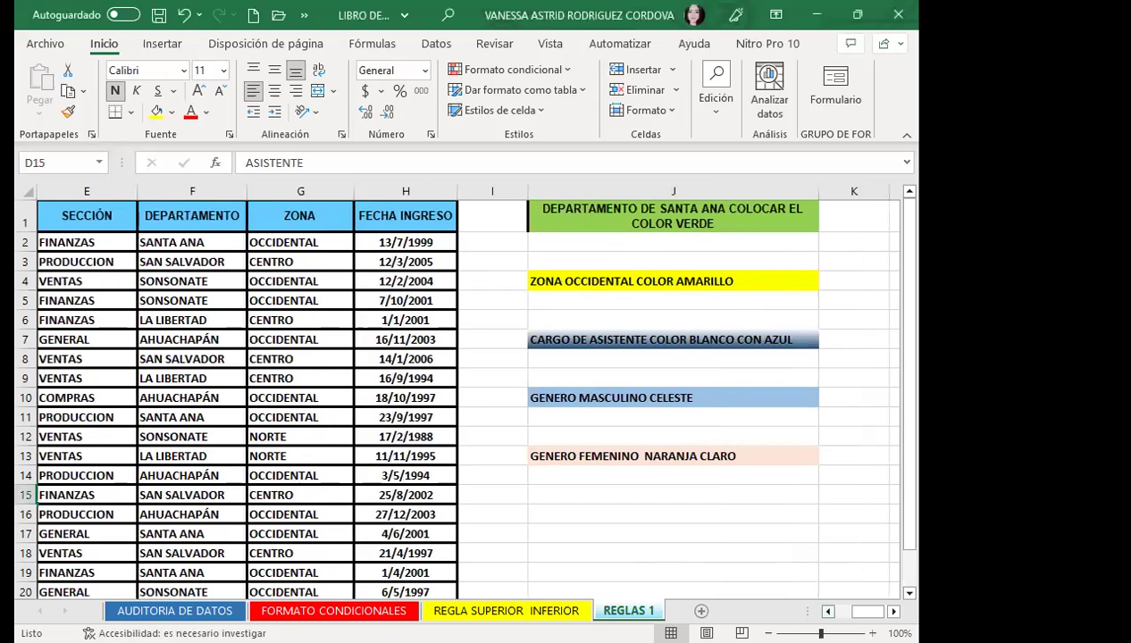
pyautogui.click(209, 283)
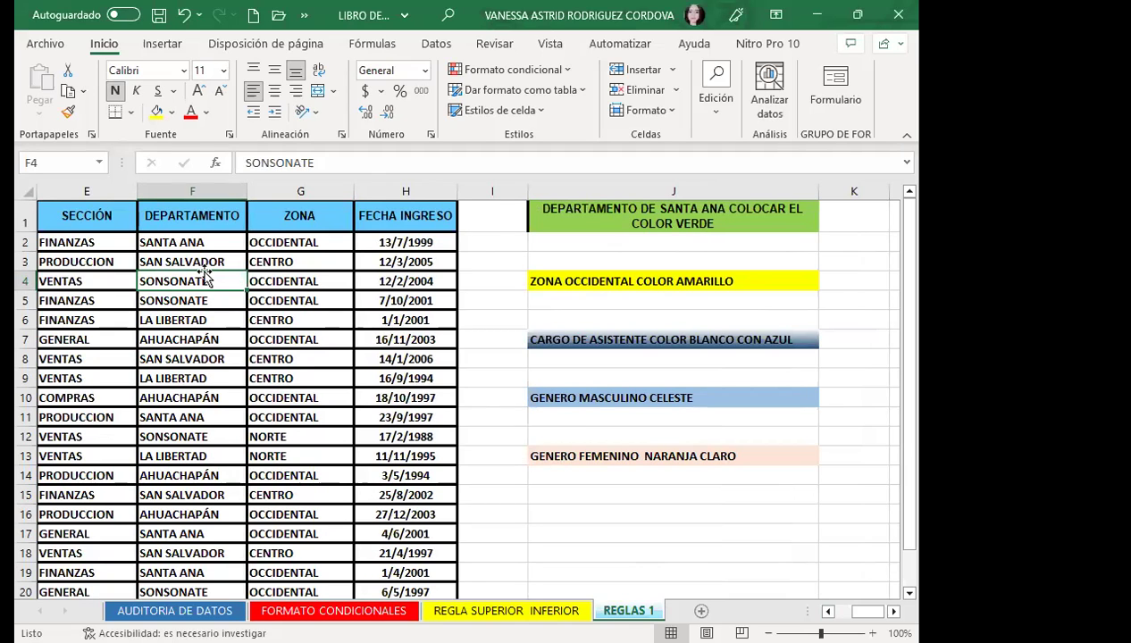
pyautogui.moveTo(201, 242); pyautogui.dragTo(192, 592)
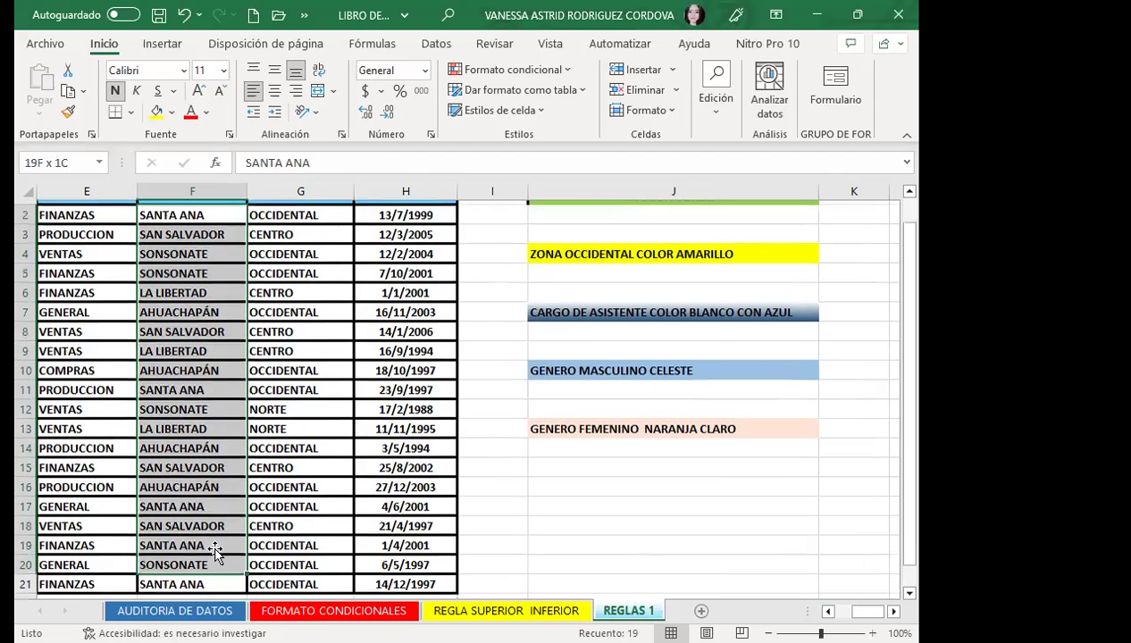
pyautogui.scroll(-1, 206, 371)
pyautogui.scroll(2, 215, 268)
pyautogui.moveTo(221, 243); pyautogui.dragTo(214, 585)
pyautogui.scroll(1, 223, 530)
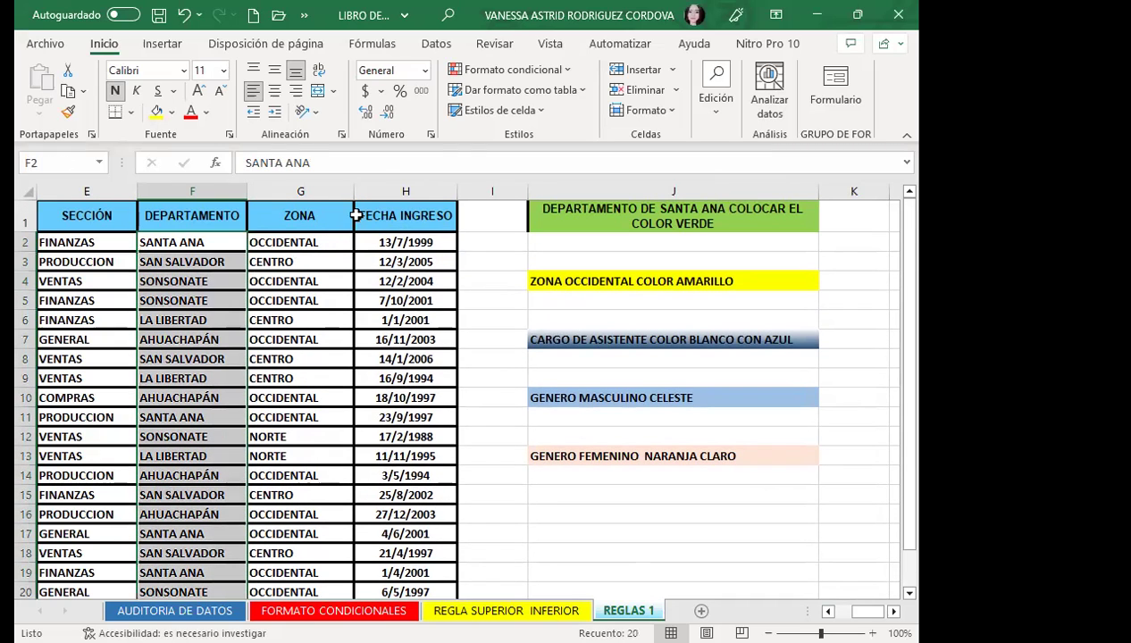
pyautogui.click(561, 68)
pyautogui.moveTo(557, 105)
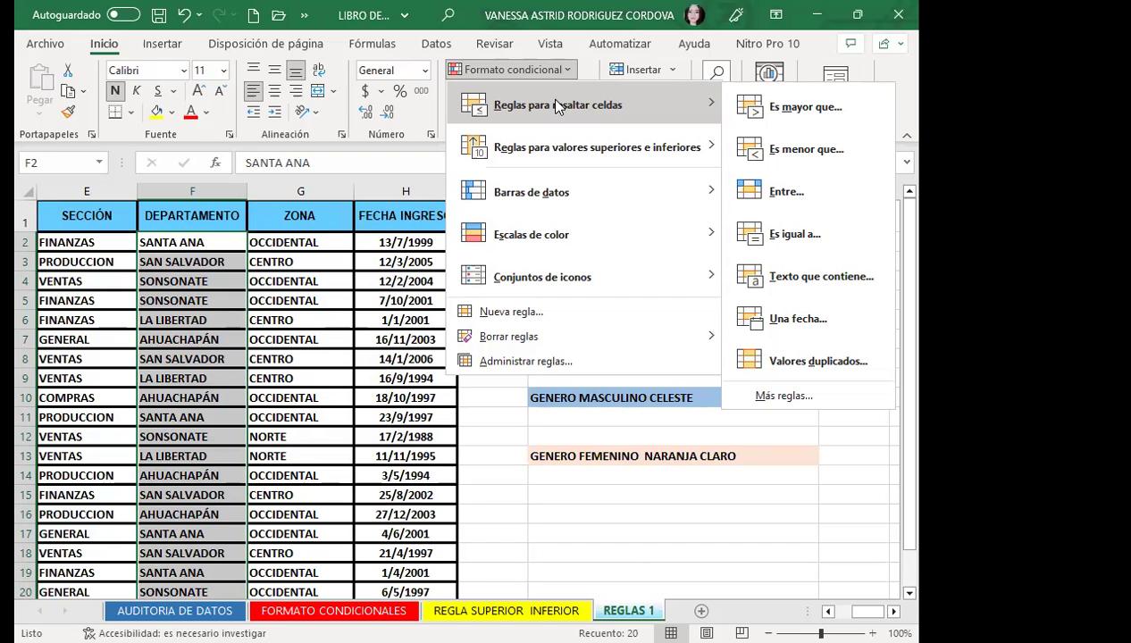
# Add an Es igual a rule matching F2's SANTA ANA with a custom light green fill.
pyautogui.click(755, 236)
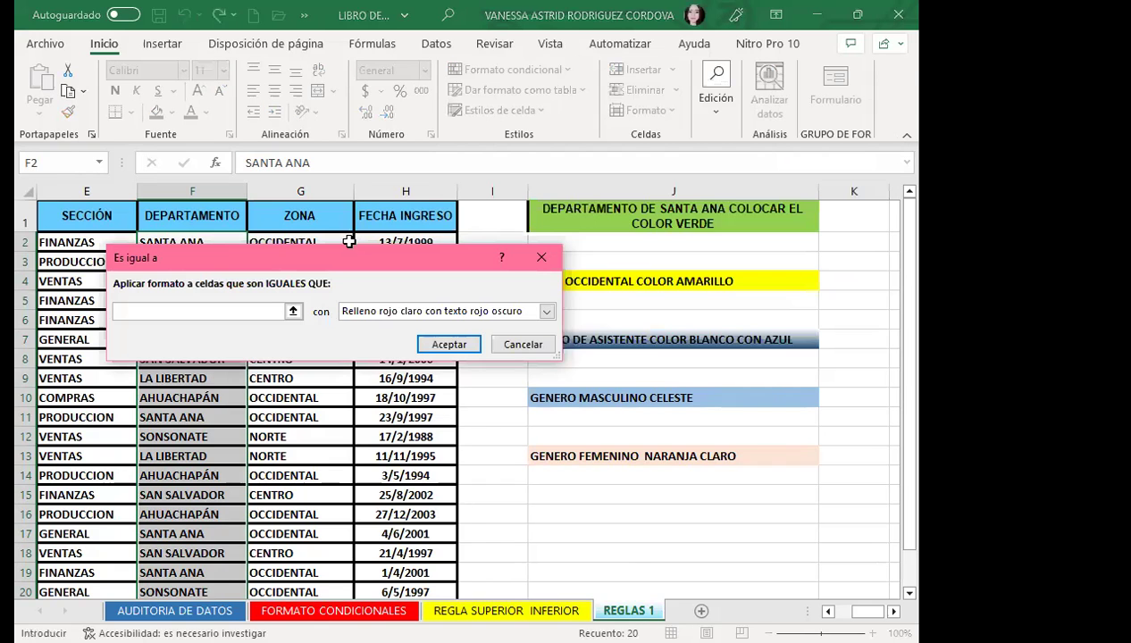
pyautogui.click(213, 243)
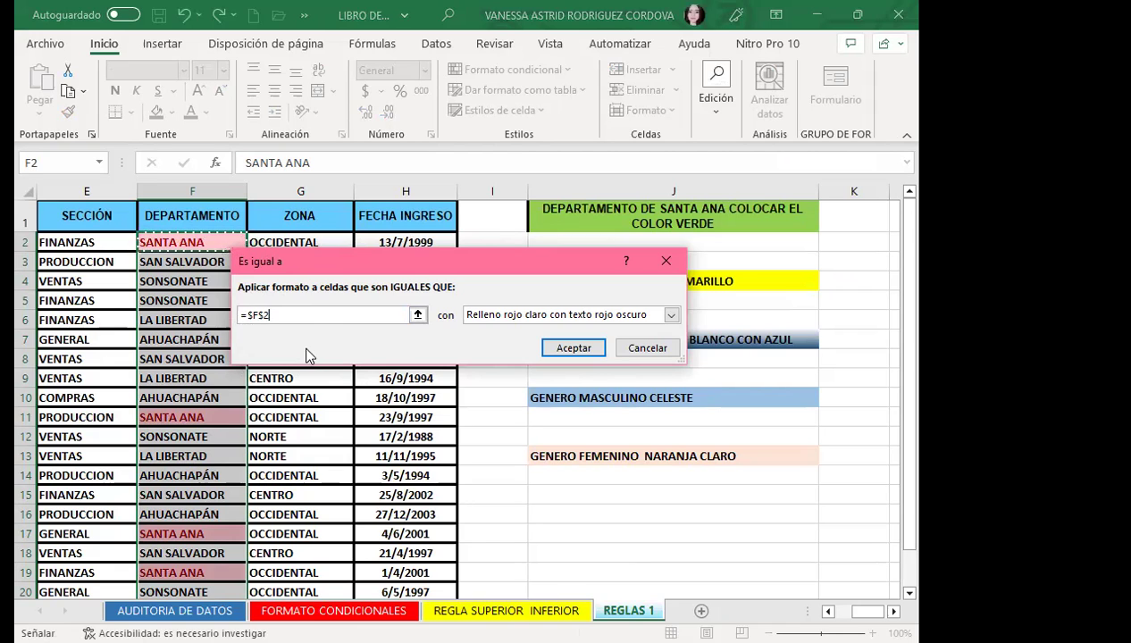
pyautogui.click(670, 314)
pyautogui.click(505, 403)
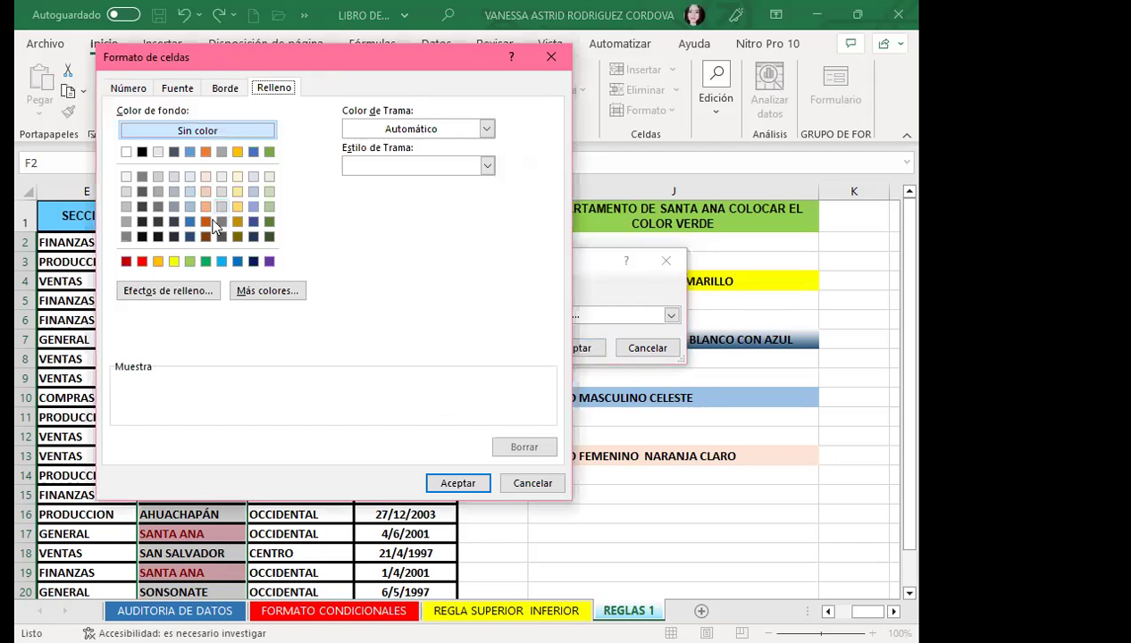
pyautogui.click(189, 260)
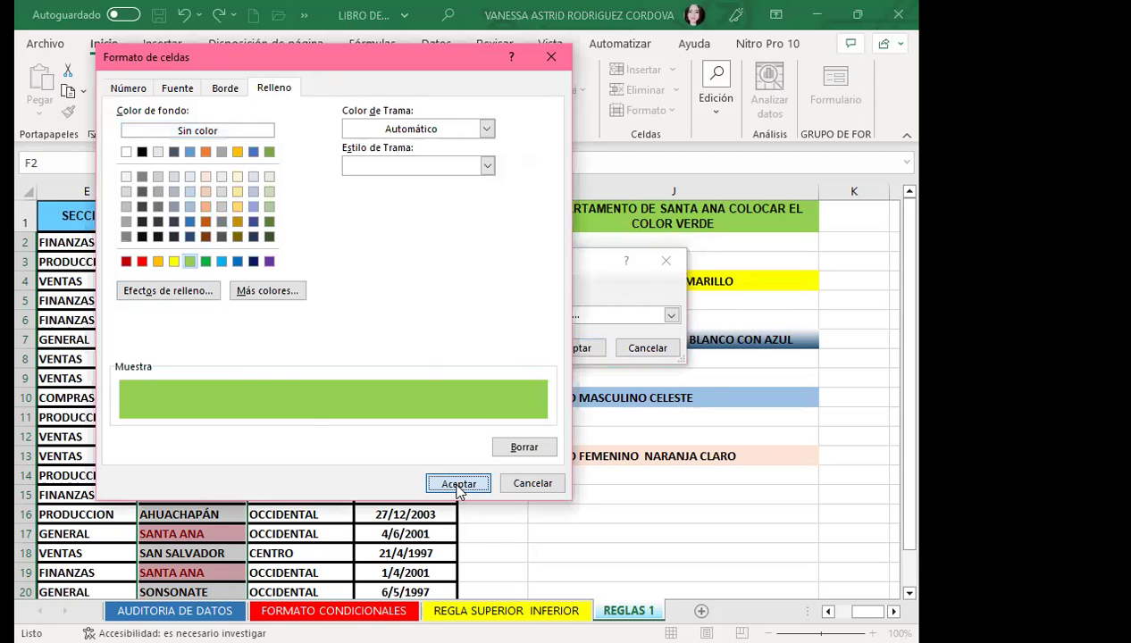
pyautogui.click(458, 487)
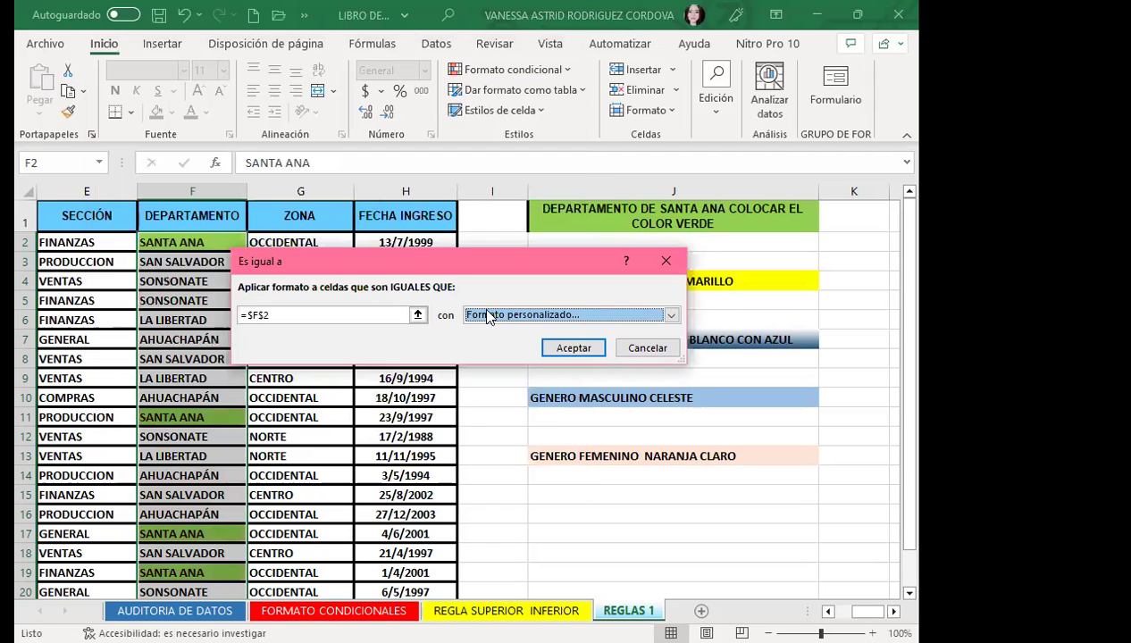
pyautogui.click(573, 349)
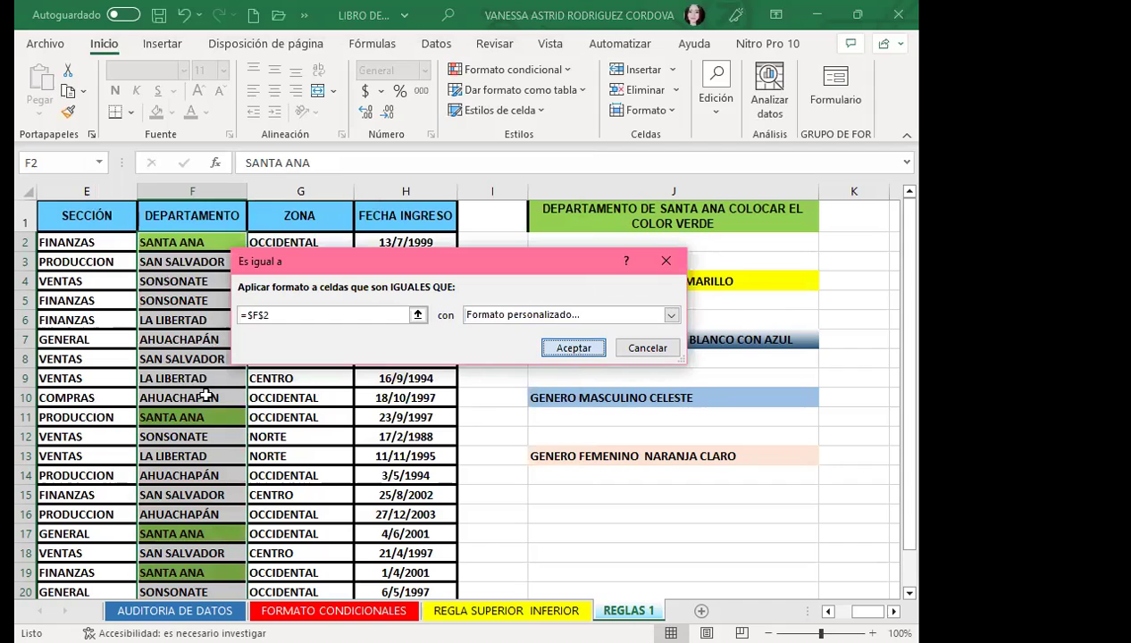
pyautogui.scroll(-2, 205, 507)
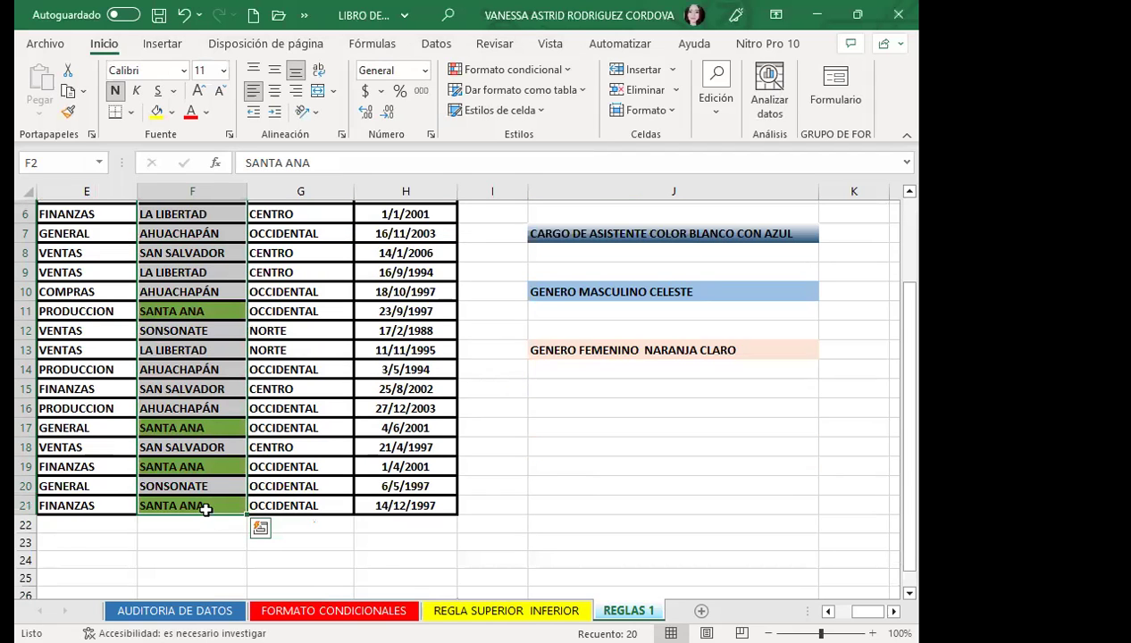
pyautogui.scroll(2, 205, 325)
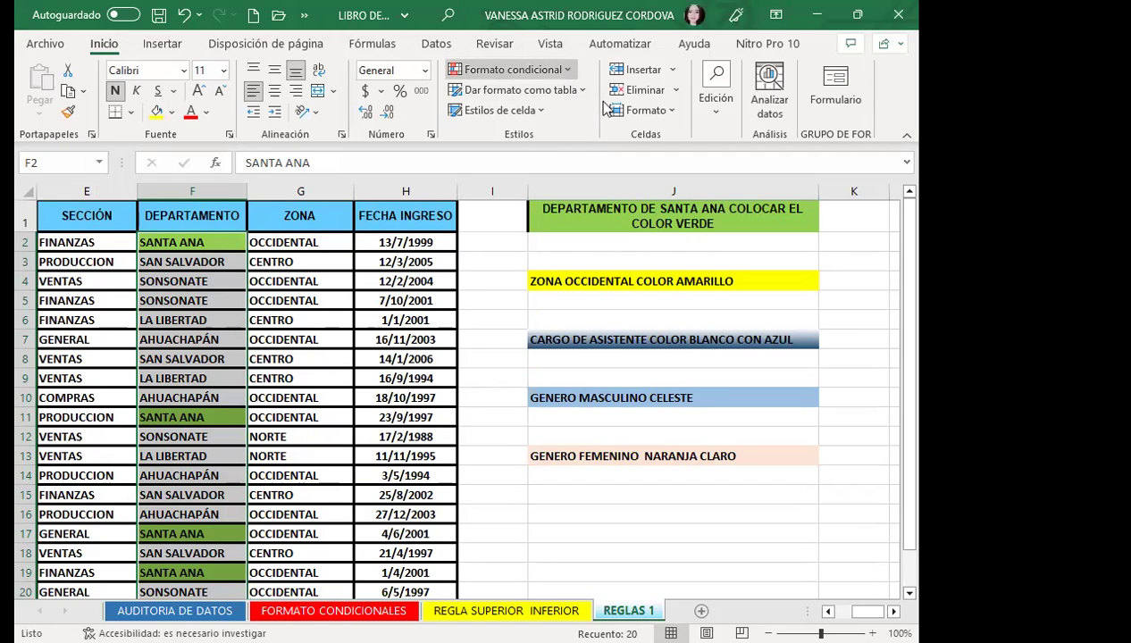
# Select the ZONA values in G2:G21.
pyautogui.click(509, 69)
pyautogui.moveTo(554, 105)
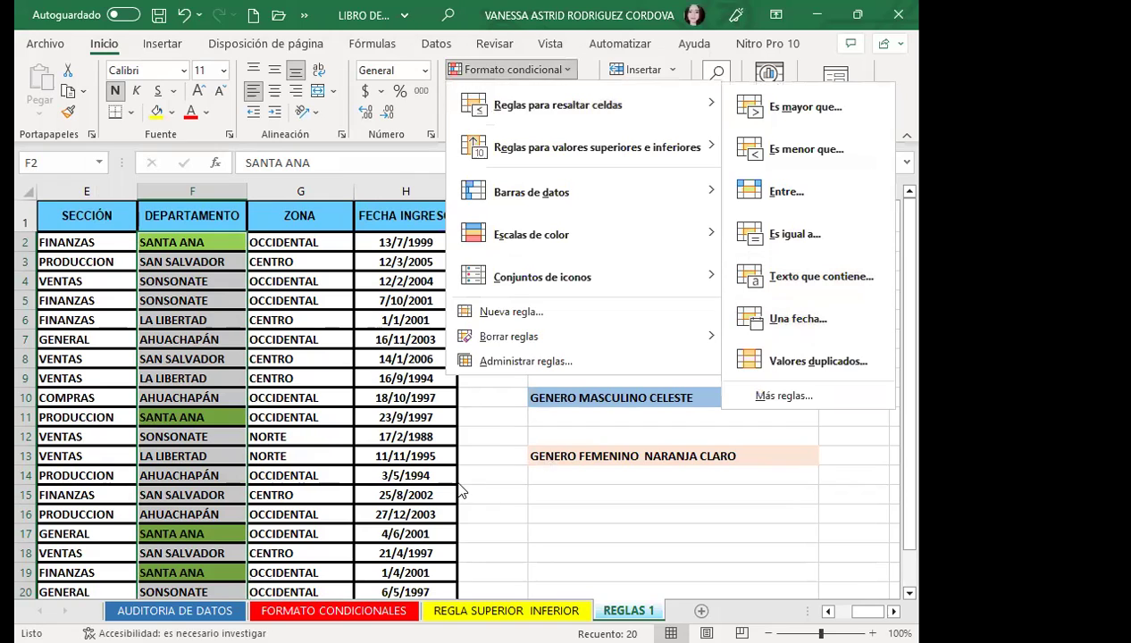
pyautogui.click(326, 449)
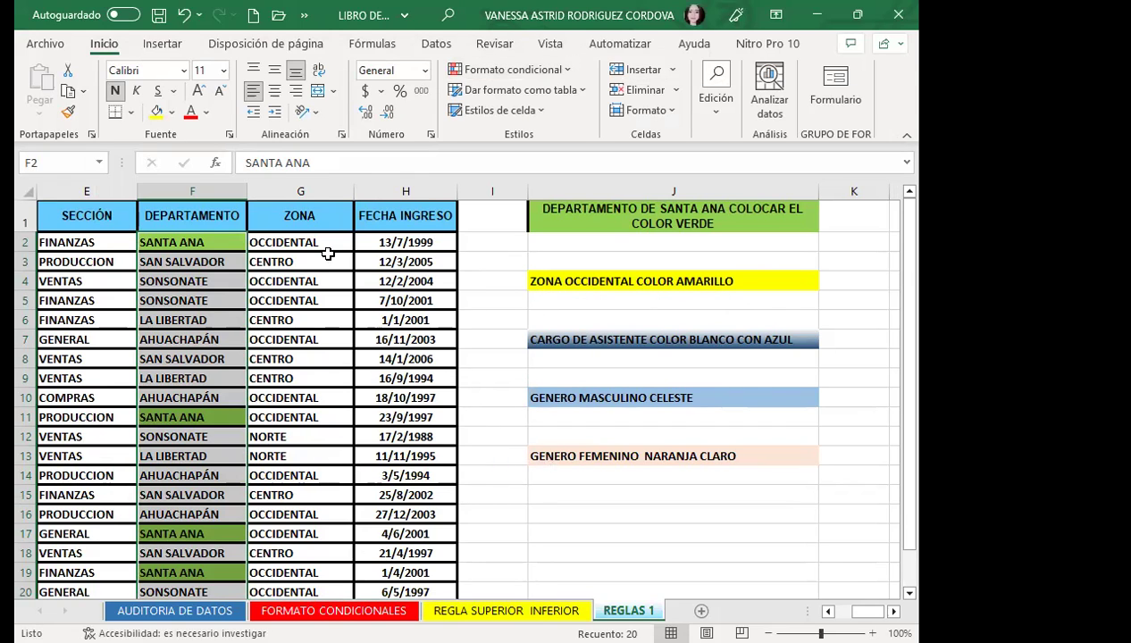
pyautogui.moveTo(325, 242); pyautogui.dragTo(300, 587)
pyautogui.scroll(1, 369, 290)
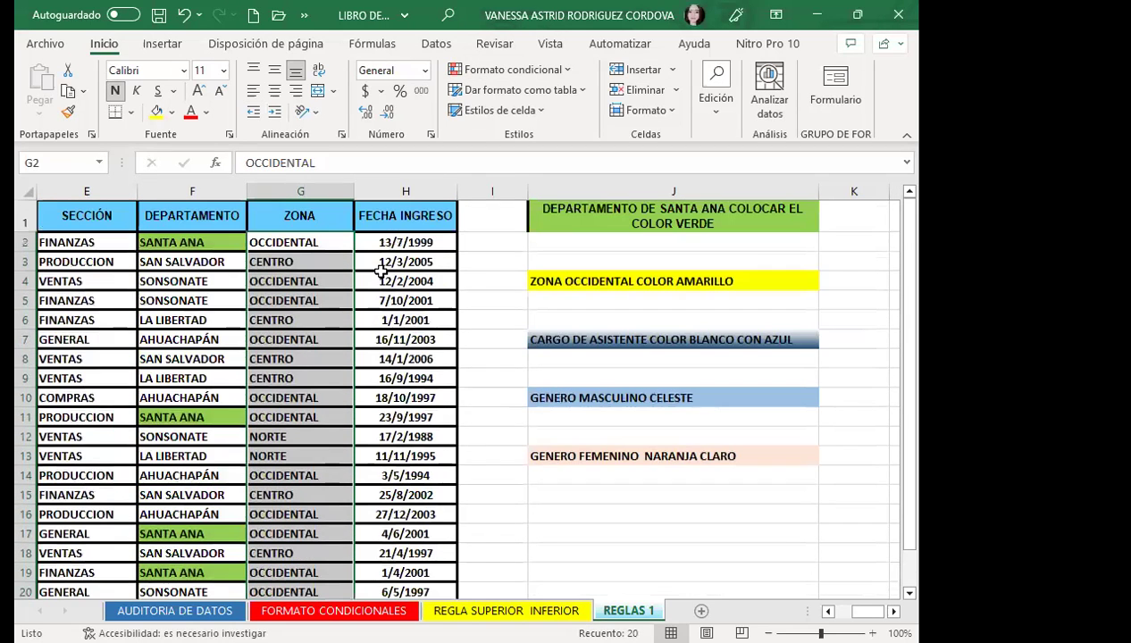
# Add a Texto que contiene rule for OCCIDENTAL with a custom yellow fill.
pyautogui.click(569, 71)
pyautogui.moveTo(568, 100)
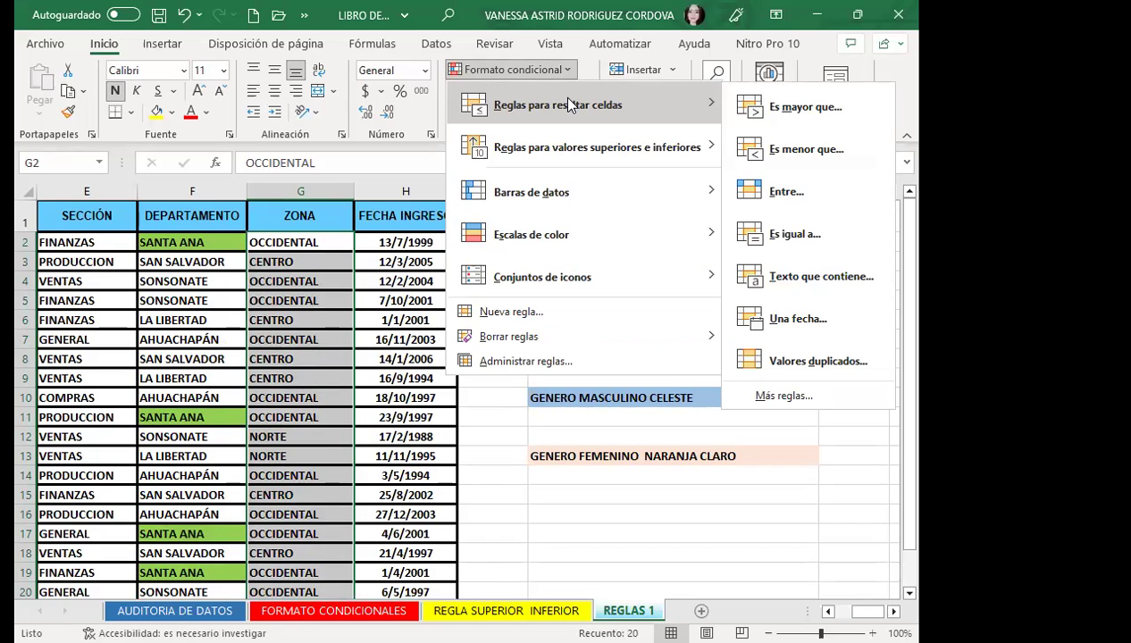
pyautogui.click(822, 277)
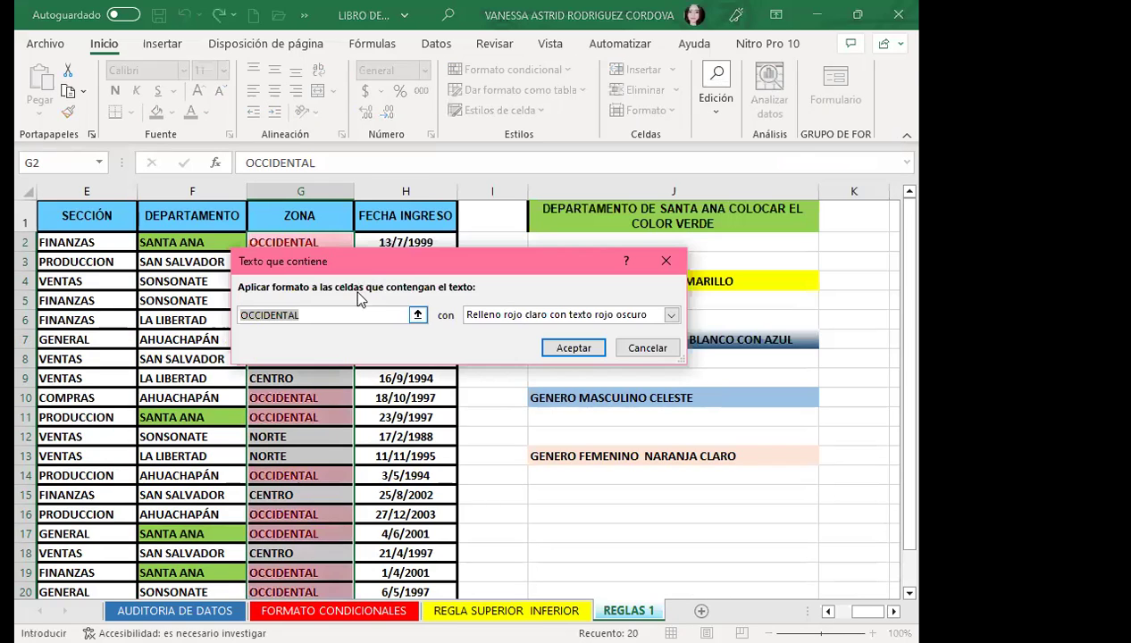
pyautogui.moveTo(373, 261); pyautogui.dragTo(404, 352)
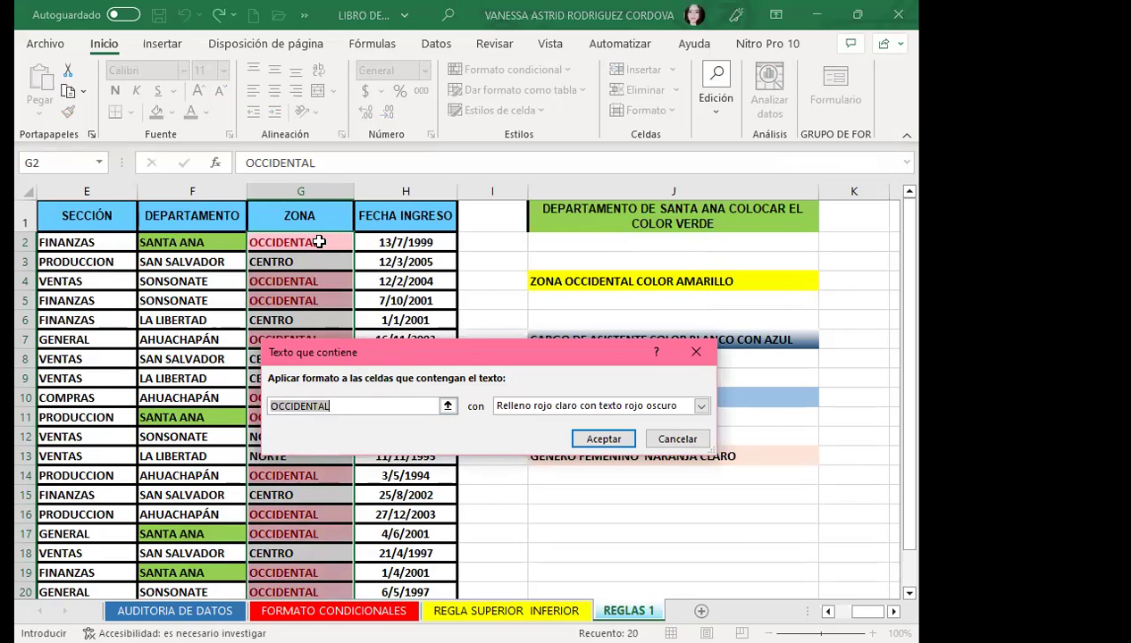
pyautogui.click(702, 406)
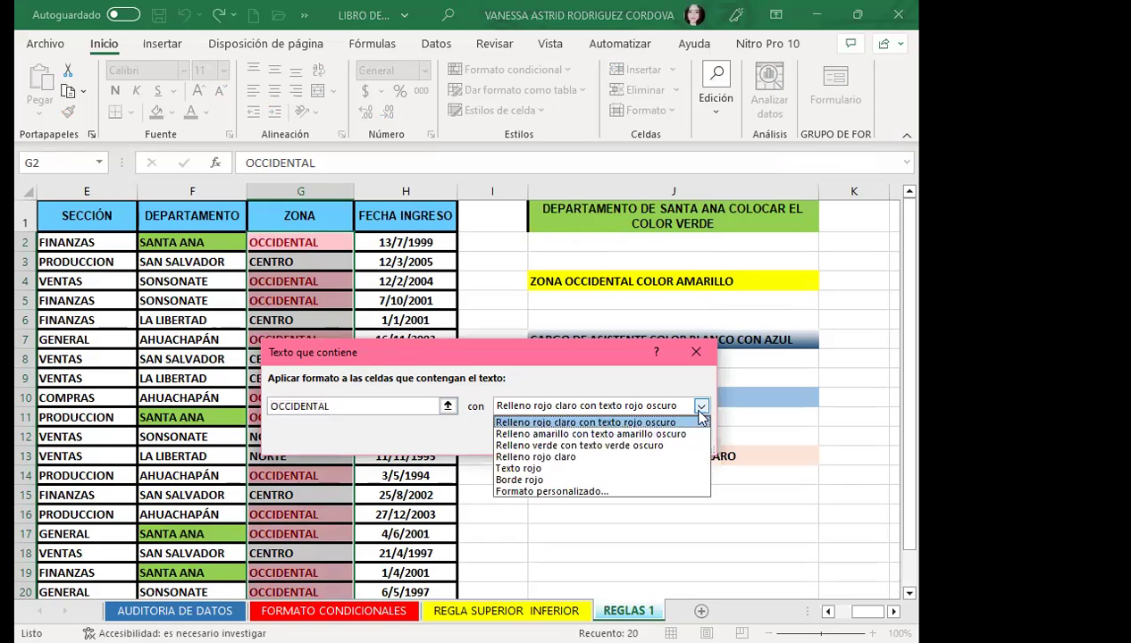
pyautogui.click(552, 492)
pyautogui.click(298, 266)
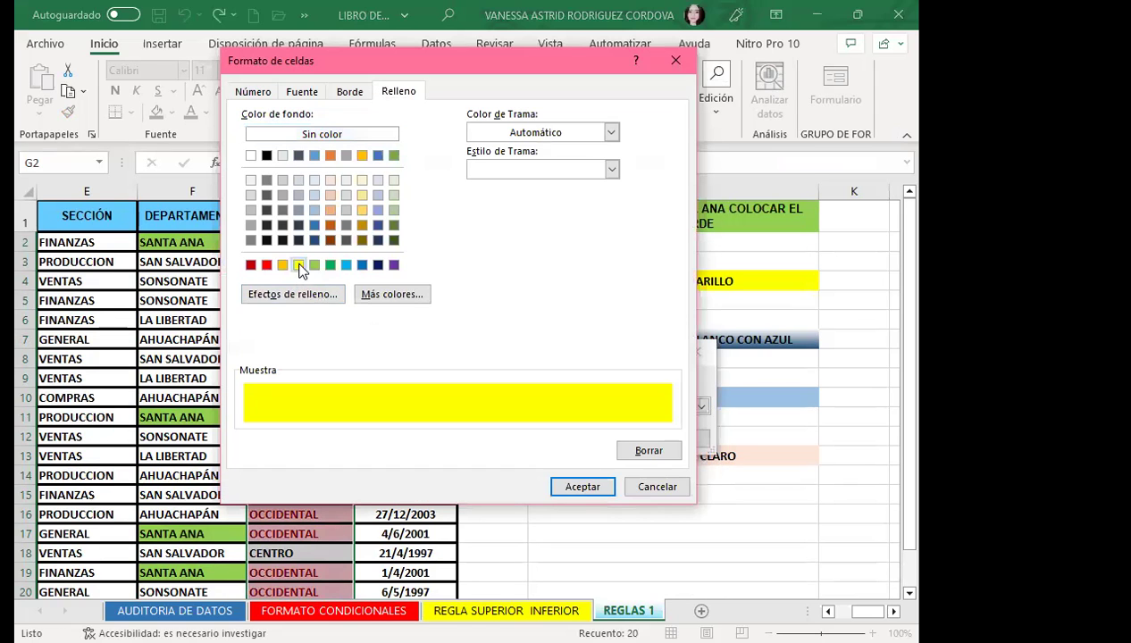
pyautogui.click(560, 487)
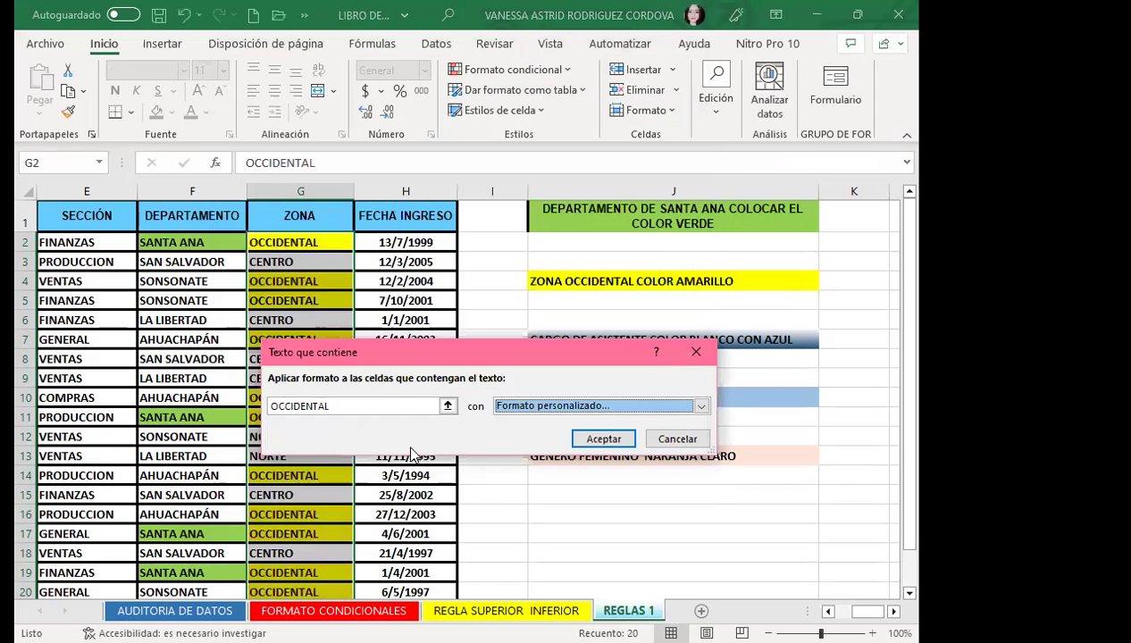
pyautogui.click(589, 438)
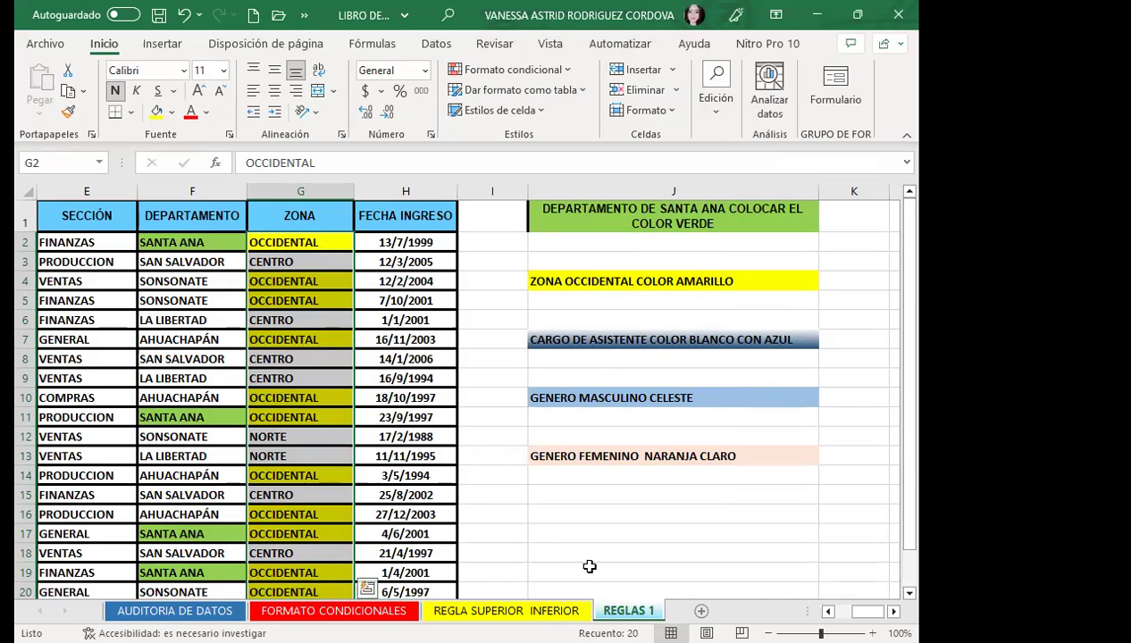
pyautogui.click(757, 547)
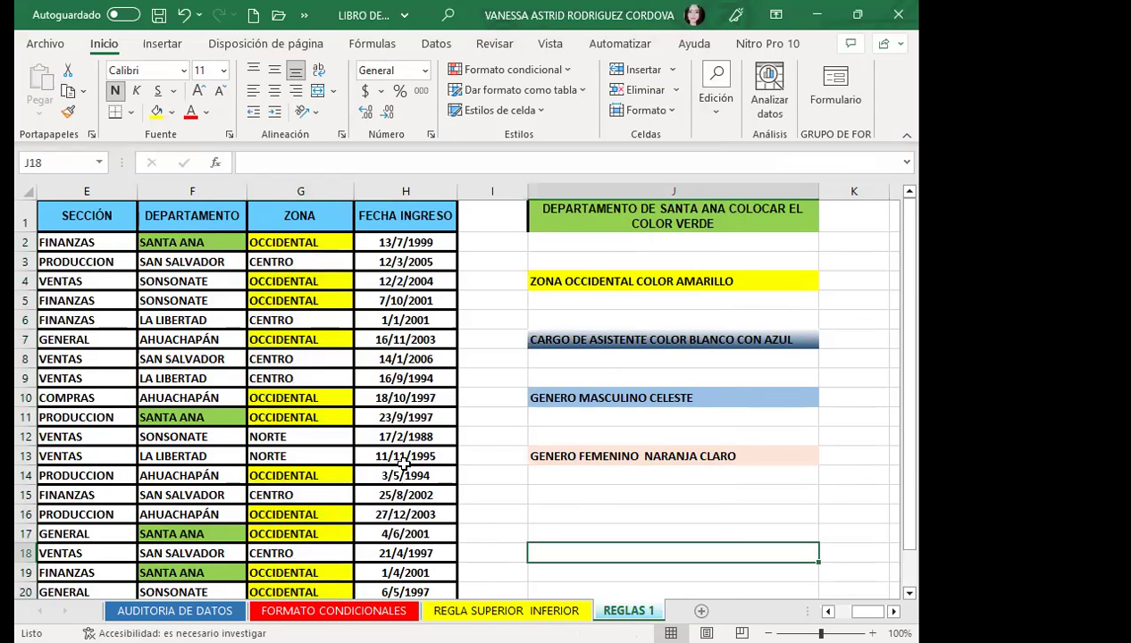
# Select the CARGO values D2:D20 and start a Texto que contiene rule.
pyautogui.press('Home')
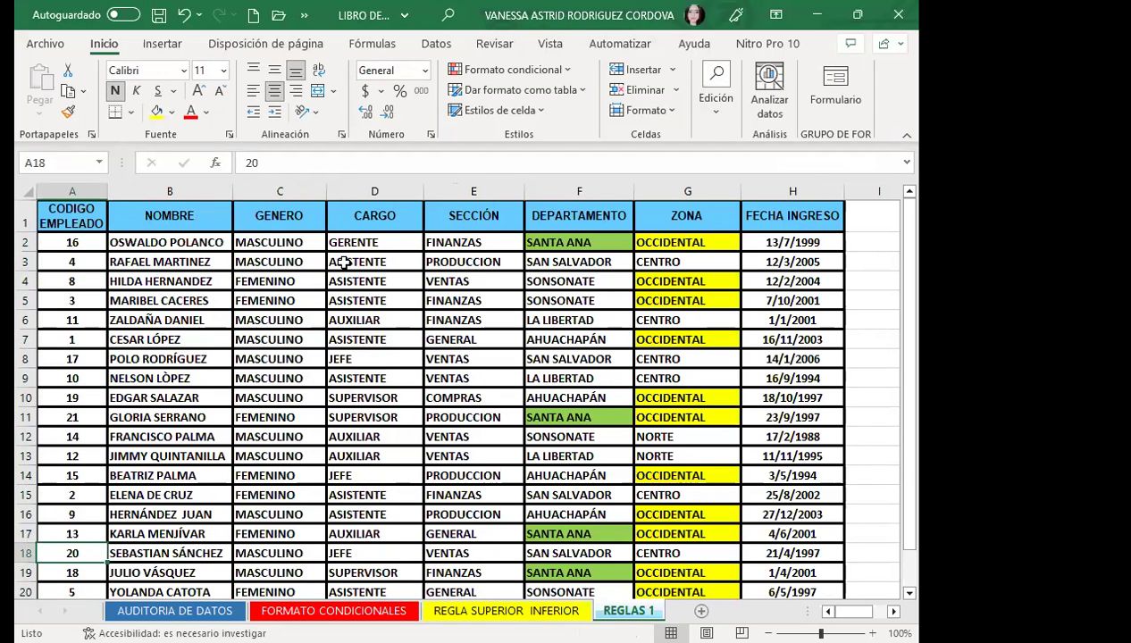
pyautogui.moveTo(366, 240); pyautogui.dragTo(370, 583)
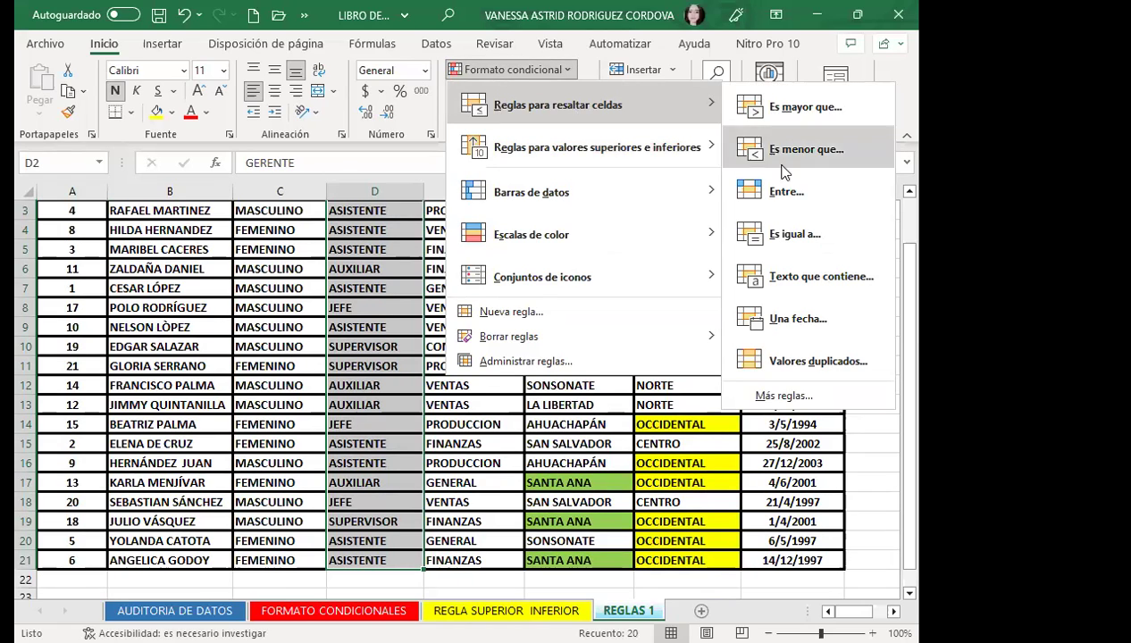
pyautogui.click(813, 286)
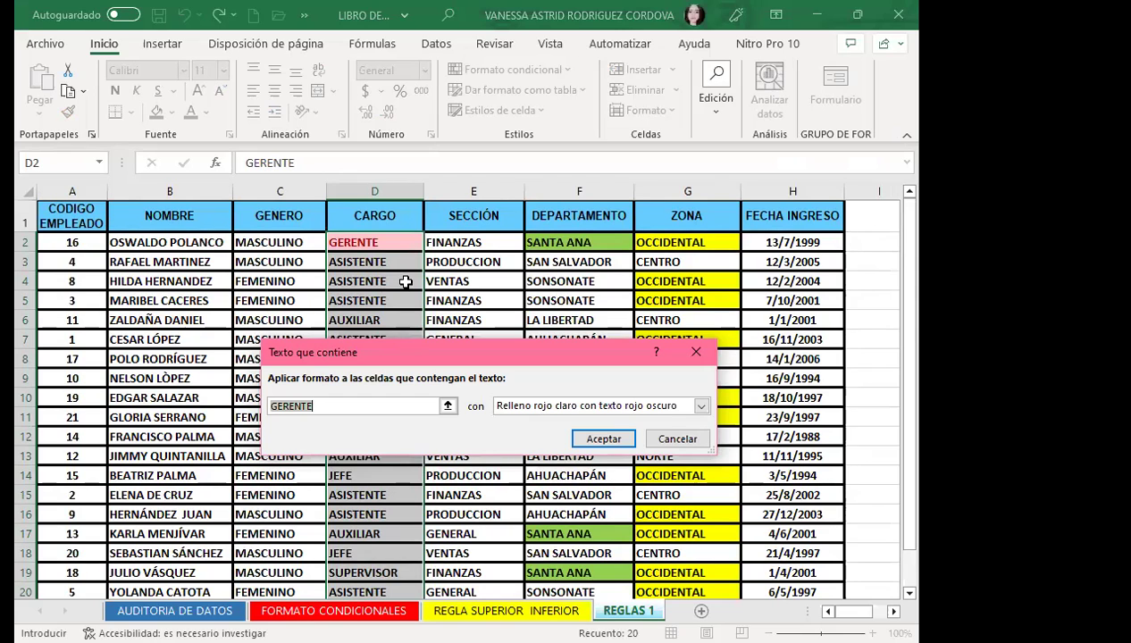
# Match D3's ASISTENTE with a custom light-to-dark blue-grey two-colour gradient fill.
pyautogui.click(393, 259)
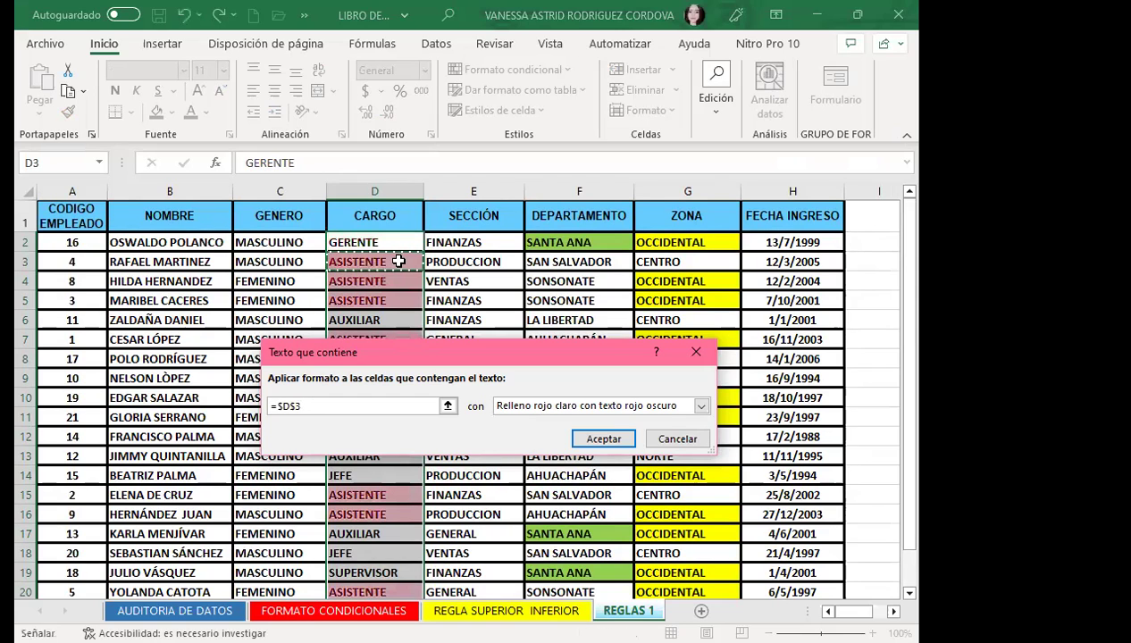
pyautogui.click(702, 405)
pyautogui.click(547, 491)
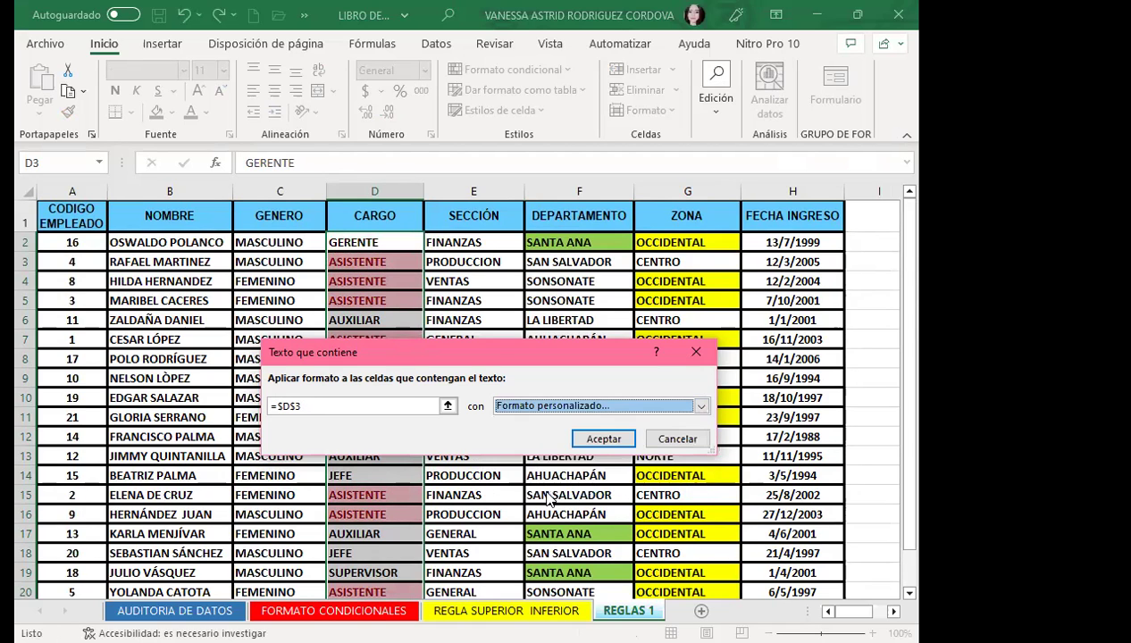
pyautogui.click(327, 385)
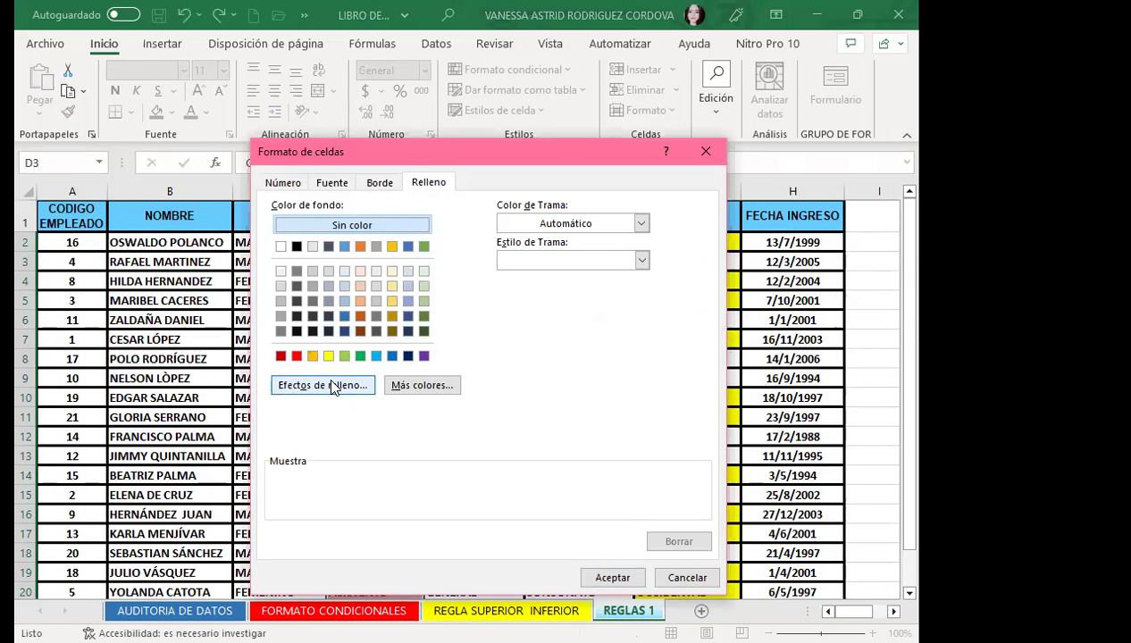
pyautogui.click(563, 259)
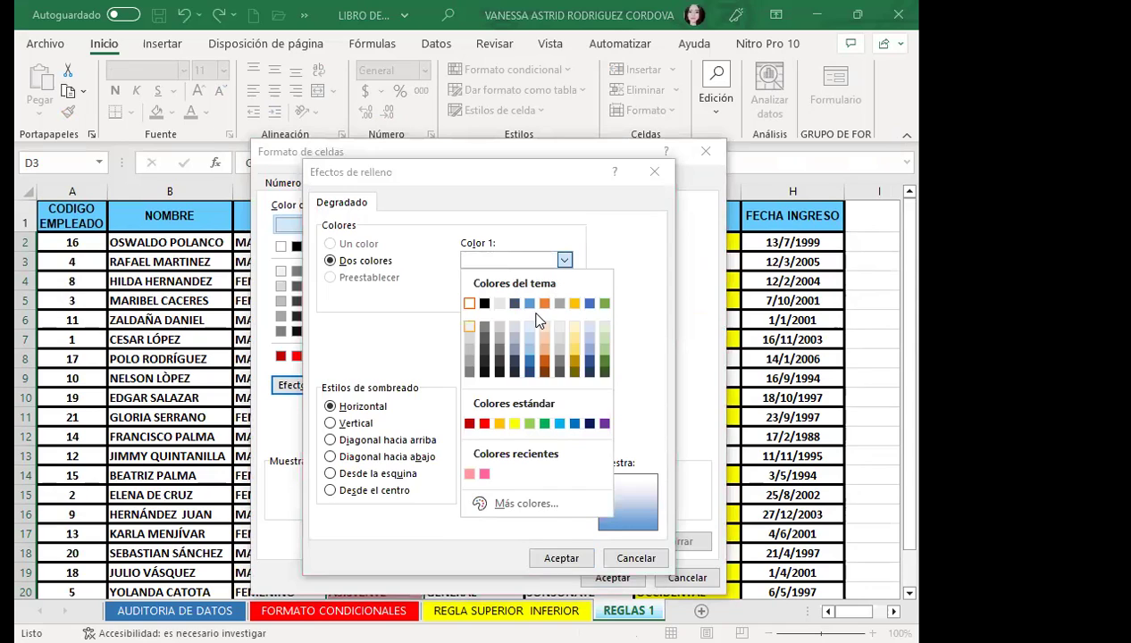
pyautogui.click(469, 303)
pyautogui.click(564, 296)
pyautogui.click(515, 341)
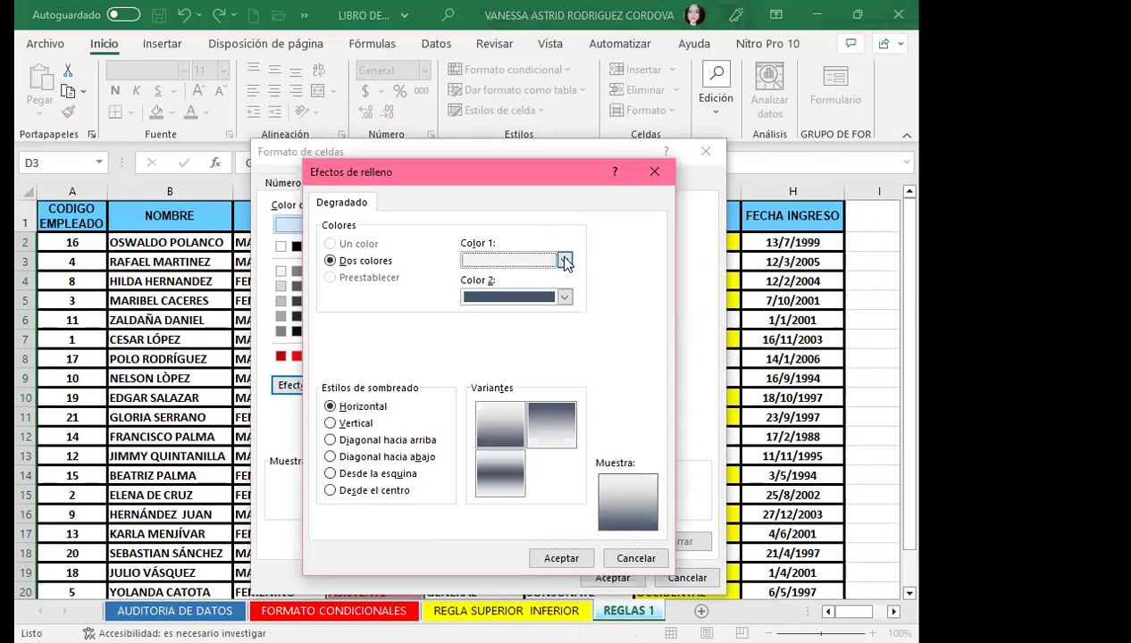
pyautogui.click(566, 261)
pyautogui.click(567, 526)
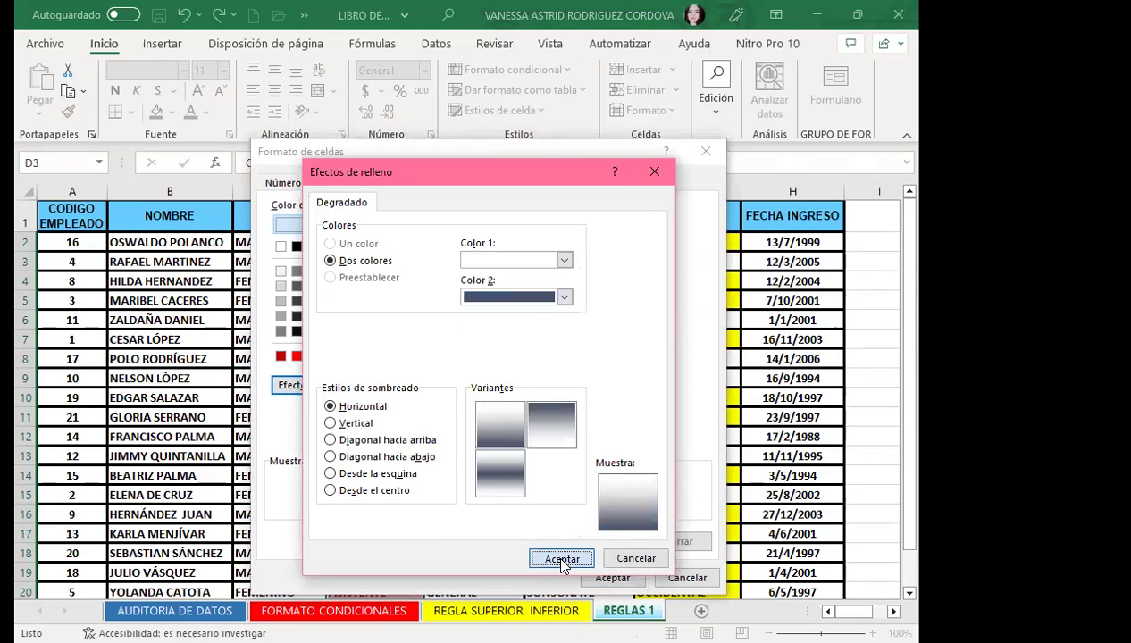
pyautogui.click(563, 559)
pyautogui.click(612, 578)
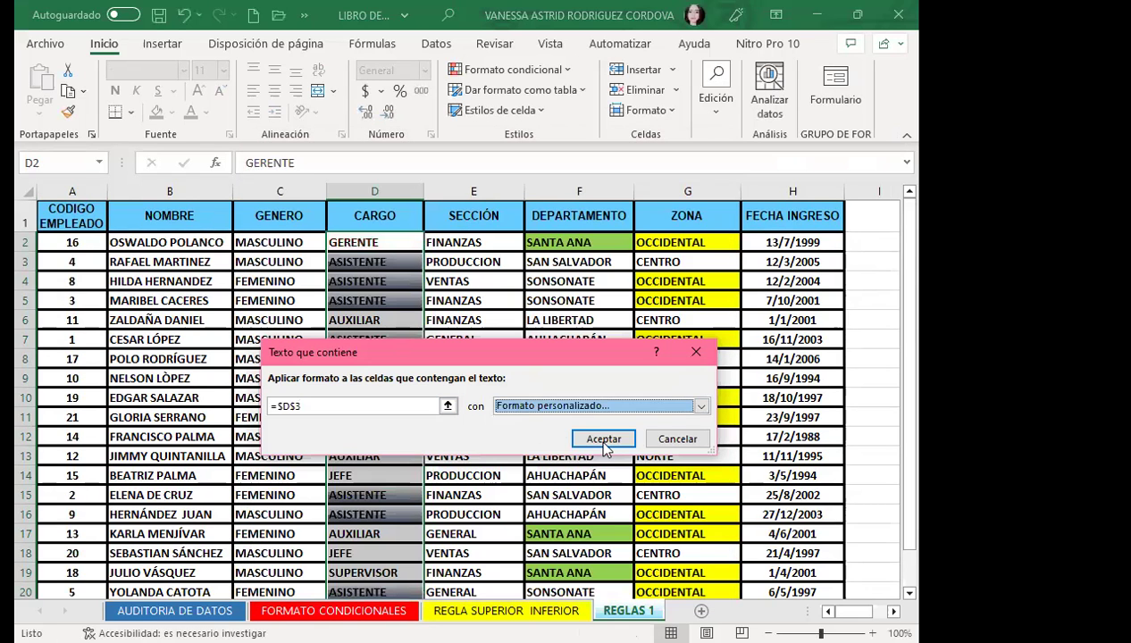
# Apply the ASISTENTE gradient rule and bring the colour notes into view.
pyautogui.click(604, 438)
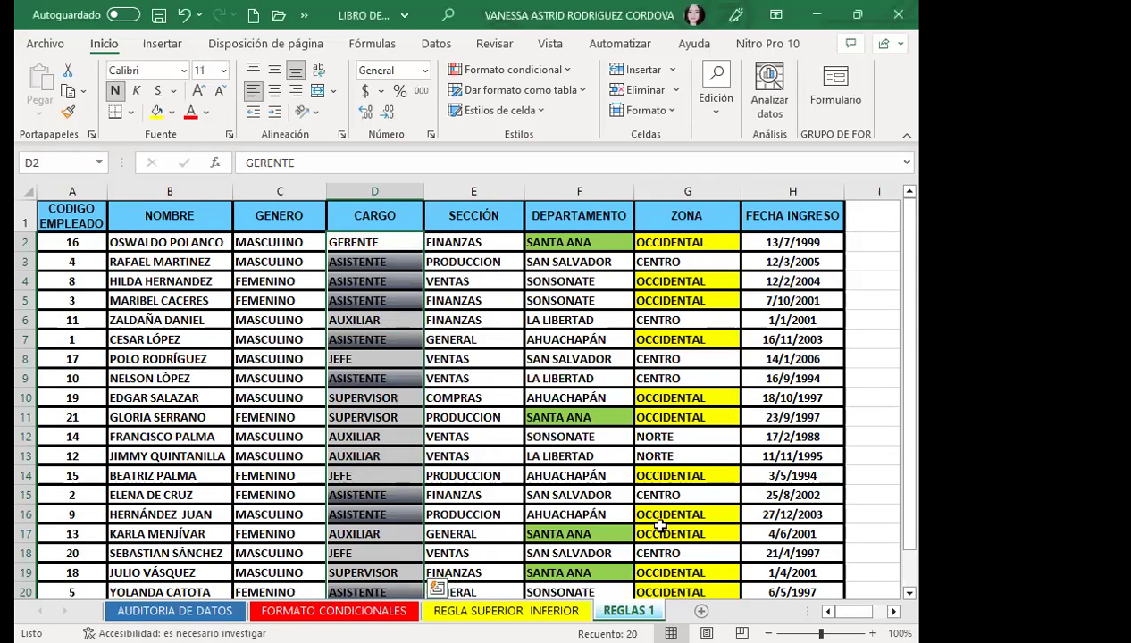
pyautogui.click(838, 495)
pyautogui.press('Right')
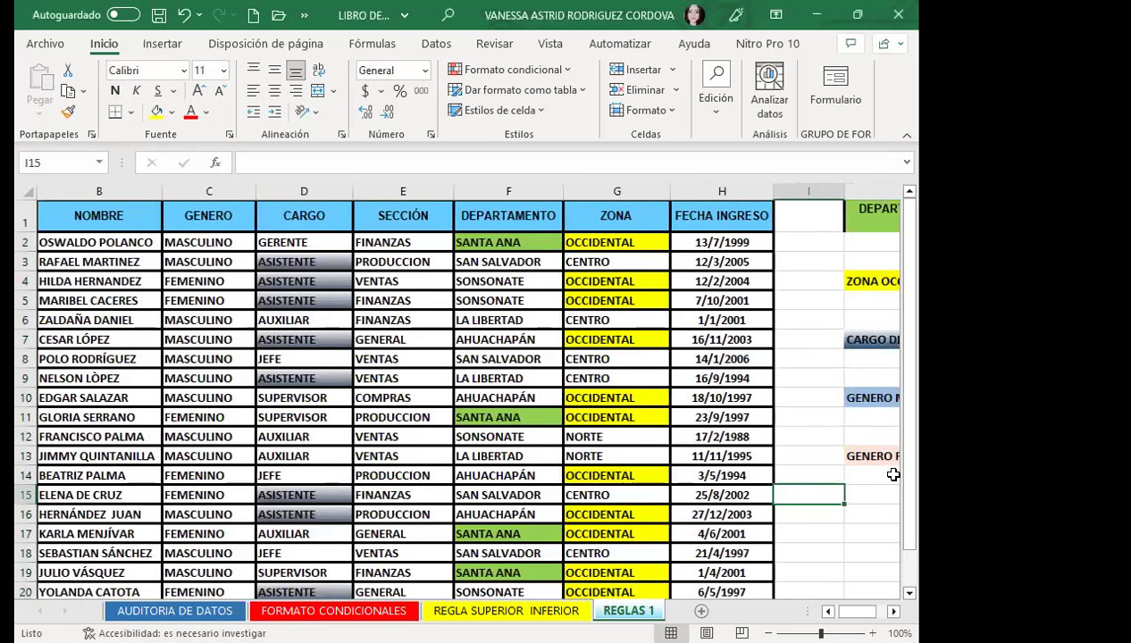
pyautogui.press('Right')
pyautogui.press('Right')
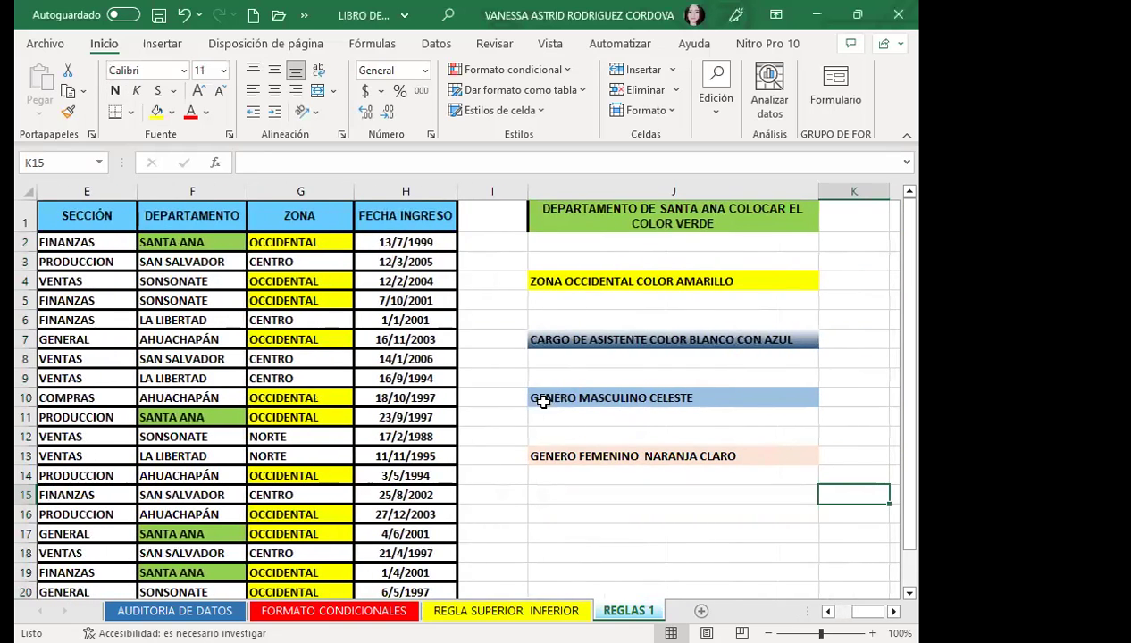
# Return to column A and select the GENERO values C2:C21.
pyautogui.click(159, 375)
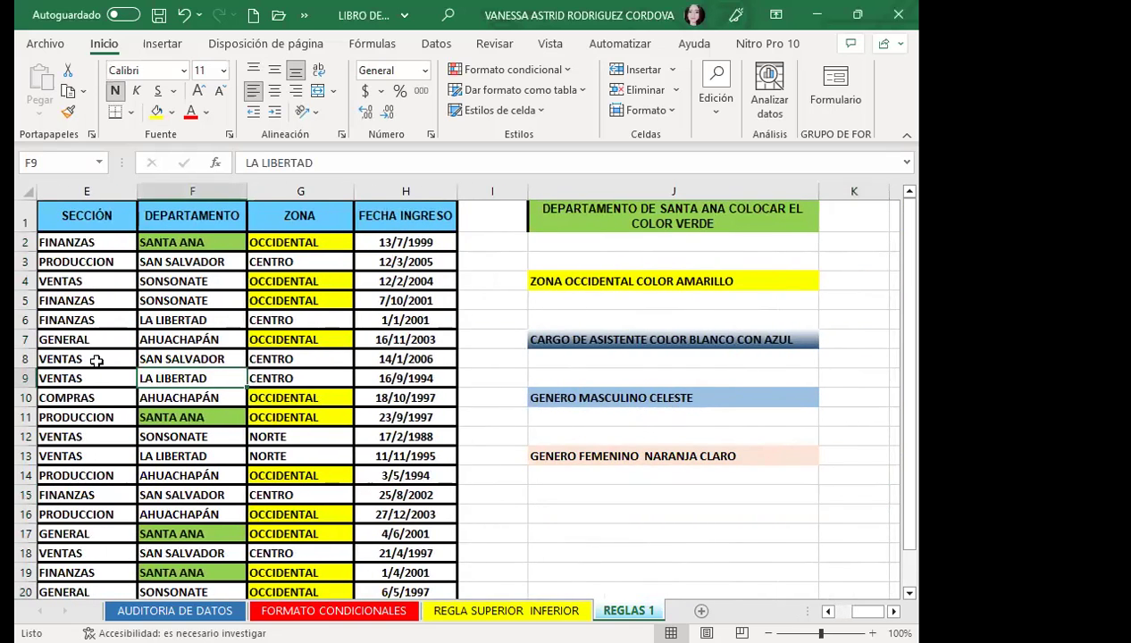
pyautogui.press('Left')
pyautogui.press('Left')
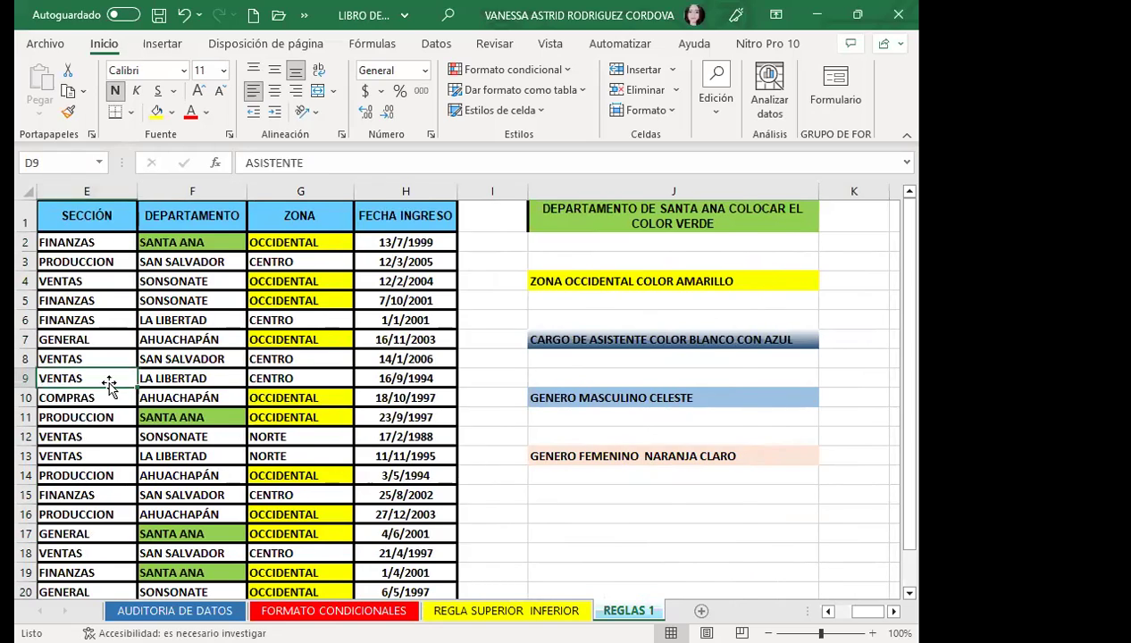
pyautogui.press('Left')
pyautogui.press('Left')
pyautogui.press('Left')
pyautogui.moveTo(312, 251); pyautogui.dragTo(299, 581)
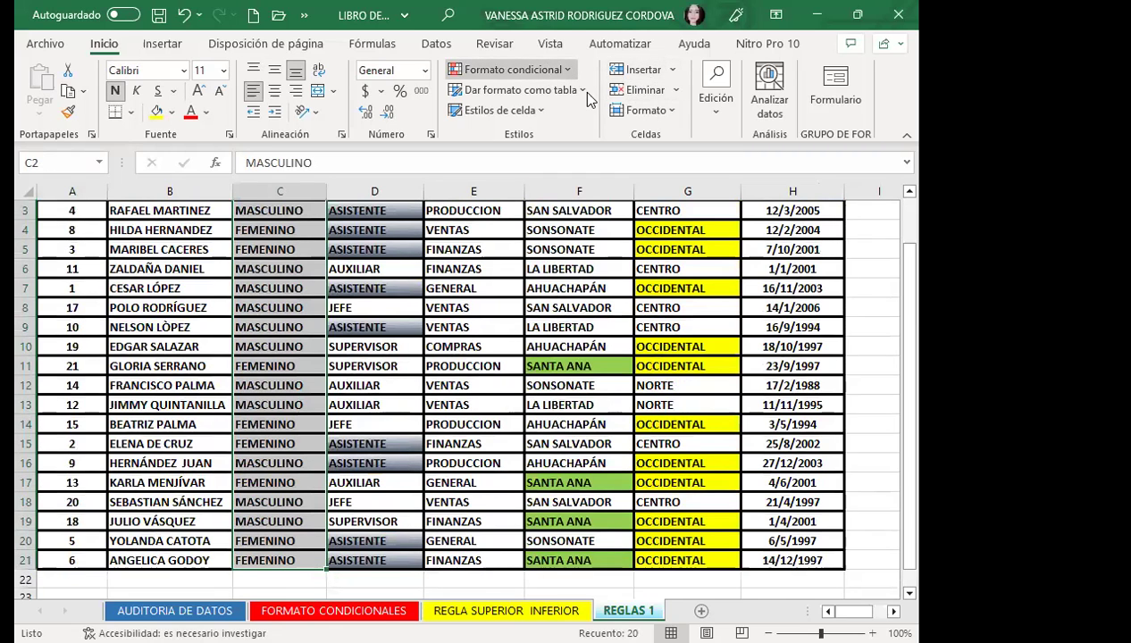
# Add an Equal To rule matching C2's MASCULINO with a custom light blue fill.
pyautogui.click(554, 70)
pyautogui.click(811, 238)
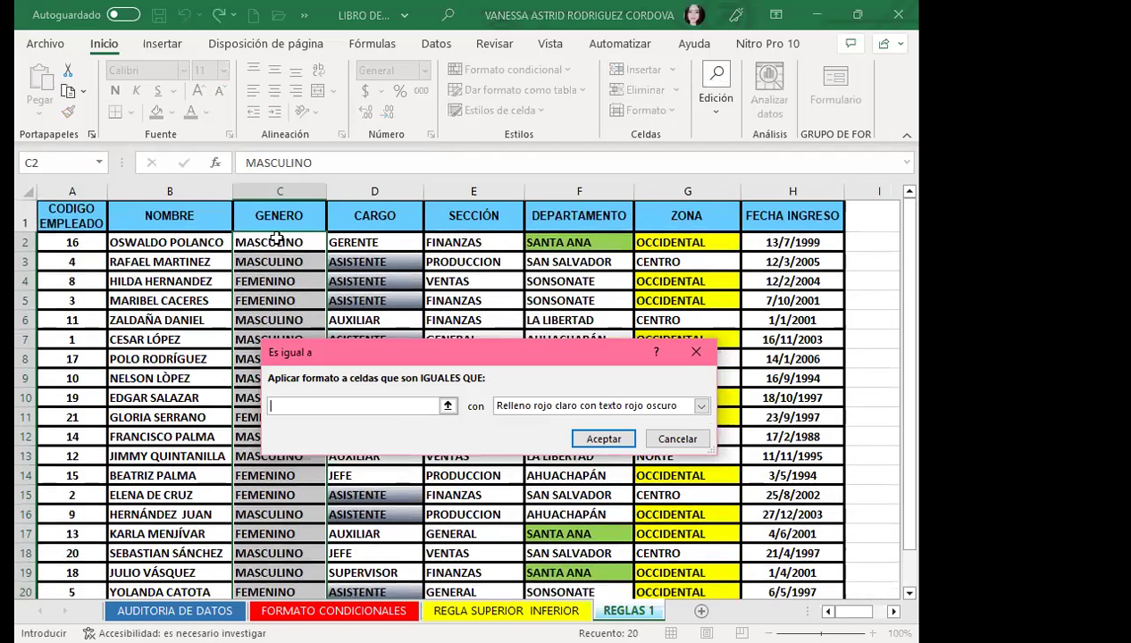
pyautogui.click(275, 244)
pyautogui.click(554, 407)
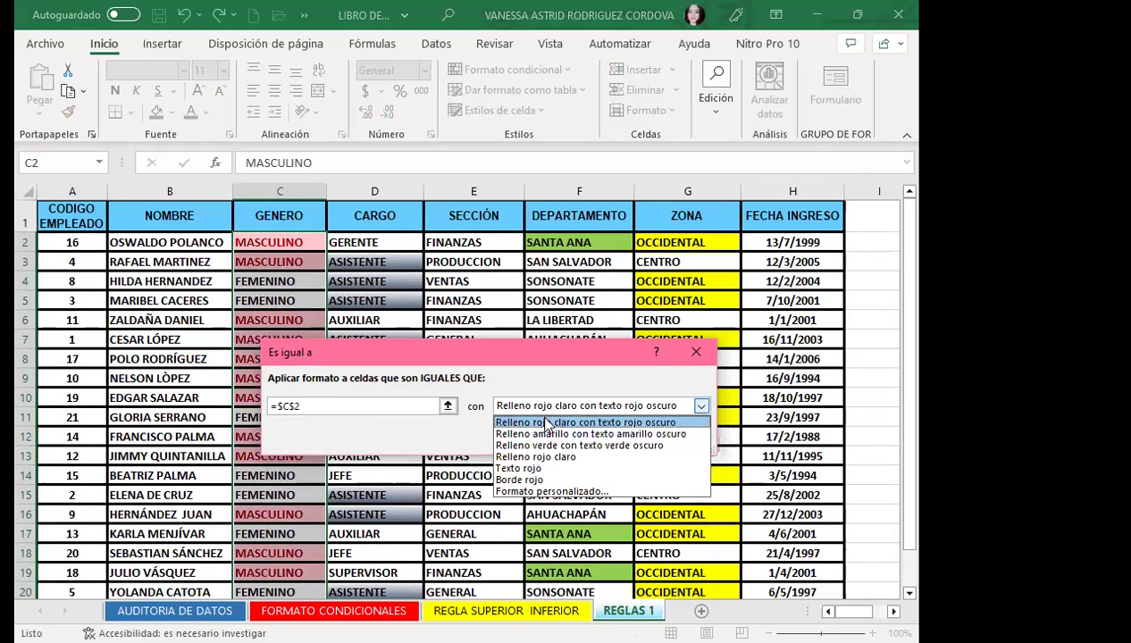
pyautogui.click(522, 491)
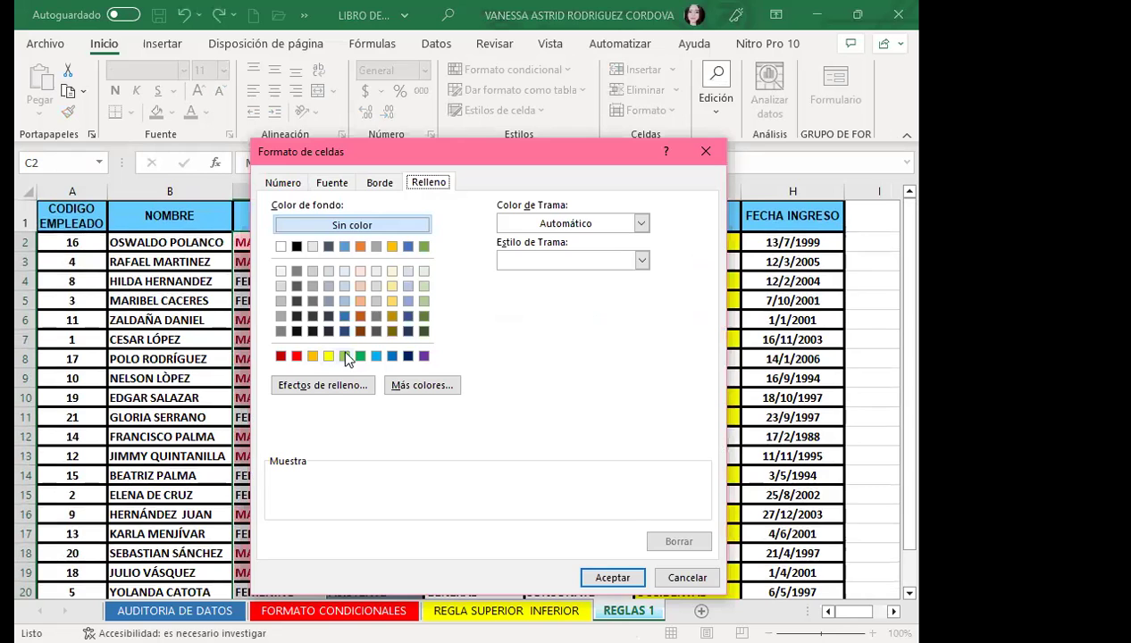
pyautogui.click(376, 356)
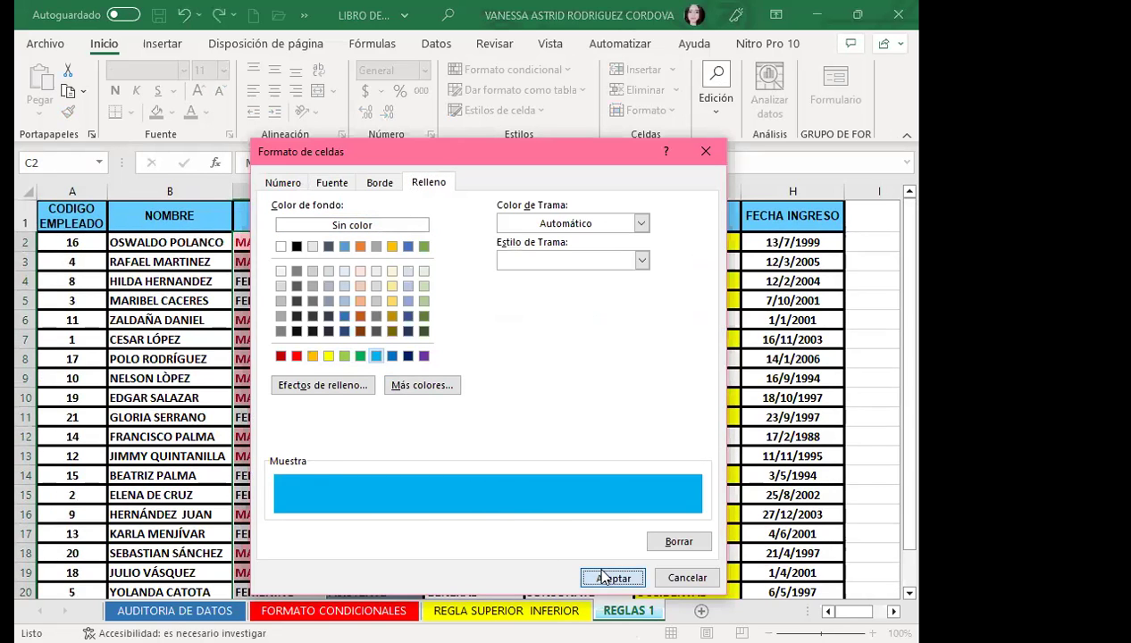
pyautogui.click(607, 578)
pyautogui.click(604, 440)
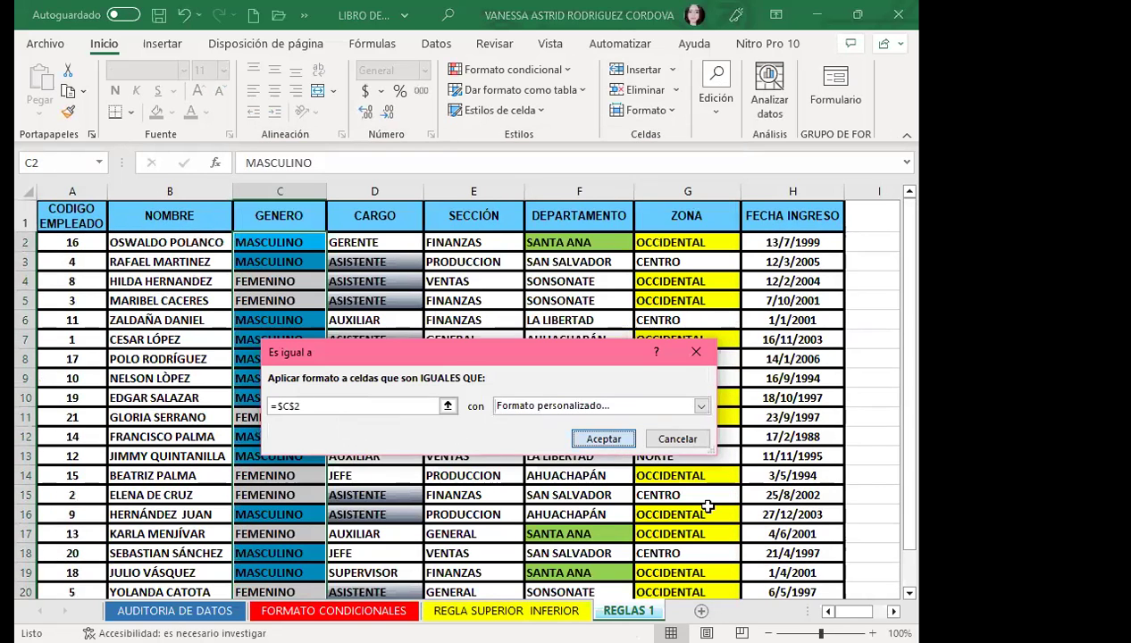
pyautogui.click(793, 515)
pyautogui.press('Right')
pyautogui.press('Right')
pyautogui.press('Right')
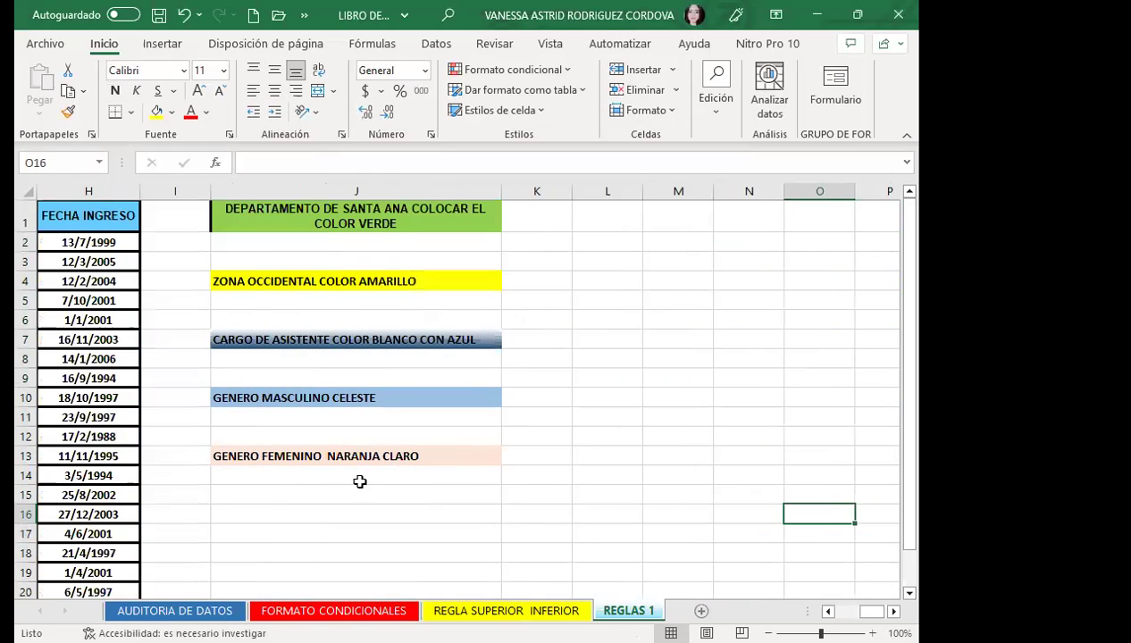
# Check the FEMENINO note in J13, then reselect the gender values in column C.
pyautogui.click(376, 465)
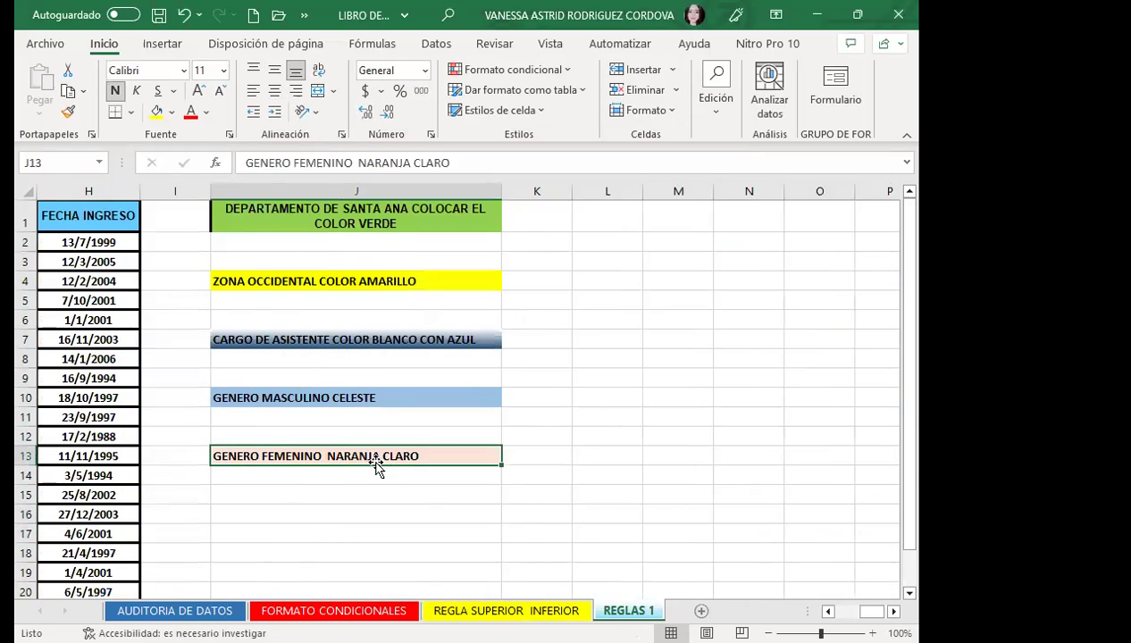
pyautogui.hotkey('ctrl', 'Left')
pyautogui.hotkey('ctrl', 'Left')
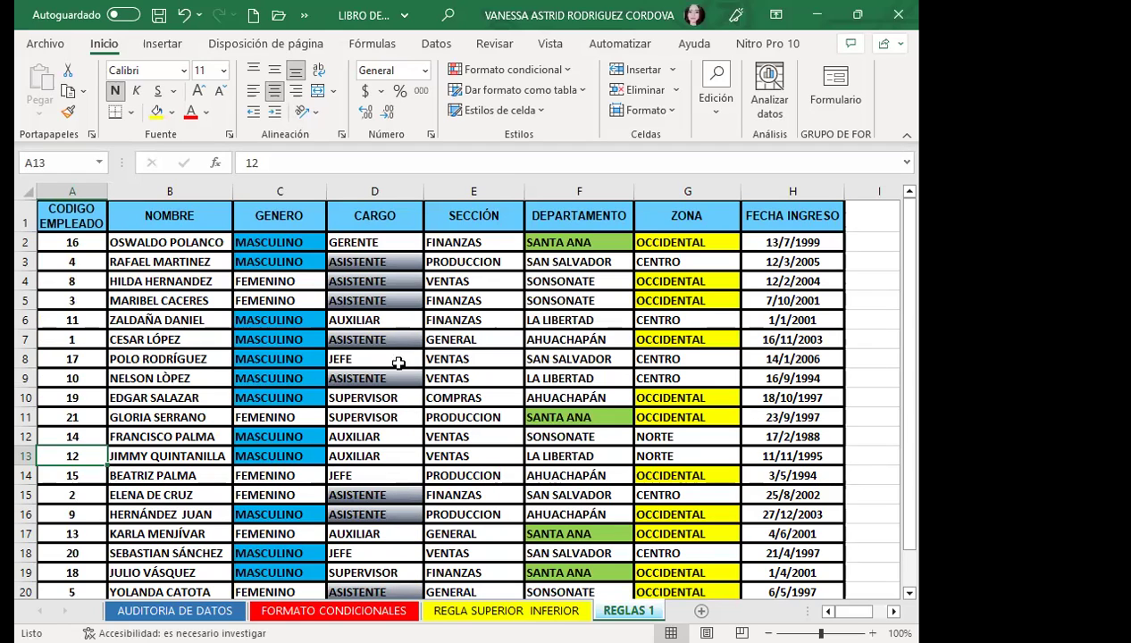
pyautogui.moveTo(297, 241); pyautogui.dragTo(277, 590)
# Add an Equal To rule matching C4's FEMENINO with a custom light orange fill.
pyautogui.click(566, 69)
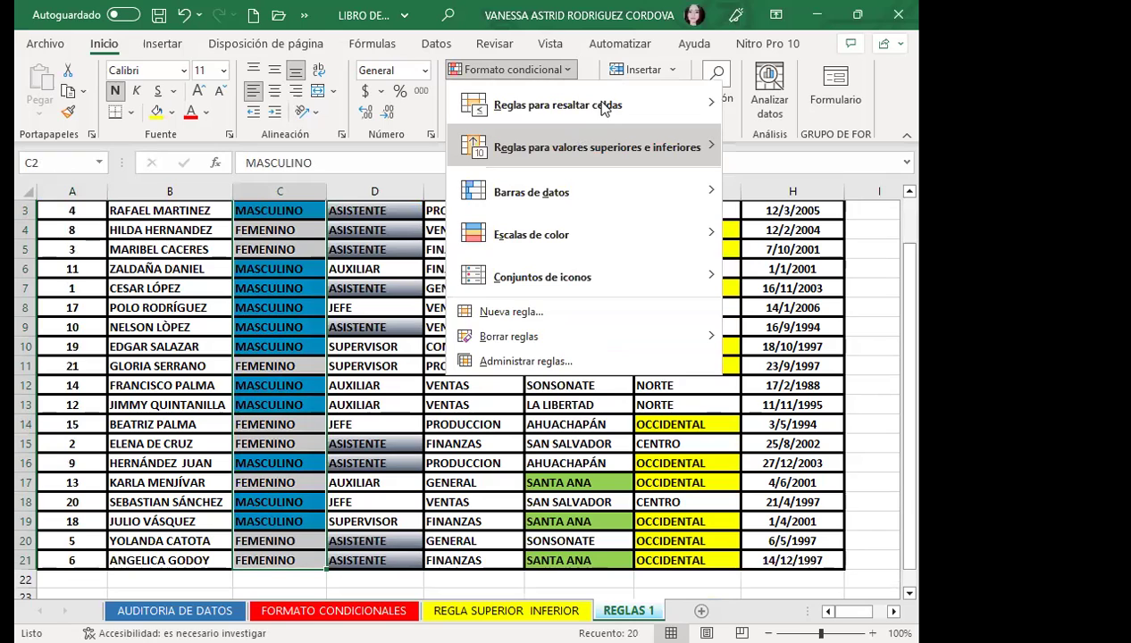
pyautogui.moveTo(604, 107)
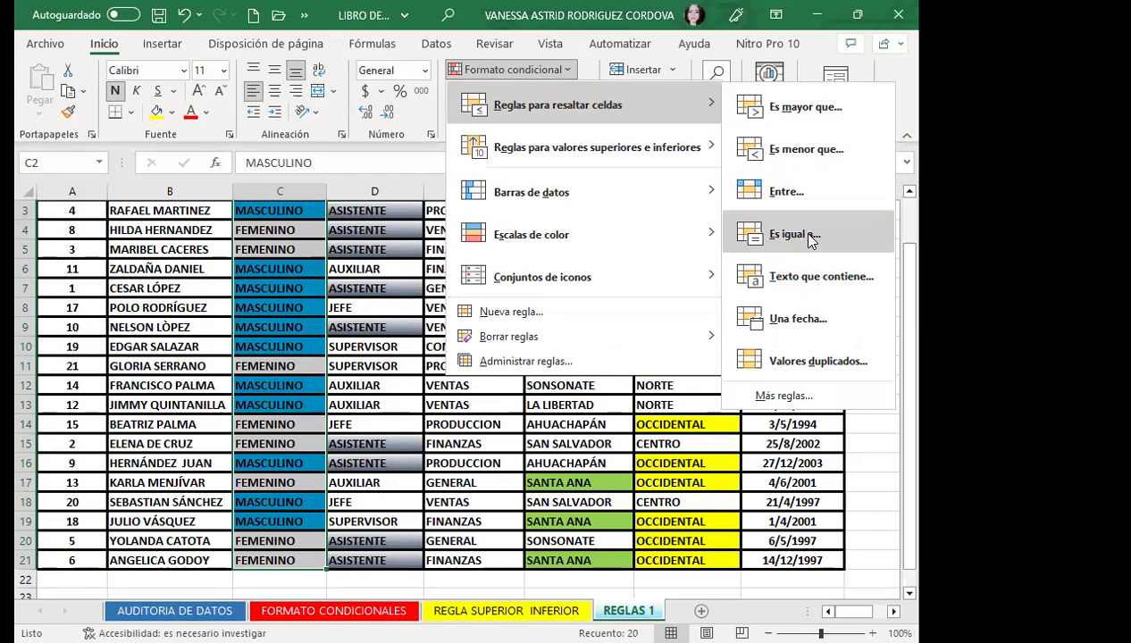
pyautogui.click(721, 231)
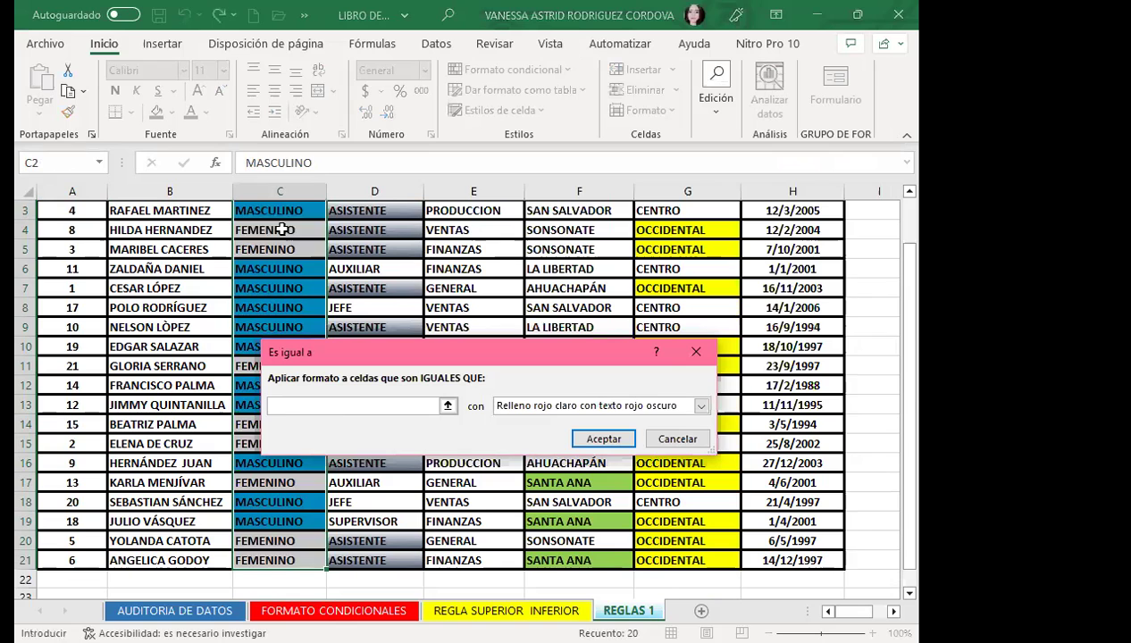
pyautogui.click(278, 232)
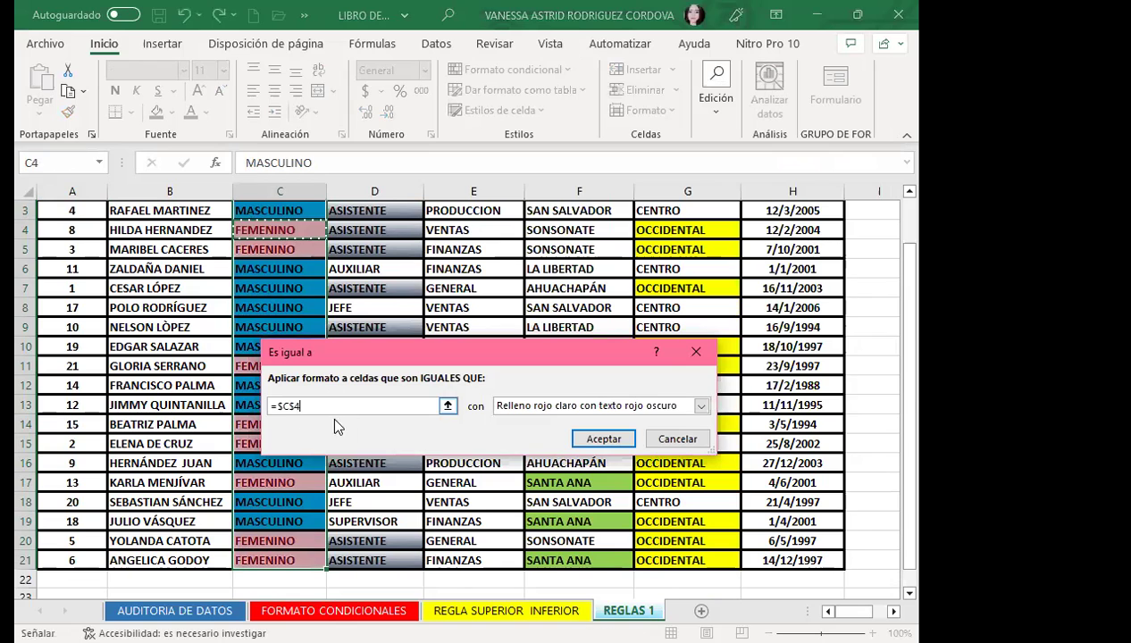
pyautogui.click(701, 406)
pyautogui.click(528, 491)
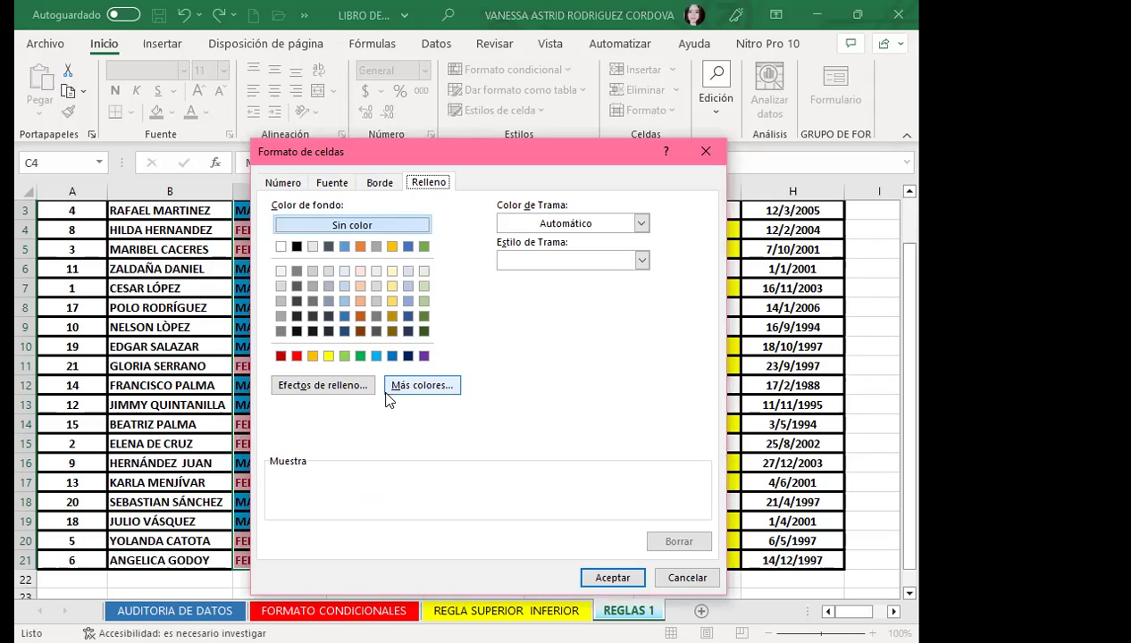
pyautogui.click(359, 301)
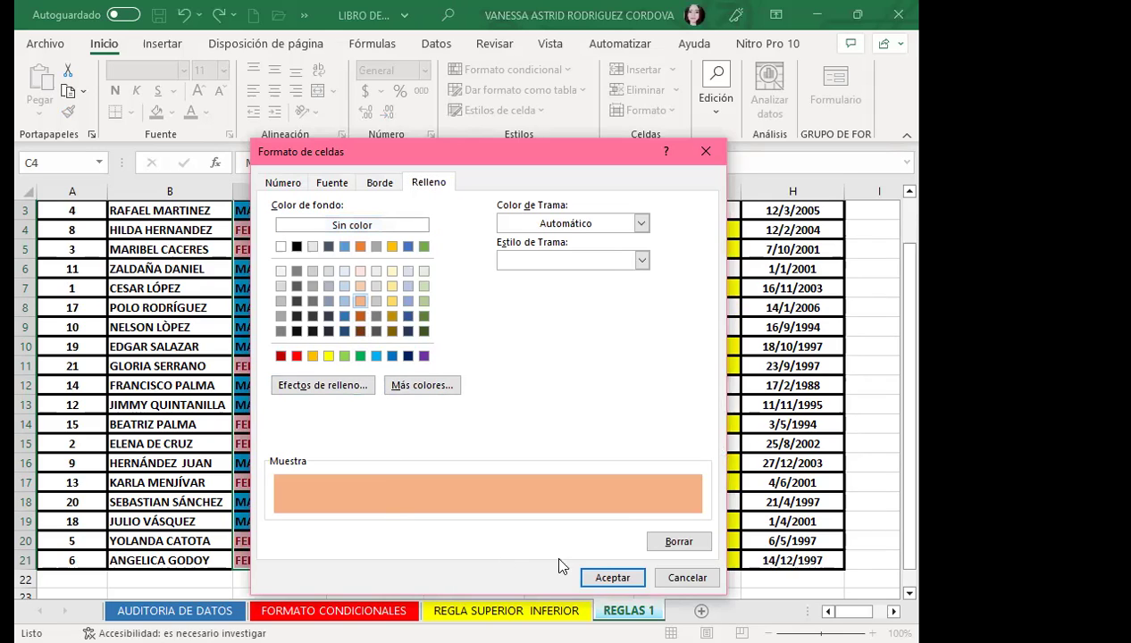
pyautogui.press('Return')
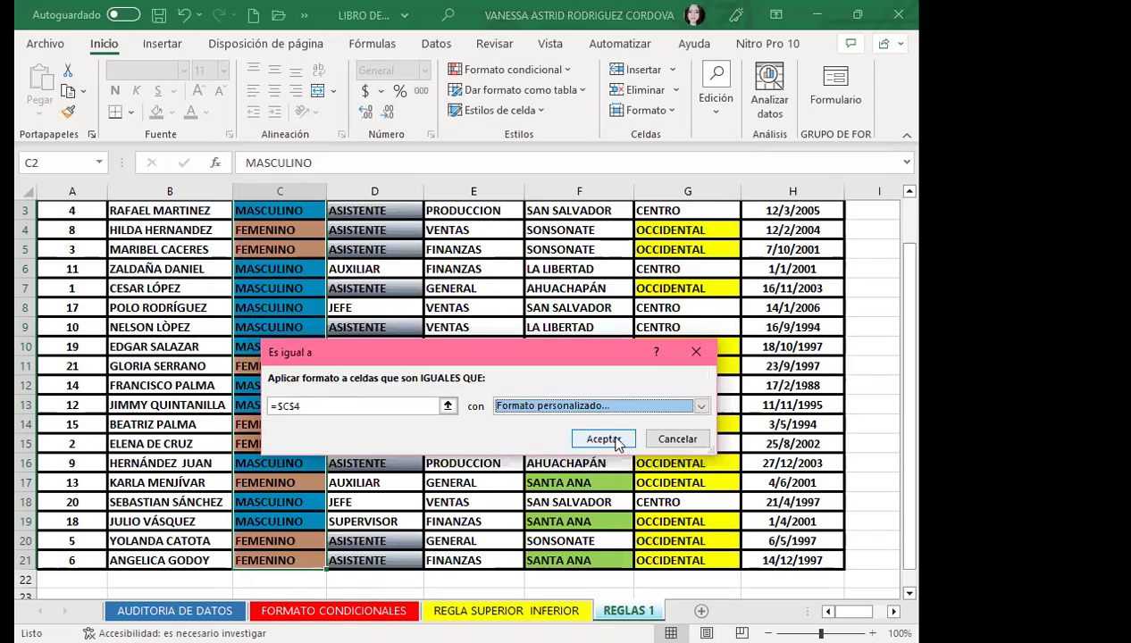
pyautogui.click(597, 438)
pyautogui.scroll(1, 304, 449)
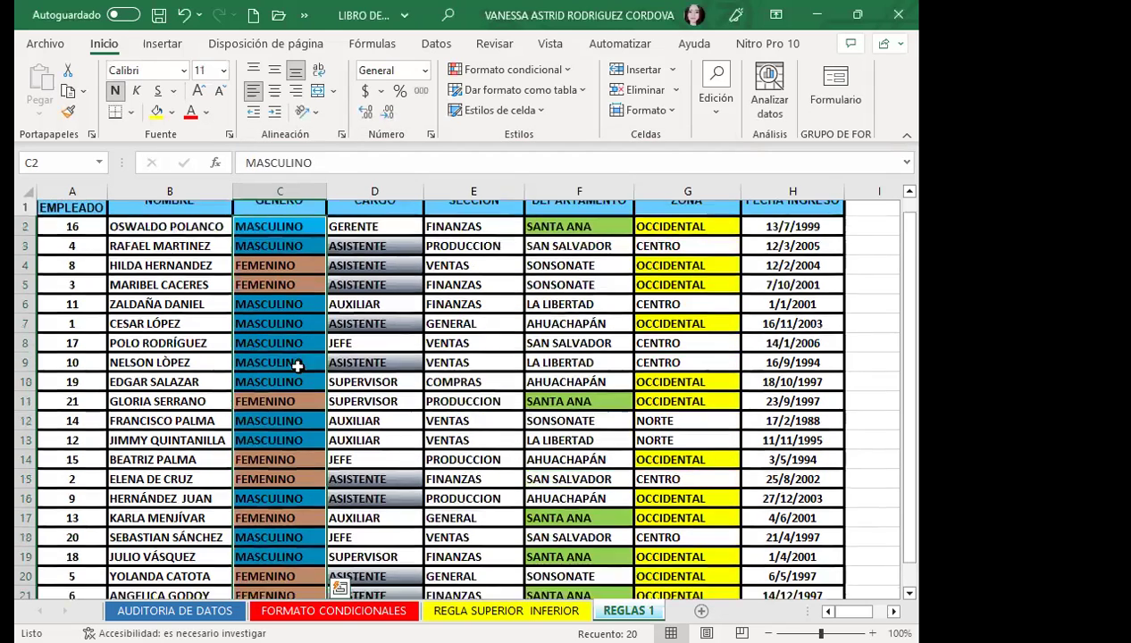
pyautogui.click(284, 283)
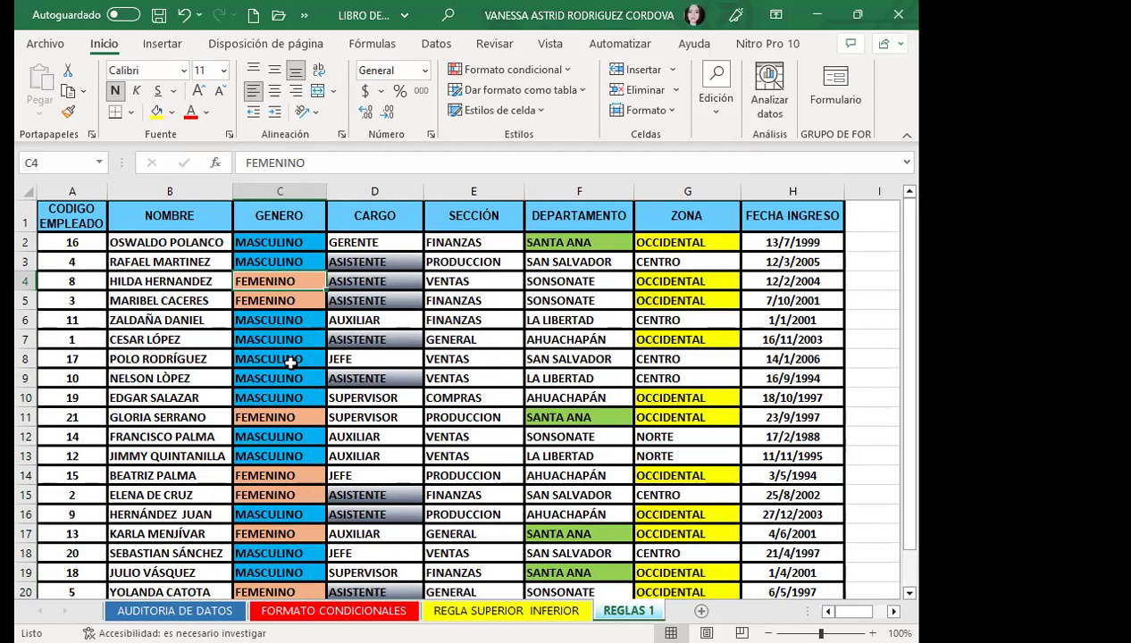
pyautogui.scroll(-3, 289, 401)
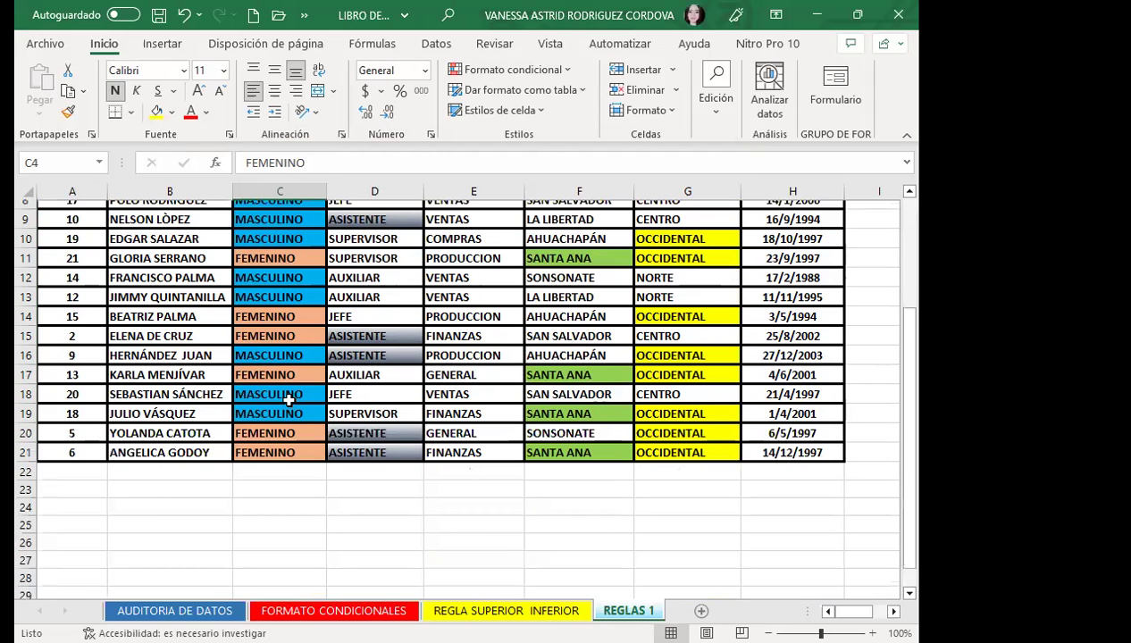
pyautogui.scroll(3, 288, 395)
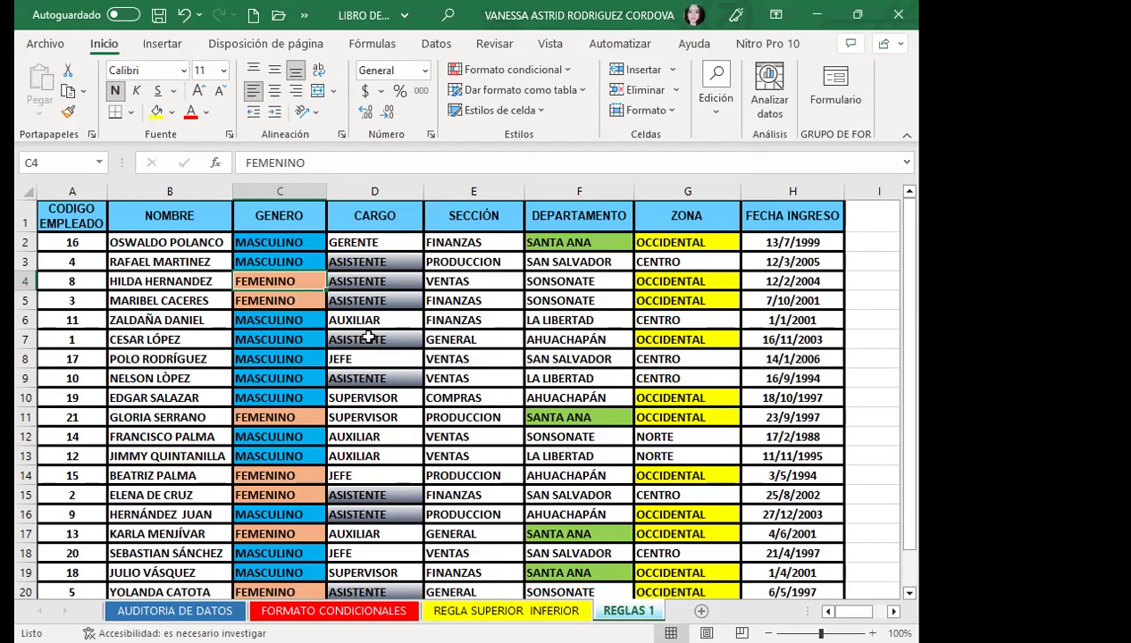
pyautogui.click(369, 339)
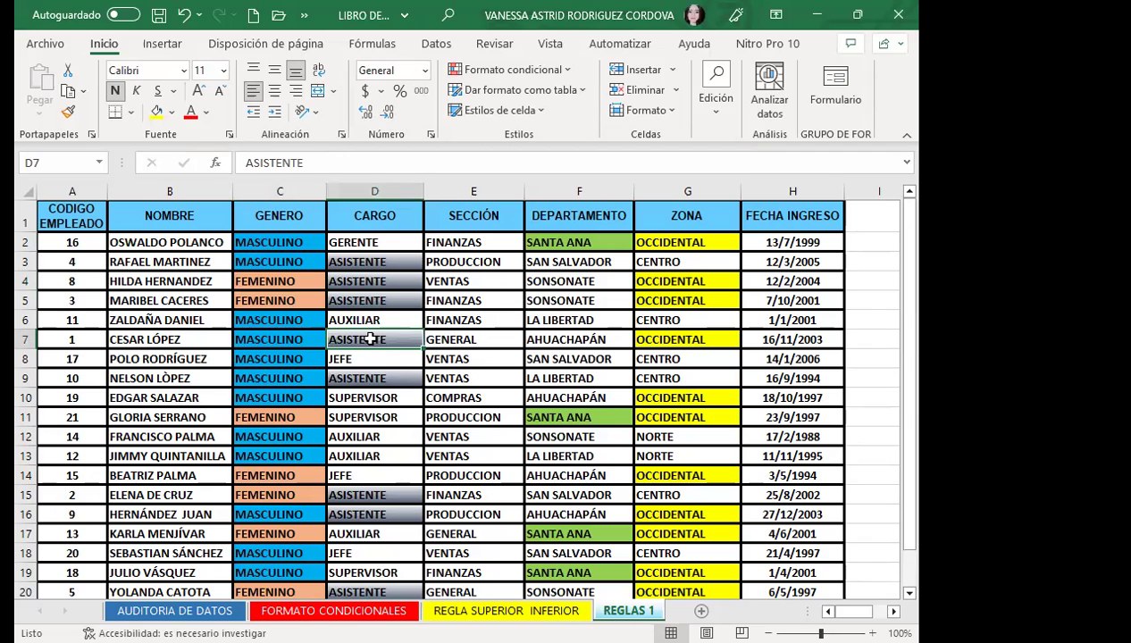
pyautogui.click(303, 300)
pyautogui.scroll(-3, 288, 420)
pyautogui.scroll(3, 288, 393)
pyautogui.click(290, 376)
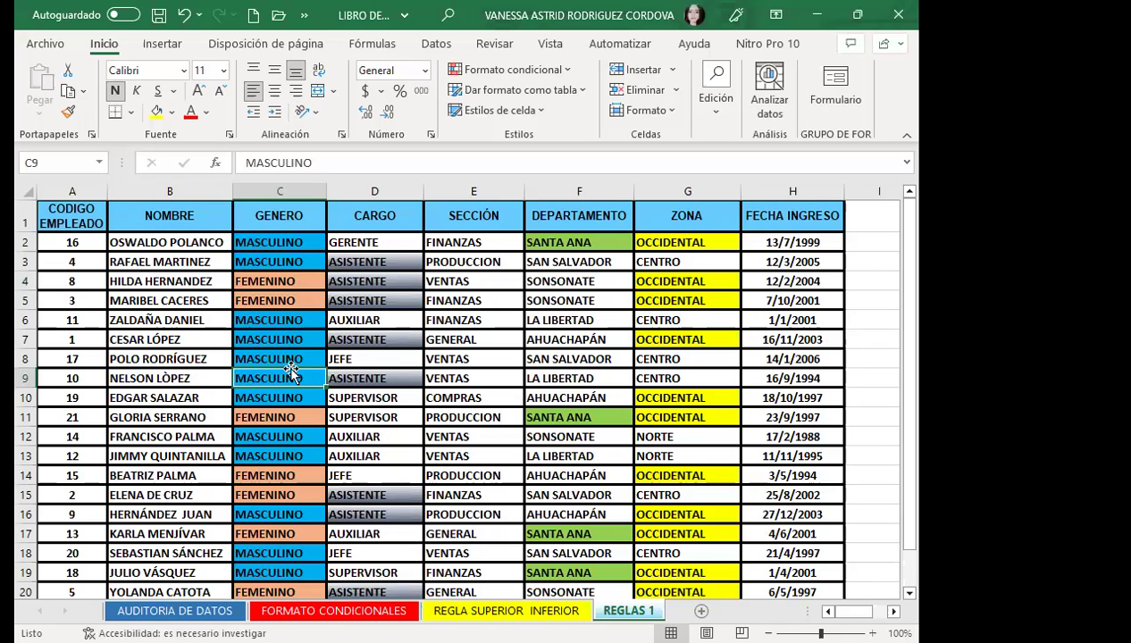
pyautogui.click(453, 355)
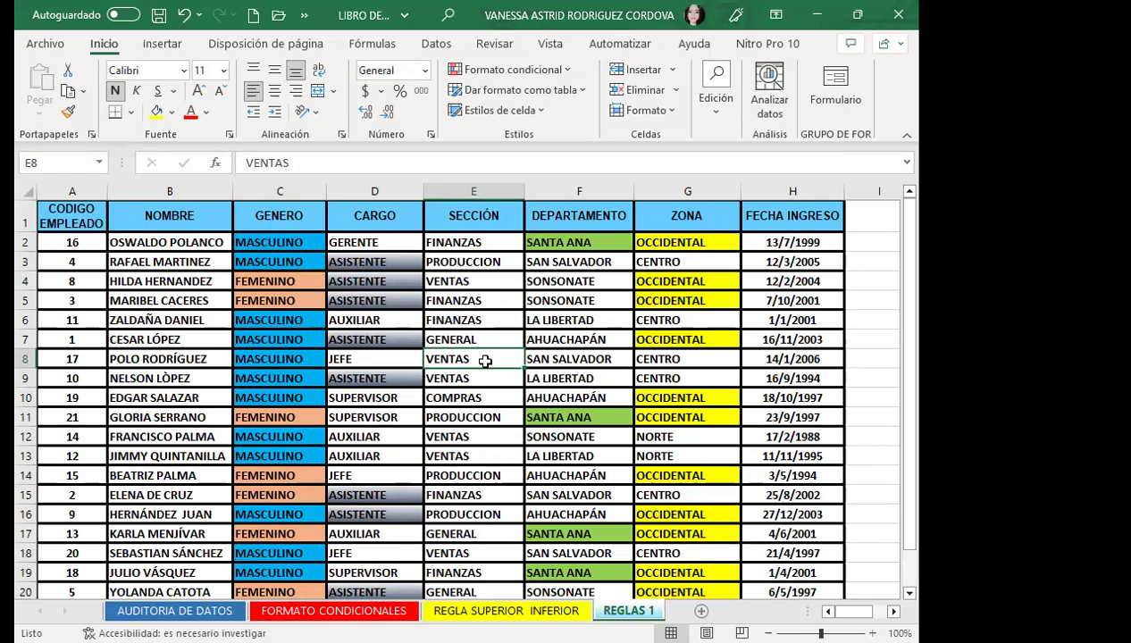
pyautogui.click(277, 376)
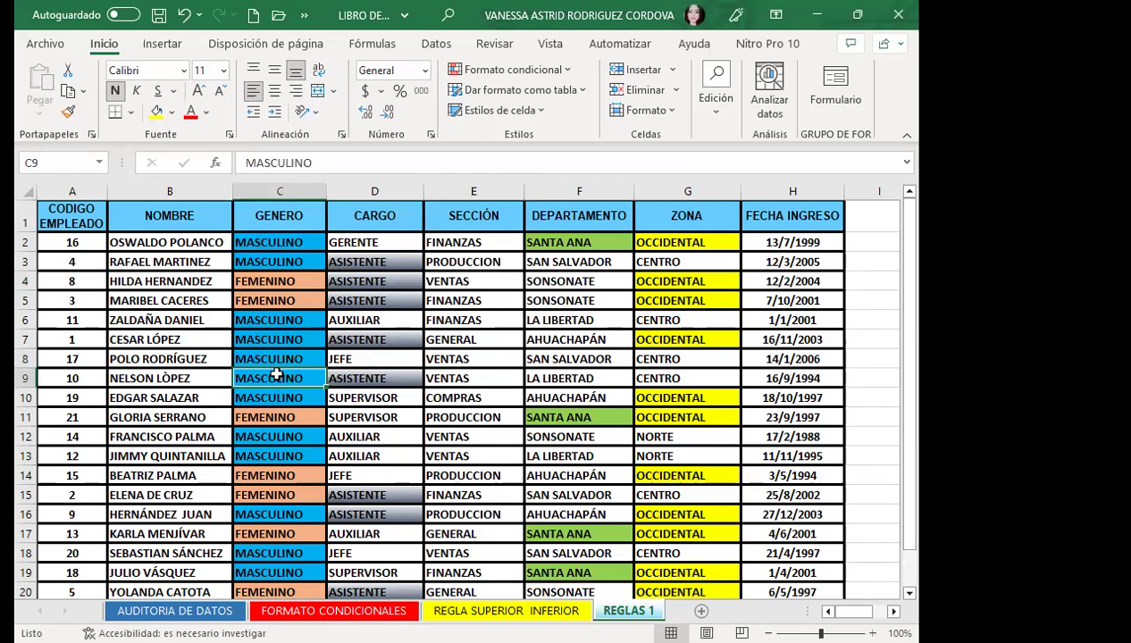
pyautogui.click(489, 372)
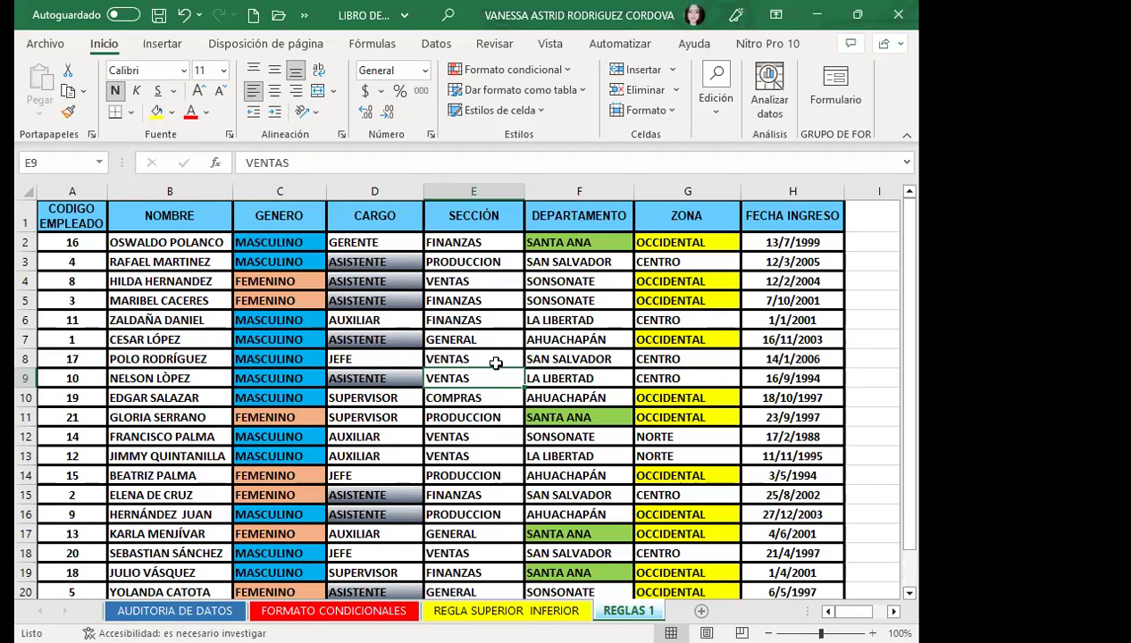
pyautogui.click(496, 363)
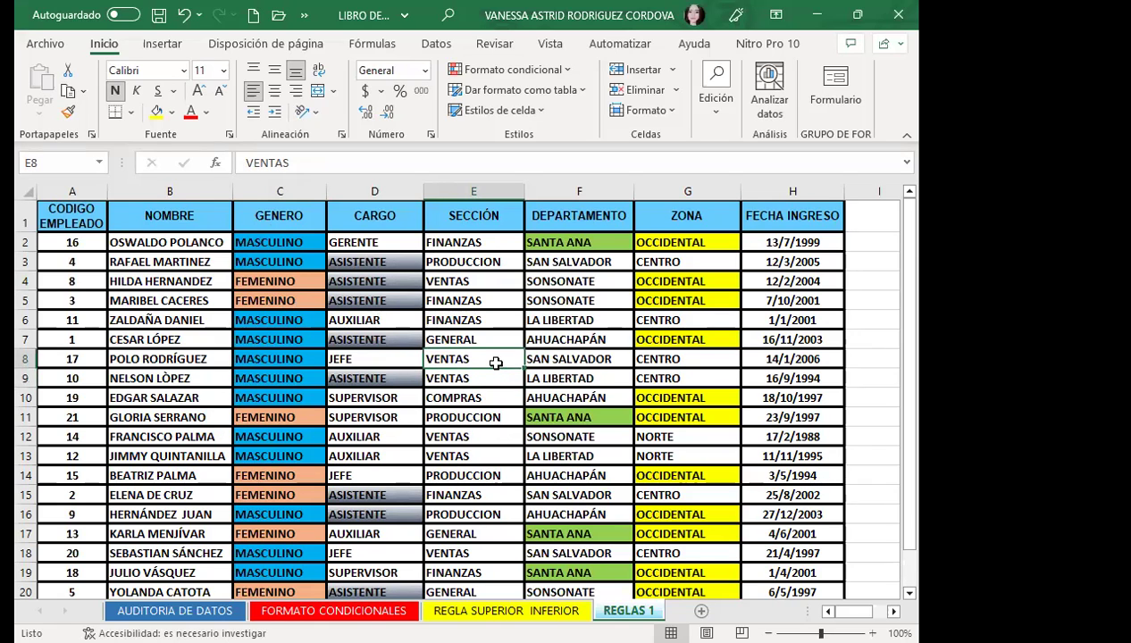
pyautogui.scroll(-3, 496, 363)
pyautogui.scroll(3, 496, 363)
pyautogui.click(464, 338)
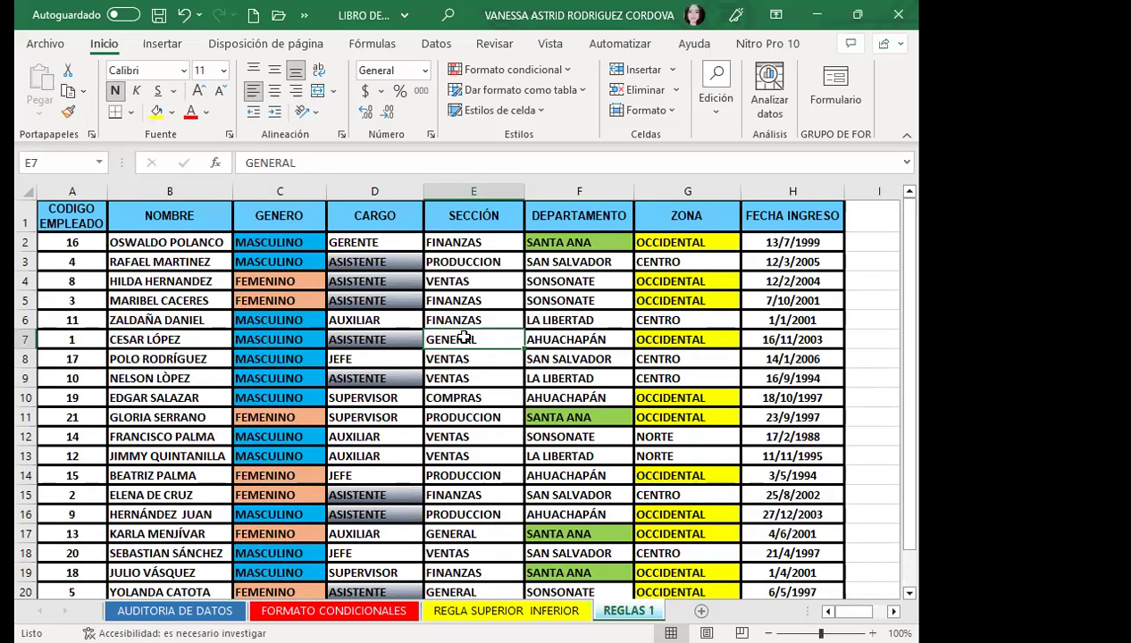
pyautogui.click(687, 515)
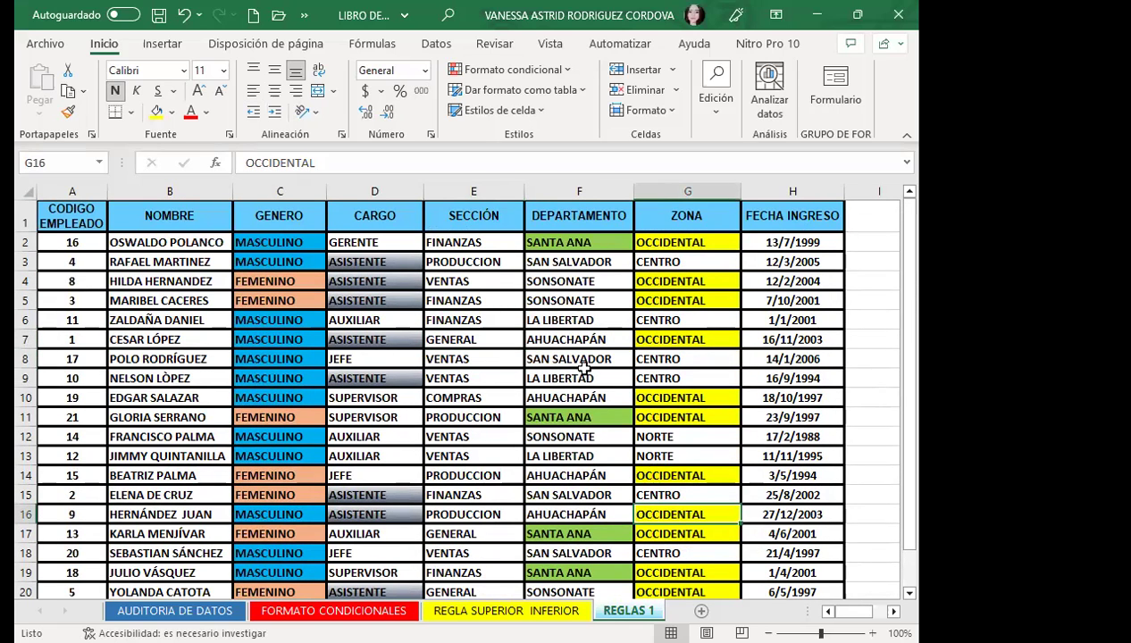